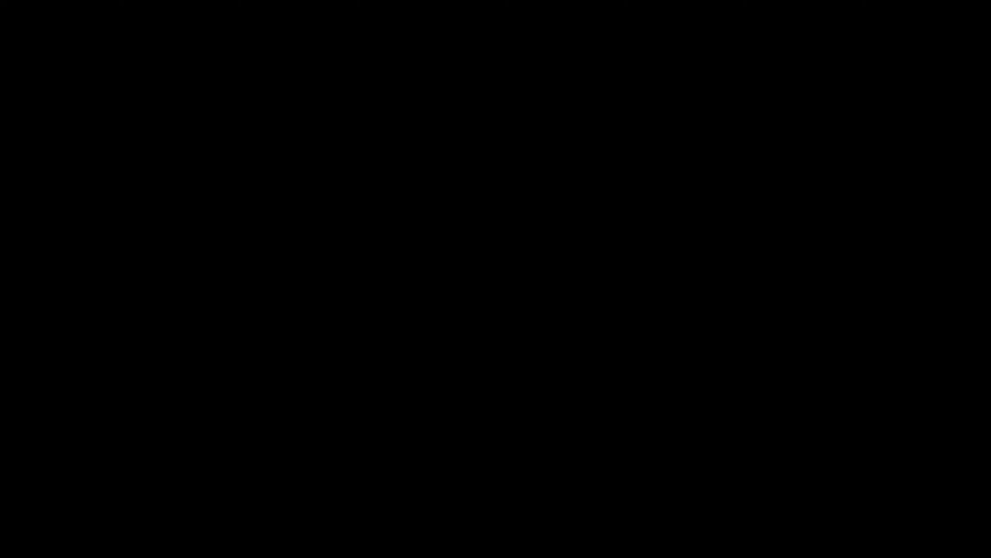
Bring Illustrator forward, reset the Les indispensables workspace, and close the Libraries panel
{"action": "key", "text": "super+Tab"}
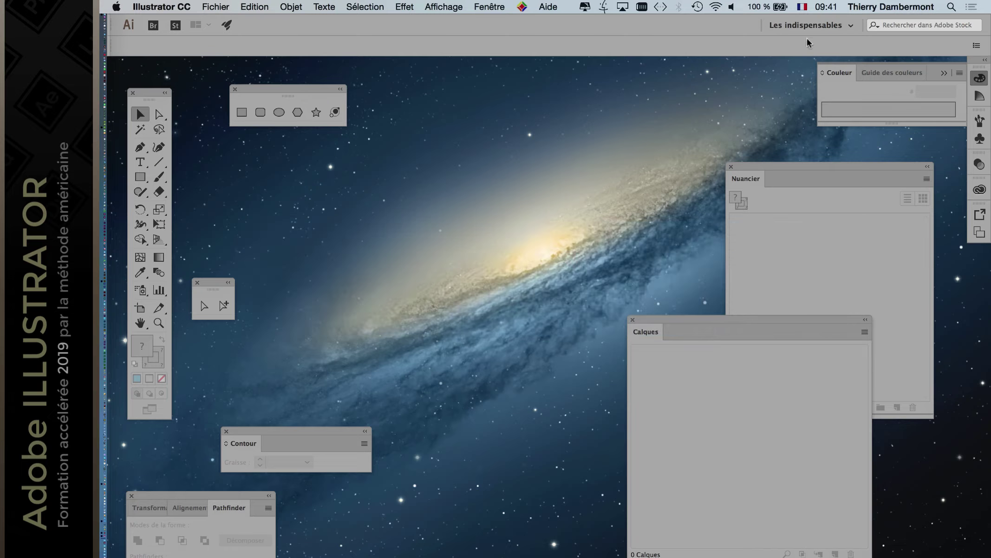
{"action": "left_click", "coordinate": [809, 24]}
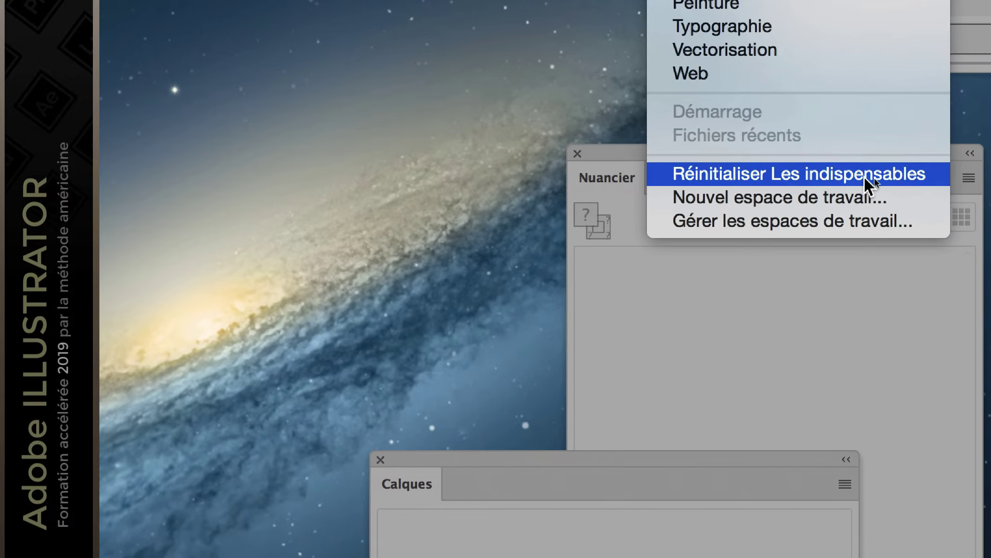
{"action": "left_click", "coordinate": [865, 178]}
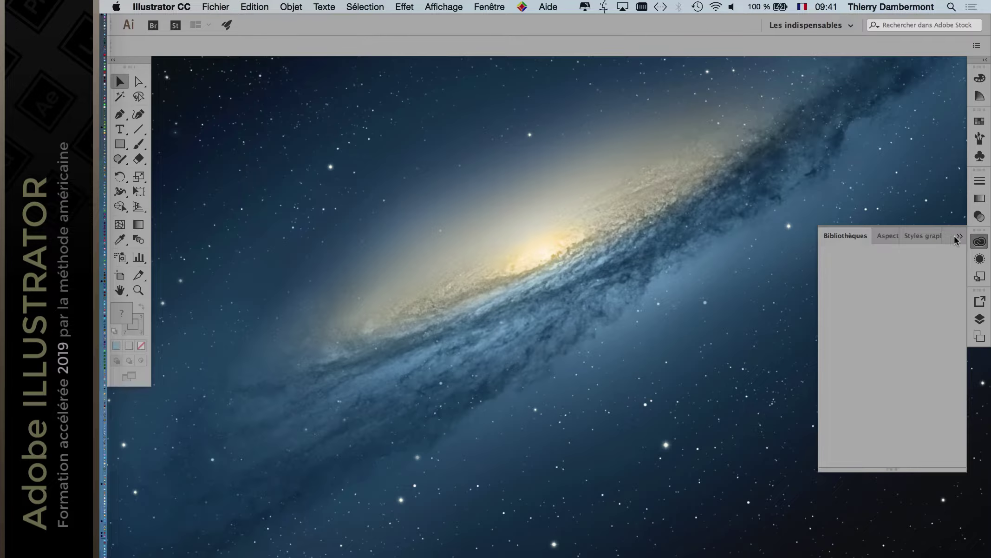
{"action": "left_click", "coordinate": [959, 236]}
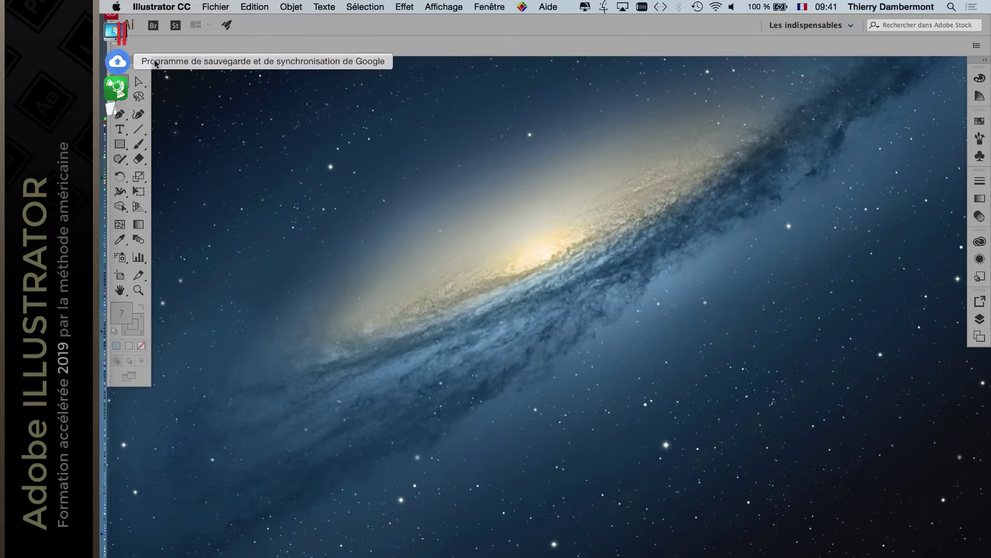
Float the Tools panel and create a new blank A4 landscape document
{"action": "left_click_drag", "start_coordinate": [144, 65], "coordinate": [162, 76]}
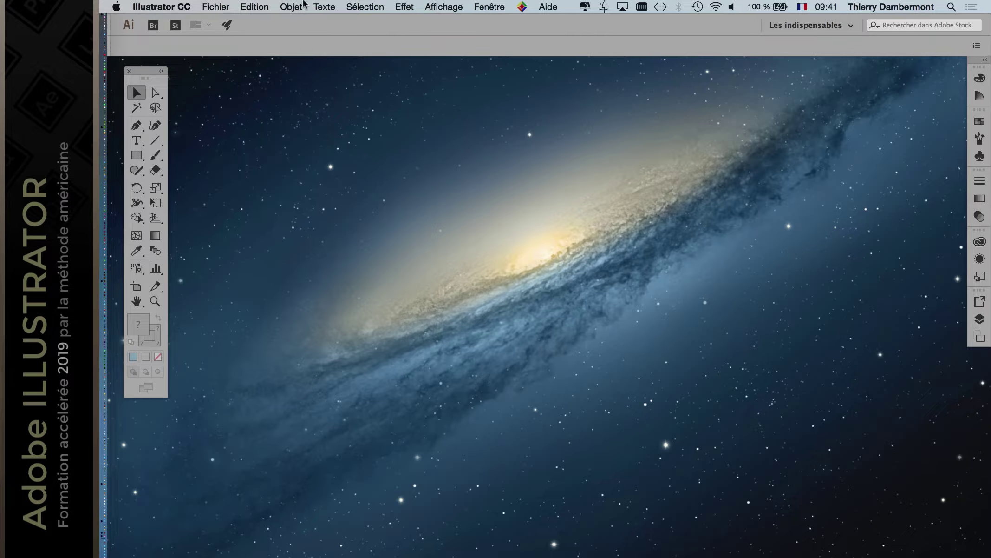
{"action": "left_click", "coordinate": [215, 7]}
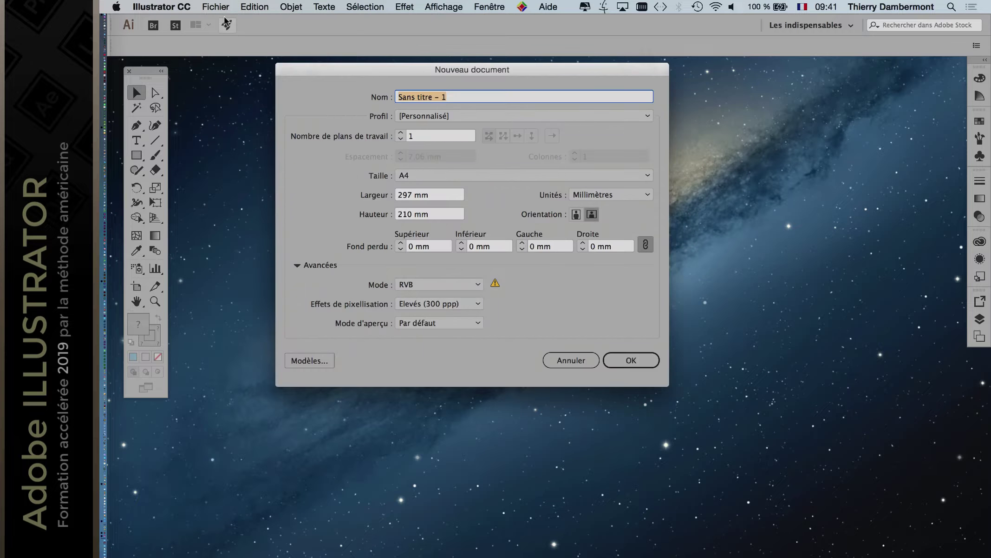
{"action": "left_click", "coordinate": [632, 360]}
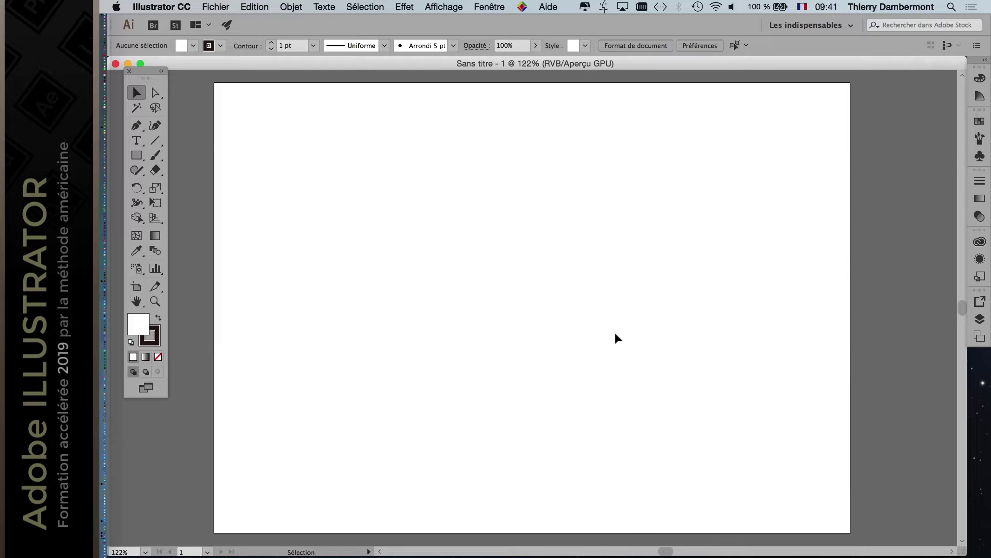
{"action": "left_click", "coordinate": [137, 155]}
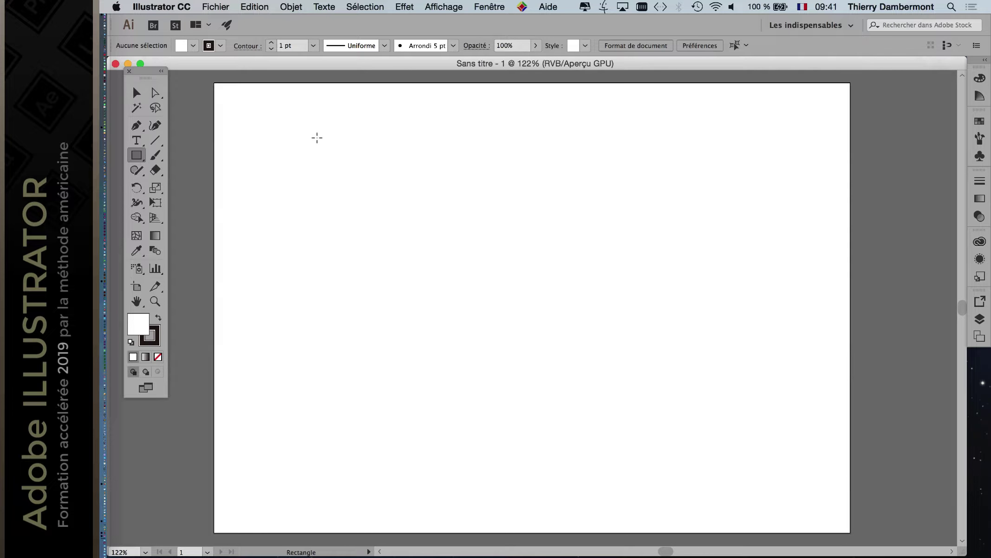
Draw a square near the artboard's top-left and fill it dark red from the swatches
{"action": "left_click_drag", "start_coordinate": [317, 136], "coordinate": [404, 216]}
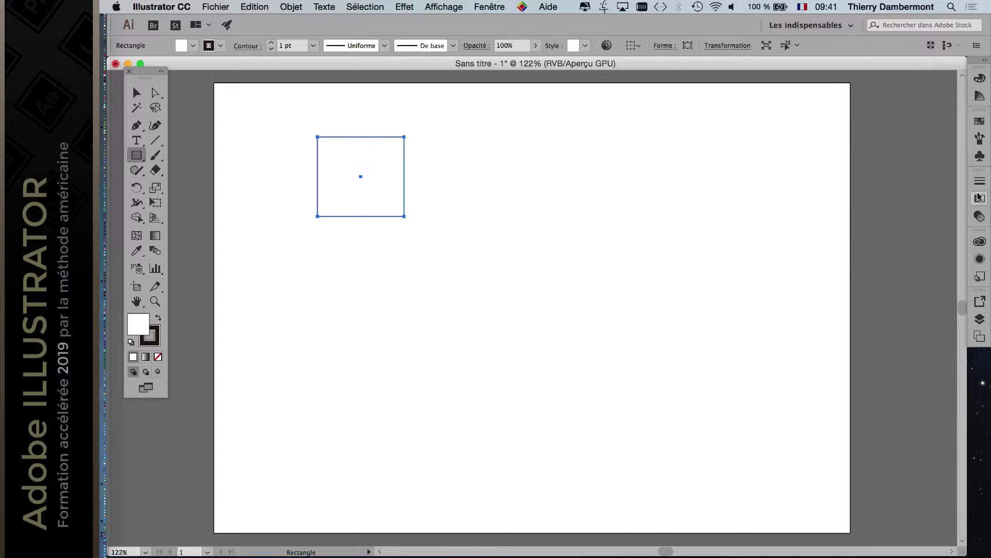
{"action": "left_click", "coordinate": [979, 125]}
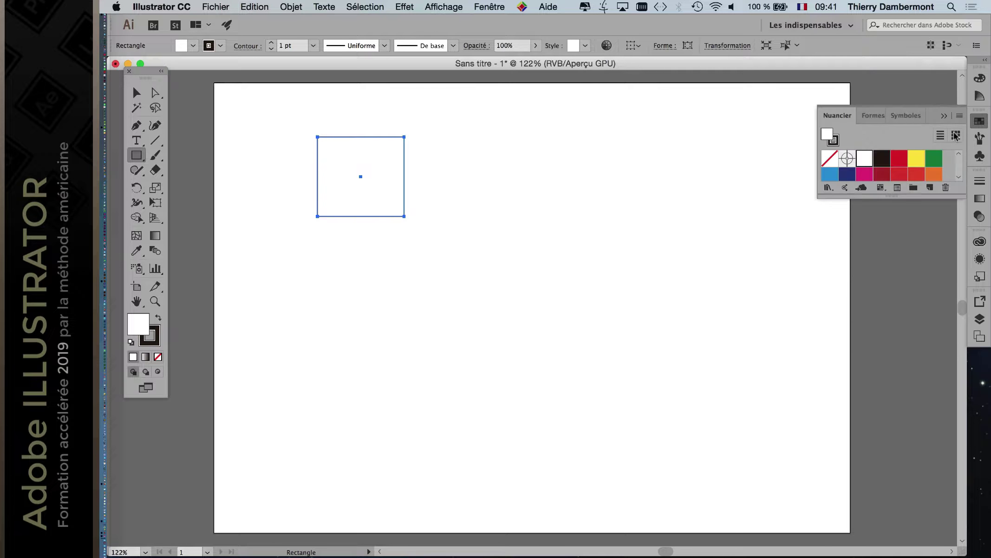
{"action": "left_click", "coordinate": [882, 176]}
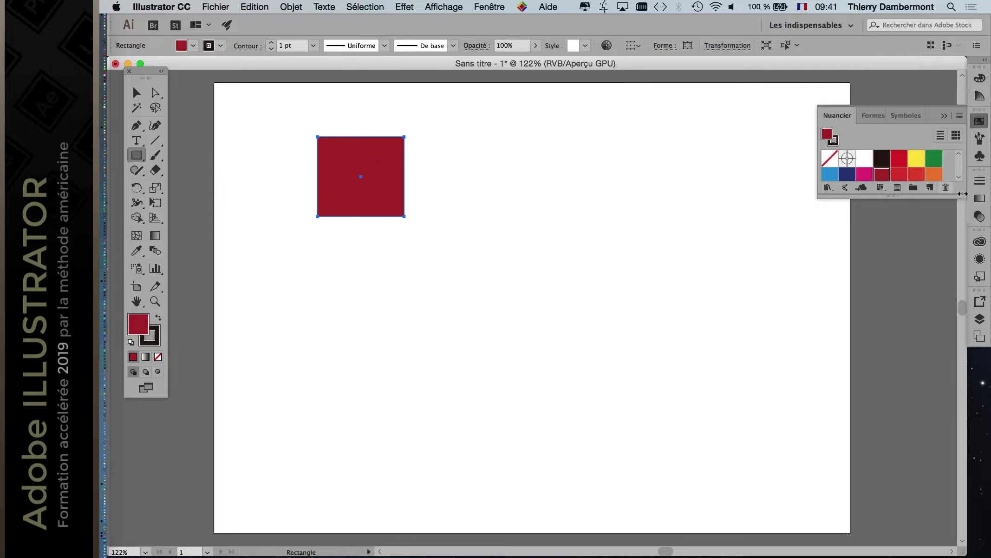
Enlarge the swatches panel, float it, and collapse the remaining docked panel group
{"action": "left_click_drag", "start_coordinate": [964, 197], "coordinate": [963, 259]}
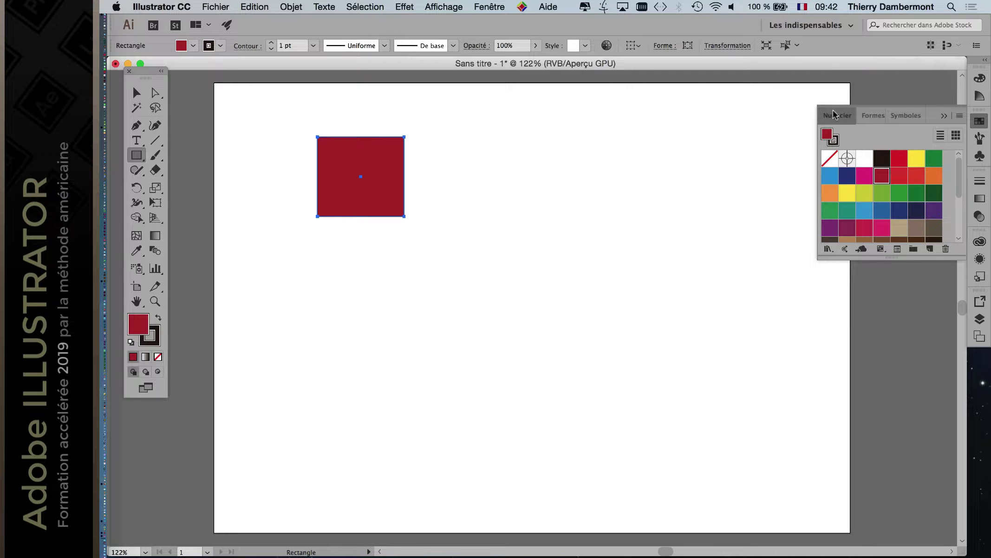
{"action": "mouse_move", "coordinate": [837, 115]}
{"action": "left_mouse_down"}
{"action": "mouse_move", "coordinate": [697, 115]}
{"action": "mouse_move", "coordinate": [836, 120]}
{"action": "left_mouse_up"}
{"action": "left_click", "coordinate": [947, 115]}
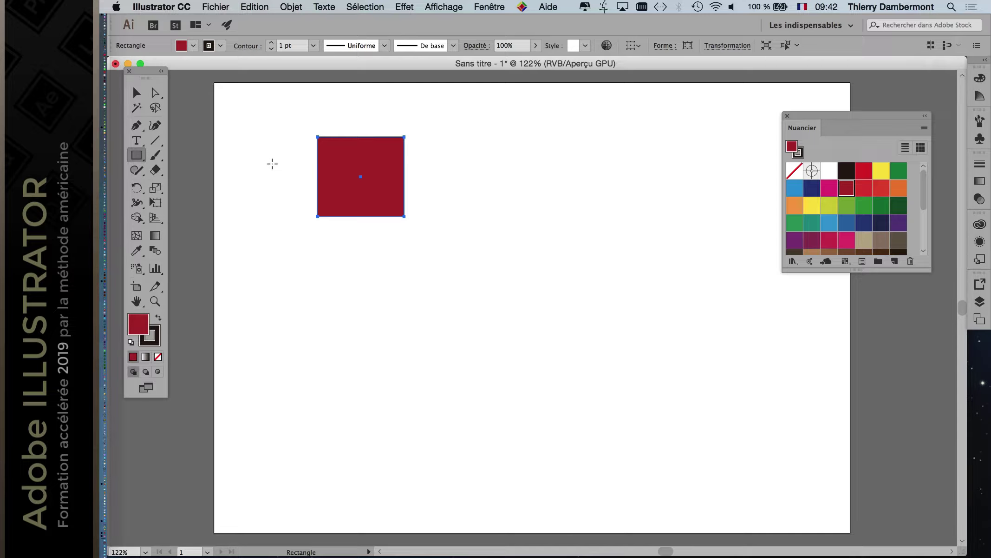
Nudge the red square left and right in single arrow-key steps
{"action": "key", "text": "Right"}
{"action": "key", "text": "Right"}
{"action": "key", "text": "Right"}
{"action": "key", "text": "Right"}
{"action": "key", "text": "Right"}
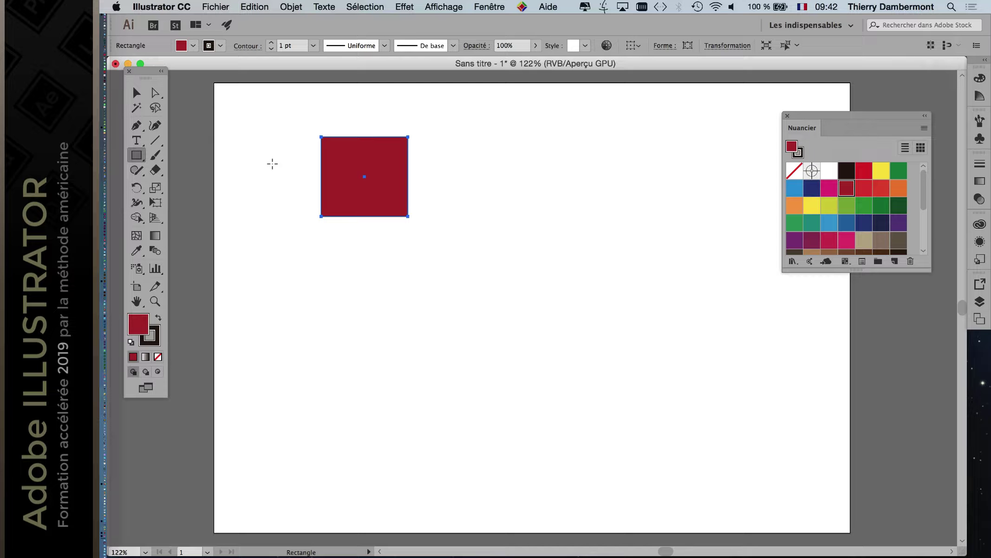
{"action": "key", "text": "Left"}
{"action": "key", "text": "Left"}
{"action": "key", "text": "Left"}
{"action": "key", "text": "Left"}
{"action": "key", "text": "Left"}
{"action": "key", "text": "Left"}
{"action": "key", "text": "Left"}
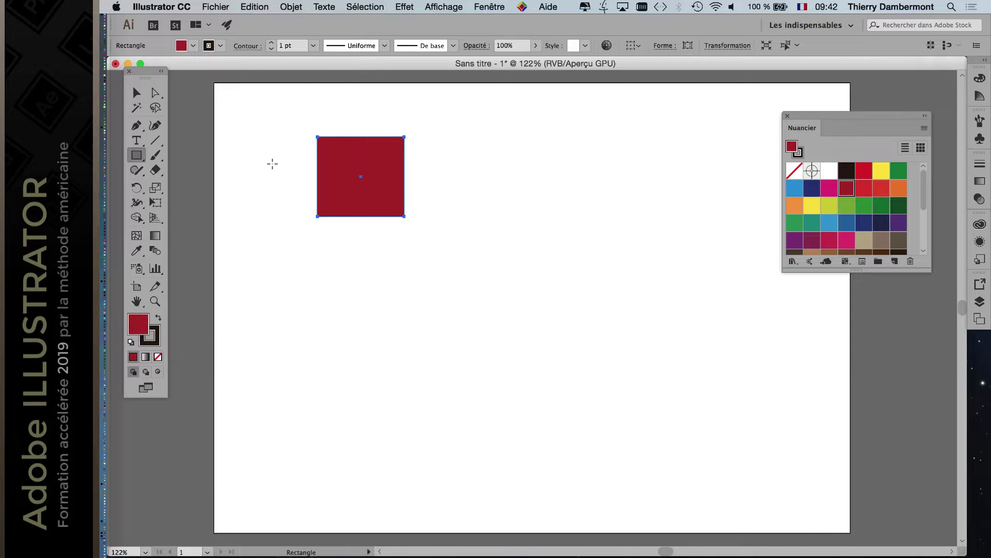
{"action": "key", "text": "Left"}
{"action": "key", "text": "Left"}
{"action": "key", "text": "Left"}
{"action": "key", "text": "Right"}
{"action": "key", "text": "Right"}
{"action": "key", "text": "Right"}
{"action": "key", "text": "Right"}
{"action": "key", "text": "Right"}
{"action": "key", "text": "Right"}
{"action": "key", "text": "Right"}
{"action": "key", "text": "Right"}
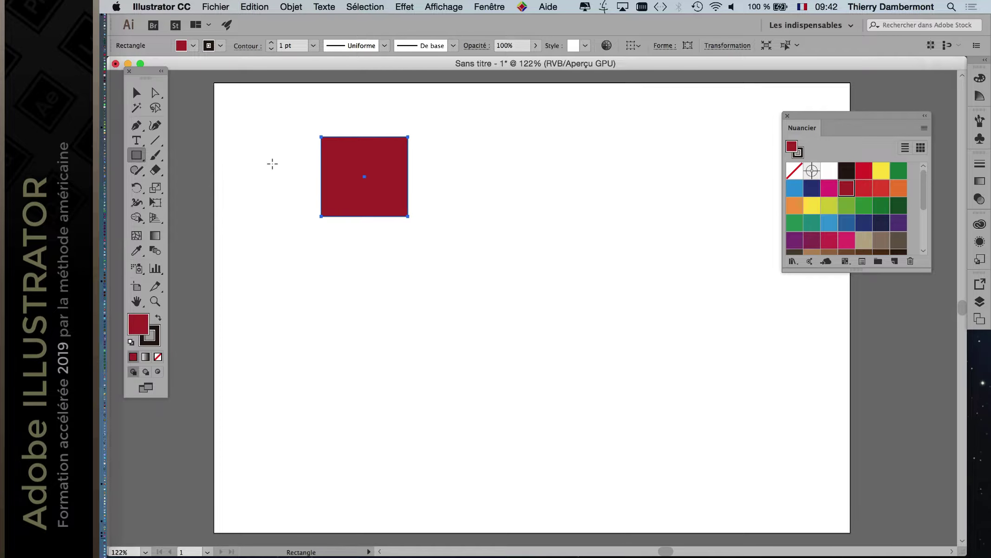
{"action": "key", "text": "Right"}
{"action": "key", "text": "Right"}
{"action": "key", "text": "Right"}
{"action": "key", "text": "Left"}
{"action": "key", "text": "Left"}
{"action": "key", "text": "Left"}
{"action": "key", "text": "Left"}
{"action": "key", "text": "Left"}
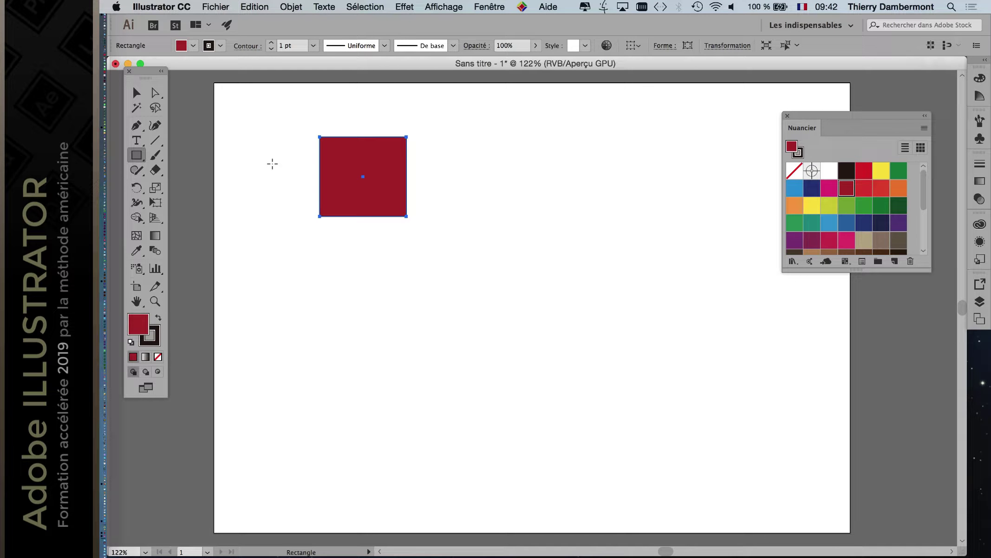
{"action": "key", "text": "Left"}
{"action": "key", "text": "Left"}
{"action": "key", "text": "Right"}
{"action": "key", "text": "Right"}
{"action": "key", "text": "Right"}
{"action": "key", "text": "Right"}
{"action": "key", "text": "Right"}
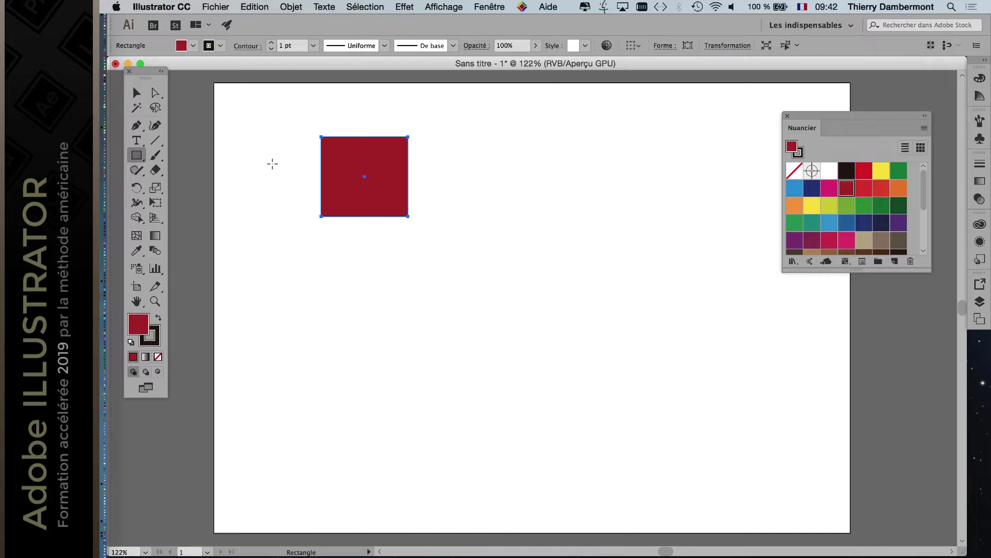
Move the red square right and left with arrow and larger Shift+arrow jumps
{"action": "key", "text": "Right"}
{"action": "key", "text": "Right"}
{"action": "key", "text": "Right"}
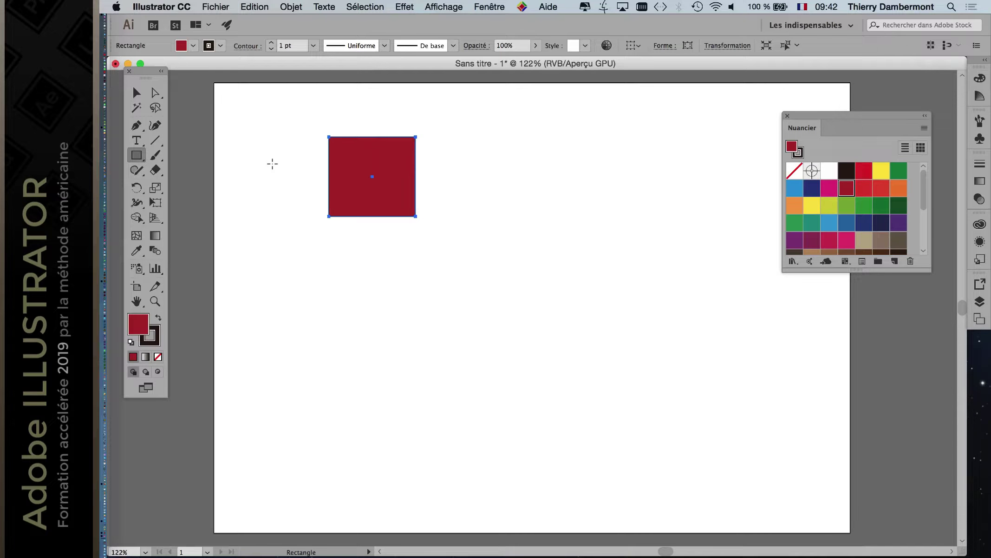
{"action": "key", "text": "Right"}
{"action": "key", "text": "Right"}
{"action": "key", "text": "Right"}
{"action": "key", "text": "Right"}
{"action": "key", "text": "Right"}
{"action": "key", "text": "Right"}
{"action": "key", "text": "shift+Right"}
{"action": "key", "text": "shift+Right"}
{"action": "key", "text": "shift+Right"}
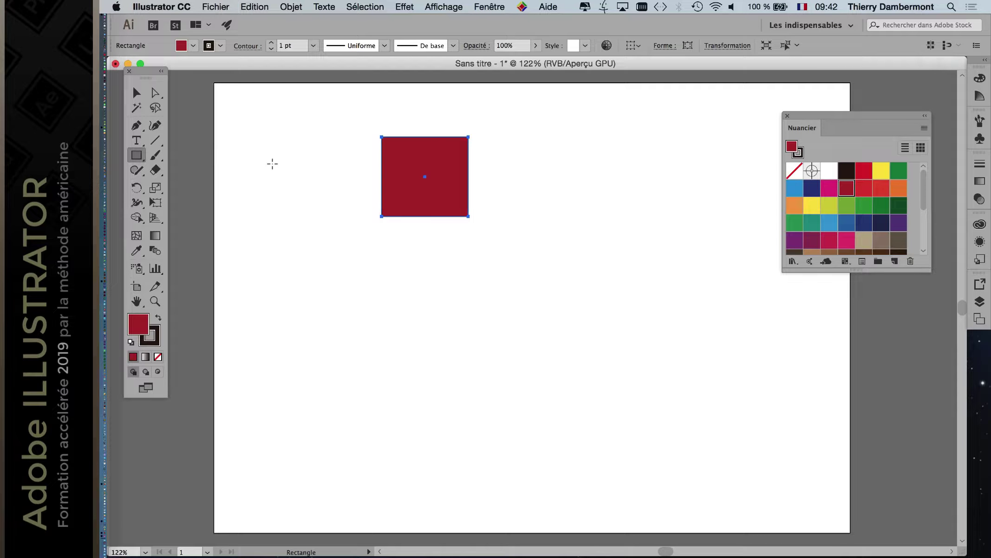
{"action": "key", "text": "shift+Left"}
{"action": "key", "text": "shift+Left"}
{"action": "key", "text": "shift+Left"}
{"action": "key", "text": "shift+Left"}
{"action": "key", "text": "shift+Left"}
{"action": "key", "text": "shift+Left"}
{"action": "key", "text": "shift+Left"}
{"action": "key", "text": "shift+Left"}
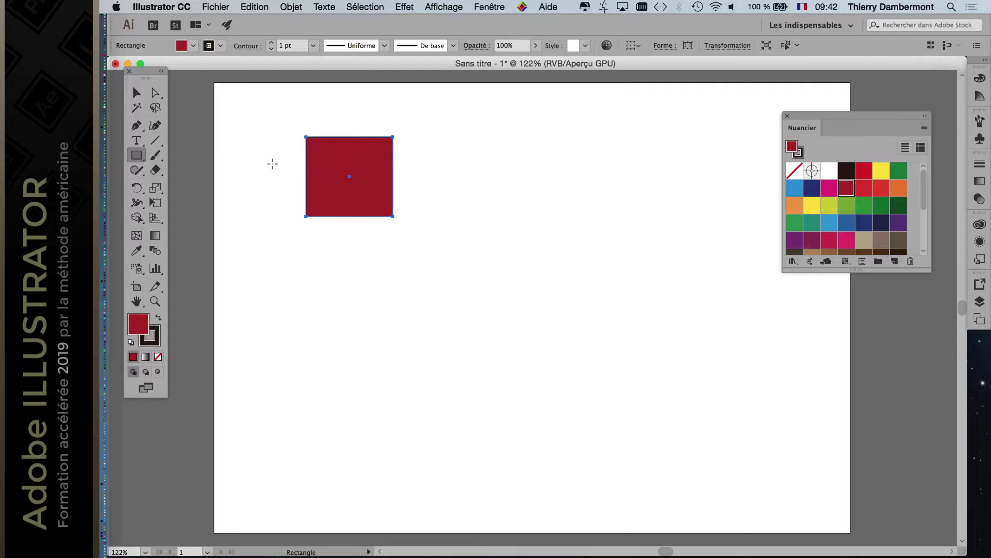
{"action": "key", "text": "shift+Left"}
{"action": "key", "text": "shift+Right"}
{"action": "key", "text": "shift+Right"}
{"action": "key", "text": "shift+Right"}
{"action": "key", "text": "shift+Right"}
Move the red square down, up and right with Shift+arrow jumps, then fine-tune it
{"action": "key", "text": "shift+Down"}
{"action": "key", "text": "shift+Down"}
{"action": "key", "text": "shift+Down"}
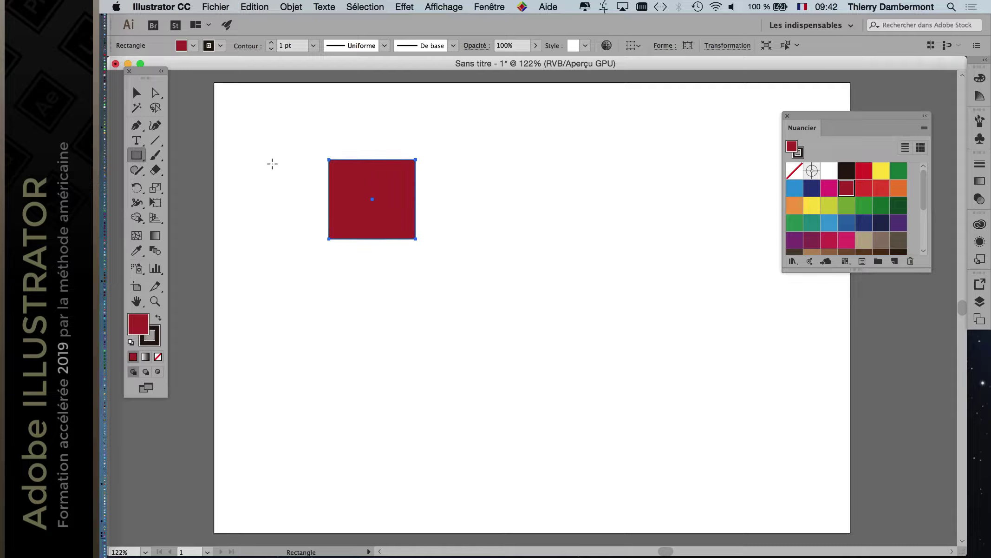
{"action": "key", "text": "shift+Down"}
{"action": "key", "text": "shift+Down"}
{"action": "key", "text": "shift+Down"}
{"action": "key", "text": "shift+Down"}
{"action": "key", "text": "shift+Down"}
{"action": "key", "text": "shift+Down"}
{"action": "key", "text": "shift+Down"}
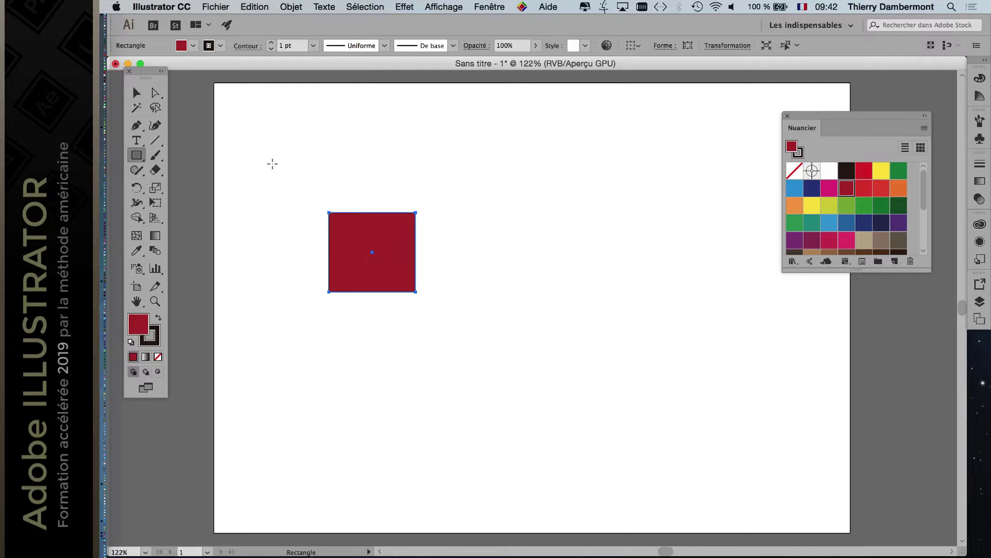
{"action": "key", "text": "shift+Up"}
{"action": "key", "text": "shift+Up"}
{"action": "key", "text": "shift+Up"}
{"action": "key", "text": "shift+Up"}
{"action": "key", "text": "shift+Up"}
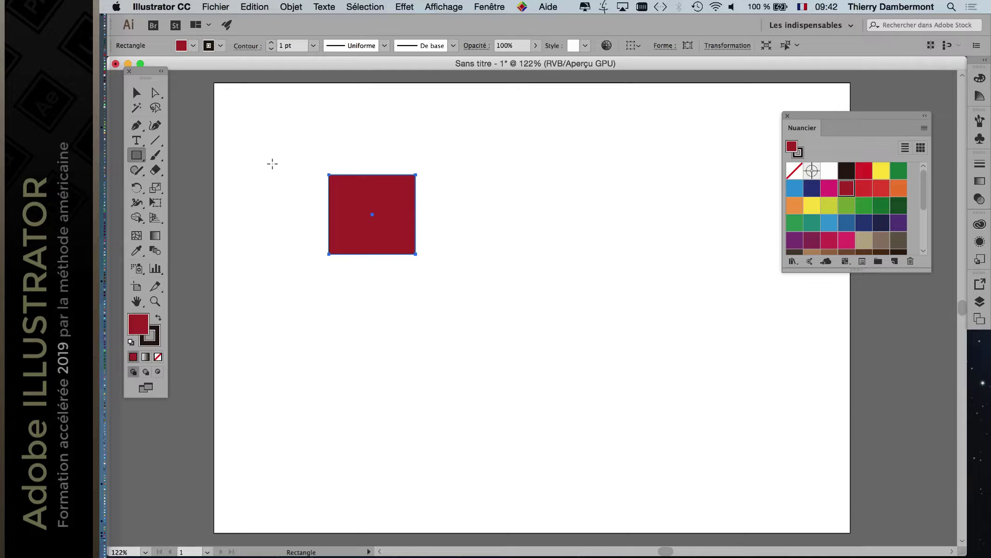
{"action": "key", "text": "shift+Right"}
{"action": "key", "text": "shift+Right"}
{"action": "key", "text": "shift+Right"}
{"action": "key", "text": "shift+Right"}
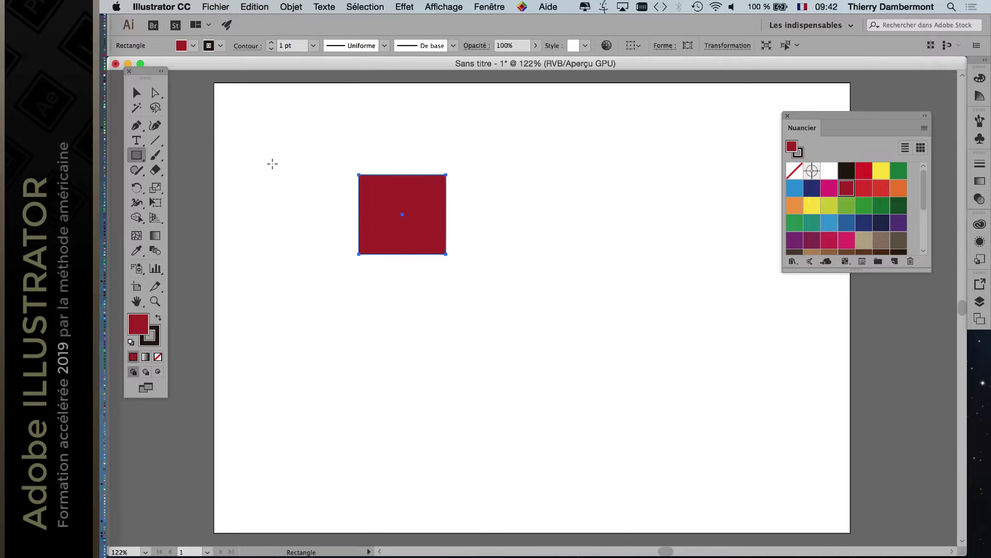
{"action": "key", "text": "shift+Right"}
{"action": "key", "text": "shift+Right"}
{"action": "key", "text": "shift+Right"}
{"action": "key", "text": "shift+Up"}
{"action": "key", "text": "shift+Up"}
{"action": "key", "text": "shift+Up"}
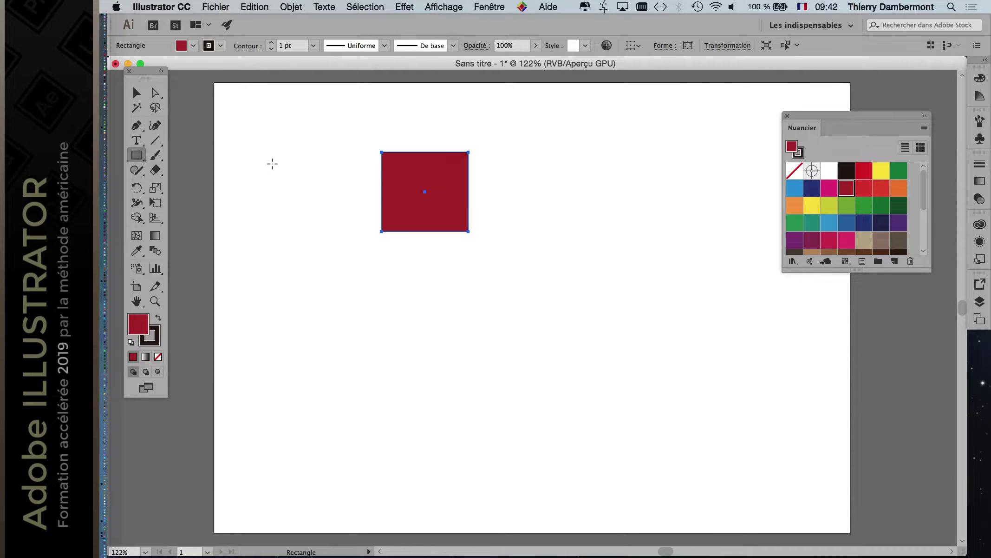
{"action": "key", "text": "Right"}
{"action": "key", "text": "Right"}
{"action": "key", "text": "Right"}
{"action": "key", "text": "Right"}
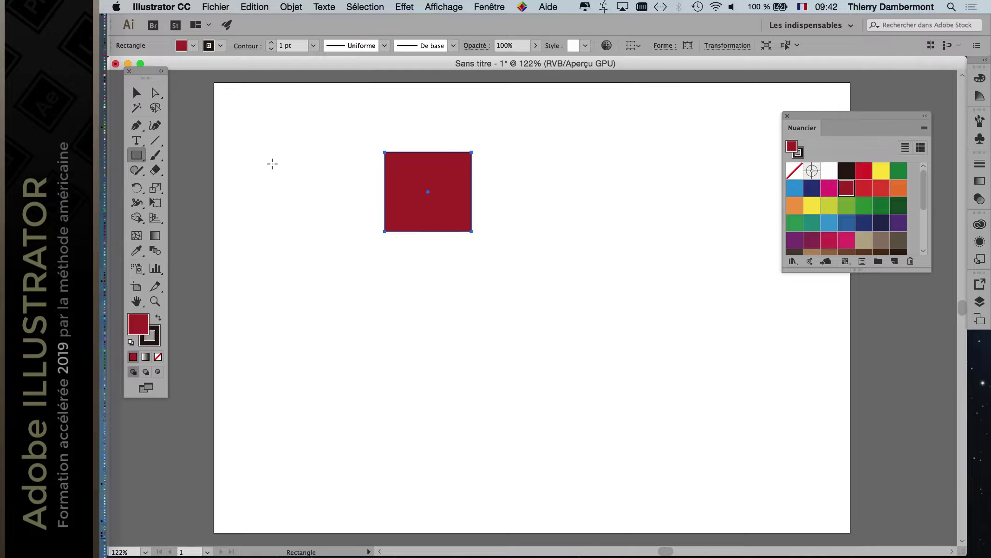
{"action": "key", "text": "Left"}
{"action": "key", "text": "Left"}
{"action": "key", "text": "Left"}
{"action": "key", "text": "Left"}
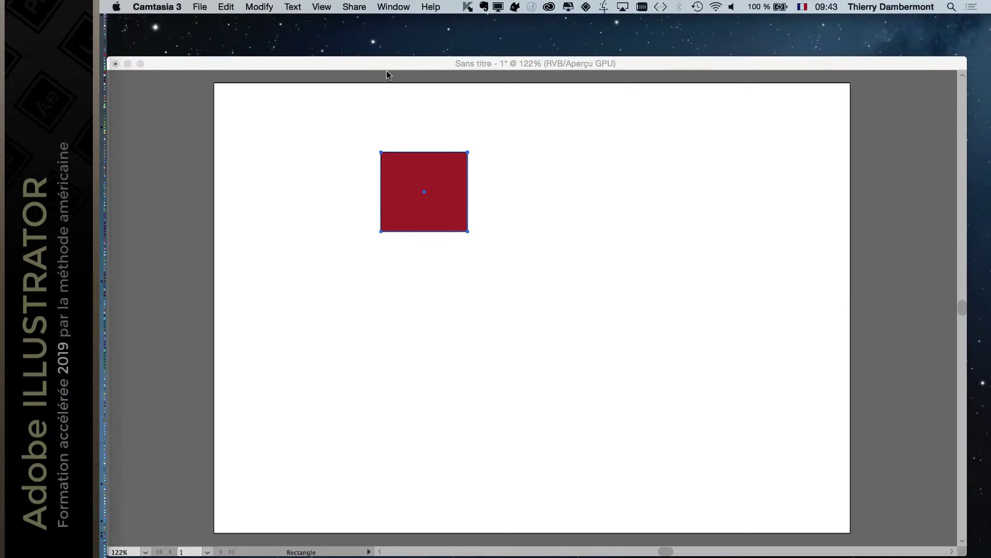
Nudge the red square two more small steps to the right
{"action": "left_click", "coordinate": [324, 63]}
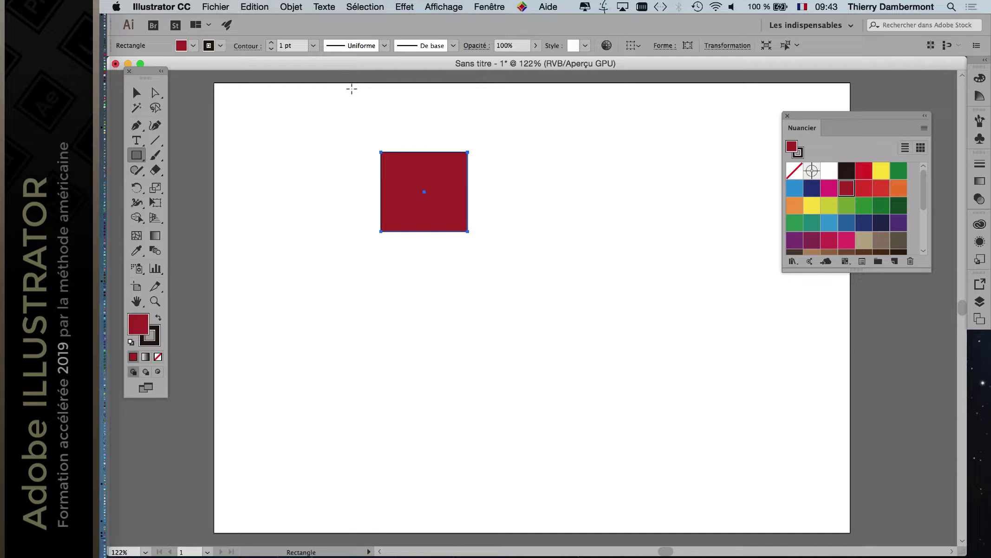
{"action": "key", "text": "Right"}
{"action": "key", "text": "Right"}
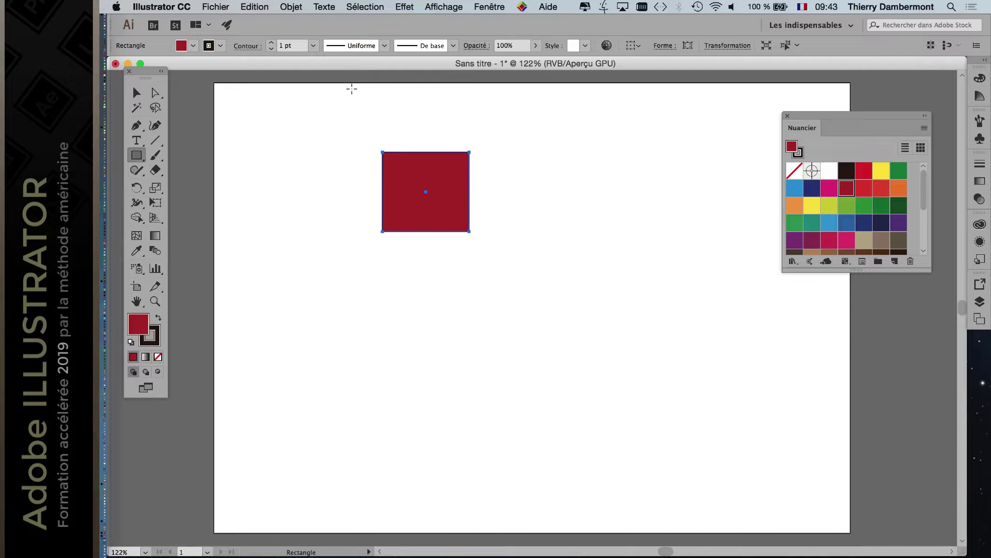
{"action": "key", "text": "Right"}
{"action": "key", "text": "Right"}
{"action": "key", "text": "Right"}
{"action": "key", "text": "Right"}
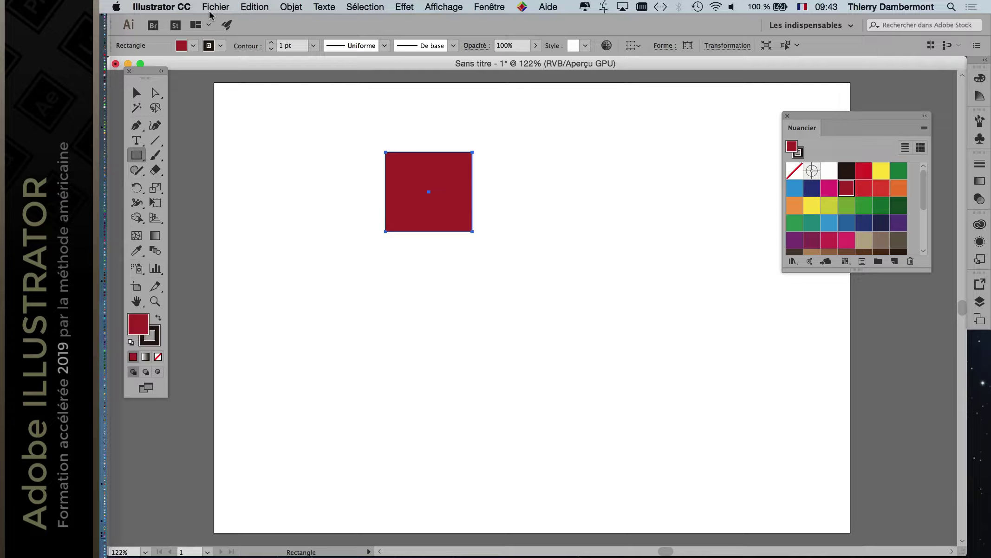
Set Incréments clavier to 2mm in the General preferences
{"action": "left_click", "coordinate": [176, 10]}
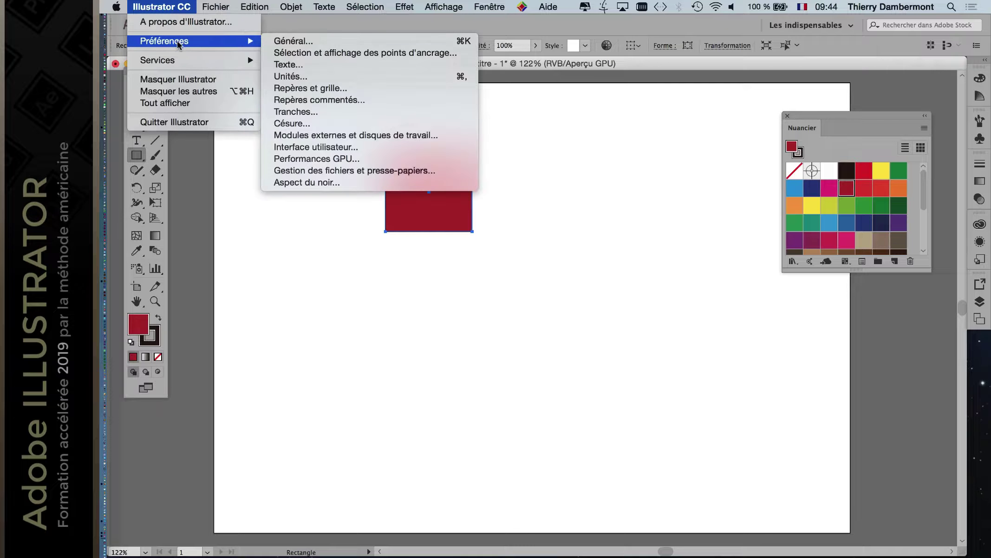
{"action": "mouse_move", "coordinate": [164, 40]}
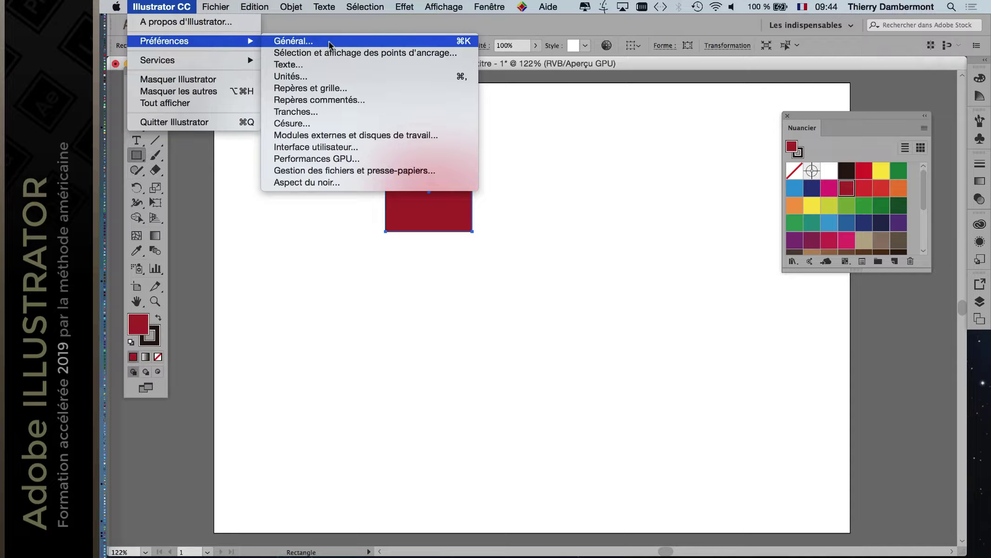
{"action": "left_click", "coordinate": [329, 43]}
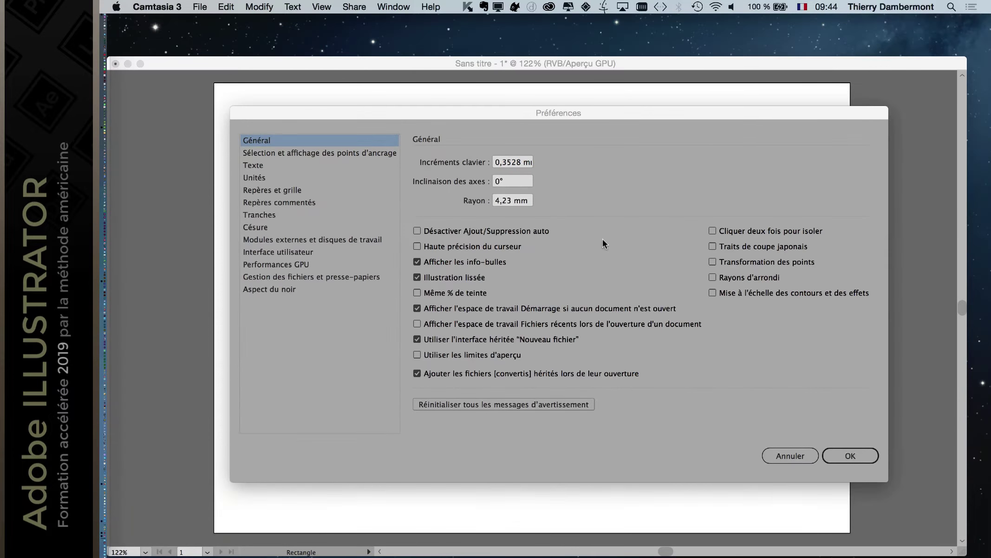
{"action": "left_click", "coordinate": [509, 166]}
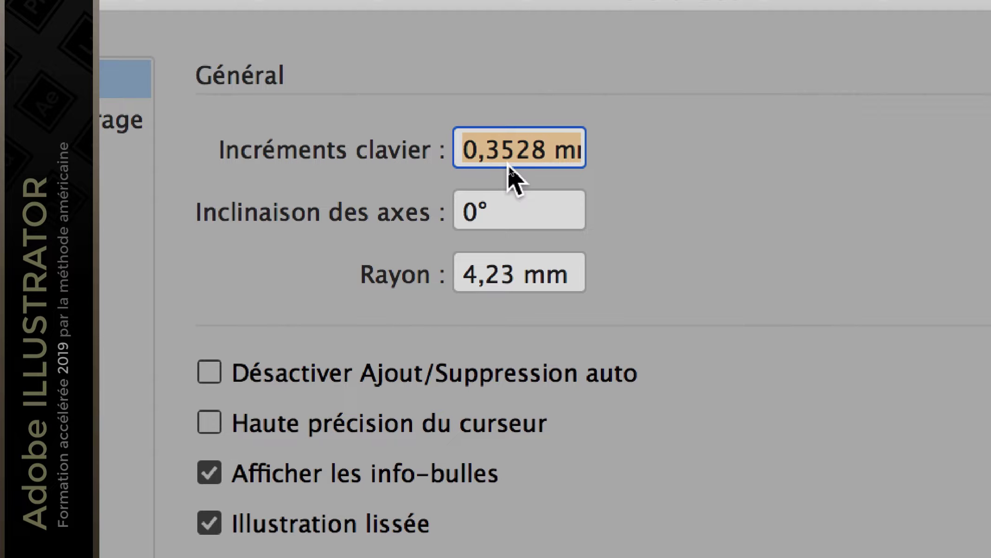
{"action": "type", "text": "2mm"}
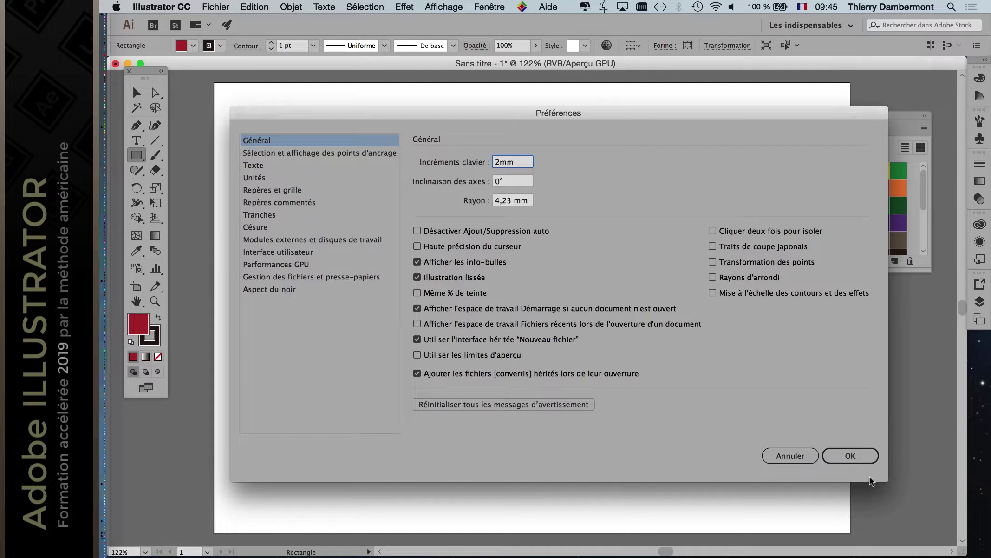
{"action": "left_click", "coordinate": [867, 457]}
Nudge the red square right and back left in 2 mm steps
{"action": "key", "text": "Right"}
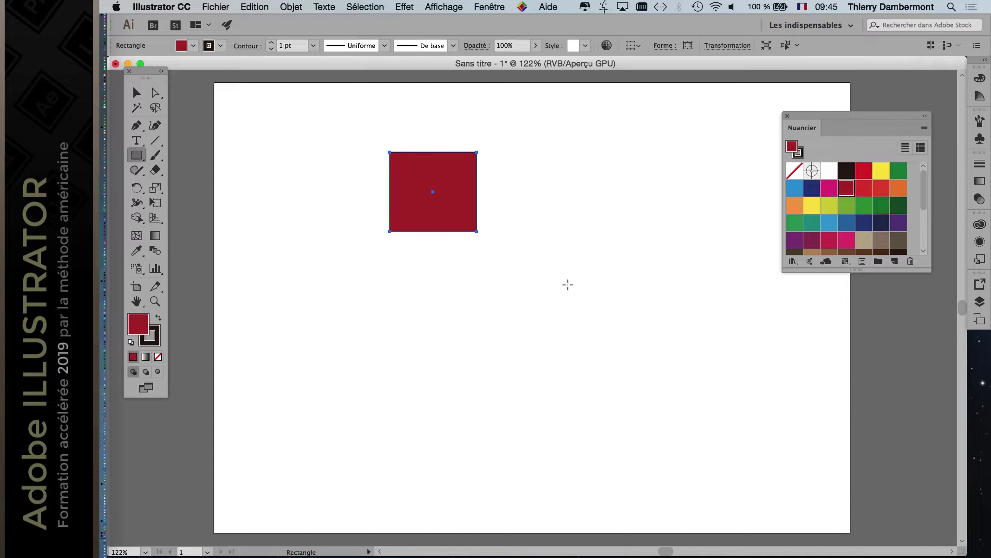
{"action": "key", "text": "Right"}
{"action": "key", "text": "Right"}
{"action": "key", "text": "Right"}
{"action": "key", "text": "Right"}
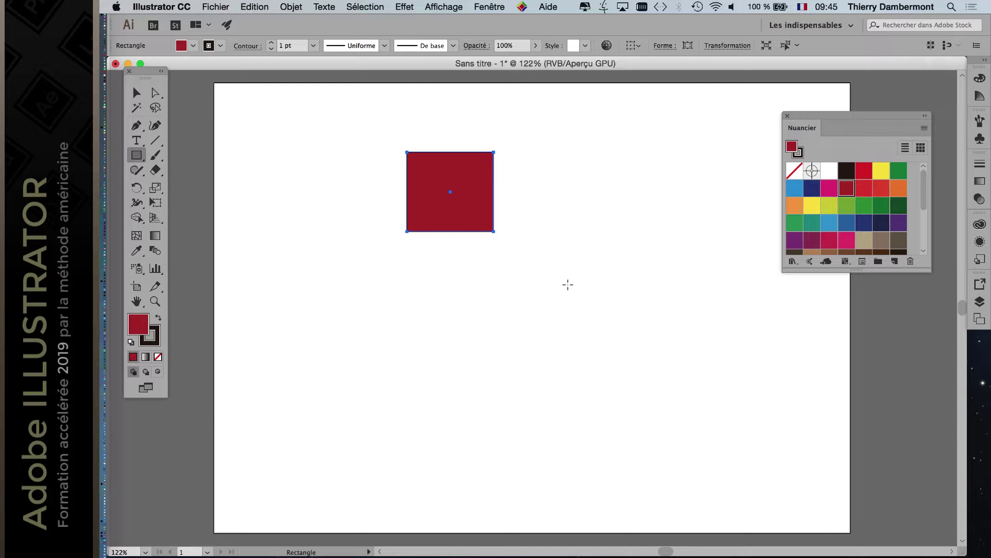
{"action": "key", "text": "Left"}
{"action": "key", "text": "Left"}
{"action": "key", "text": "Left"}
{"action": "key", "text": "Left"}
{"action": "key", "text": "Left"}
{"action": "key", "text": "Left"}
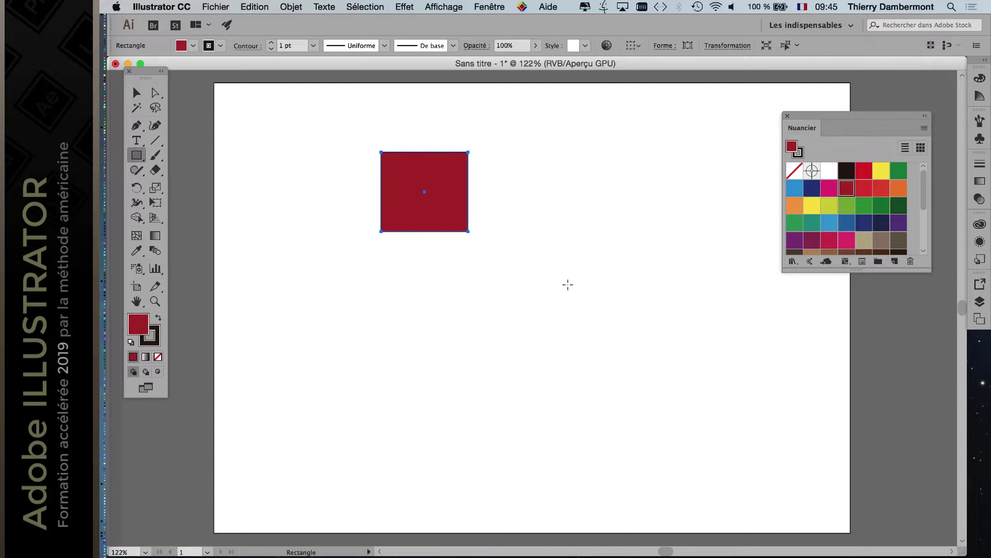
{"action": "key", "text": "Left"}
{"action": "key", "text": "Left"}
{"action": "key", "text": "Left"}
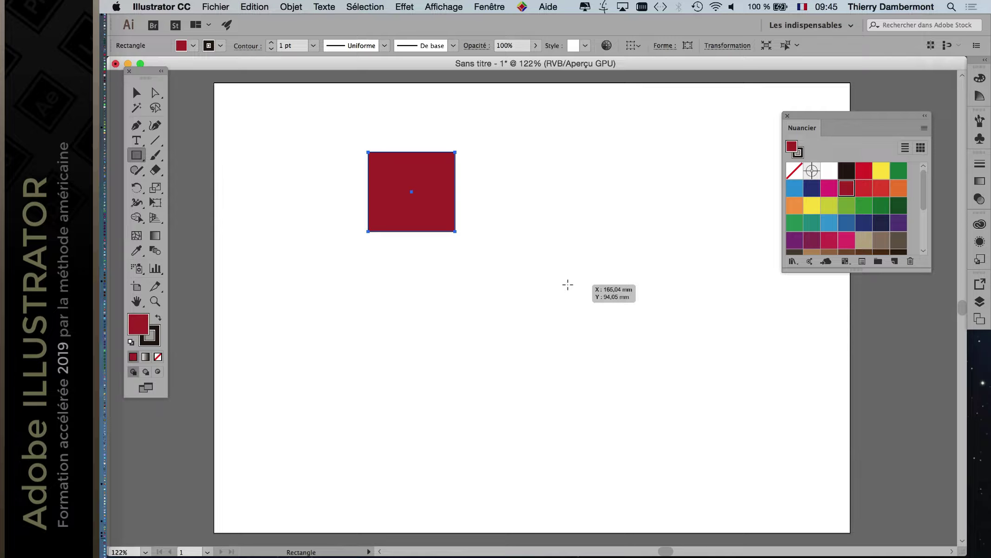
Move the red square left, right, down and up in large Shift+arrow jumps
{"action": "key", "text": "shift+Left"}
{"action": "key", "text": "shift+Left"}
{"action": "key", "text": "shift+Left"}
{"action": "key", "text": "shift+Right"}
{"action": "key", "text": "shift+Right"}
{"action": "key", "text": "shift+Right"}
{"action": "key", "text": "shift+Right"}
{"action": "key", "text": "shift+Right"}
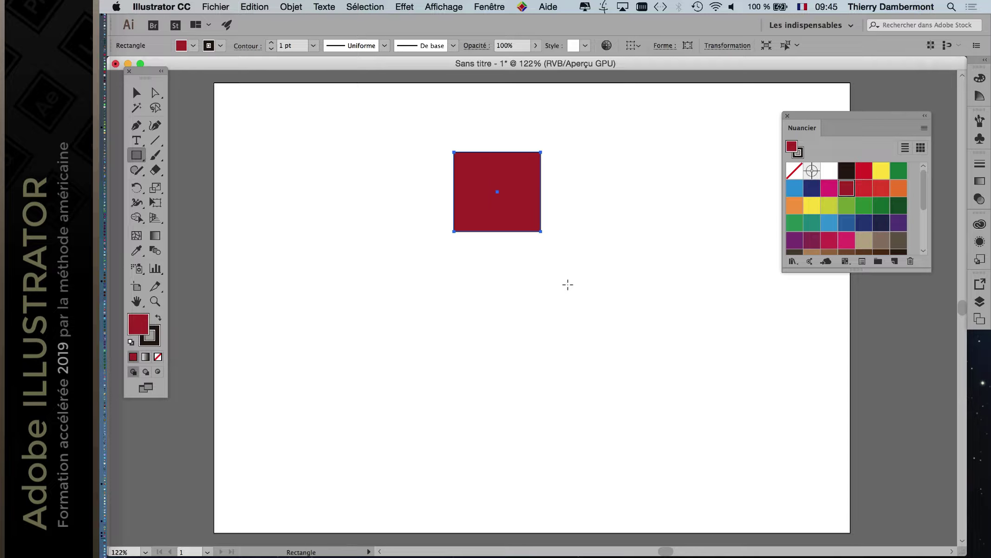
{"action": "key", "text": "shift+Right"}
{"action": "key", "text": "shift+Right"}
{"action": "key", "text": "shift+Right"}
{"action": "key", "text": "shift+Down"}
{"action": "key", "text": "shift+Down"}
{"action": "key", "text": "shift+Down"}
{"action": "key", "text": "shift+Down"}
{"action": "key", "text": "shift+Down"}
{"action": "key", "text": "shift+Down"}
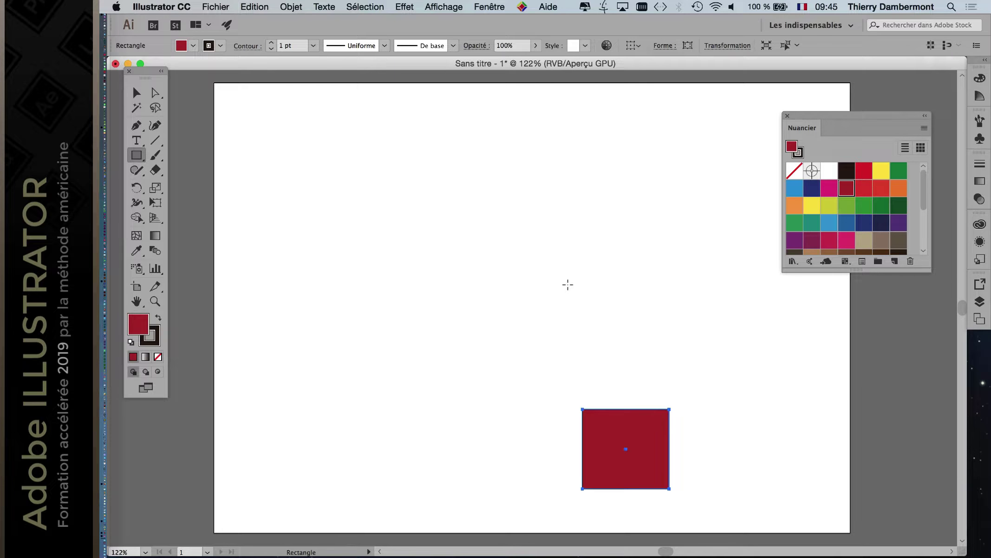
{"action": "key", "text": "shift+Up"}
{"action": "key", "text": "shift+Up"}
{"action": "key", "text": "shift+Up"}
{"action": "key", "text": "shift+Up"}
{"action": "key", "text": "shift+Up"}
{"action": "key", "text": "shift+Up"}
{"action": "key", "text": "shift+Up"}
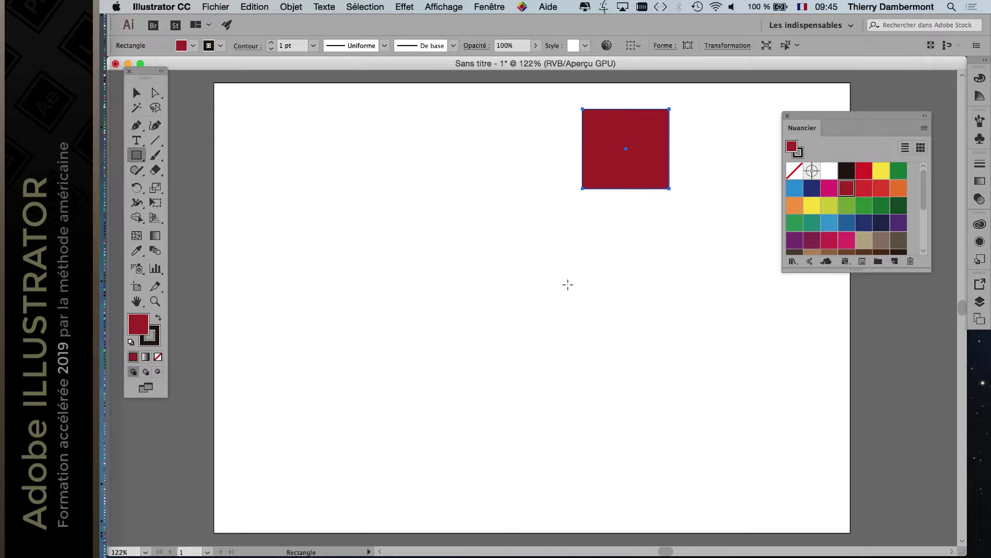
{"action": "key", "text": "shift+Left"}
{"action": "key", "text": "shift+Left"}
{"action": "key", "text": "shift+Left"}
{"action": "key", "text": "shift+Down"}
{"action": "key", "text": "shift+Left"}
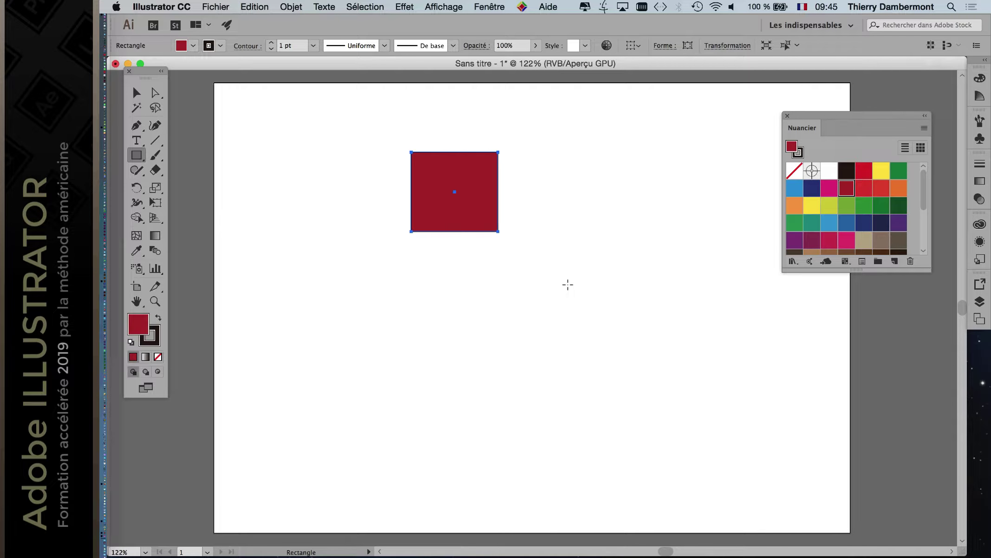
{"action": "key", "text": "shift+Left"}
{"action": "key", "text": "shift+Left"}
Continue large Shift+arrow jumps down, up, right and left, ending near the start
{"action": "key", "text": "shift+Down"}
{"action": "key", "text": "shift+Down"}
{"action": "key", "text": "shift+Down"}
{"action": "key", "text": "shift+Down"}
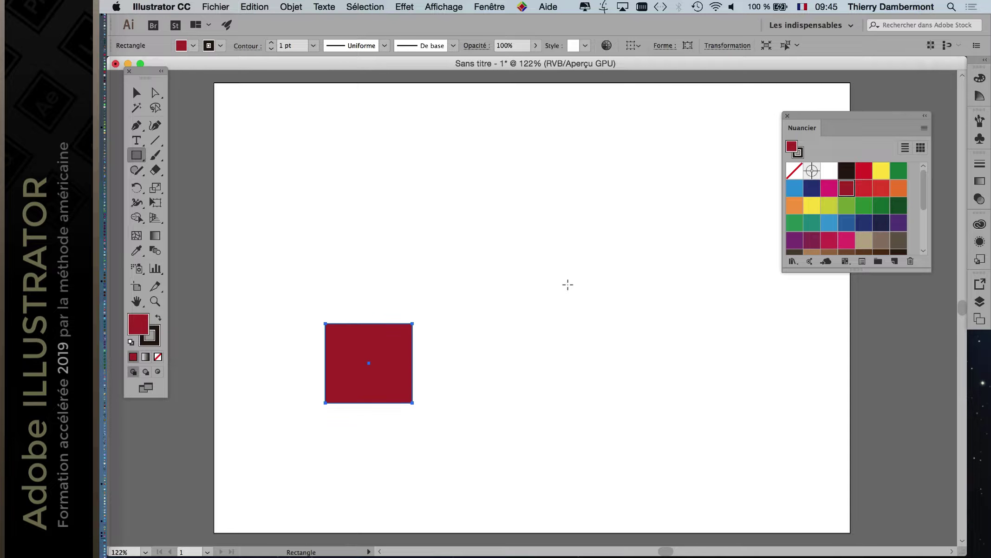
{"action": "key", "text": "shift+Down"}
{"action": "key", "text": "shift+Up"}
{"action": "key", "text": "shift+Up"}
{"action": "key", "text": "shift+Up"}
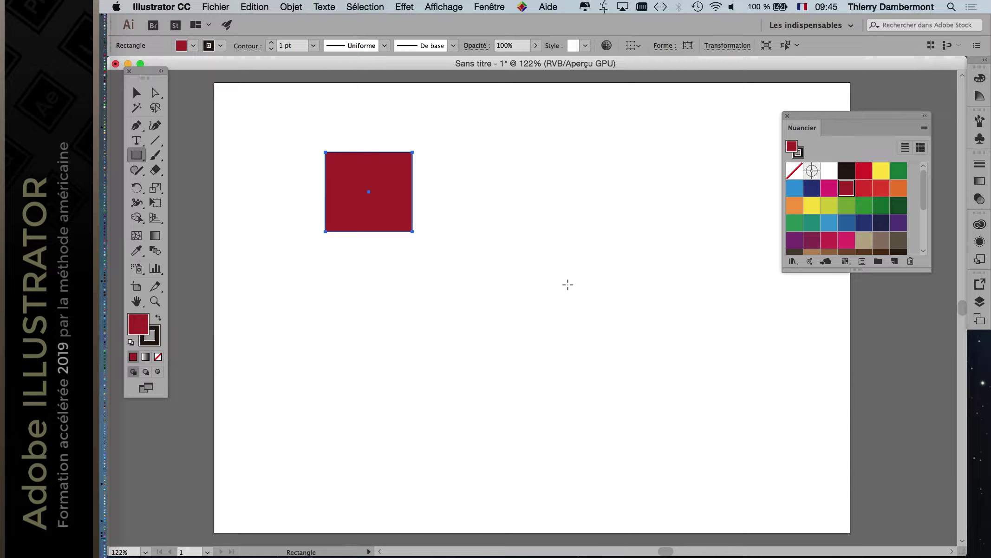
{"action": "key", "text": "shift+Right"}
{"action": "key", "text": "shift+Right"}
{"action": "key", "text": "shift+Right"}
{"action": "key", "text": "shift+Right"}
{"action": "key", "text": "shift+Right"}
{"action": "key", "text": "shift+Right"}
{"action": "key", "text": "shift+Right"}
{"action": "key", "text": "shift+Right"}
{"action": "key", "text": "shift+Right"}
{"action": "key", "text": "shift+Down"}
{"action": "key", "text": "shift+Down"}
{"action": "key", "text": "shift+Down"}
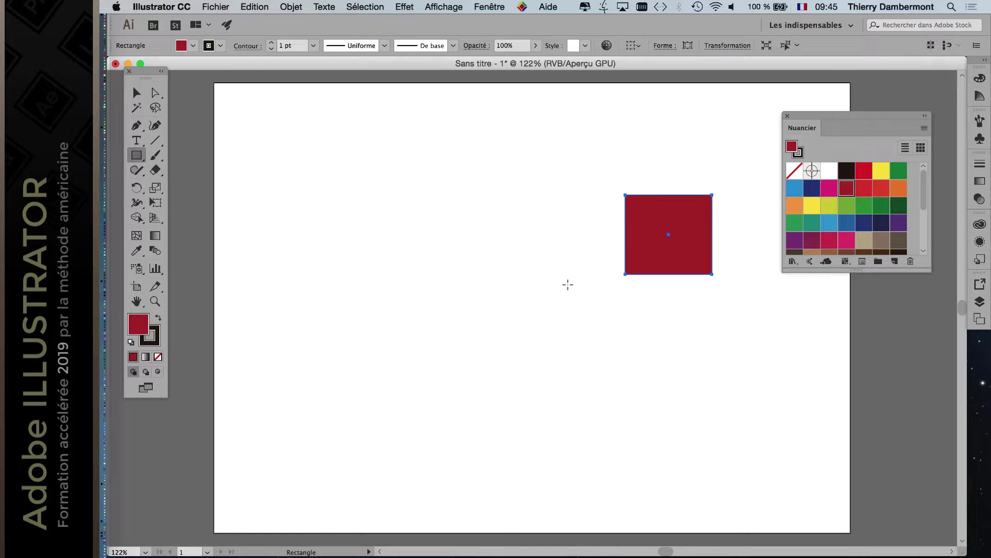
{"action": "key", "text": "shift+Down"}
{"action": "key", "text": "shift+Down"}
{"action": "key", "text": "shift+Down"}
{"action": "key", "text": "shift+Up"}
{"action": "key", "text": "shift+Up"}
{"action": "key", "text": "shift+Up"}
{"action": "key", "text": "shift+Up"}
{"action": "key", "text": "shift+Up"}
{"action": "key", "text": "shift+Up"}
{"action": "key", "text": "shift+Down"}
{"action": "key", "text": "shift+Down"}
{"action": "key", "text": "shift+Down"}
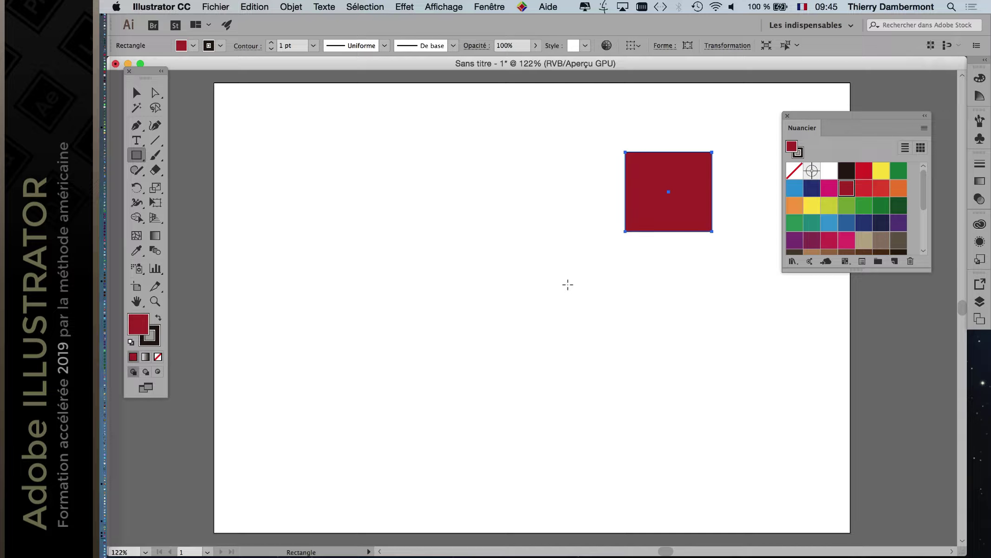
{"action": "key", "text": "shift+Left"}
{"action": "key", "text": "shift+Left"}
{"action": "key", "text": "shift+Left"}
{"action": "key", "text": "shift+Left"}
{"action": "key", "text": "shift+Left"}
{"action": "key", "text": "shift+Left"}
{"action": "key", "text": "shift+Left"}
{"action": "key", "text": "shift+Left"}
{"action": "key", "text": "shift+Left"}
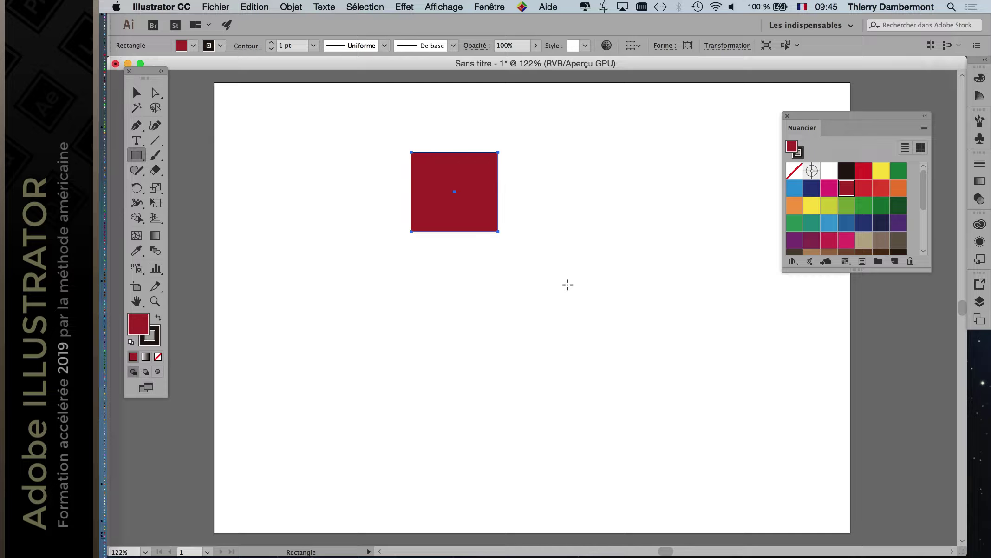
Quit Illustrator, declining to save the untitled document
{"action": "left_click", "coordinate": [176, 6]}
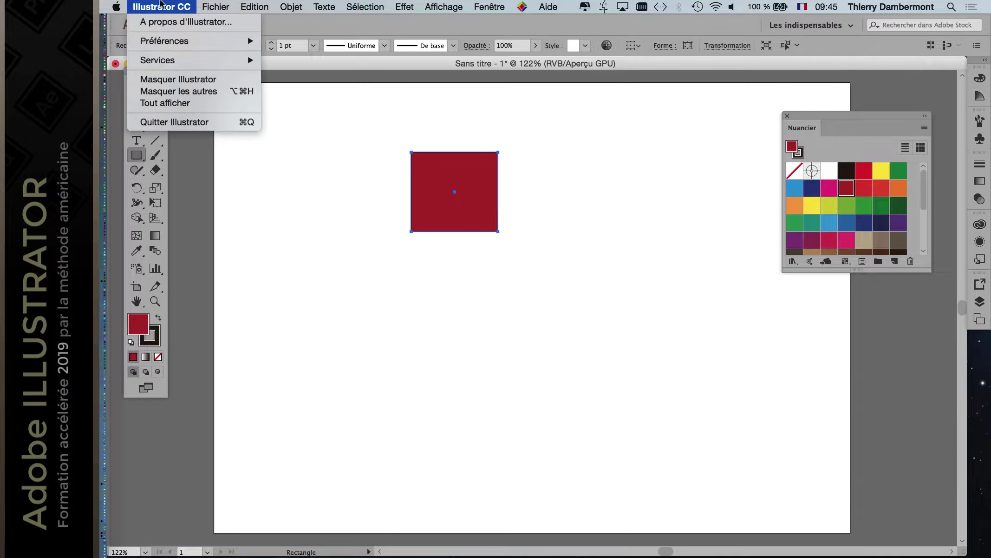
{"action": "left_click", "coordinate": [186, 122]}
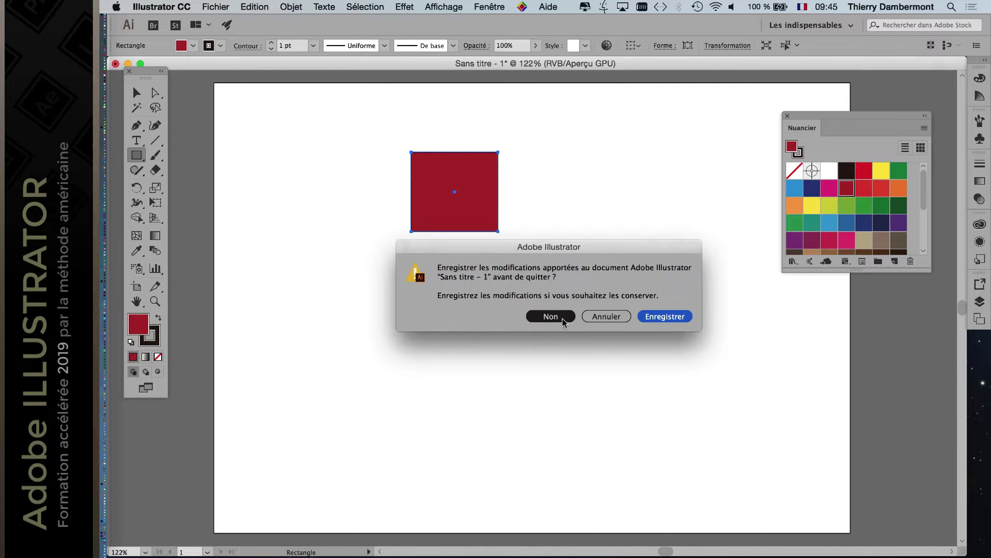
{"action": "left_click", "coordinate": [562, 318]}
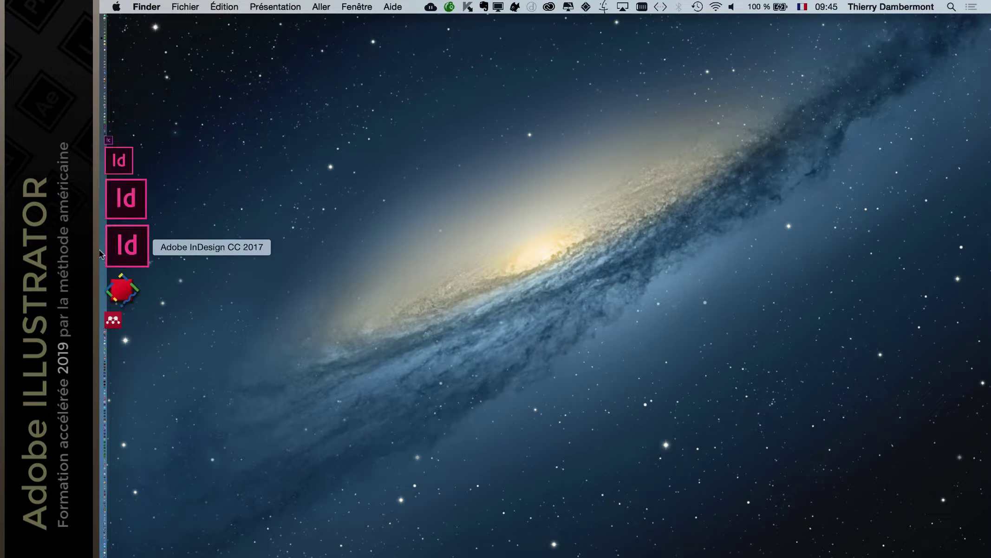
{"action": "mouse_move", "coordinate": [127, 268]}
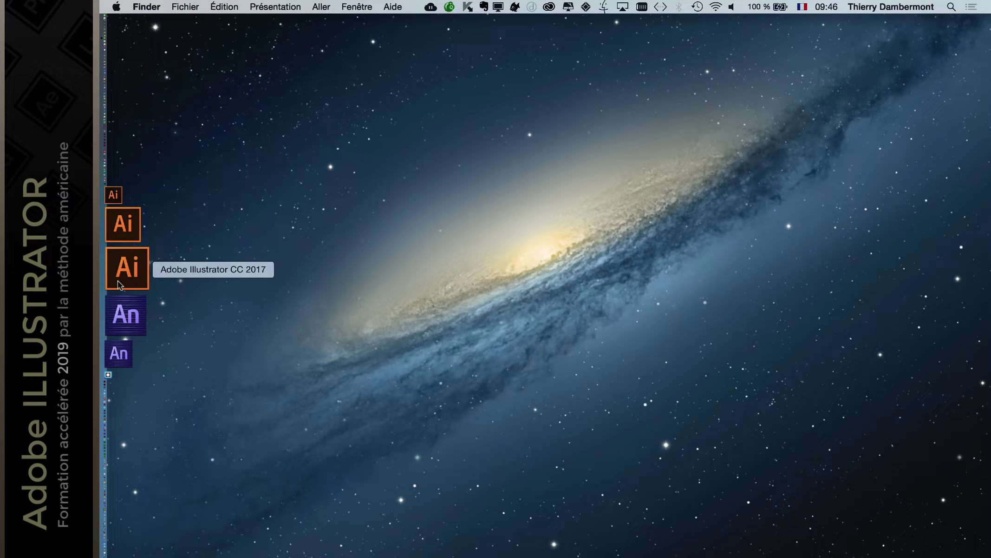
Relaunch Adobe Illustrator CC 2017 from its Dock icon
{"action": "left_click", "coordinate": [120, 284]}
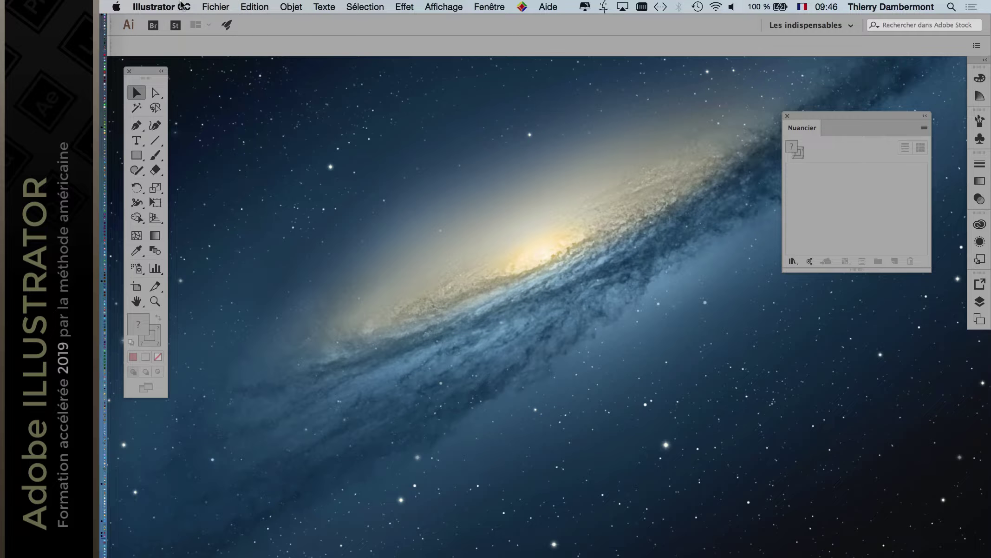
Confirm in General preferences that the keyboard increment is still 2 mm, without changes
{"action": "left_click", "coordinate": [182, 6]}
{"action": "mouse_move", "coordinate": [164, 41]}
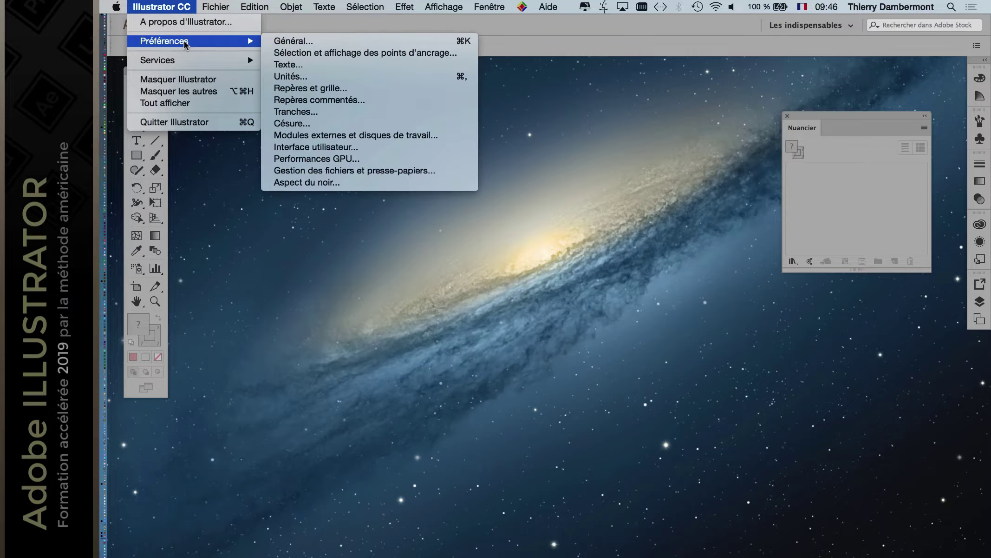
{"action": "left_click", "coordinate": [293, 41]}
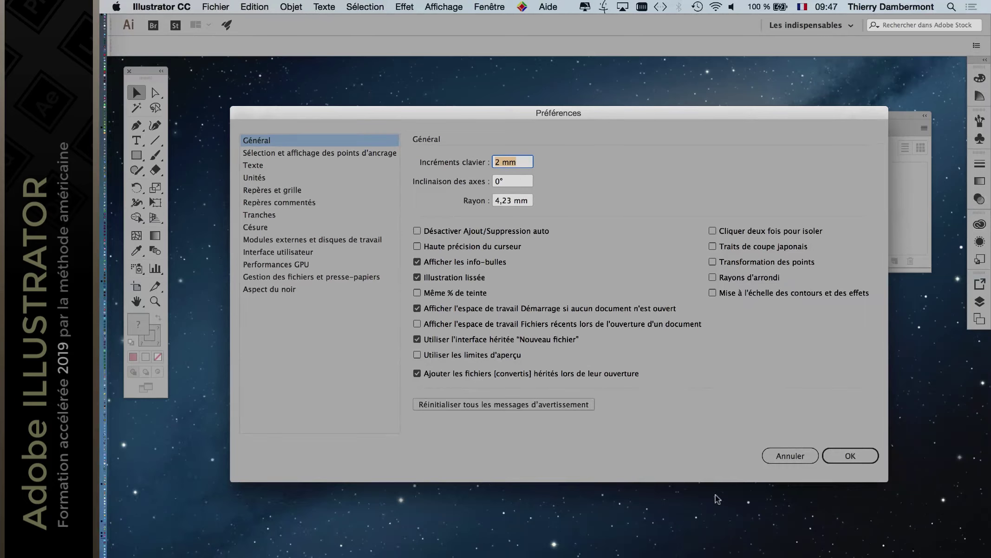
{"action": "left_click", "coordinate": [790, 460]}
Create a new blank untitled document with the default settings
{"action": "left_click", "coordinate": [216, 6]}
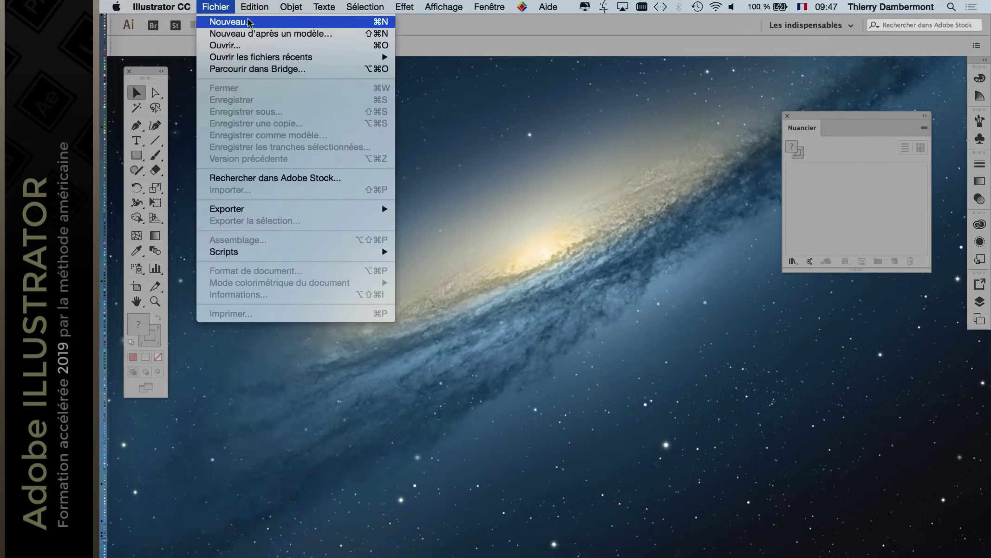
{"action": "left_click", "coordinate": [219, 22]}
{"action": "left_click", "coordinate": [620, 361]}
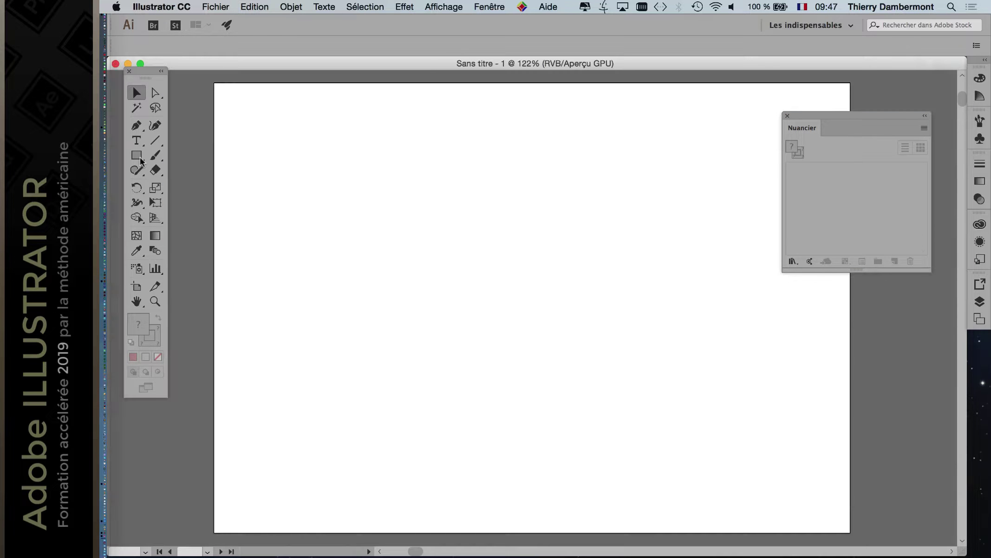
Draw a square on the new artboard and fill it magenta
{"action": "left_click", "coordinate": [138, 156]}
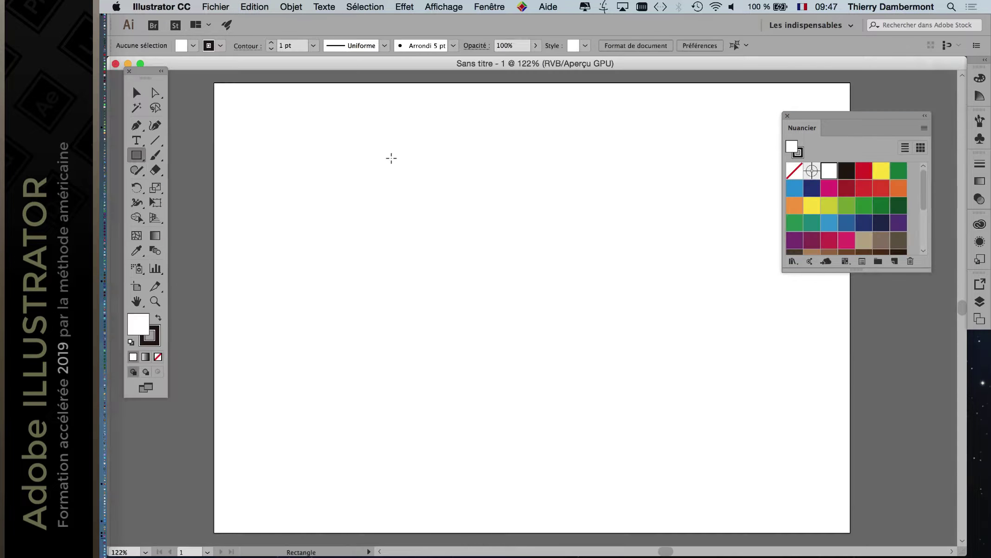
{"action": "left_click_drag", "start_coordinate": [389, 155], "coordinate": [511, 278]}
{"action": "left_click", "coordinate": [830, 189]}
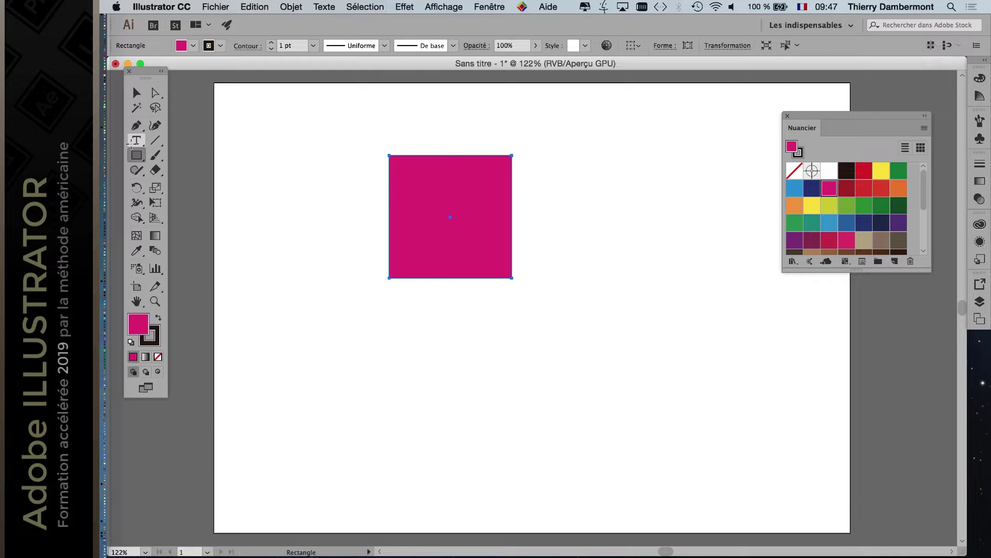
{"action": "left_click", "coordinate": [137, 92]}
Nudge the magenta square with arrow and Shift+arrow keys, ending higher and further right
{"action": "key", "text": "Right"}
{"action": "key", "text": "Right"}
{"action": "key", "text": "Right"}
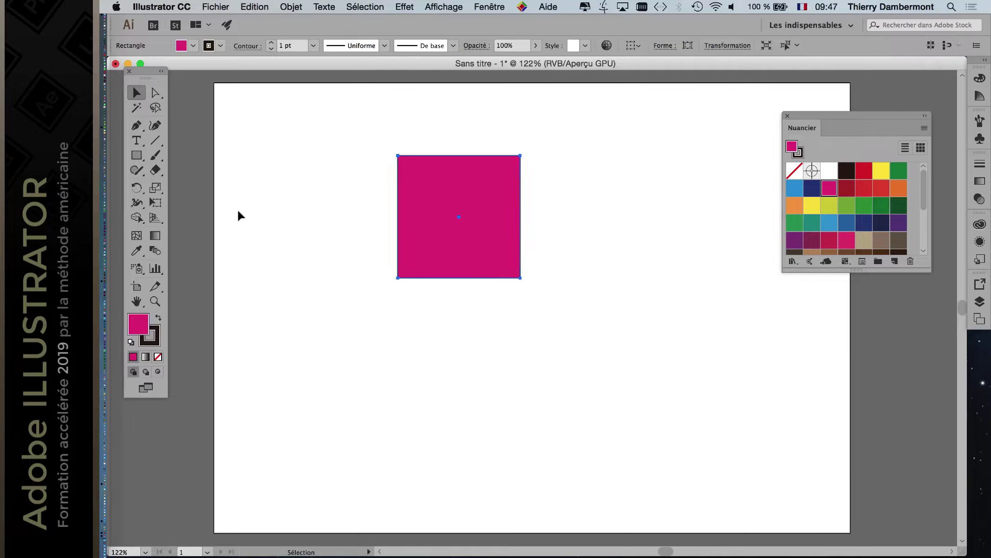
{"action": "key", "text": "Right"}
{"action": "key", "text": "Right"}
{"action": "key", "text": "Right"}
{"action": "key", "text": "Right"}
{"action": "key", "text": "Right"}
{"action": "key", "text": "Right"}
{"action": "key", "text": "shift+Down"}
{"action": "key", "text": "shift+Down"}
{"action": "key", "text": "shift+Down"}
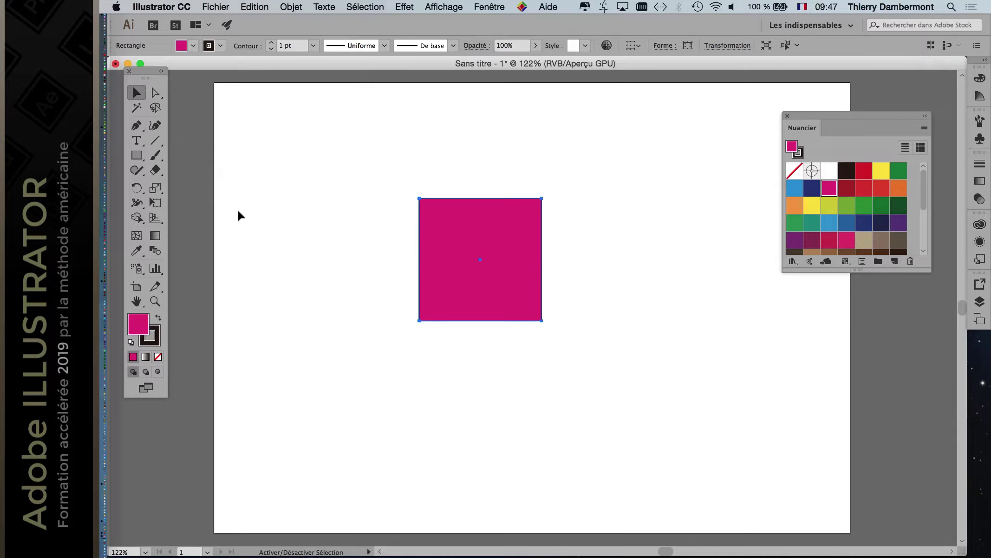
{"action": "key", "text": "shift+Down"}
{"action": "key", "text": "shift+Down"}
{"action": "key", "text": "shift+Down"}
{"action": "key", "text": "shift+Down"}
{"action": "key", "text": "shift+Down"}
{"action": "key", "text": "shift+Down"}
{"action": "key", "text": "shift+Up"}
{"action": "key", "text": "shift+Up"}
{"action": "key", "text": "shift+Up"}
{"action": "key", "text": "shift+Up"}
{"action": "key", "text": "shift+Up"}
{"action": "key", "text": "shift+Up"}
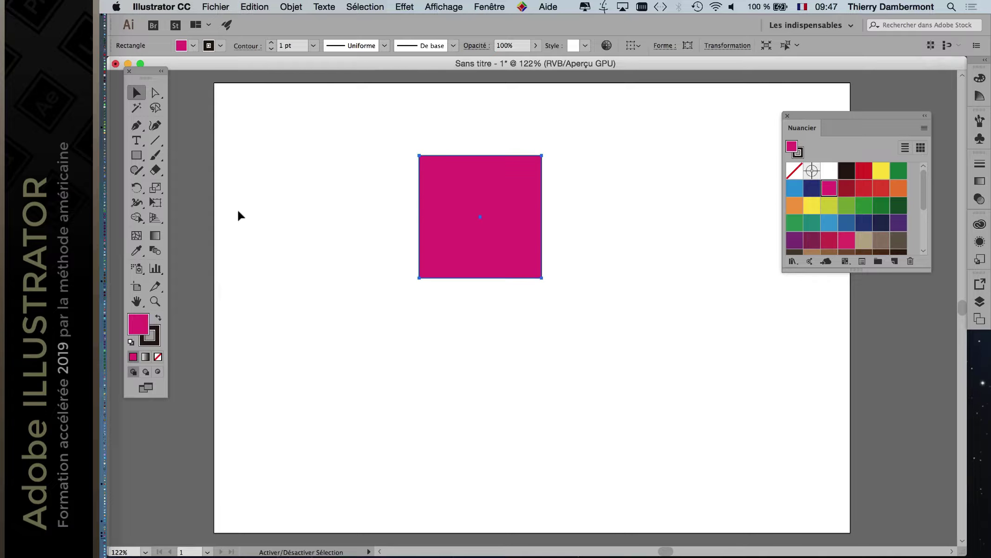
{"action": "key", "text": "shift+Left"}
{"action": "key", "text": "shift+Left"}
{"action": "key", "text": "shift+Left"}
{"action": "key", "text": "shift+Left"}
{"action": "key", "text": "shift+Left"}
{"action": "key", "text": "shift+Left"}
{"action": "key", "text": "shift+Right"}
{"action": "key", "text": "shift+Right"}
{"action": "key", "text": "shift+Right"}
{"action": "key", "text": "shift+Right"}
{"action": "key", "text": "shift+Right"}
{"action": "key", "text": "shift+Right"}
{"action": "key", "text": "shift+Right"}
{"action": "key", "text": "shift+Right"}
{"action": "key", "text": "shift+Right"}
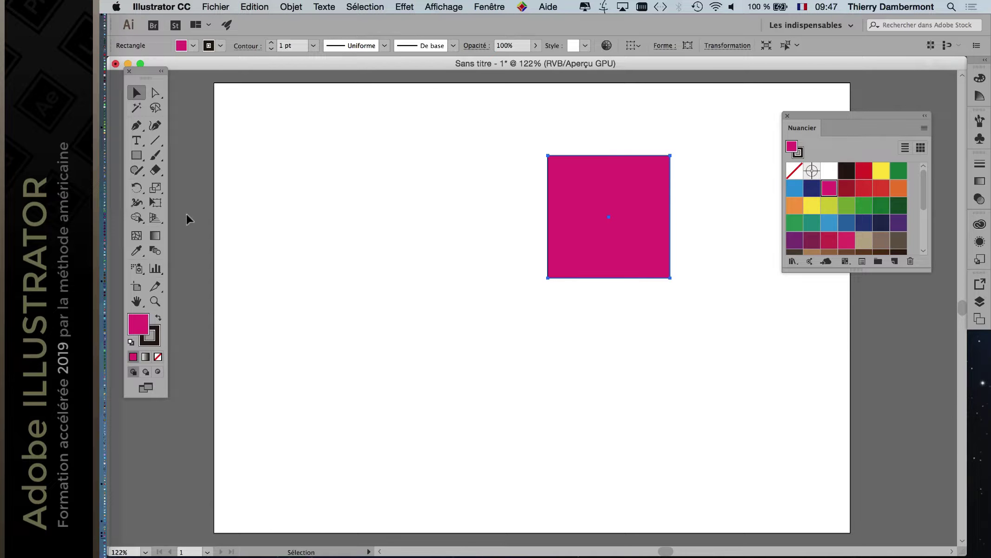
{"action": "double_click", "coordinate": [153, 157]}
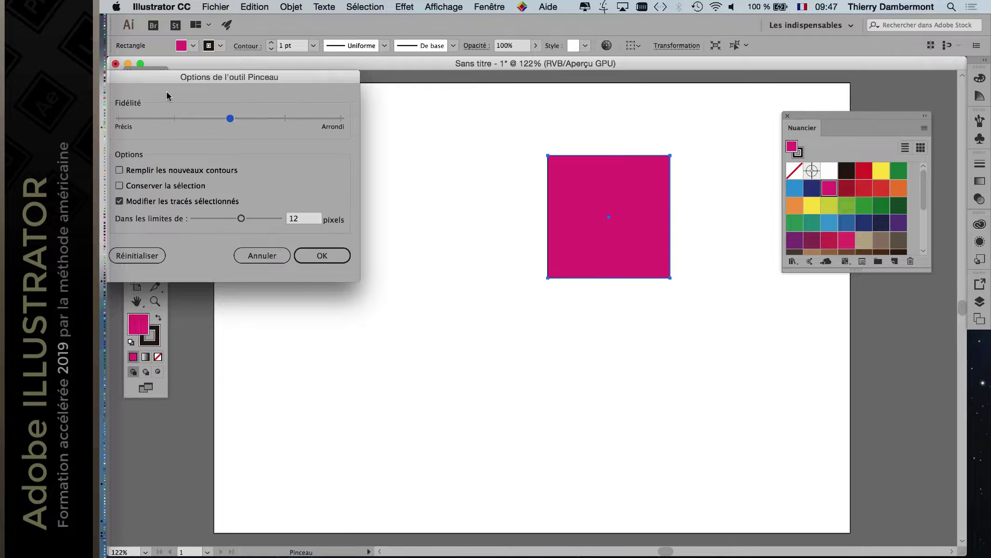
{"action": "left_click_drag", "start_coordinate": [166, 76], "coordinate": [437, 111]}
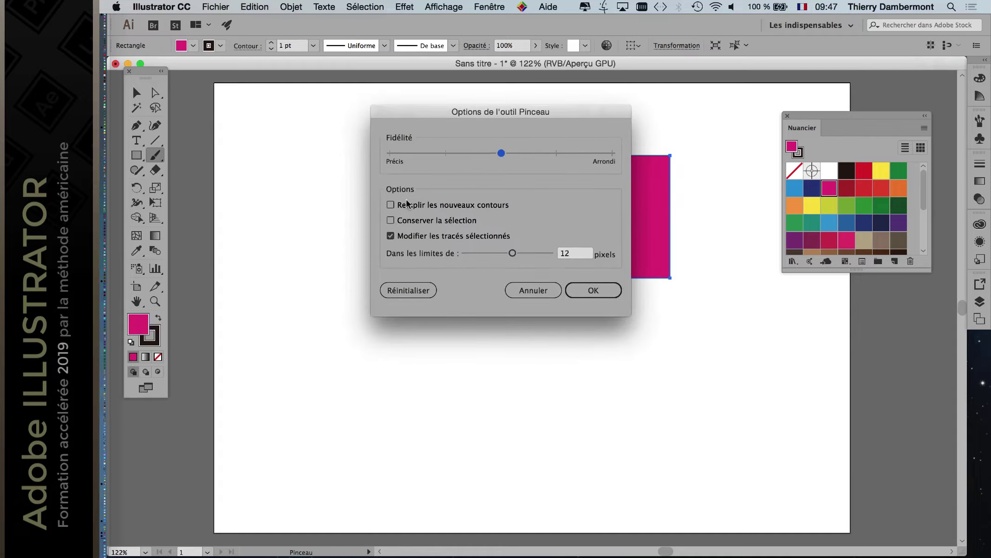
{"action": "left_click", "coordinate": [417, 239]}
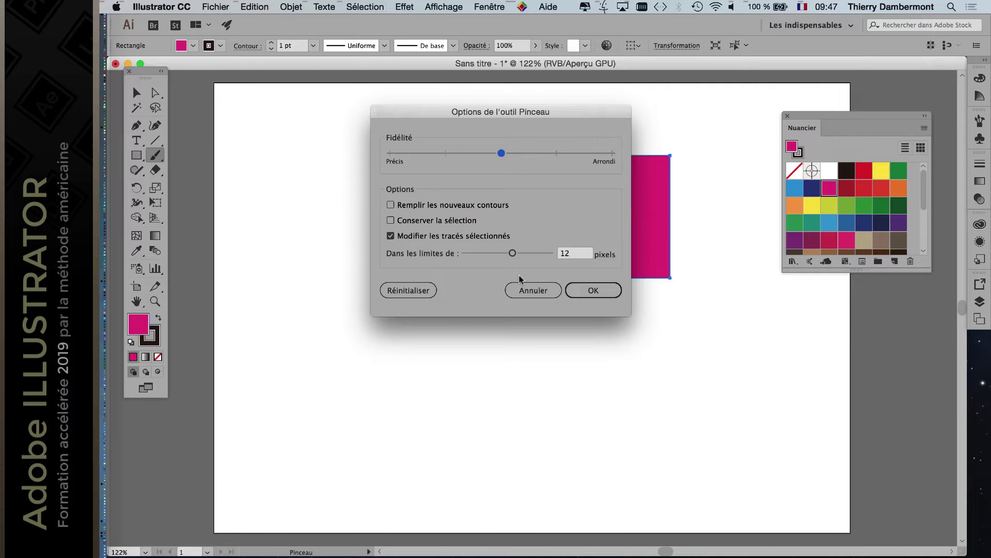
{"action": "left_click", "coordinate": [528, 290]}
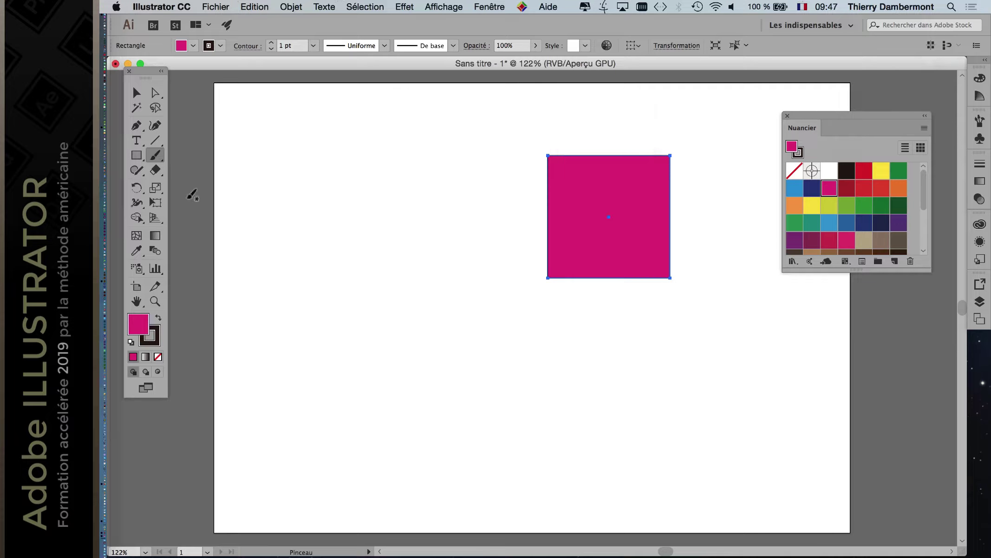
{"action": "double_click", "coordinate": [155, 170]}
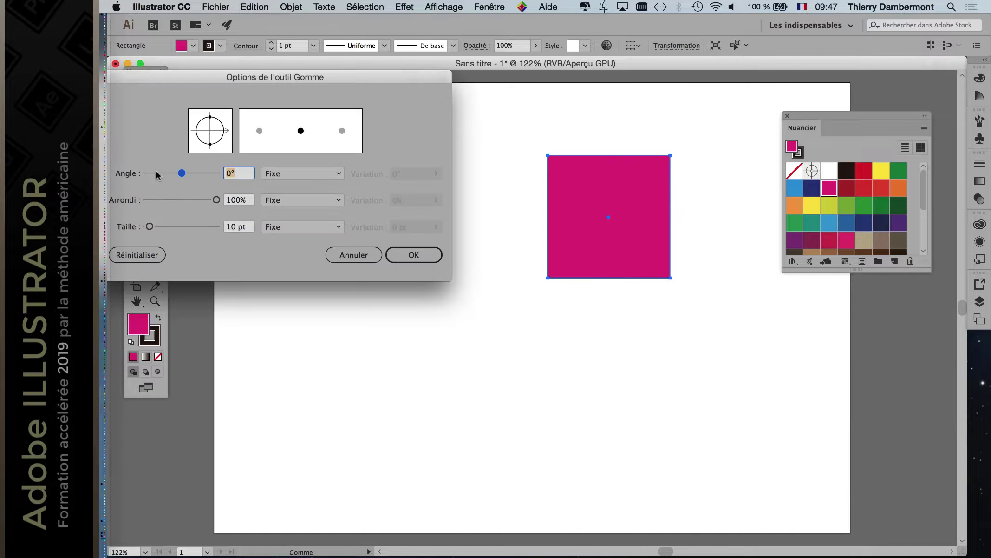
{"action": "left_click", "coordinate": [354, 255]}
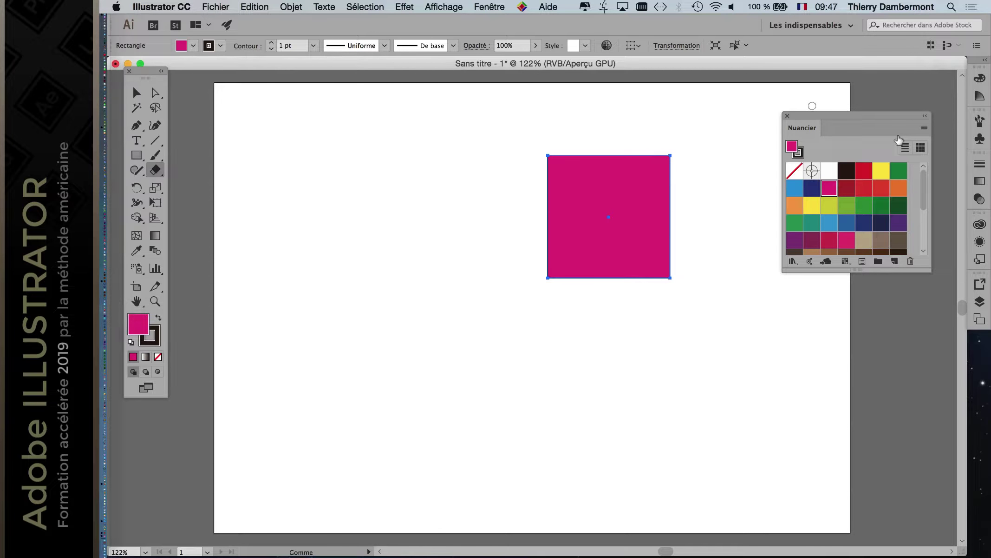
Nudge the Tools panel a little down and to the right
{"action": "left_click_drag", "start_coordinate": [148, 77], "coordinate": [153, 97]}
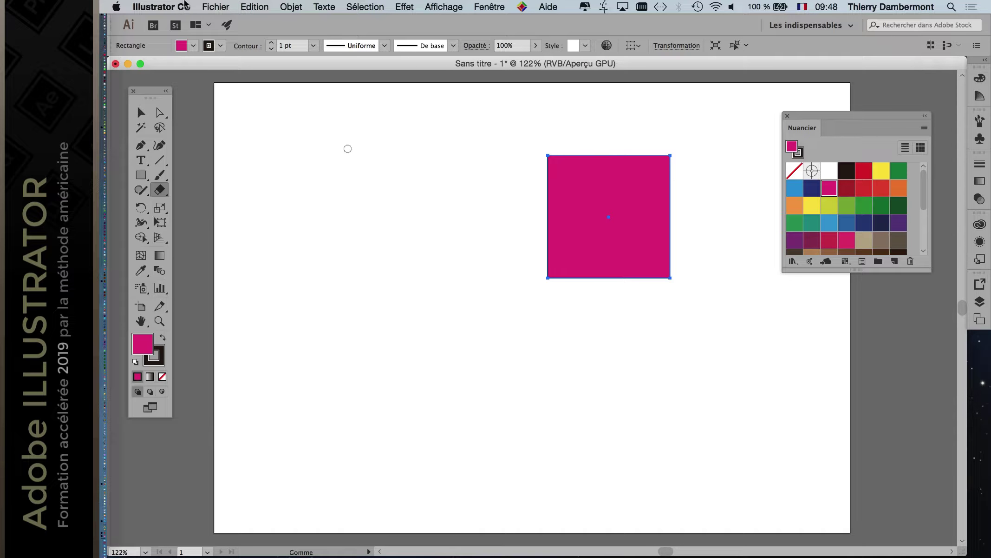
Quit Illustrator from the Illustrator CC menu, discarding the unsaved untitled document
{"action": "left_click", "coordinate": [185, 4]}
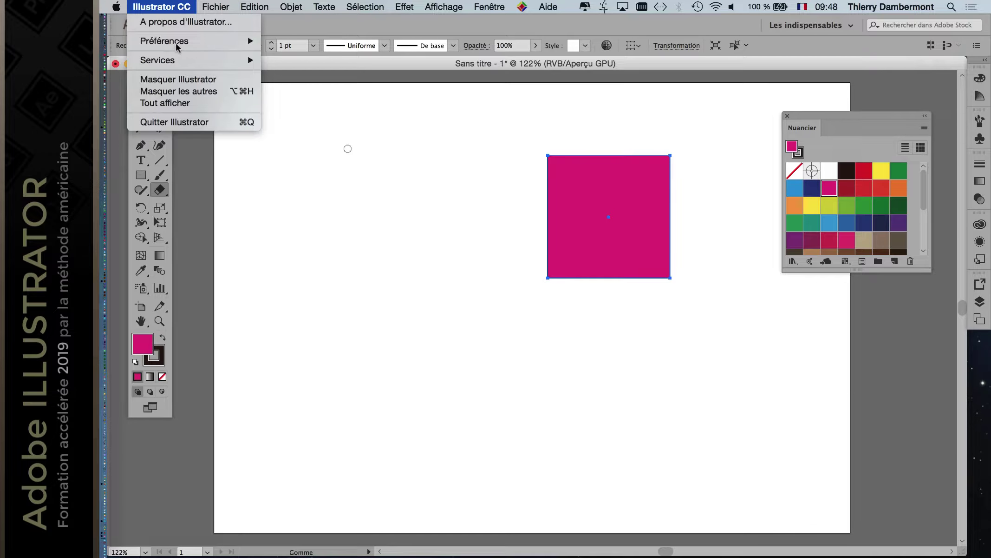
{"action": "left_click", "coordinate": [174, 122]}
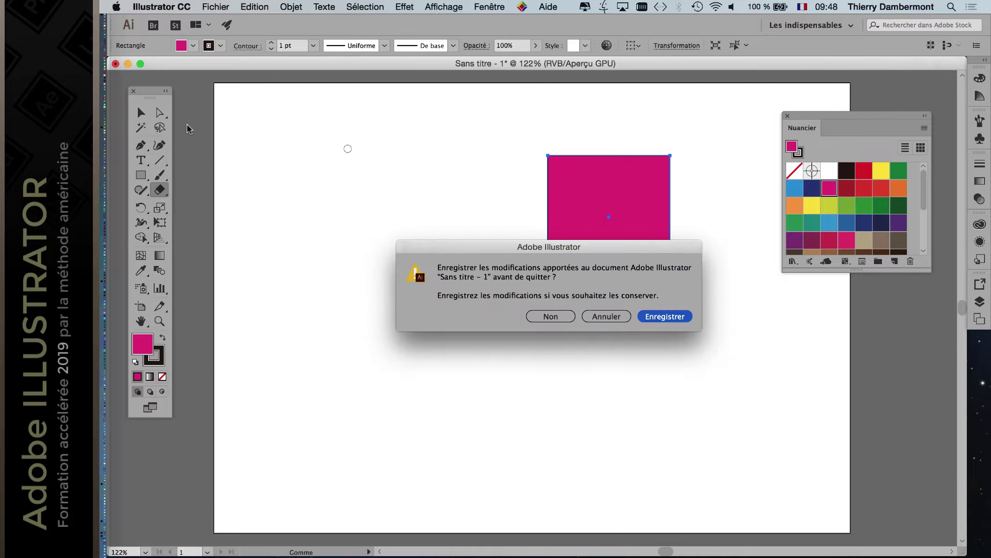
{"action": "left_click", "coordinate": [551, 317]}
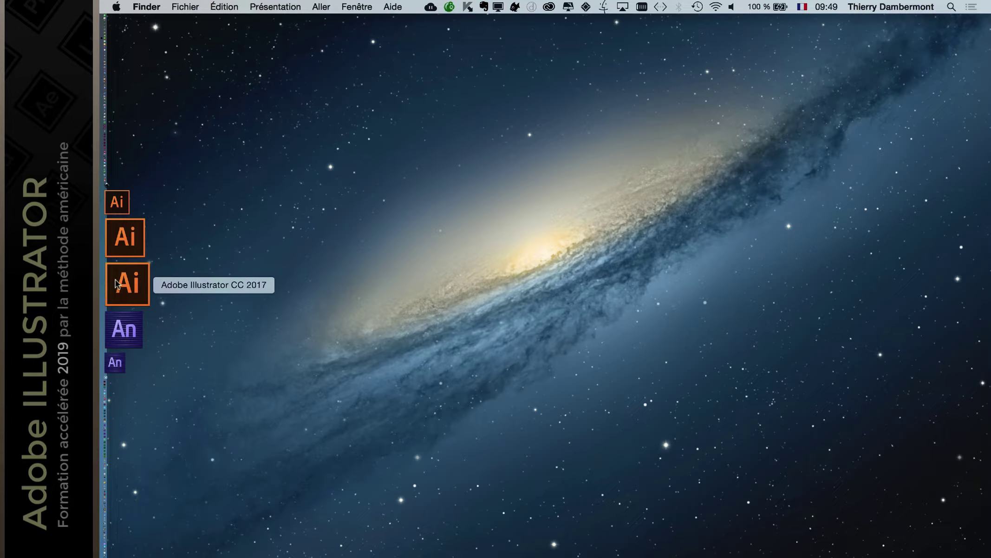
Launch Adobe Illustrator CC 2017 from its Dock icon until the start screen appears
{"action": "mouse_move", "coordinate": [127, 283]}
{"action": "left_click", "coordinate": [116, 284]}
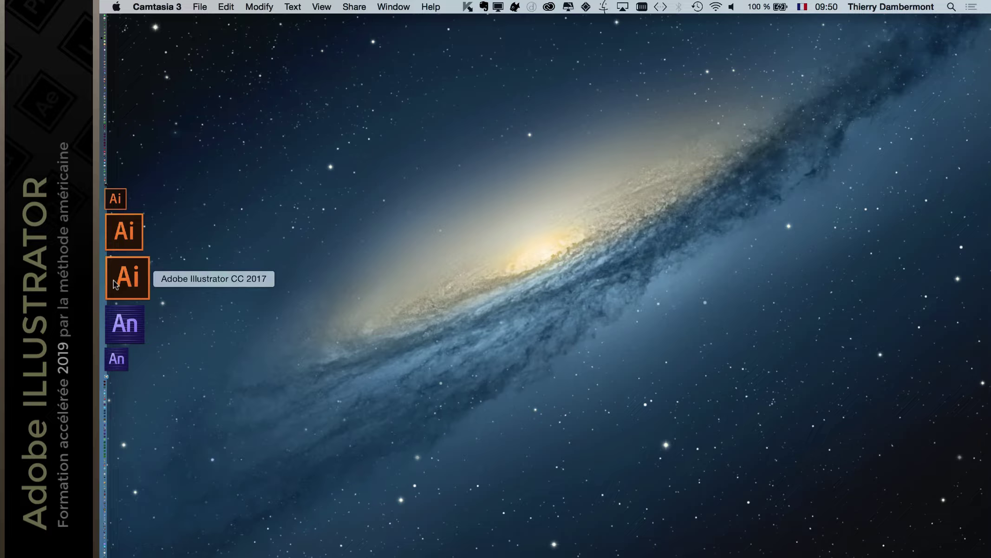
{"action": "left_click", "coordinate": [113, 280]}
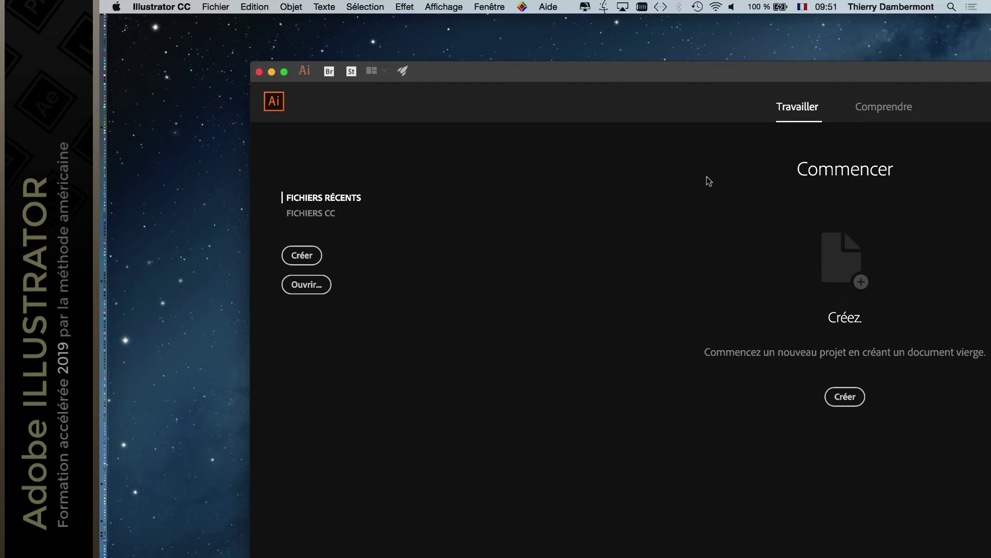
Reposition and zoom the start screen window, then show the Fenêtre menu
{"action": "mouse_move", "coordinate": [714, 71]}
{"action": "left_mouse_down"}
{"action": "mouse_move", "coordinate": [676, 56]}
{"action": "mouse_move", "coordinate": [729, 65]}
{"action": "left_mouse_up"}
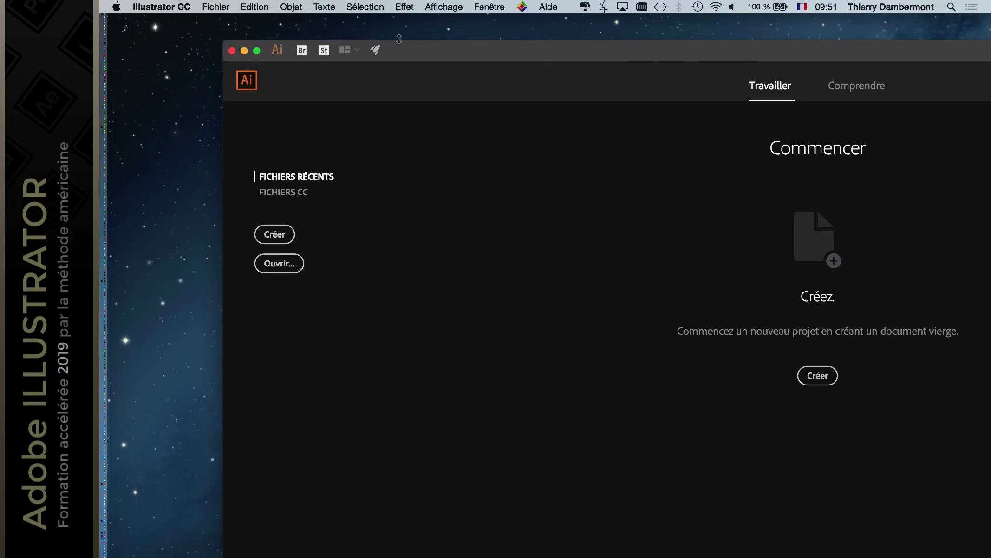
{"action": "left_click", "coordinate": [256, 50]}
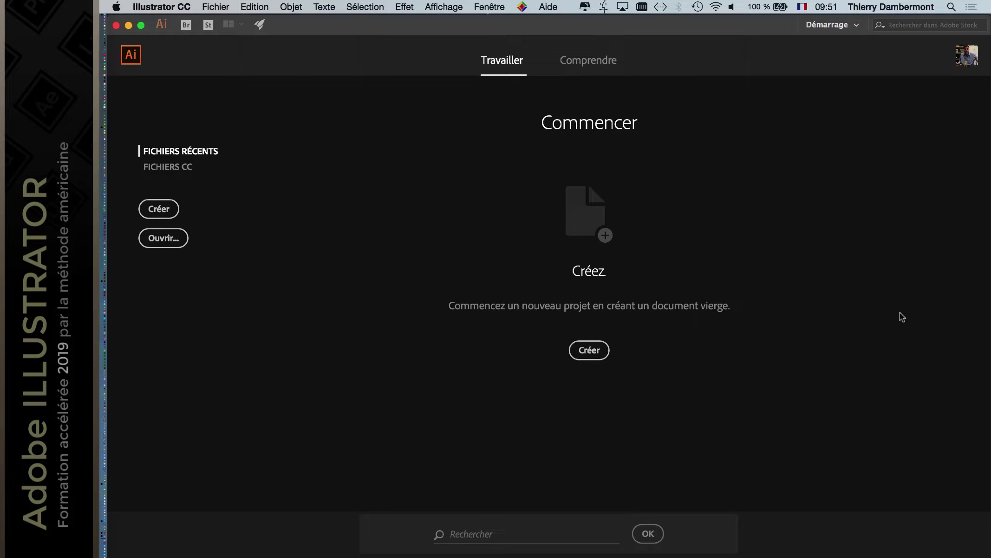
{"action": "left_click_drag", "start_coordinate": [573, 22], "coordinate": [602, 36]}
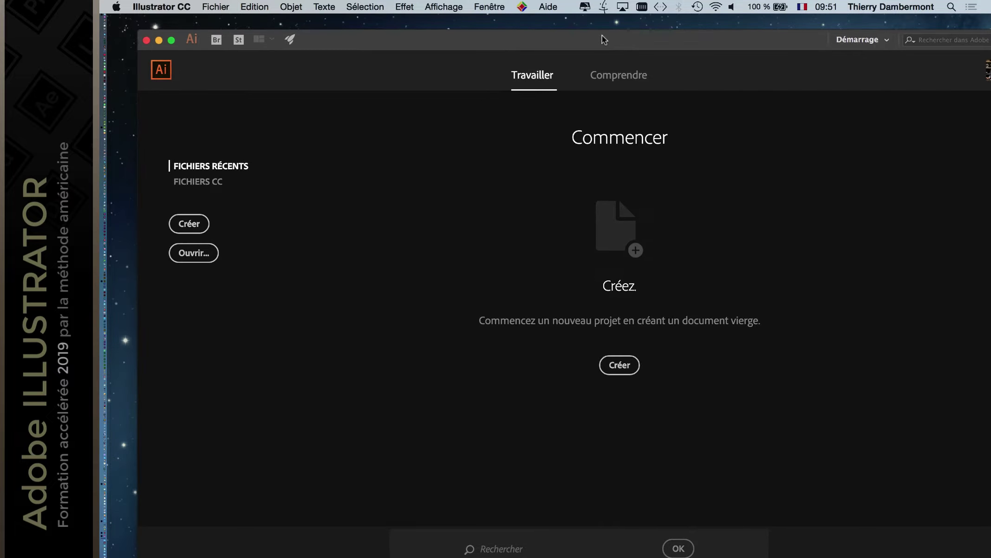
{"action": "left_click", "coordinate": [489, 6]}
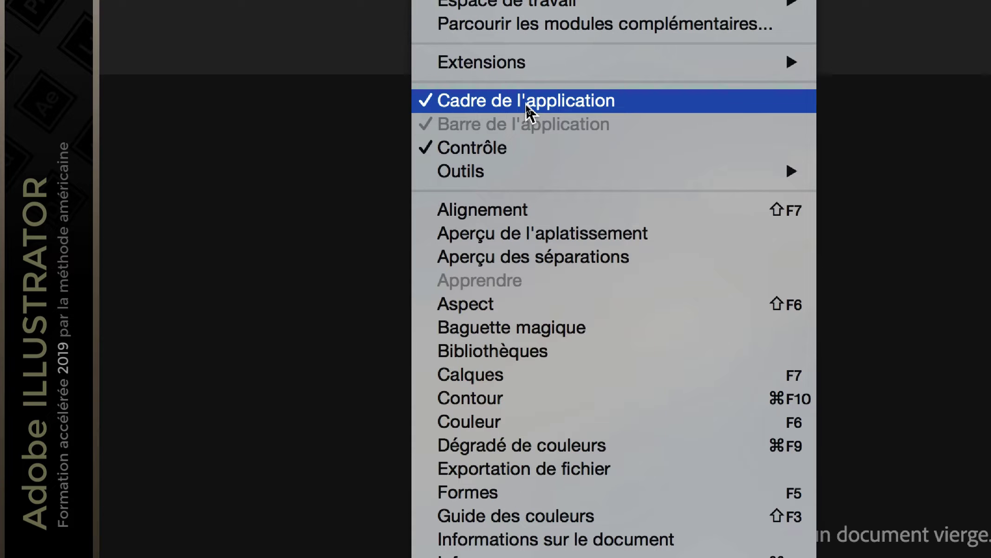
Uncheck Fenêtre > Cadre de l'application so panels float over the desktop
{"action": "left_click", "coordinate": [528, 108]}
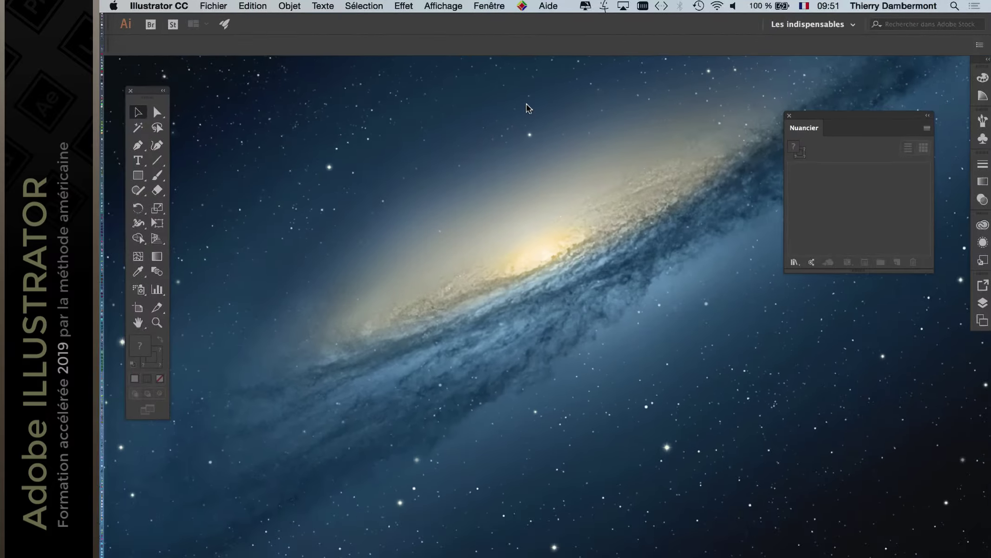
{"action": "left_click", "coordinate": [489, 6]}
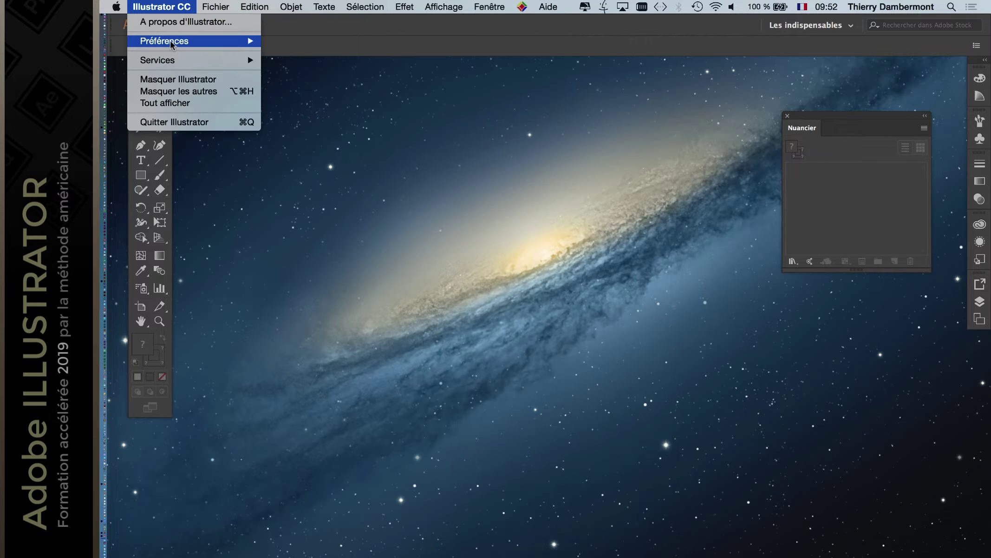
Open Préférences with Cmd+K and show the Unités page
{"action": "key", "text": "super+k"}
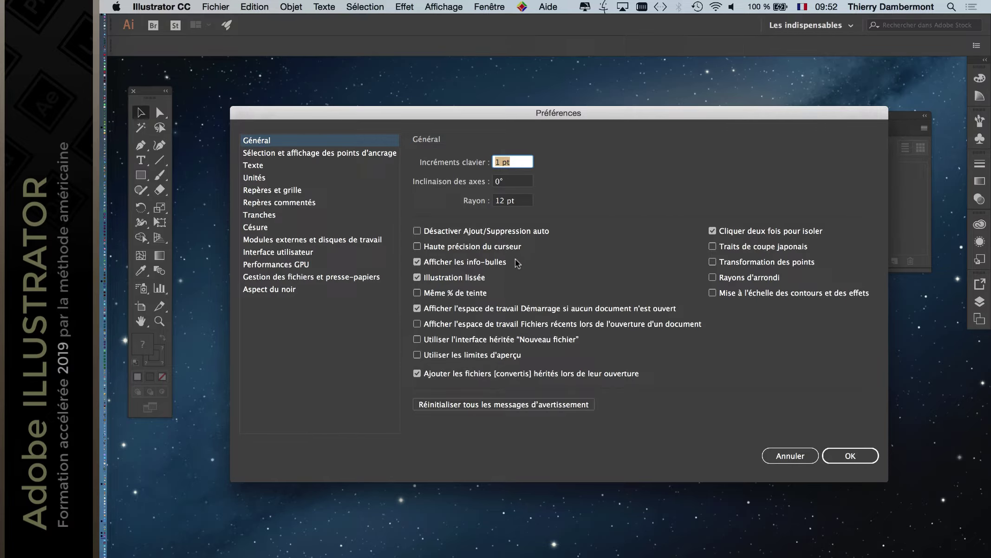
{"action": "left_click", "coordinate": [281, 179]}
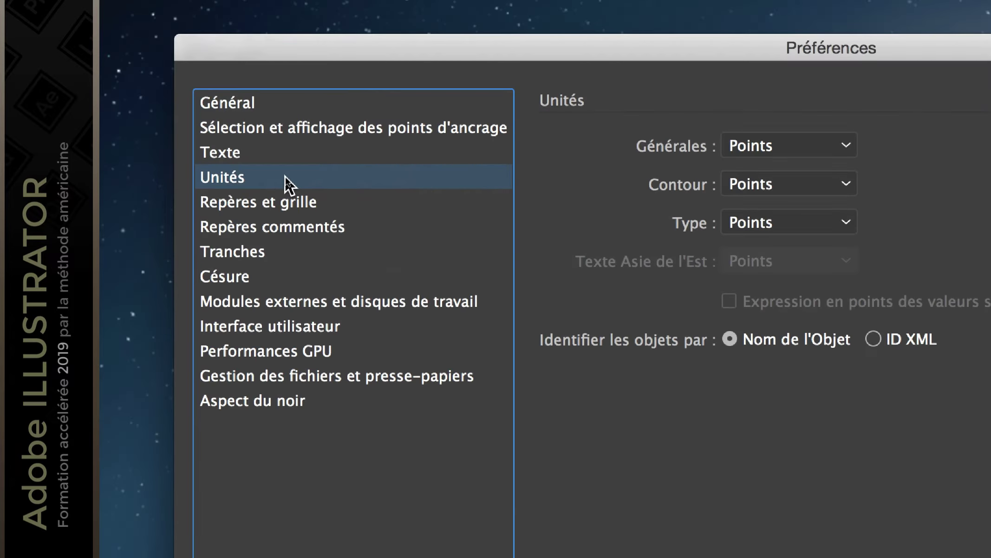
Set Générales units to Millimètres and check the 0.3528 mm keyboard increment
{"action": "left_click", "coordinate": [443, 167]}
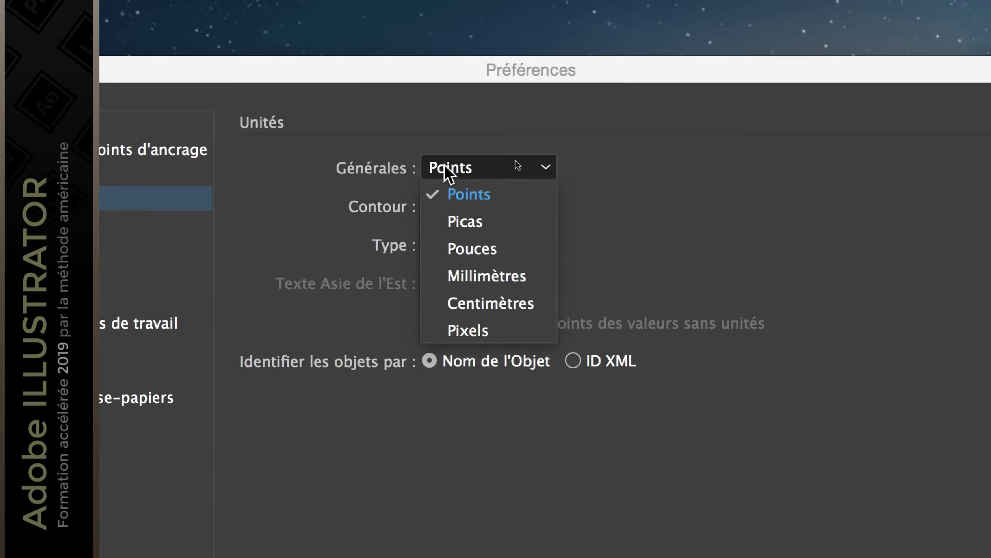
{"action": "left_click", "coordinate": [446, 205]}
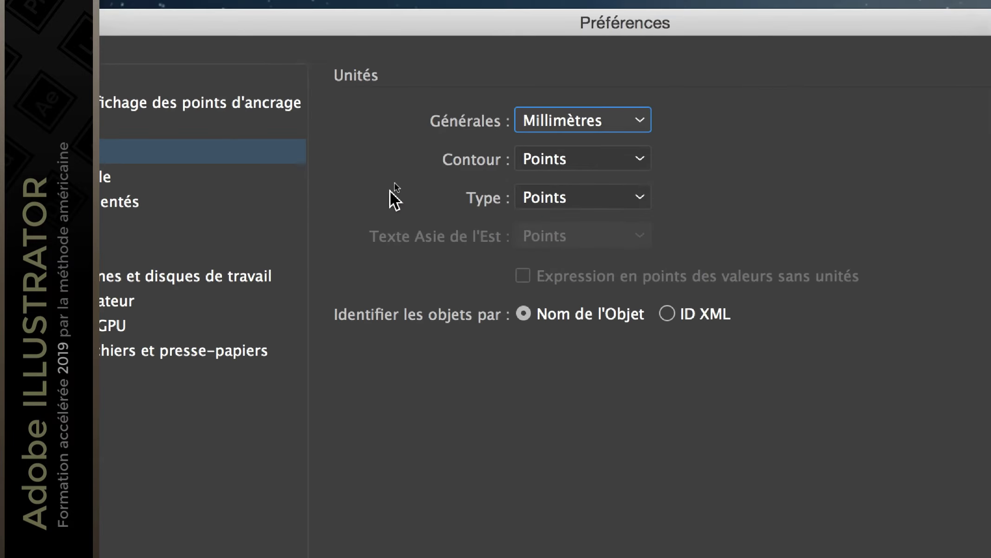
{"action": "left_click", "coordinate": [281, 150]}
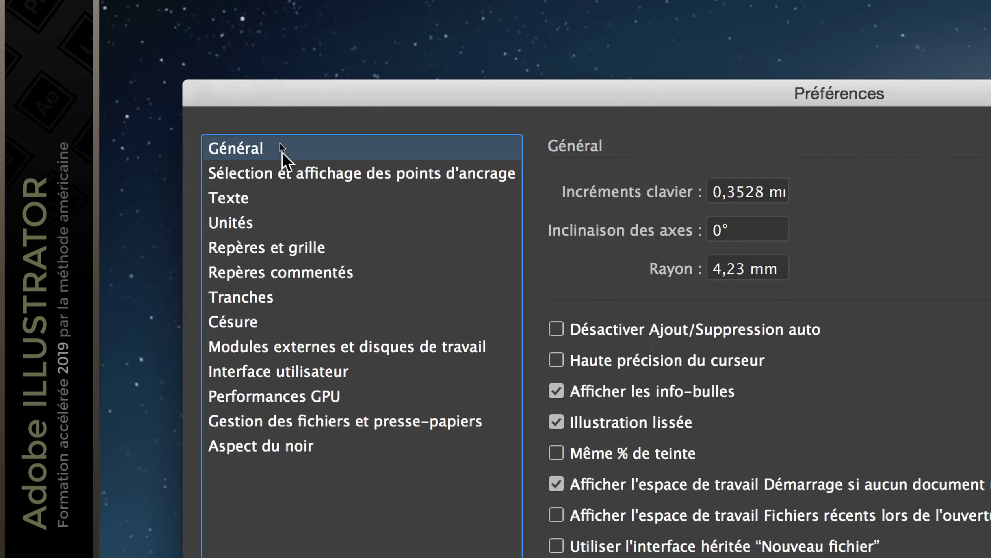
{"action": "left_click", "coordinate": [289, 183]}
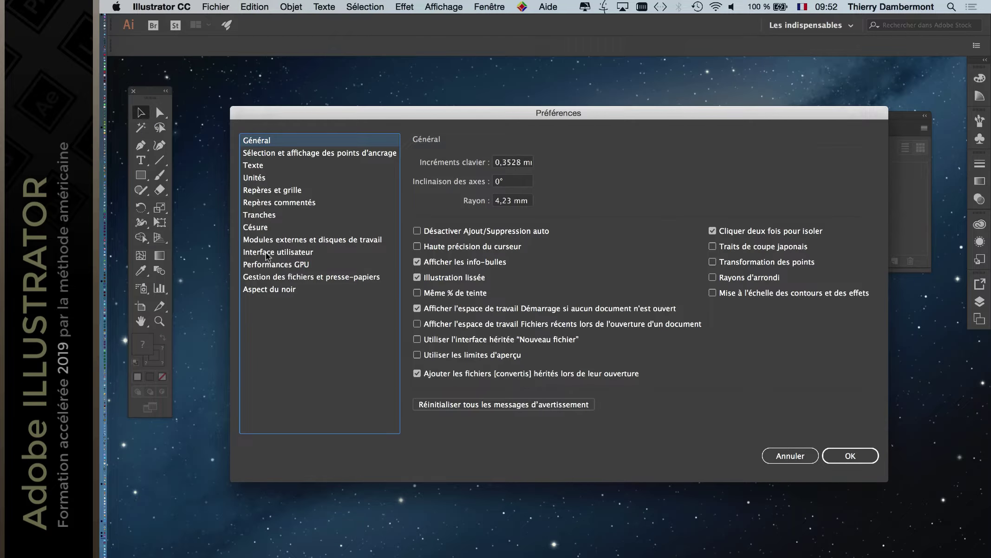
Set Interface utilisateur brightness to the light grey Claire swatch and confirm with OK
{"action": "left_click", "coordinate": [279, 253]}
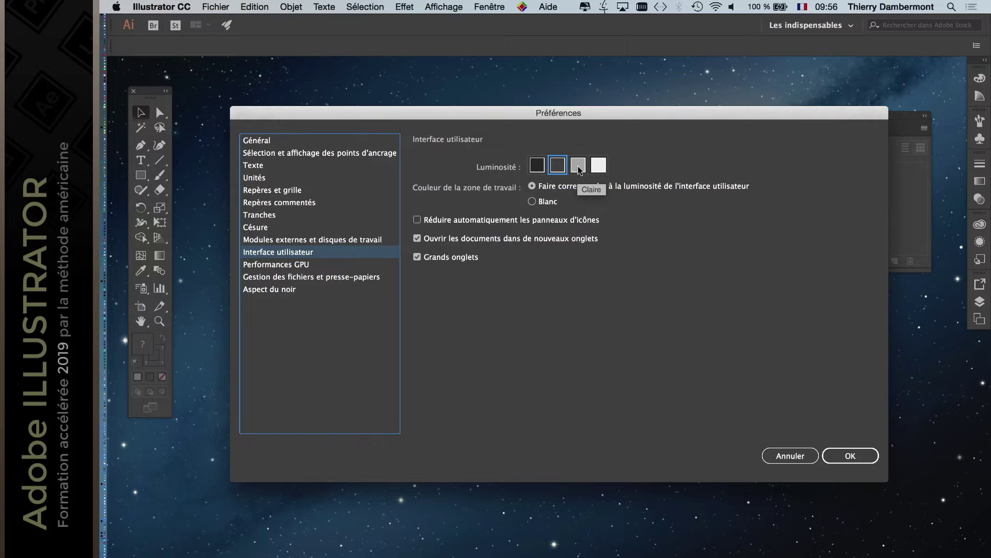
{"action": "left_click", "coordinate": [579, 168]}
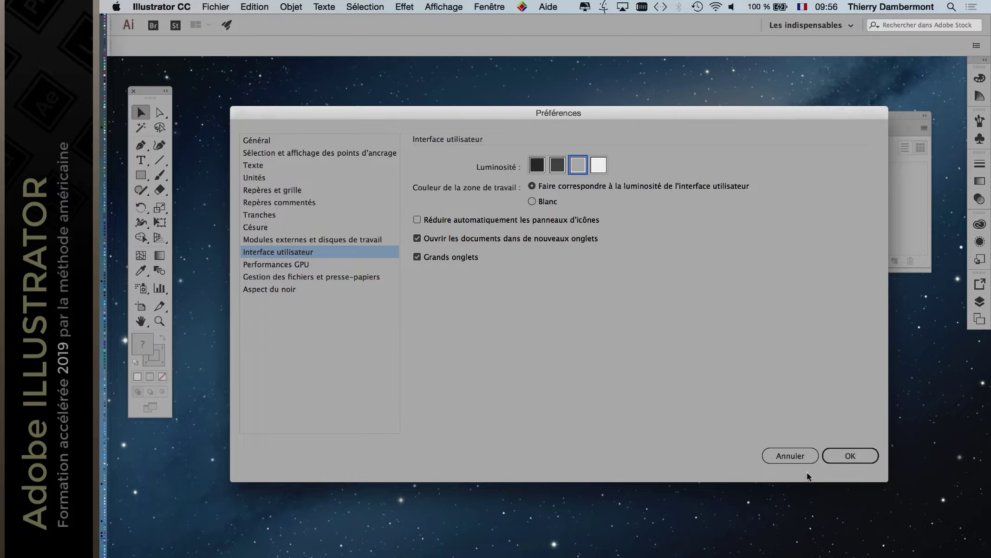
{"action": "left_click", "coordinate": [848, 456]}
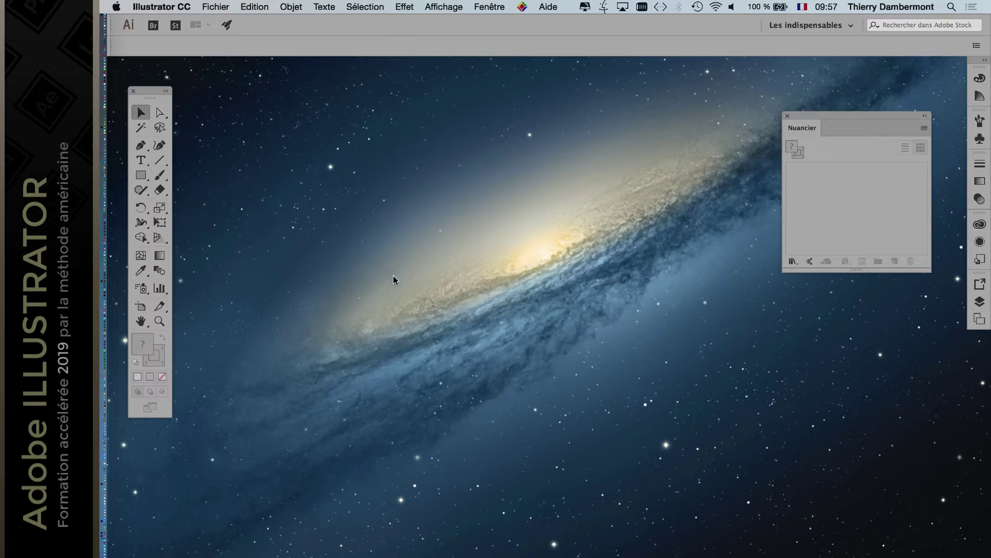
Create a new A4 Impression document and open the Paintbrush tool options
{"action": "key", "text": "super+Tab"}
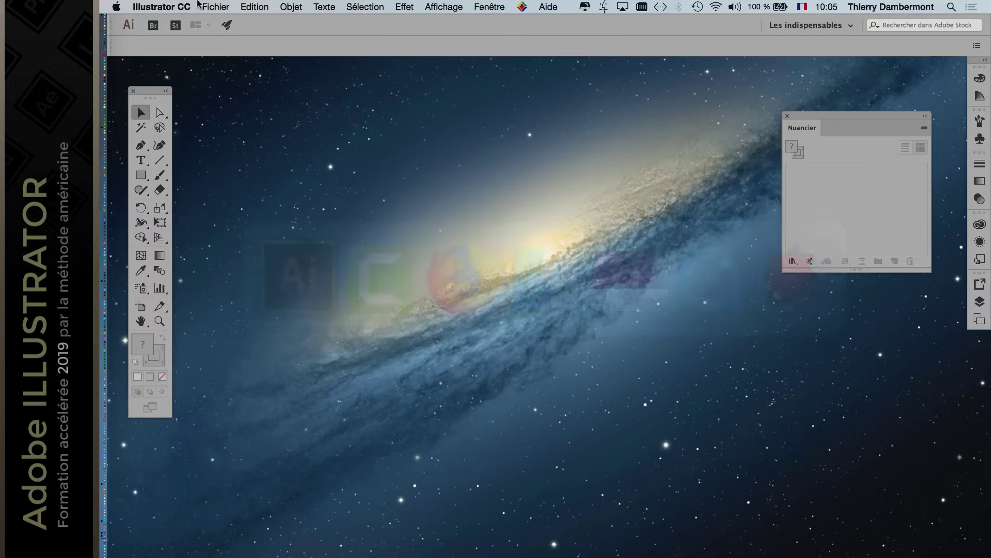
{"action": "left_click", "coordinate": [215, 7]}
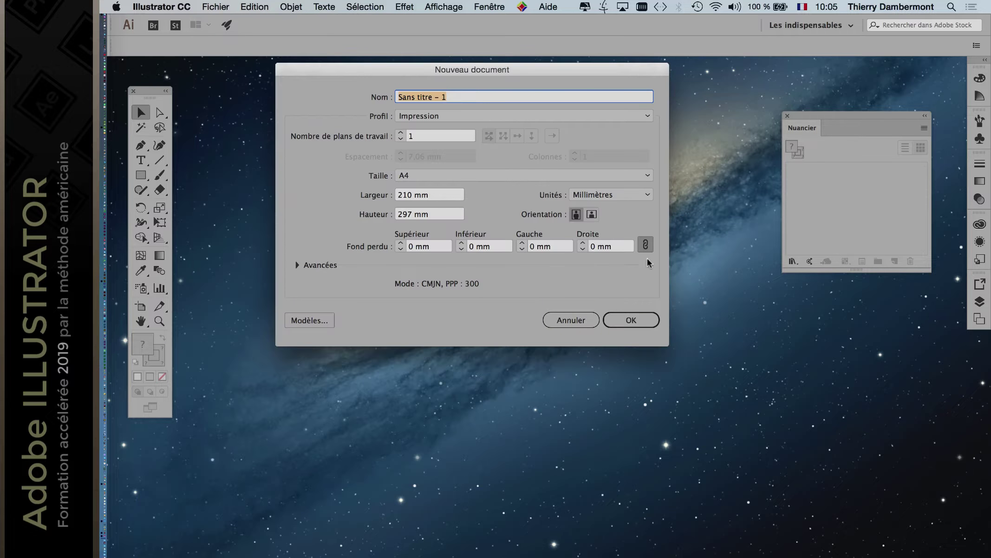
{"action": "left_click", "coordinate": [643, 320]}
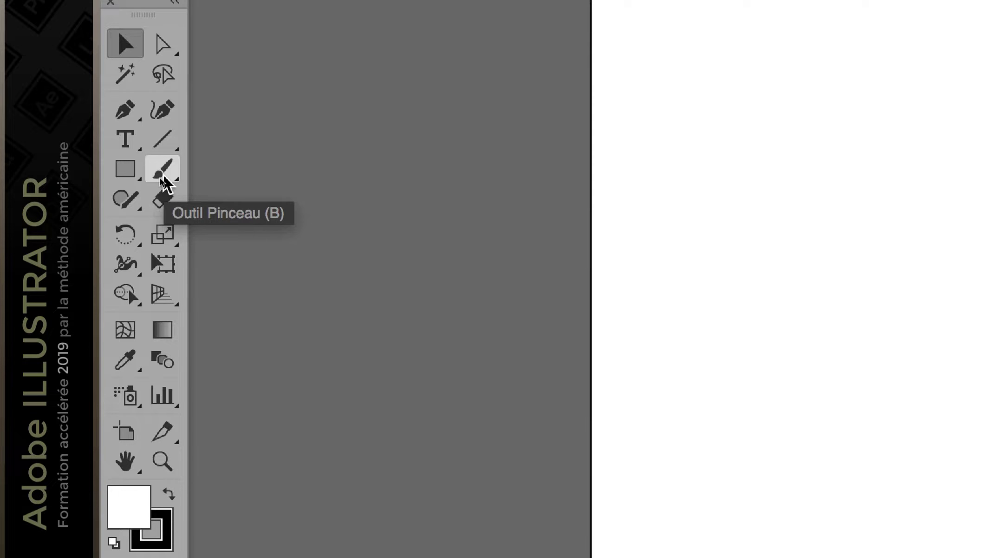
{"action": "double_click", "coordinate": [161, 175]}
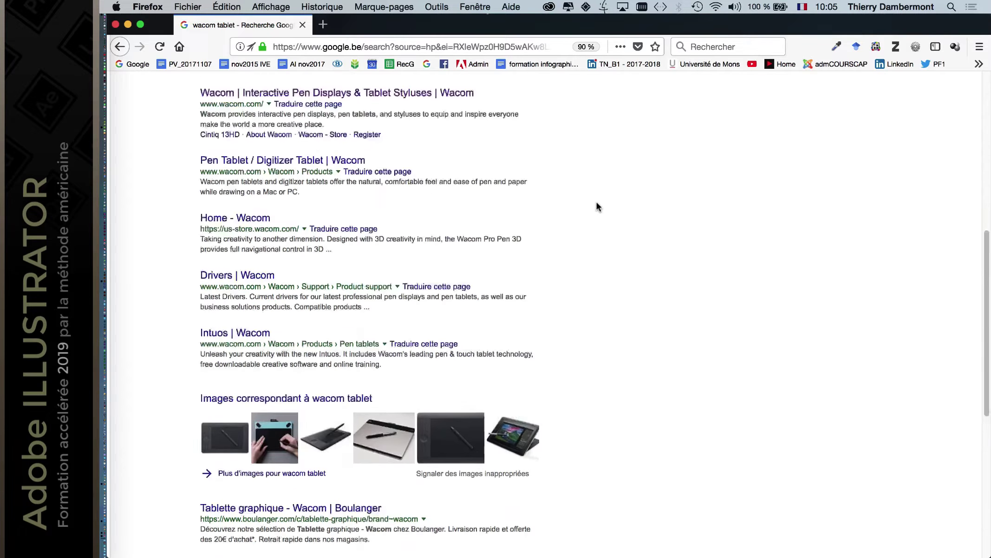
Switch the 'wacom tablet' Google search to the Images tab
{"action": "scroll", "coordinate": [597, 201], "scroll_direction": "up", "scroll_amount": 5}
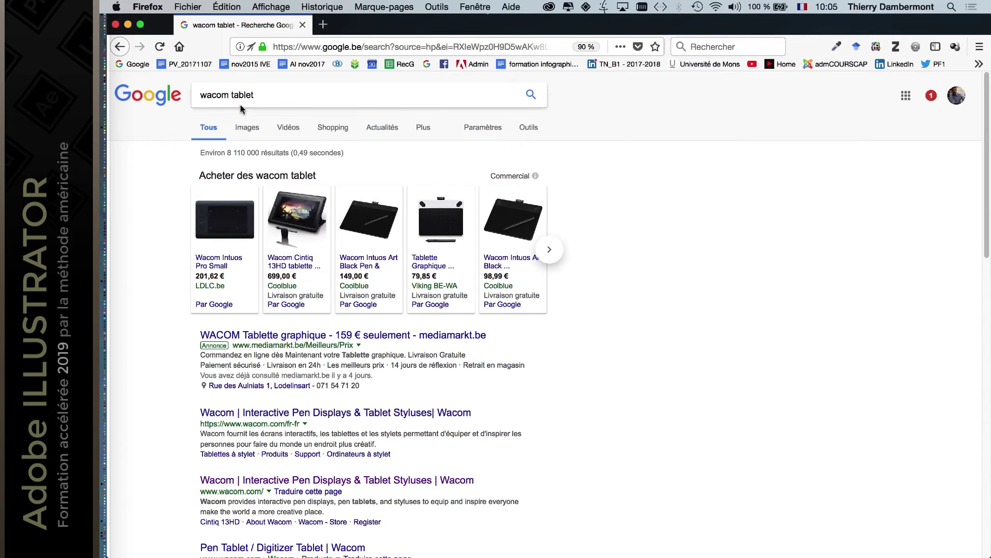
{"action": "double_click", "coordinate": [266, 95]}
{"action": "left_click", "coordinate": [199, 94], "text": "shift"}
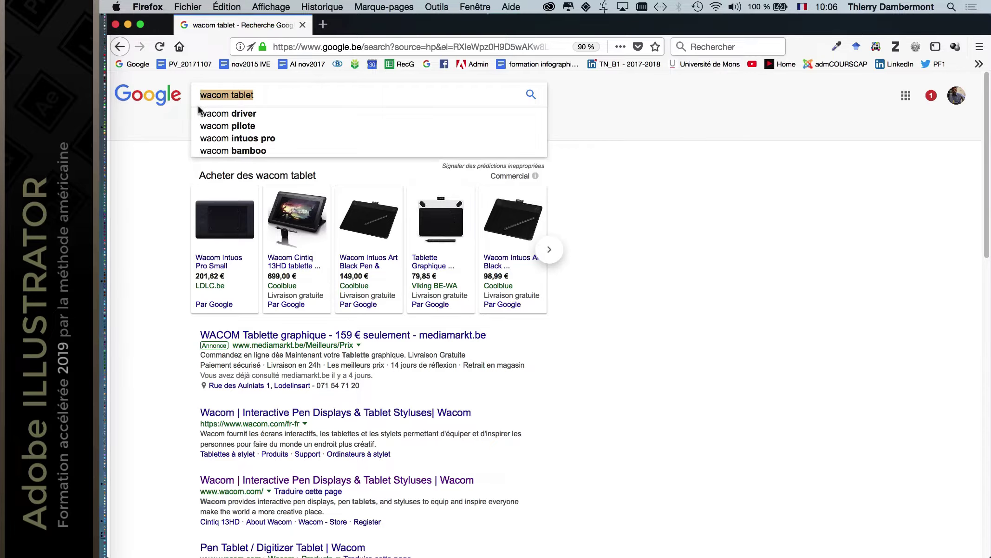
{"action": "left_click", "coordinate": [607, 149]}
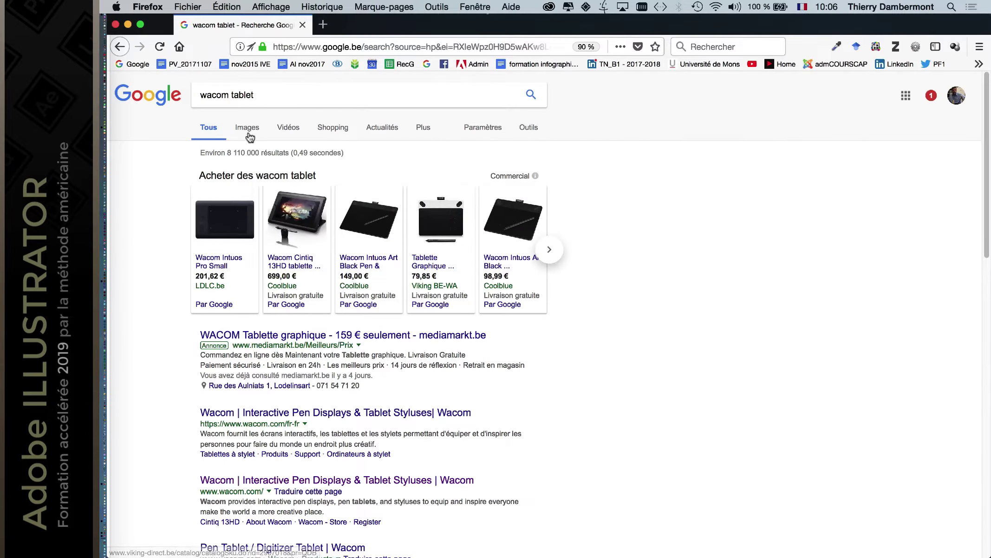
{"action": "left_click", "coordinate": [254, 134]}
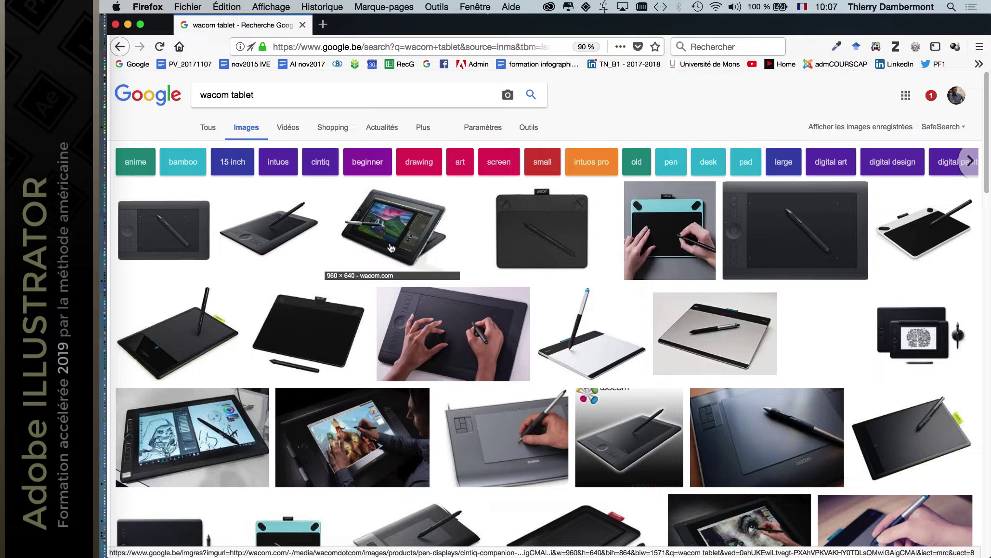
Scroll down the 'wacom tablet' image results and open the eBay Cintiq image in a new tab
{"action": "scroll", "coordinate": [395, 251], "scroll_direction": "down", "scroll_amount": 5}
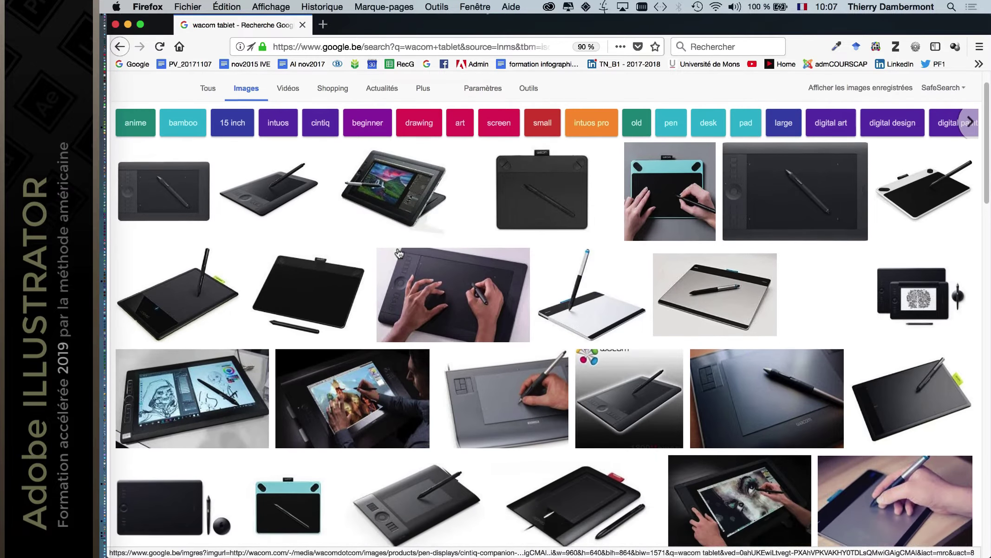
{"action": "scroll", "coordinate": [397, 254], "scroll_direction": "down", "scroll_amount": 3}
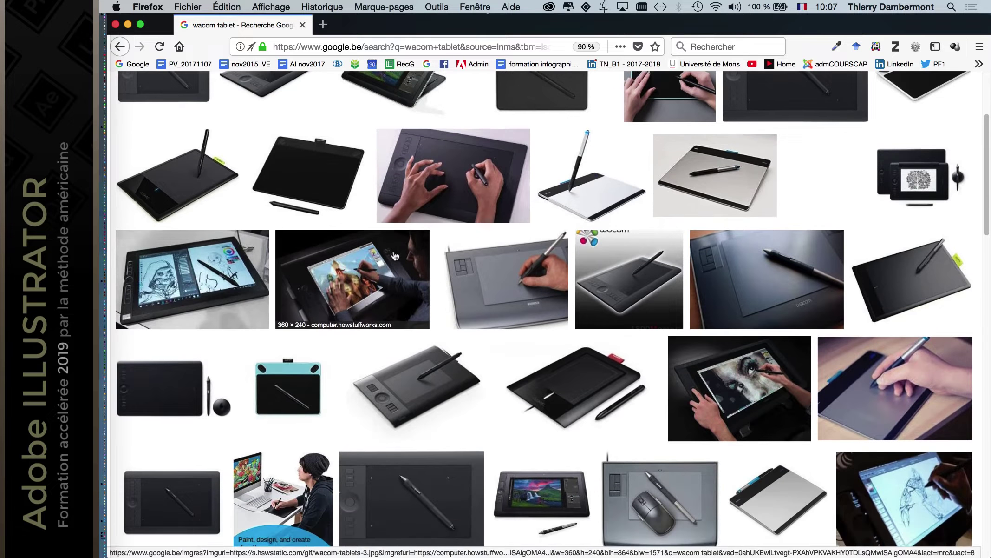
{"action": "scroll", "coordinate": [329, 266], "scroll_direction": "down", "scroll_amount": 1}
{"action": "scroll", "coordinate": [329, 266], "scroll_direction": "down", "scroll_amount": 2}
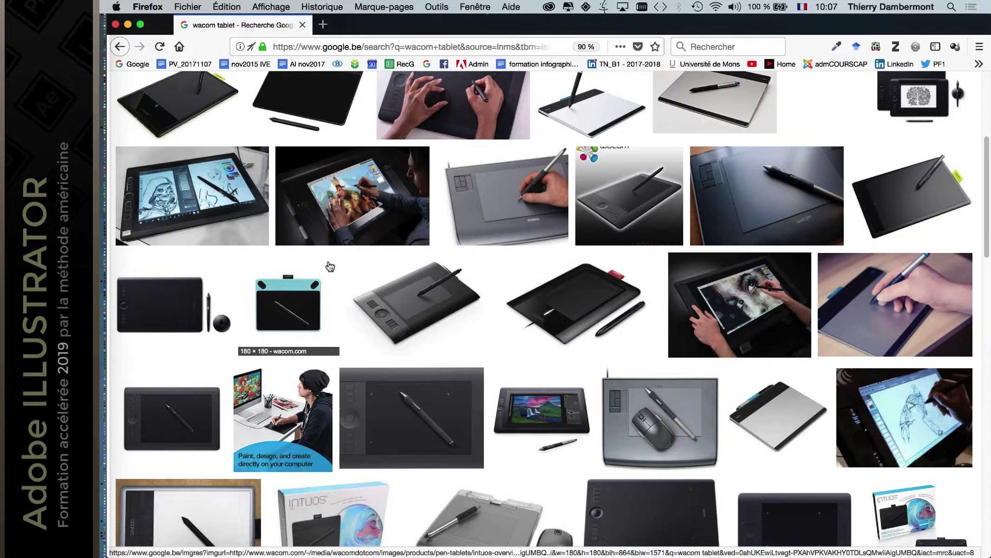
{"action": "scroll", "coordinate": [330, 266], "scroll_direction": "down", "scroll_amount": 1}
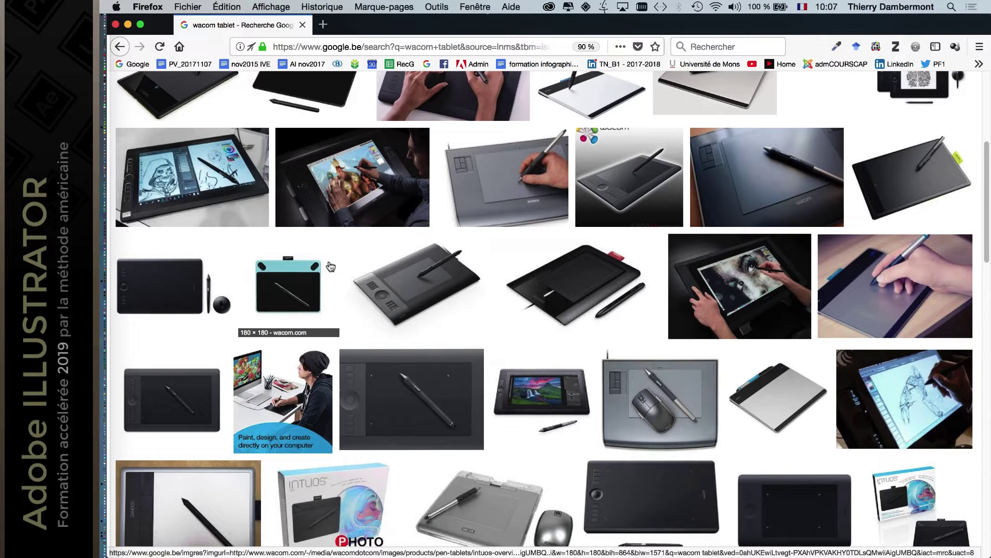
{"action": "scroll", "coordinate": [341, 274], "scroll_direction": "down", "scroll_amount": 3}
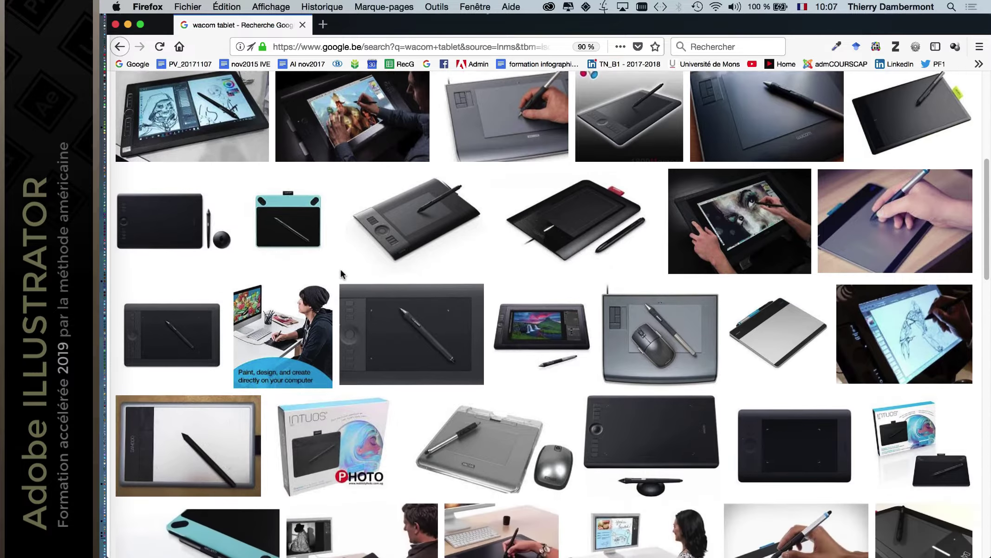
{"action": "scroll", "coordinate": [342, 274], "scroll_direction": "down", "scroll_amount": 3}
{"action": "scroll", "coordinate": [342, 274], "scroll_direction": "down", "scroll_amount": 2}
{"action": "scroll", "coordinate": [342, 275], "scroll_direction": "down", "scroll_amount": 2}
{"action": "scroll", "coordinate": [341, 276], "scroll_direction": "down", "scroll_amount": 1}
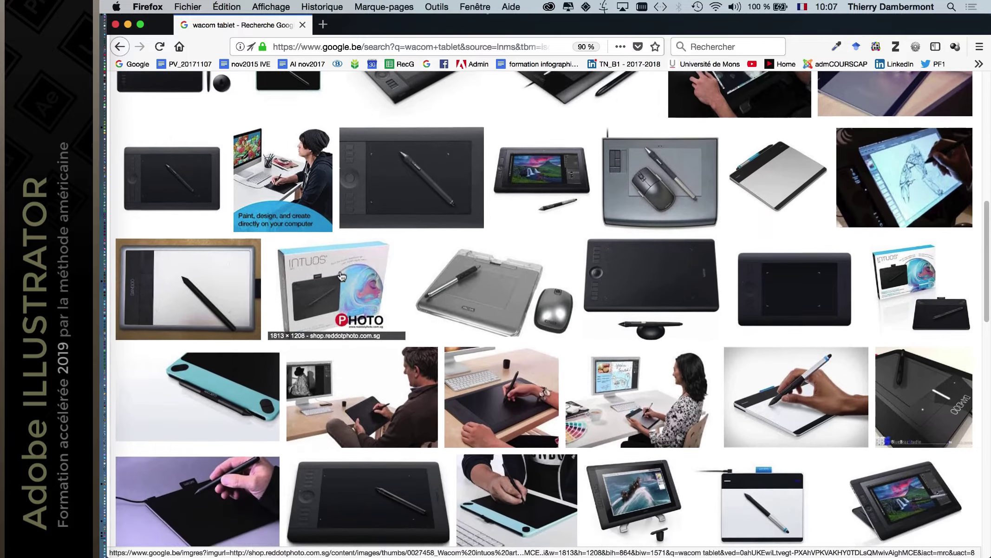
{"action": "scroll", "coordinate": [342, 276], "scroll_direction": "down", "scroll_amount": 2}
{"action": "scroll", "coordinate": [341, 276], "scroll_direction": "down", "scroll_amount": 3}
{"action": "scroll", "coordinate": [341, 277], "scroll_direction": "down", "scroll_amount": 2}
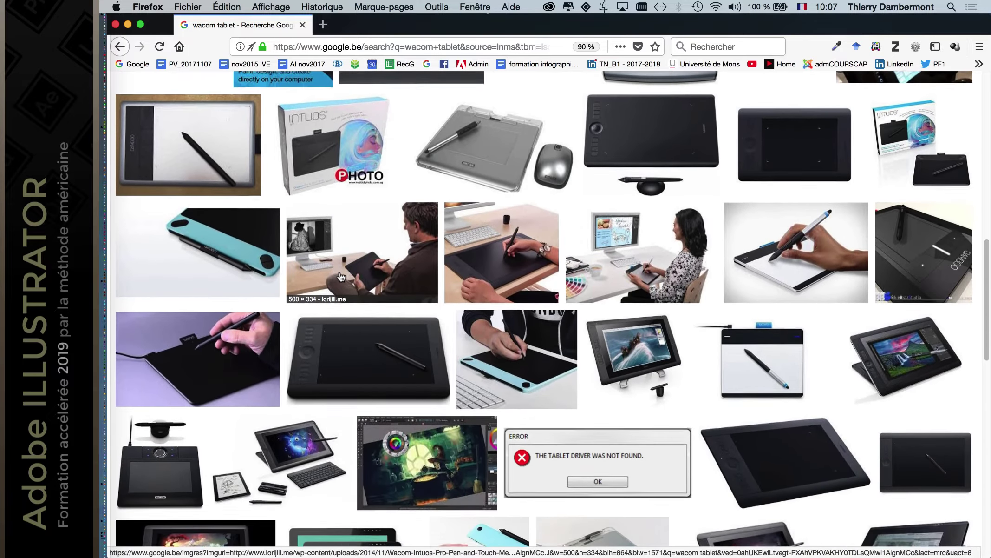
{"action": "scroll", "coordinate": [342, 277], "scroll_direction": "down", "scroll_amount": 2}
{"action": "scroll", "coordinate": [341, 277], "scroll_direction": "down", "scroll_amount": 3}
{"action": "scroll", "coordinate": [341, 278], "scroll_direction": "down", "scroll_amount": 1}
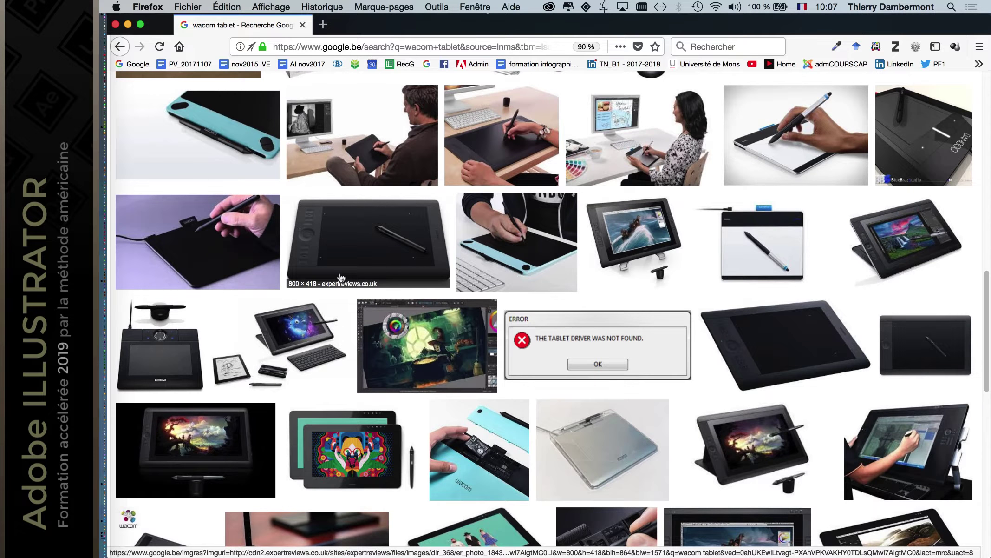
{"action": "scroll", "coordinate": [341, 277], "scroll_direction": "down", "scroll_amount": 1}
{"action": "scroll", "coordinate": [340, 278], "scroll_direction": "down", "scroll_amount": 3}
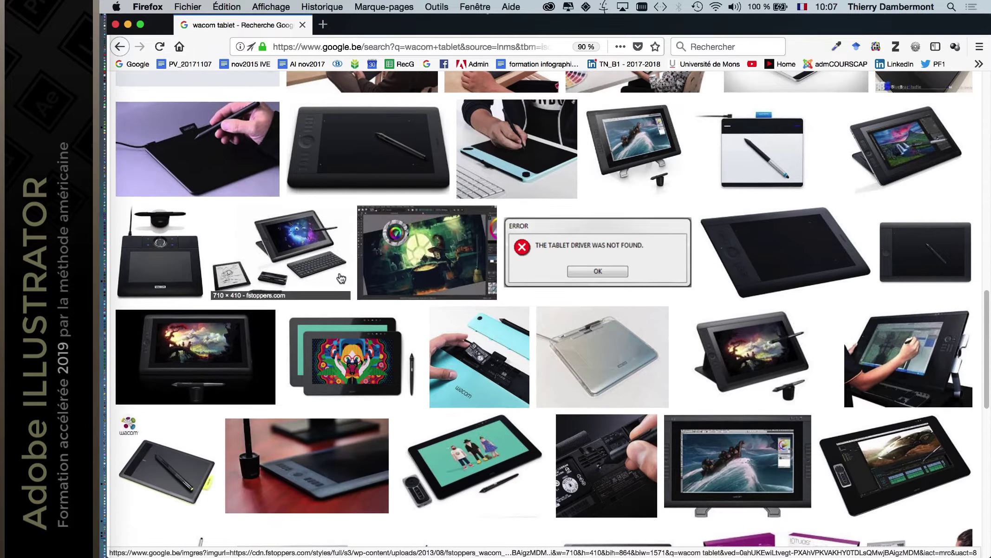
{"action": "scroll", "coordinate": [338, 278], "scroll_direction": "down", "scroll_amount": 1}
{"action": "scroll", "coordinate": [337, 278], "scroll_direction": "down", "scroll_amount": 2}
{"action": "scroll", "coordinate": [336, 279], "scroll_direction": "down", "scroll_amount": 2}
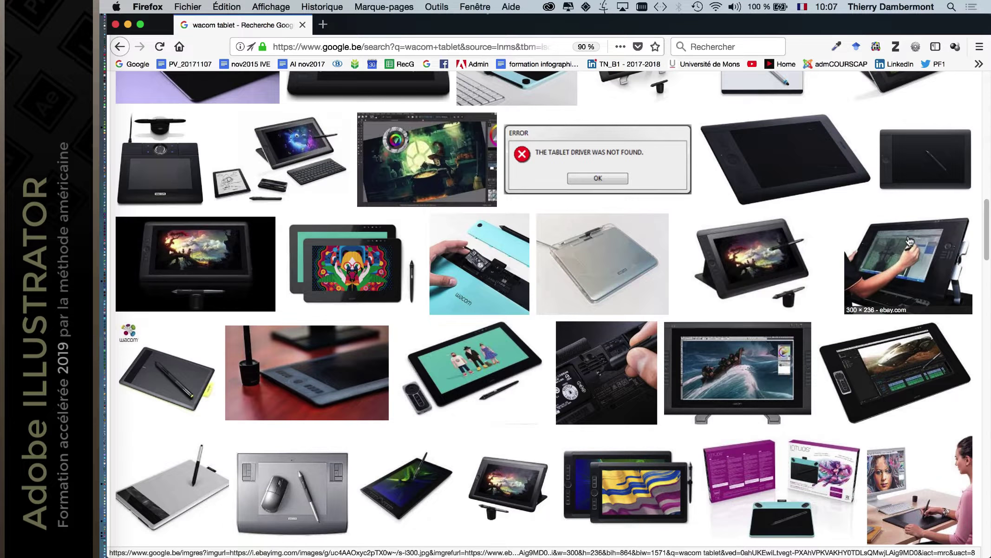
{"action": "left_click", "coordinate": [910, 241], "text": "super"}
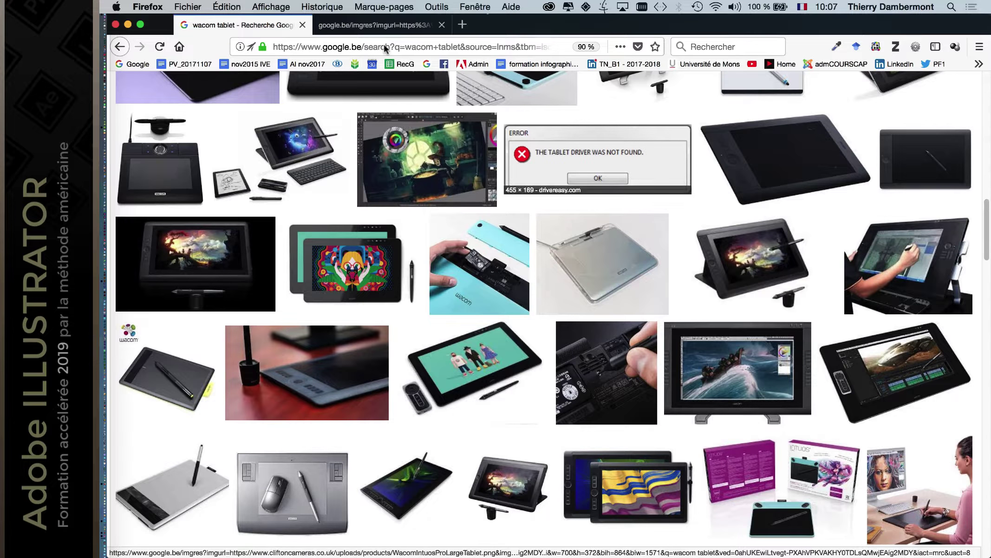
Open and browse the eBay listing for the Wacom Cintiq 24HD tablet
{"action": "left_click", "coordinate": [365, 25]}
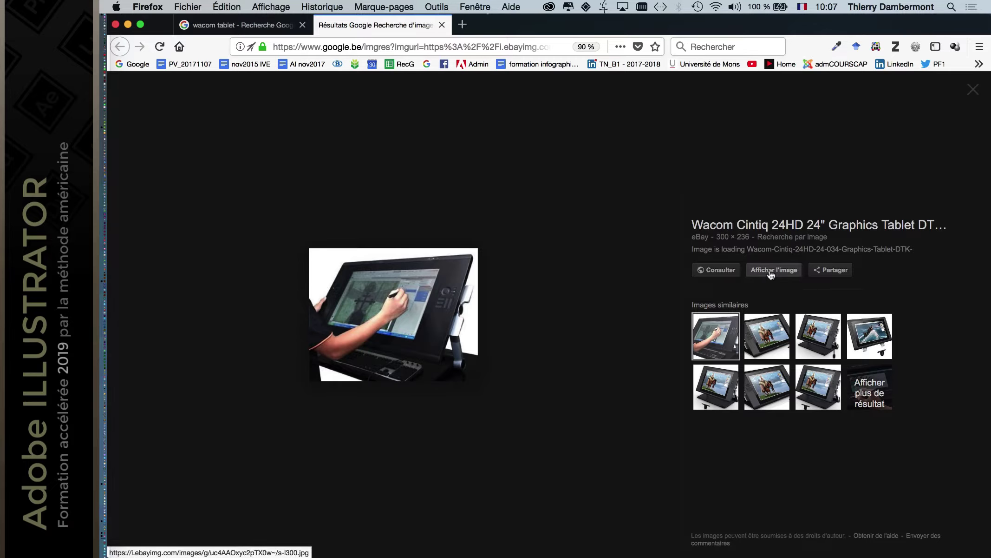
{"action": "left_click", "coordinate": [732, 277]}
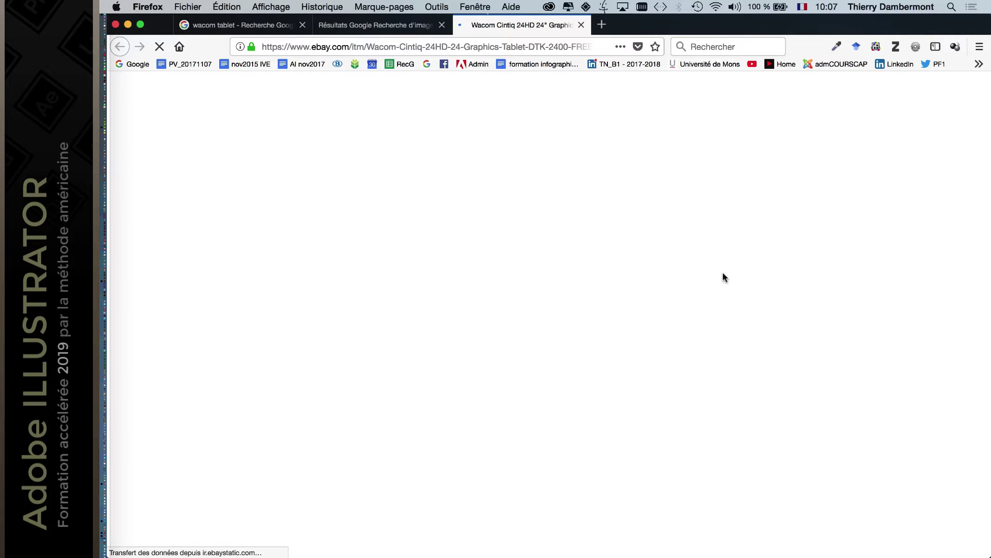
{"action": "scroll", "coordinate": [697, 351], "scroll_direction": "down", "scroll_amount": 1}
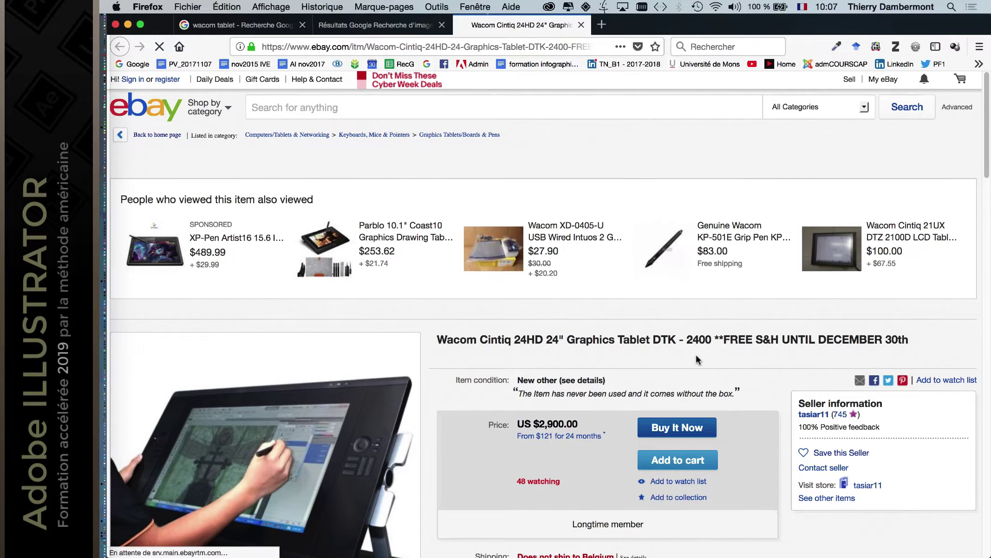
{"action": "scroll", "coordinate": [697, 355], "scroll_direction": "down", "scroll_amount": 5}
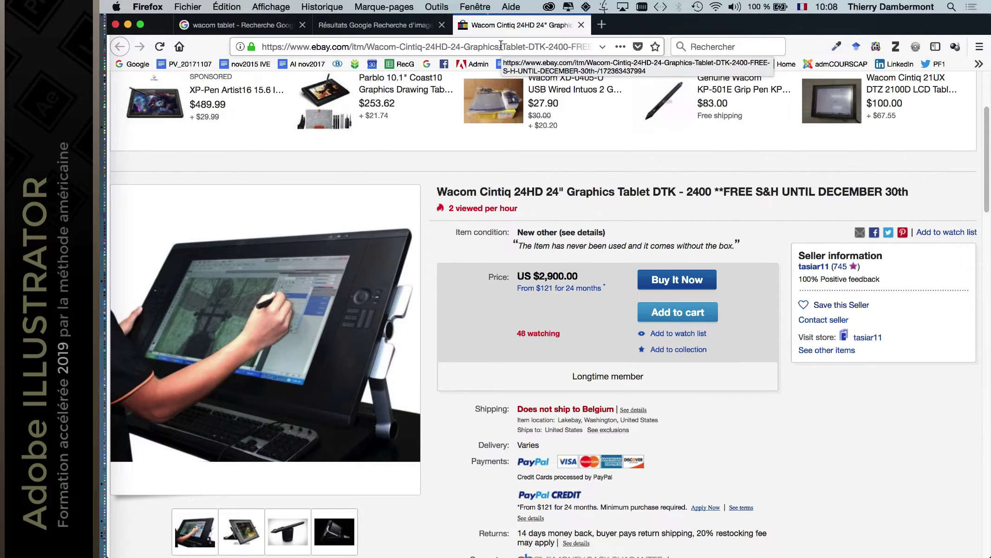
Go to ebay.de and enter 'wacom' in its search box
{"action": "left_click", "coordinate": [500, 45]}
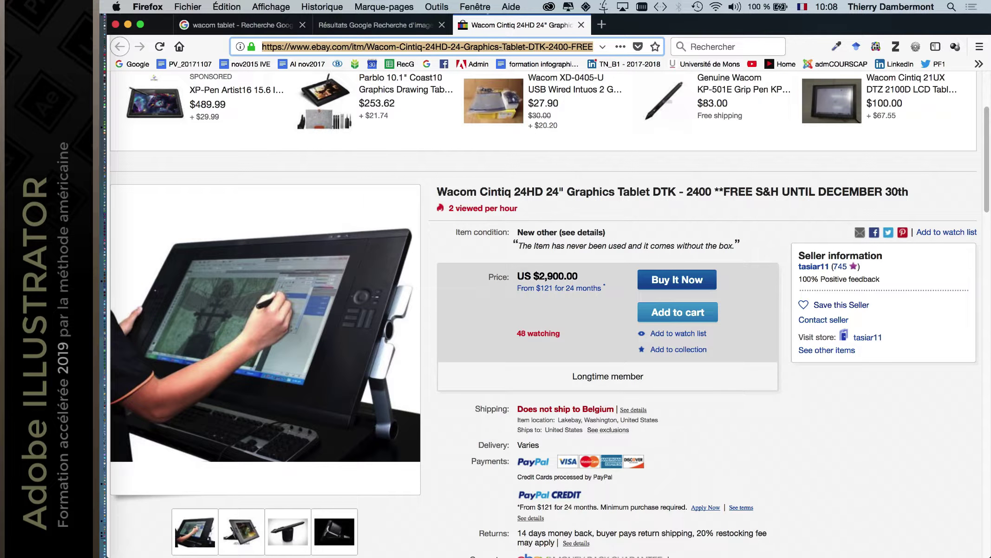
{"action": "type", "text": "ebay.de/"}
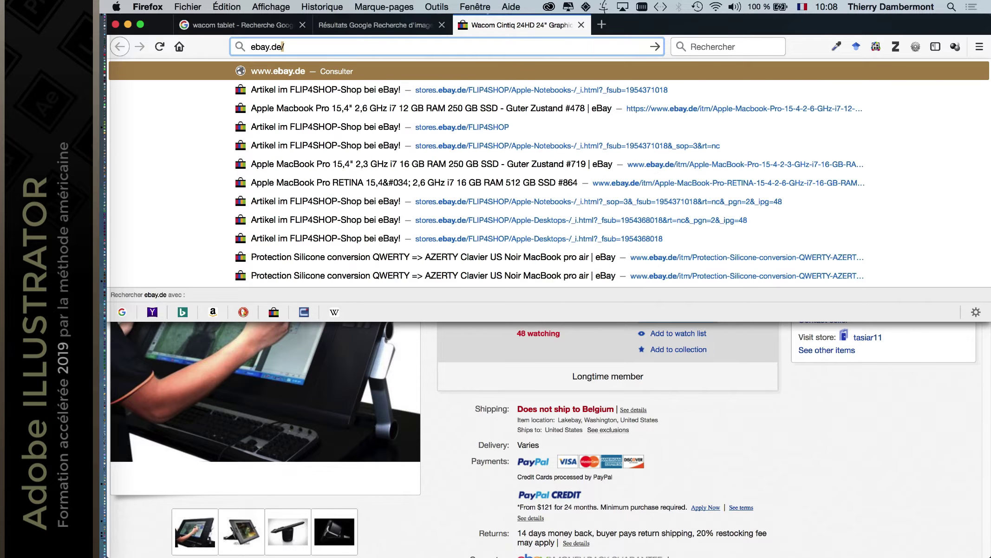
{"action": "key", "text": "Return"}
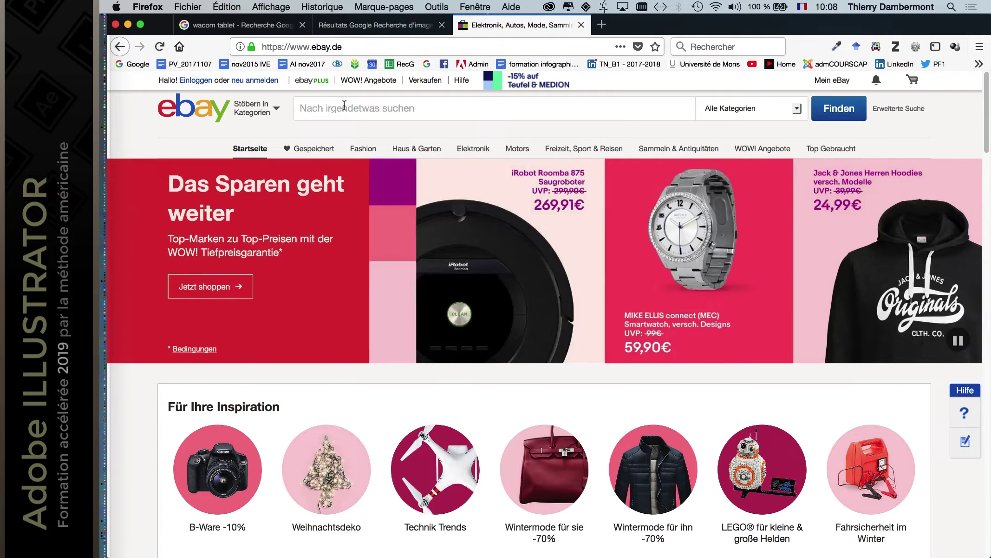
{"action": "left_click", "coordinate": [344, 105]}
{"action": "type", "text": "wac"}
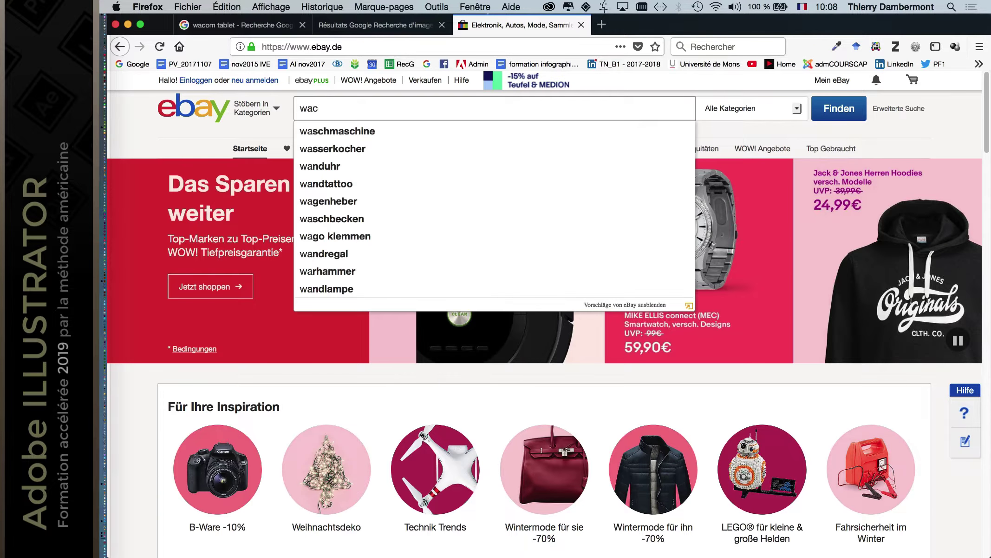
{"action": "type", "text": "om"}
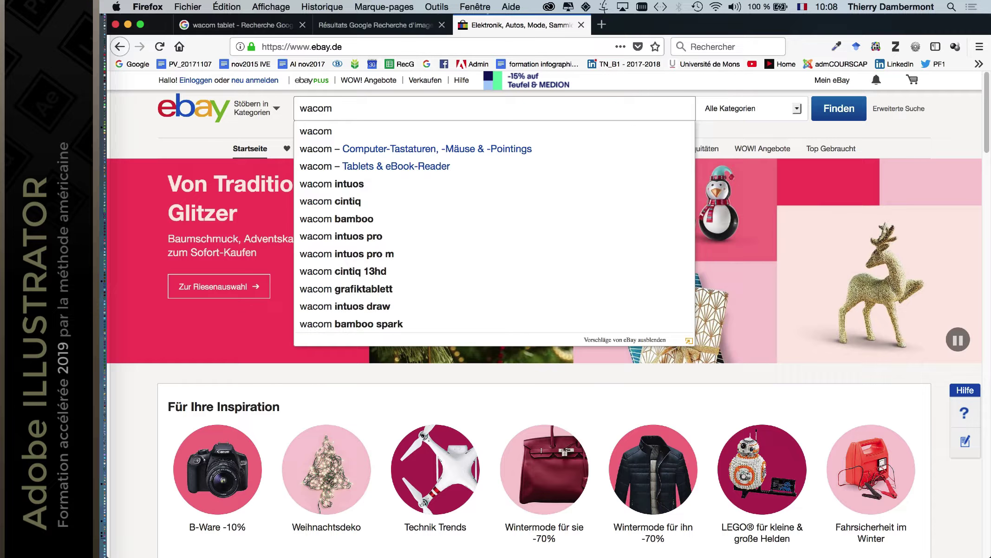
{"action": "key", "text": "Return"}
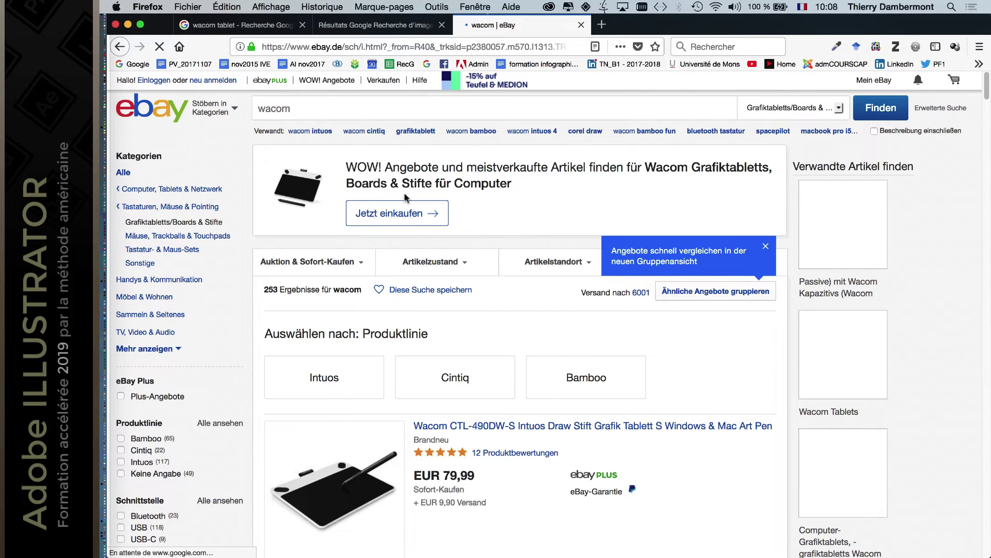
{"action": "scroll", "coordinate": [404, 192], "scroll_direction": "down", "scroll_amount": 3}
{"action": "scroll", "coordinate": [405, 200], "scroll_direction": "down", "scroll_amount": 5}
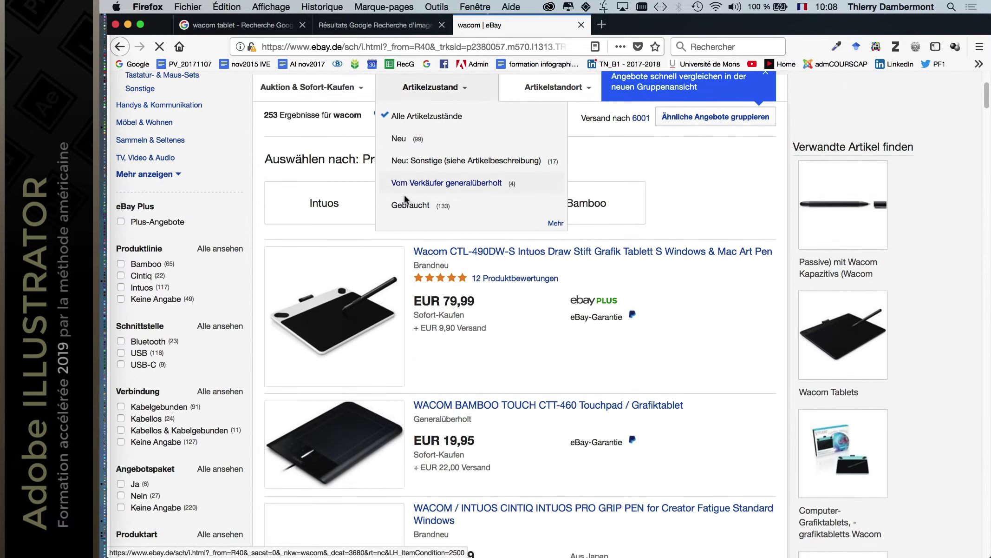
{"action": "scroll", "coordinate": [741, 247], "scroll_direction": "down", "scroll_amount": 2}
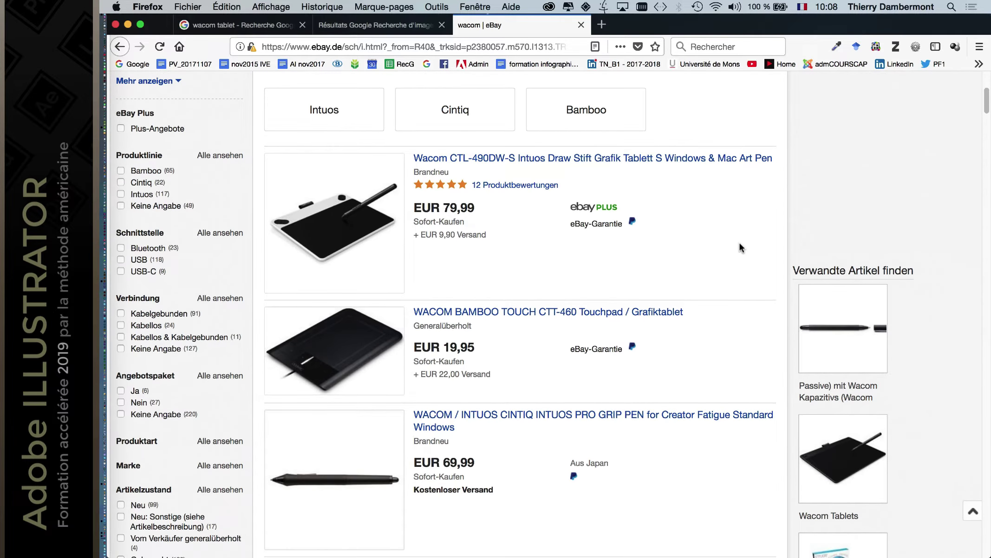
{"action": "scroll", "coordinate": [738, 246], "scroll_direction": "down", "scroll_amount": 5}
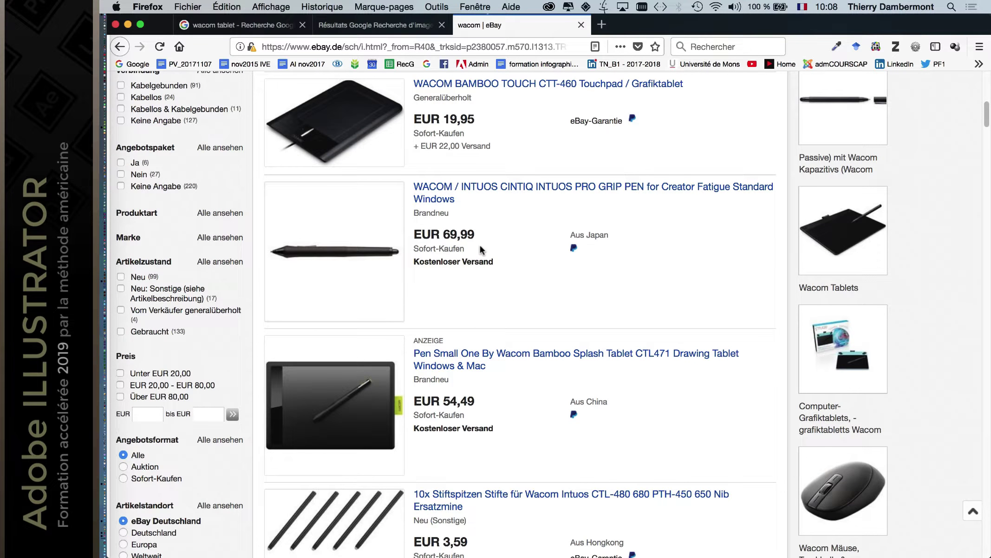
{"action": "scroll", "coordinate": [521, 249], "scroll_direction": "down", "scroll_amount": 4}
{"action": "scroll", "coordinate": [520, 251], "scroll_direction": "down", "scroll_amount": 3}
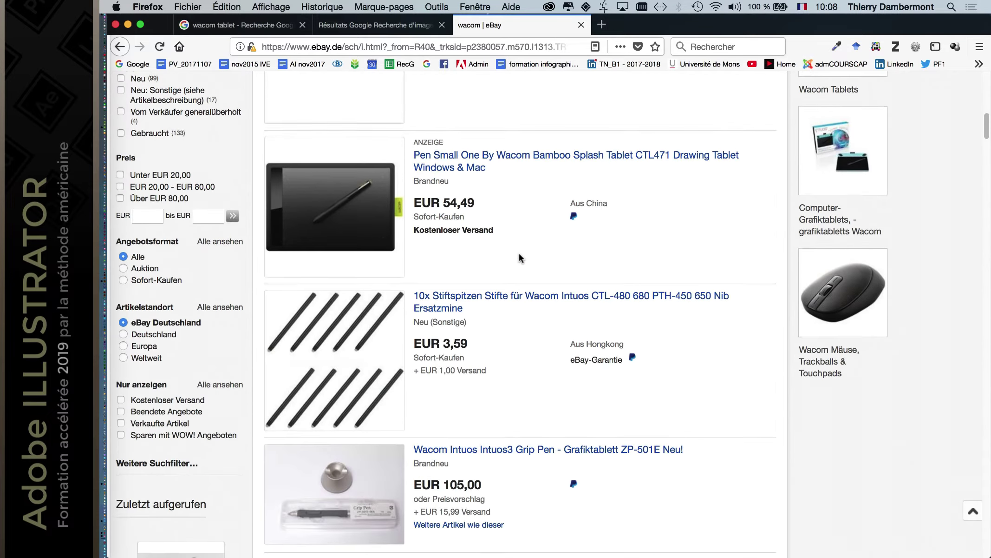
{"action": "scroll", "coordinate": [518, 251], "scroll_direction": "down", "scroll_amount": 4}
{"action": "scroll", "coordinate": [518, 253], "scroll_direction": "down", "scroll_amount": 1}
{"action": "scroll", "coordinate": [519, 255], "scroll_direction": "down", "scroll_amount": 2}
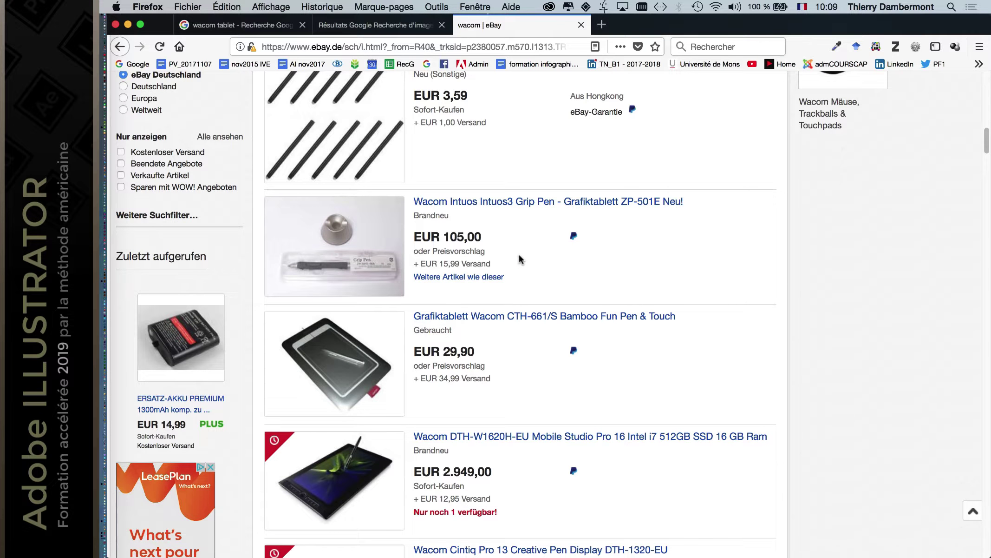
{"action": "scroll", "coordinate": [519, 258], "scroll_direction": "up", "scroll_amount": 2}
{"action": "scroll", "coordinate": [519, 259], "scroll_direction": "up", "scroll_amount": 3}
{"action": "scroll", "coordinate": [519, 258], "scroll_direction": "up", "scroll_amount": 1}
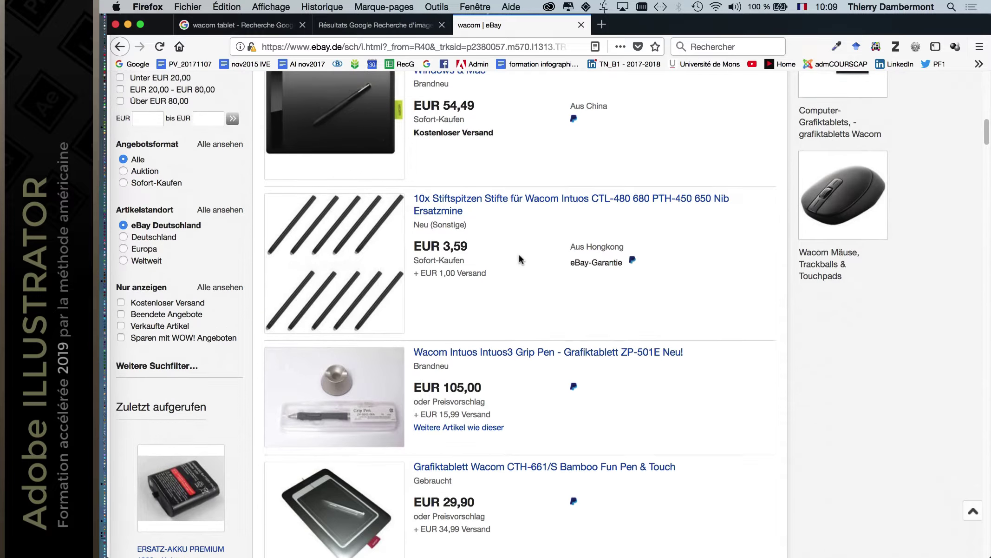
{"action": "scroll", "coordinate": [519, 256], "scroll_direction": "up", "scroll_amount": 2}
{"action": "scroll", "coordinate": [519, 255], "scroll_direction": "up", "scroll_amount": 3}
{"action": "scroll", "coordinate": [519, 256], "scroll_direction": "up", "scroll_amount": 6}
{"action": "scroll", "coordinate": [519, 256], "scroll_direction": "up", "scroll_amount": 2}
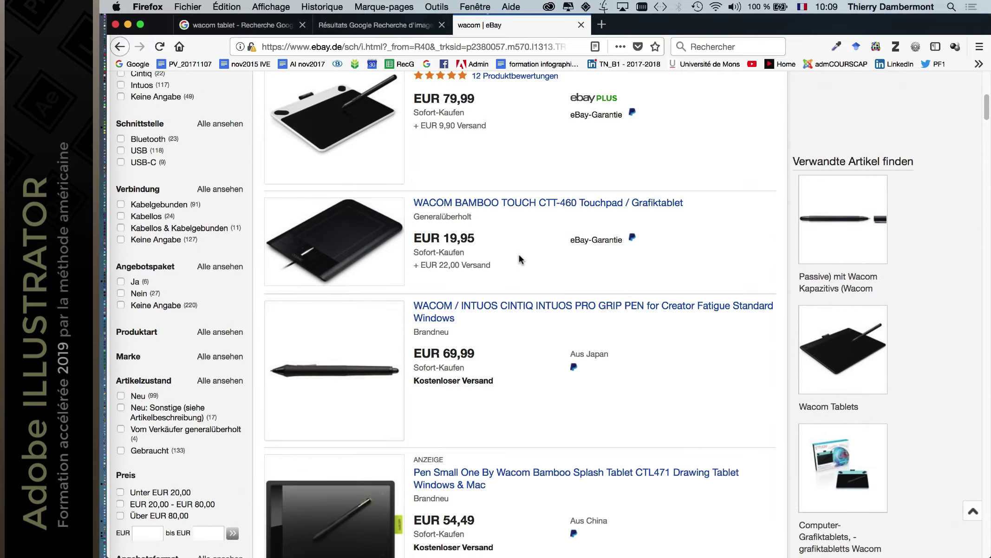
{"action": "scroll", "coordinate": [519, 258], "scroll_direction": "up", "scroll_amount": 2}
{"action": "scroll", "coordinate": [519, 259], "scroll_direction": "up", "scroll_amount": 1}
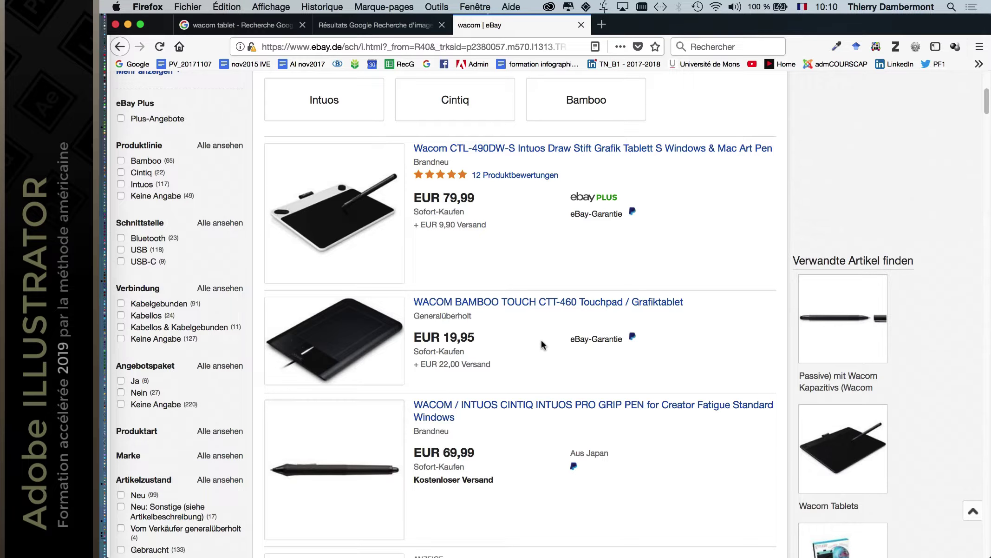
{"action": "scroll", "coordinate": [541, 343], "scroll_direction": "down", "scroll_amount": 1}
{"action": "scroll", "coordinate": [541, 342], "scroll_direction": "down", "scroll_amount": 1}
{"action": "scroll", "coordinate": [541, 343], "scroll_direction": "down", "scroll_amount": 3}
{"action": "scroll", "coordinate": [537, 344], "scroll_direction": "down", "scroll_amount": 3}
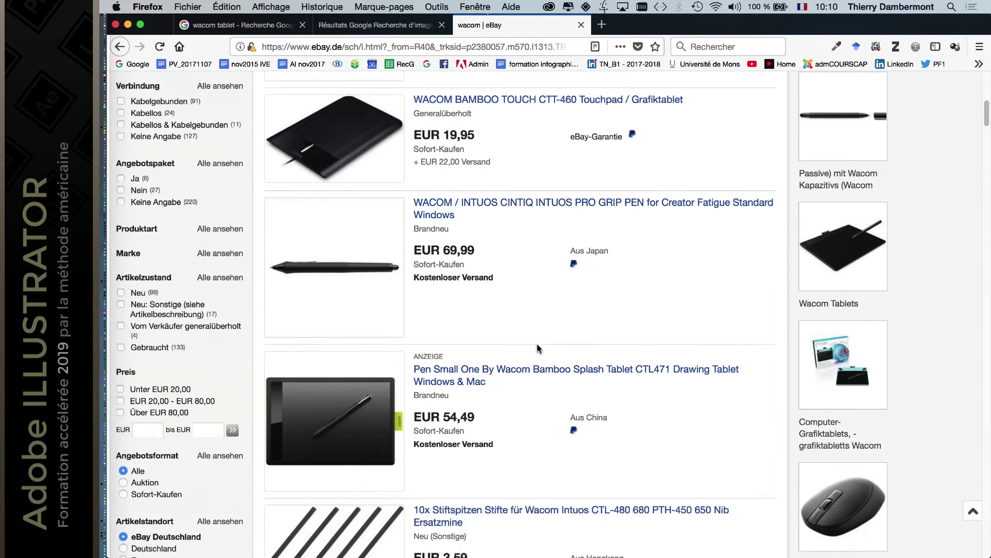
{"action": "scroll", "coordinate": [537, 344], "scroll_direction": "down", "scroll_amount": 1}
{"action": "scroll", "coordinate": [537, 344], "scroll_direction": "down", "scroll_amount": 1}
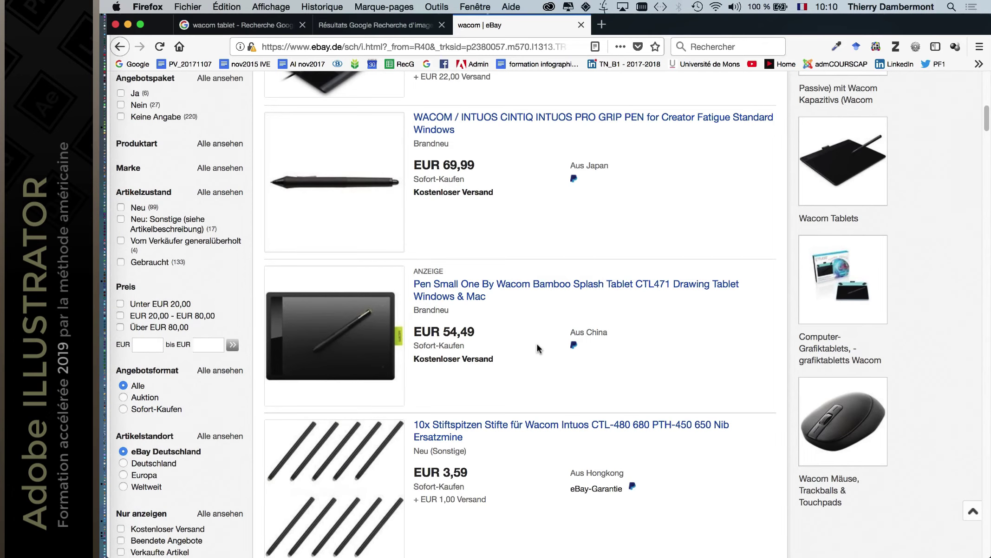
{"action": "scroll", "coordinate": [537, 347], "scroll_direction": "down", "scroll_amount": 2}
{"action": "scroll", "coordinate": [537, 347], "scroll_direction": "down", "scroll_amount": 2}
{"action": "scroll", "coordinate": [537, 348], "scroll_direction": "down", "scroll_amount": 2}
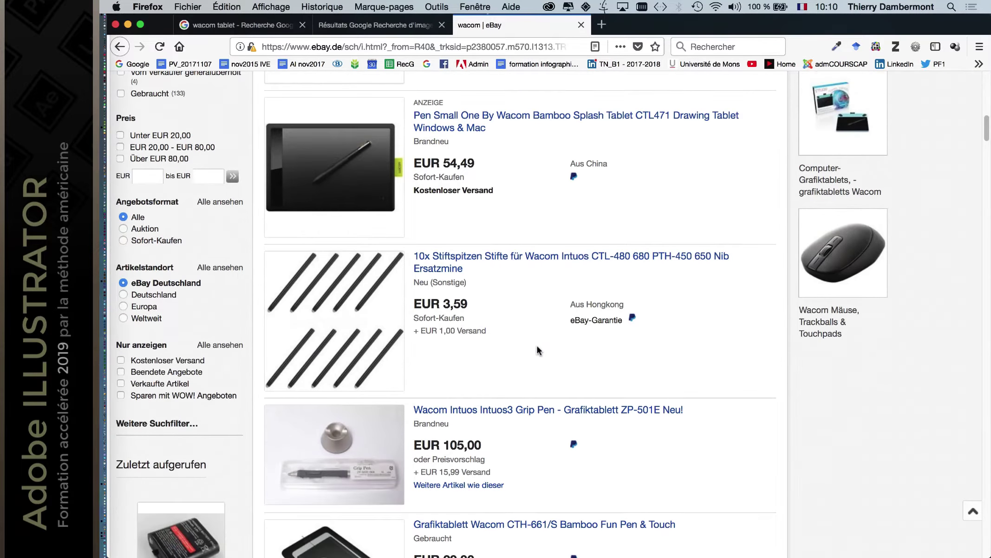
{"action": "scroll", "coordinate": [537, 350], "scroll_direction": "down", "scroll_amount": 1}
{"action": "scroll", "coordinate": [537, 349], "scroll_direction": "up", "scroll_amount": 1}
{"action": "scroll", "coordinate": [537, 349], "scroll_direction": "up", "scroll_amount": 4}
{"action": "scroll", "coordinate": [538, 349], "scroll_direction": "up", "scroll_amount": 5}
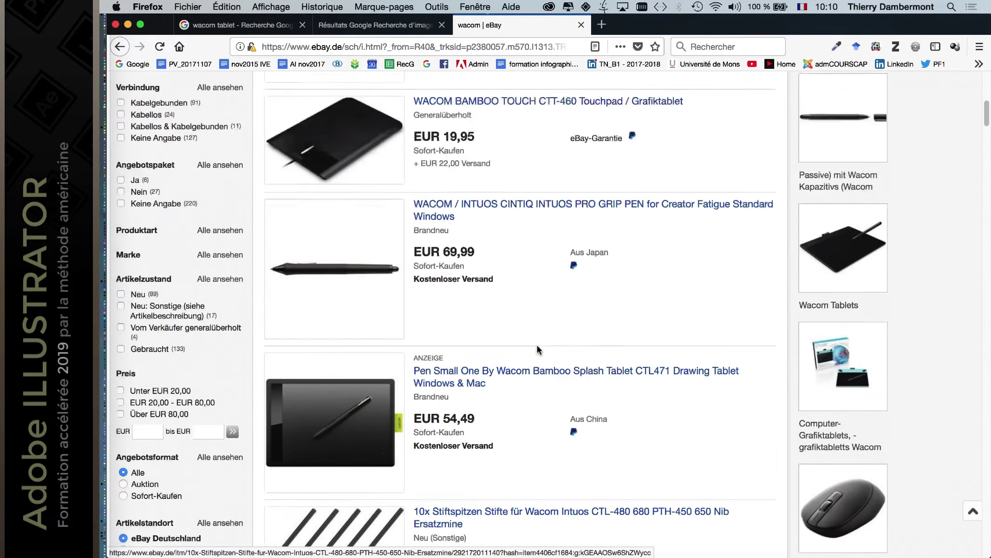
{"action": "scroll", "coordinate": [537, 347], "scroll_direction": "up", "scroll_amount": 5}
{"action": "scroll", "coordinate": [537, 347], "scroll_direction": "up", "scroll_amount": 2}
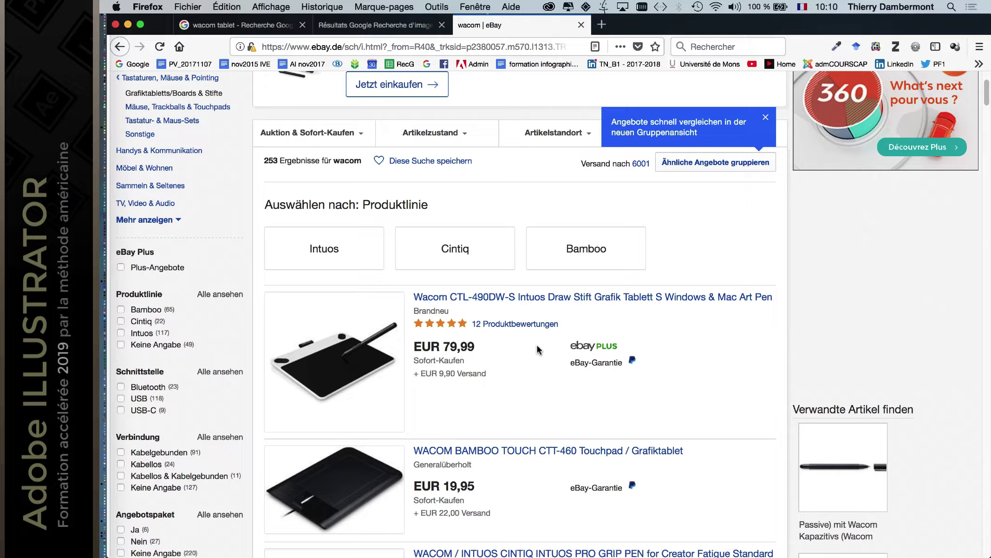
{"action": "scroll", "coordinate": [502, 367], "scroll_direction": "down", "scroll_amount": 3}
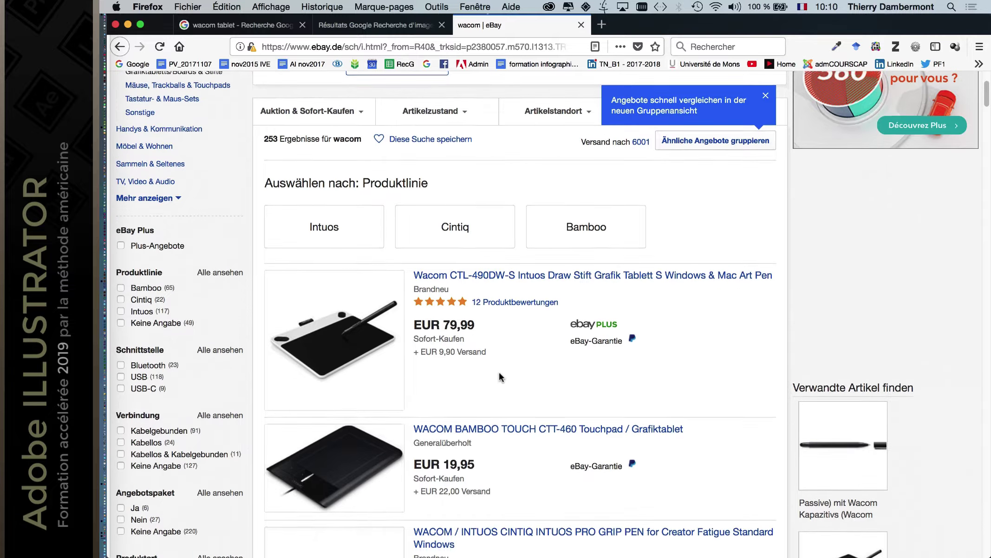
{"action": "scroll", "coordinate": [520, 393], "scroll_direction": "down", "scroll_amount": 3}
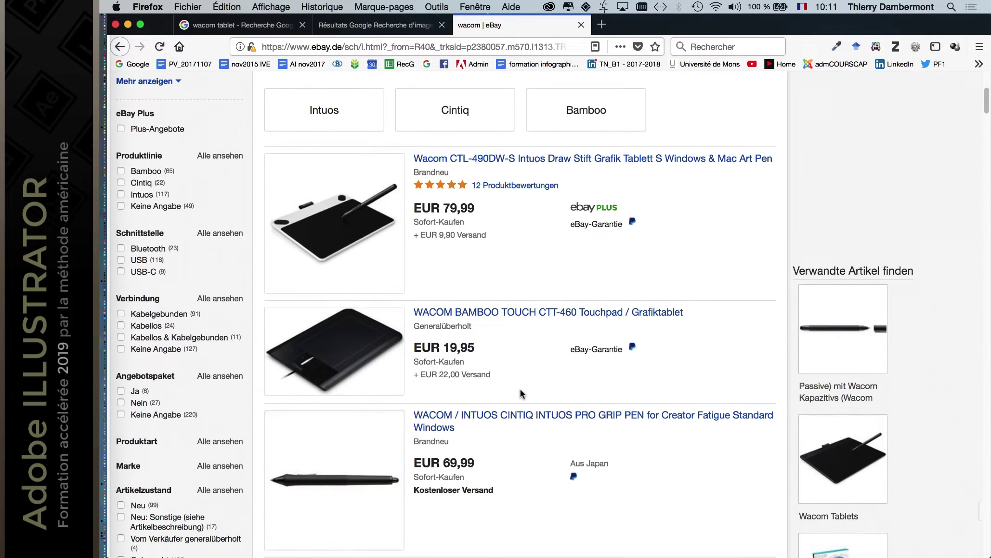
{"action": "scroll", "coordinate": [520, 390], "scroll_direction": "down", "scroll_amount": 5}
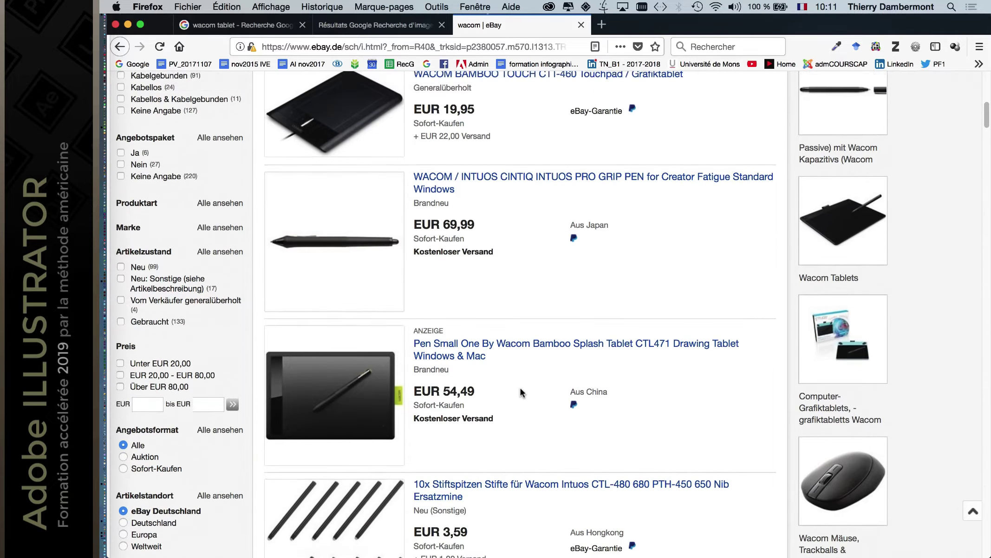
{"action": "scroll", "coordinate": [520, 390], "scroll_direction": "up", "scroll_amount": 4}
{"action": "scroll", "coordinate": [520, 387], "scroll_direction": "up", "scroll_amount": 2}
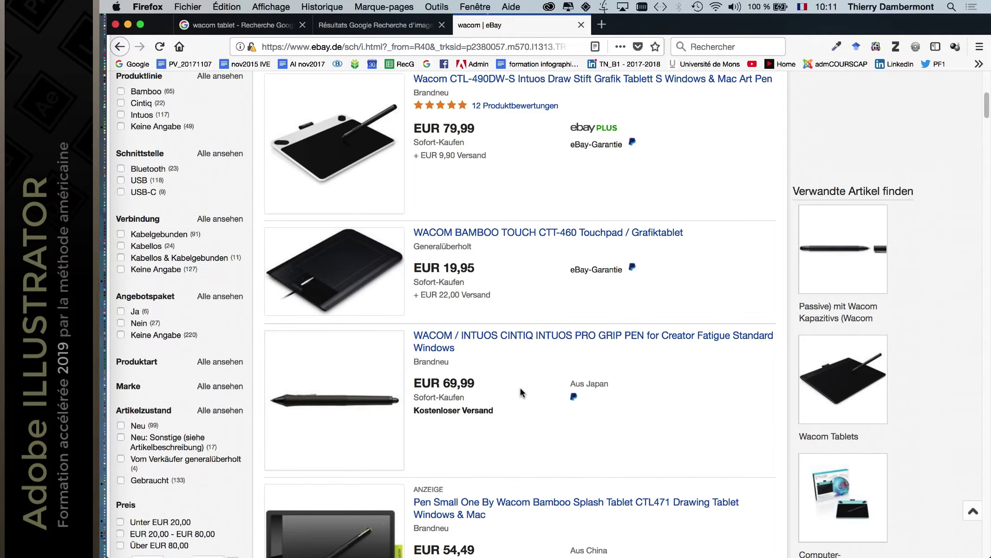
{"action": "scroll", "coordinate": [521, 387], "scroll_direction": "down", "scroll_amount": 2}
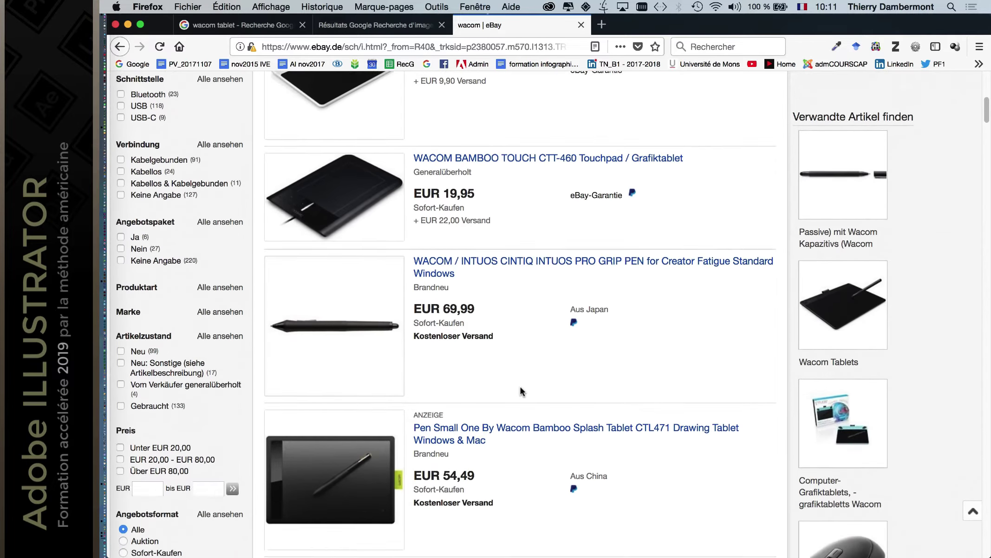
{"action": "scroll", "coordinate": [521, 386], "scroll_direction": "down", "scroll_amount": 2}
{"action": "scroll", "coordinate": [518, 375], "scroll_direction": "up", "scroll_amount": 1}
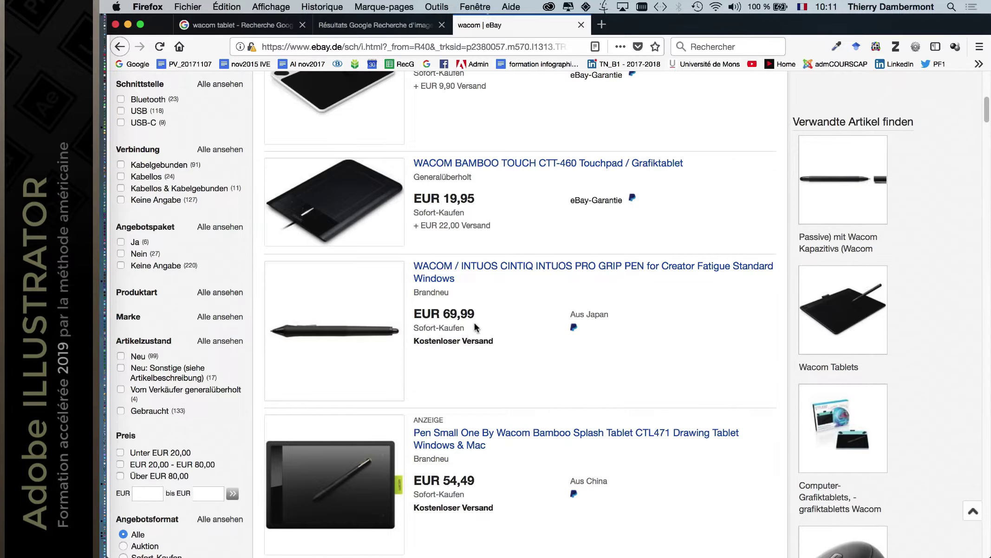
{"action": "scroll", "coordinate": [501, 344], "scroll_direction": "down", "scroll_amount": 1}
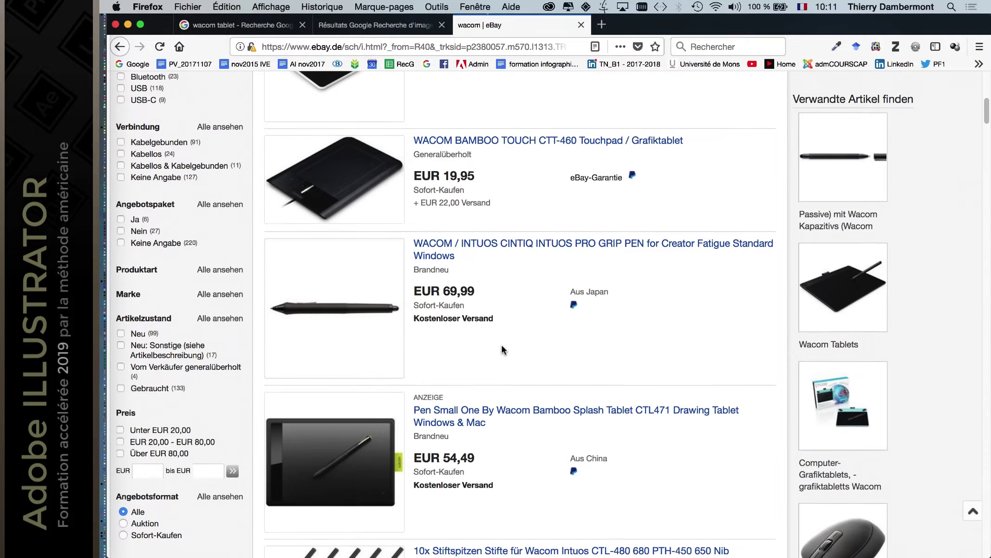
{"action": "scroll", "coordinate": [502, 346], "scroll_direction": "up", "scroll_amount": 3}
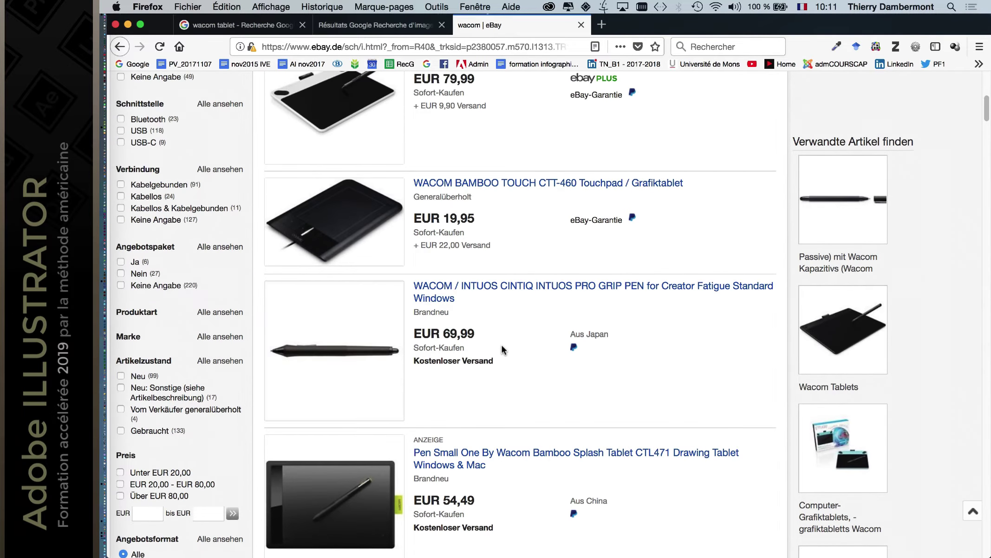
{"action": "scroll", "coordinate": [501, 345], "scroll_direction": "up", "scroll_amount": 2}
{"action": "scroll", "coordinate": [502, 346], "scroll_direction": "down", "scroll_amount": 2}
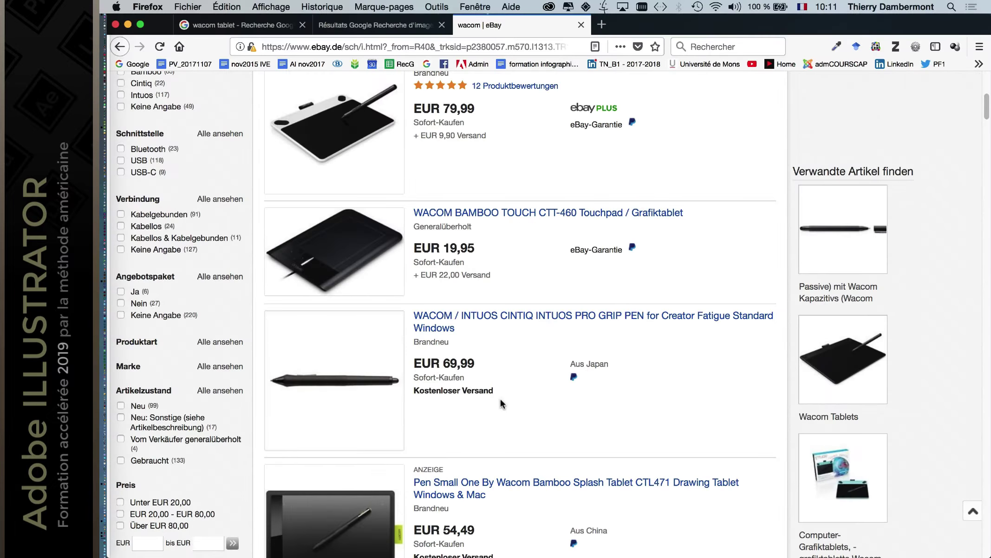
{"action": "scroll", "coordinate": [506, 393], "scroll_direction": "down", "scroll_amount": 1}
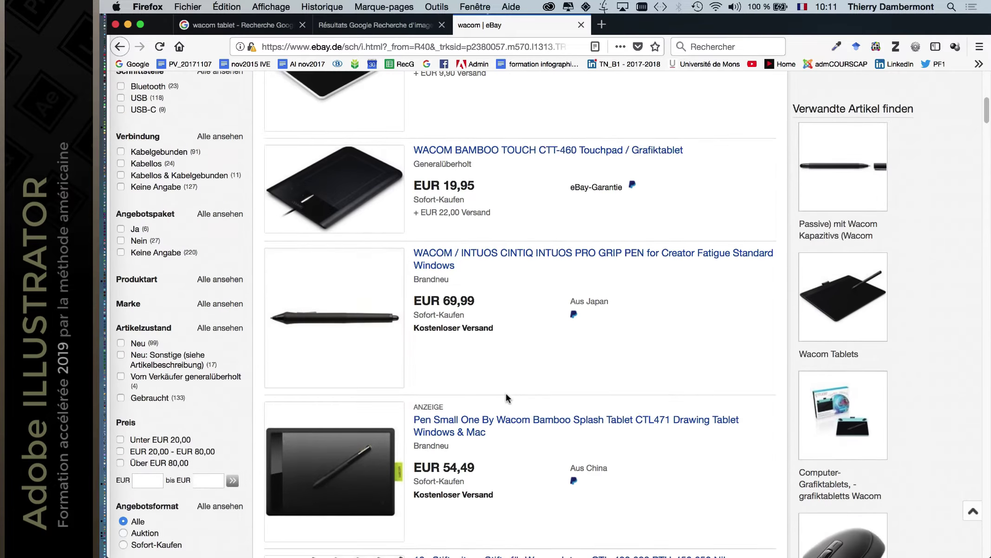
{"action": "scroll", "coordinate": [506, 393], "scroll_direction": "down", "scroll_amount": 2}
{"action": "scroll", "coordinate": [507, 397], "scroll_direction": "down", "scroll_amount": 3}
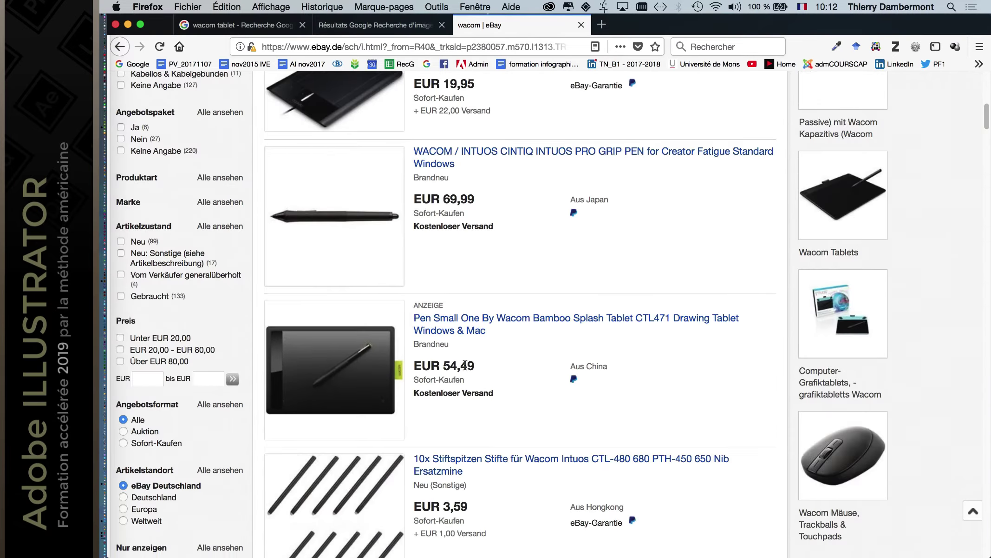
{"action": "scroll", "coordinate": [466, 371], "scroll_direction": "down", "scroll_amount": 3}
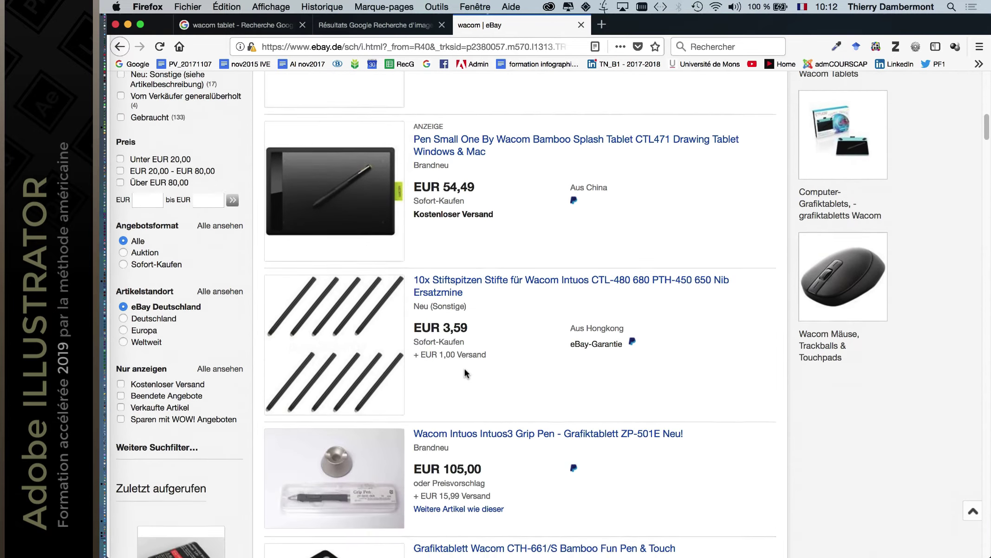
{"action": "scroll", "coordinate": [466, 370], "scroll_direction": "down", "scroll_amount": 3}
{"action": "scroll", "coordinate": [466, 372], "scroll_direction": "down", "scroll_amount": 2}
{"action": "scroll", "coordinate": [465, 371], "scroll_direction": "down", "scroll_amount": 2}
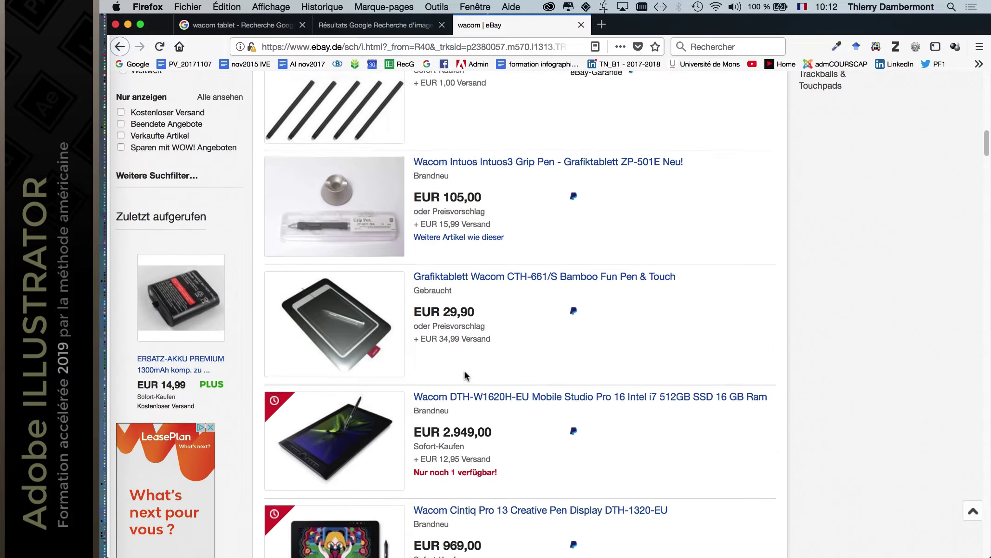
{"action": "scroll", "coordinate": [465, 371], "scroll_direction": "down", "scroll_amount": 2}
{"action": "scroll", "coordinate": [465, 371], "scroll_direction": "down", "scroll_amount": 1}
{"action": "scroll", "coordinate": [465, 371], "scroll_direction": "down", "scroll_amount": 1}
{"action": "scroll", "coordinate": [465, 372], "scroll_direction": "down", "scroll_amount": 1}
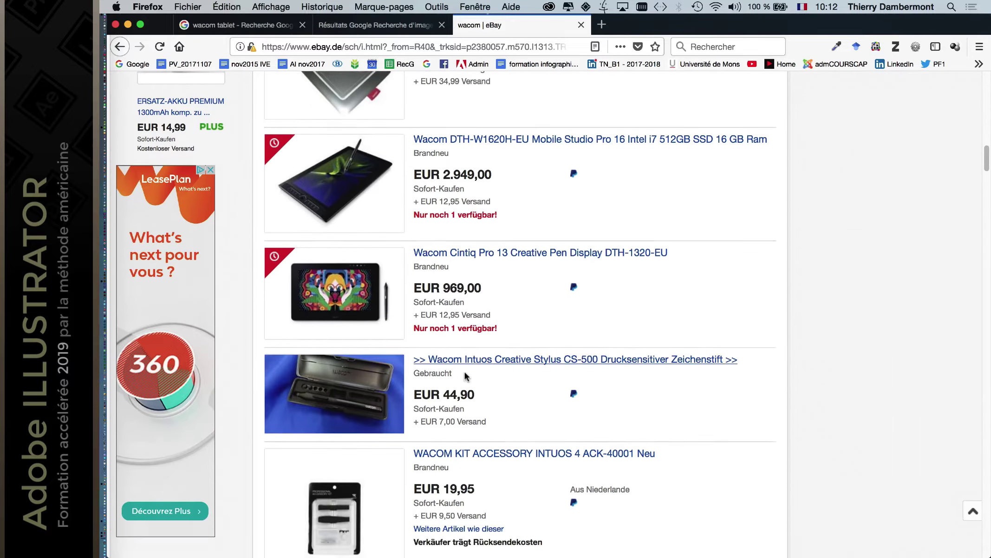
{"action": "scroll", "coordinate": [465, 372], "scroll_direction": "down", "scroll_amount": 2}
{"action": "scroll", "coordinate": [464, 372], "scroll_direction": "down", "scroll_amount": 1}
{"action": "scroll", "coordinate": [467, 377], "scroll_direction": "down", "scroll_amount": 2}
{"action": "scroll", "coordinate": [467, 376], "scroll_direction": "down", "scroll_amount": 2}
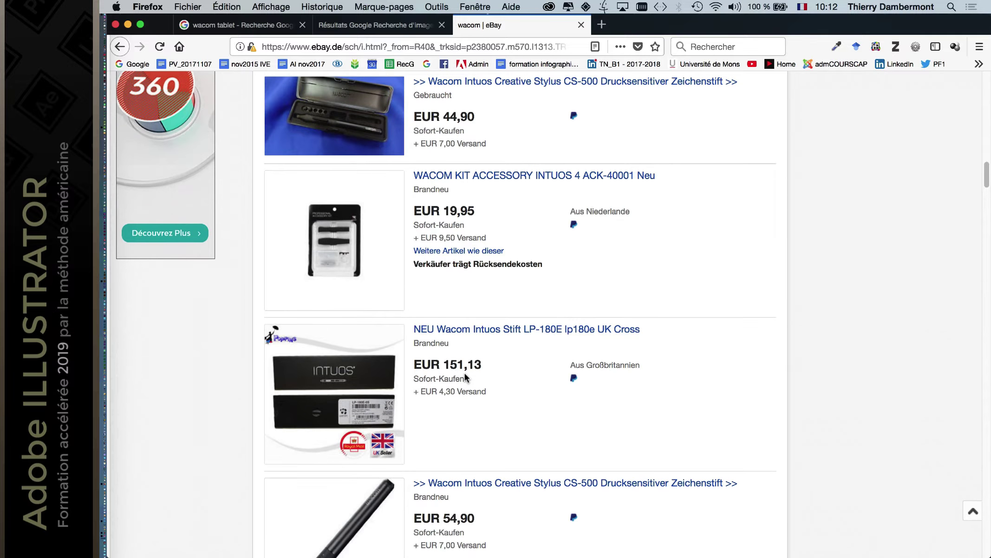
{"action": "scroll", "coordinate": [466, 376], "scroll_direction": "down", "scroll_amount": 3}
{"action": "scroll", "coordinate": [466, 374], "scroll_direction": "up", "scroll_amount": 1}
{"action": "scroll", "coordinate": [466, 375], "scroll_direction": "down", "scroll_amount": 1}
{"action": "scroll", "coordinate": [465, 374], "scroll_direction": "down", "scroll_amount": 2}
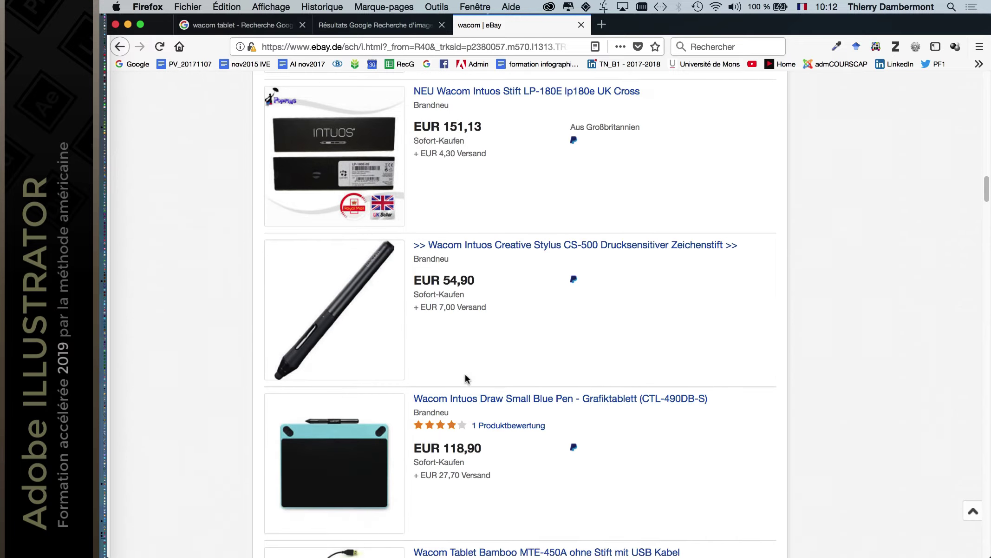
{"action": "scroll", "coordinate": [465, 371], "scroll_direction": "down", "scroll_amount": 1}
{"action": "scroll", "coordinate": [465, 372], "scroll_direction": "down", "scroll_amount": 1}
{"action": "scroll", "coordinate": [465, 376], "scroll_direction": "down", "scroll_amount": 2}
{"action": "scroll", "coordinate": [466, 378], "scroll_direction": "down", "scroll_amount": 2}
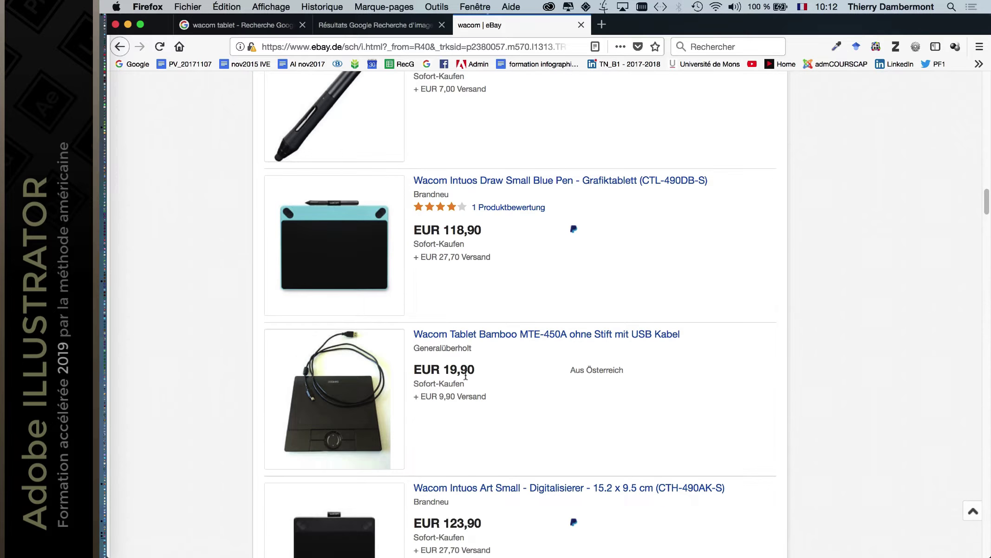
{"action": "scroll", "coordinate": [467, 379], "scroll_direction": "down", "scroll_amount": 1}
{"action": "scroll", "coordinate": [467, 378], "scroll_direction": "down", "scroll_amount": 1}
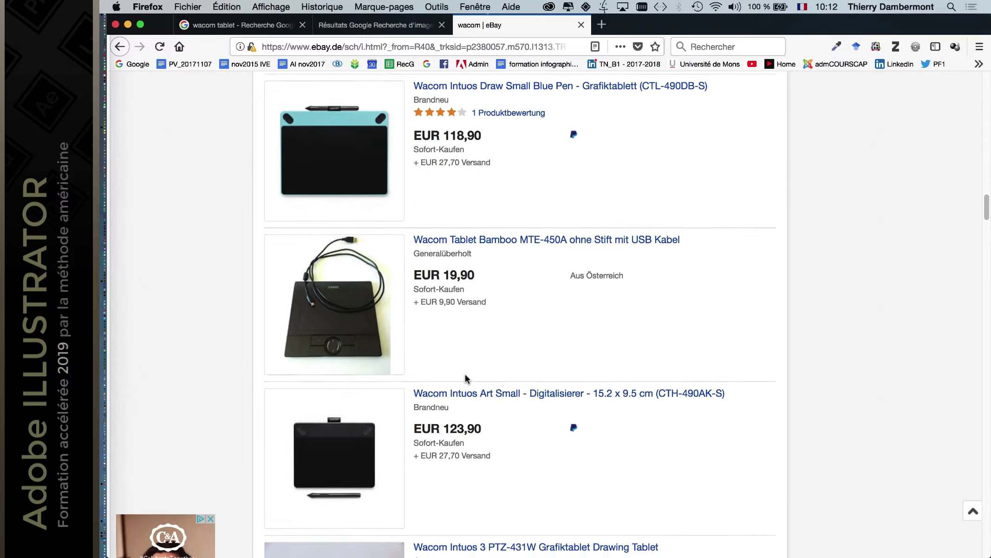
{"action": "scroll", "coordinate": [466, 379], "scroll_direction": "down", "scroll_amount": 2}
{"action": "scroll", "coordinate": [466, 378], "scroll_direction": "down", "scroll_amount": 2}
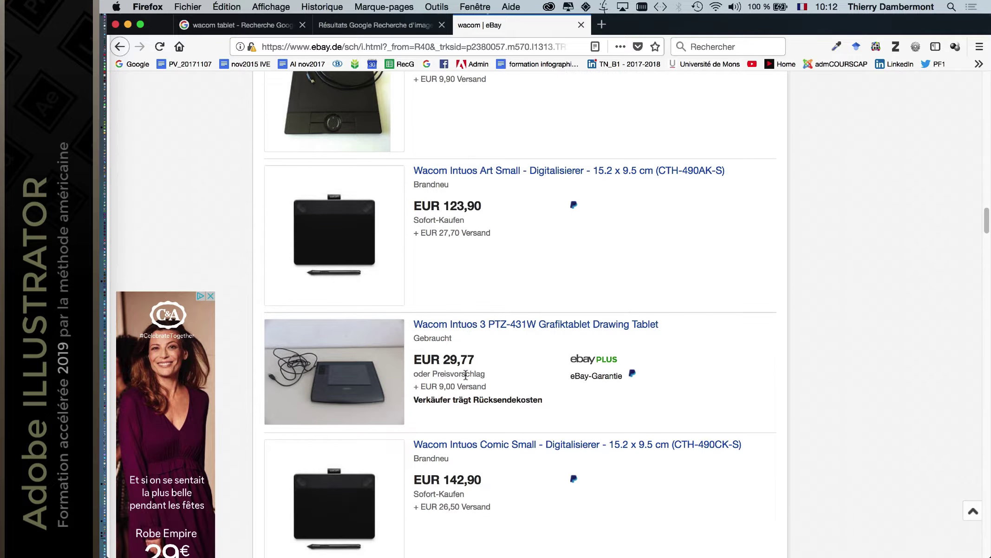
{"action": "scroll", "coordinate": [466, 379], "scroll_direction": "down", "scroll_amount": 2}
{"action": "scroll", "coordinate": [467, 379], "scroll_direction": "down", "scroll_amount": 1}
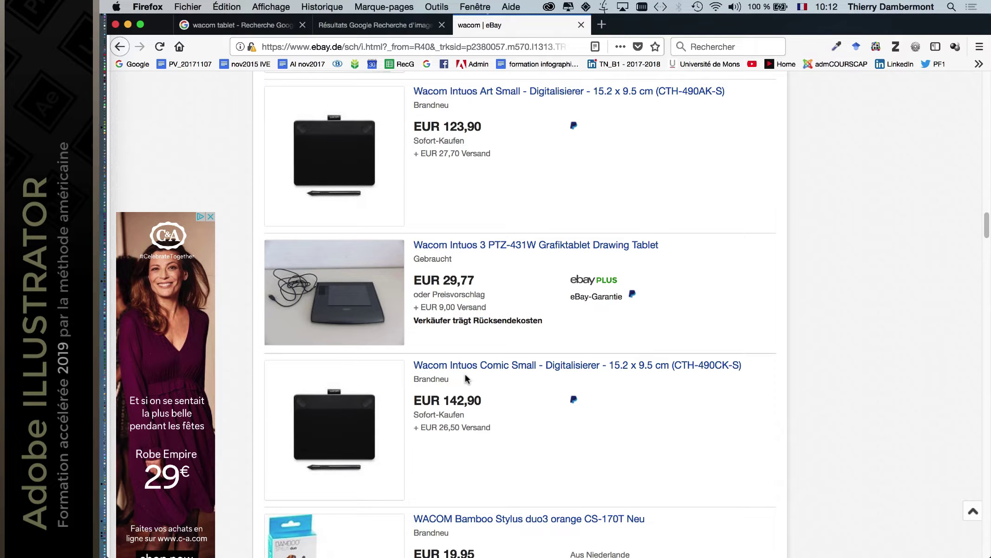
{"action": "scroll", "coordinate": [466, 379], "scroll_direction": "down", "scroll_amount": 1}
{"action": "scroll", "coordinate": [537, 378], "scroll_direction": "down", "scroll_amount": 1}
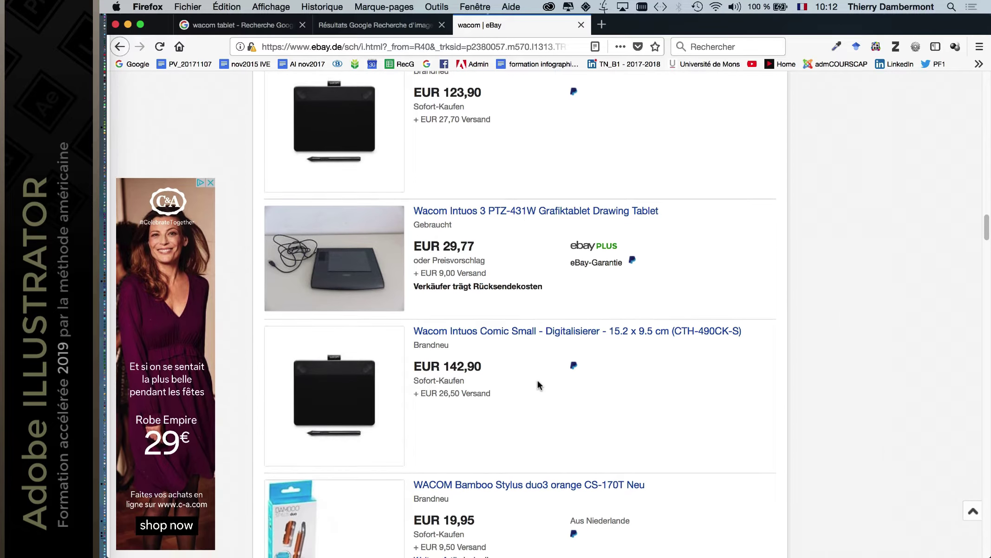
{"action": "scroll", "coordinate": [537, 378], "scroll_direction": "down", "scroll_amount": 1}
{"action": "scroll", "coordinate": [538, 380], "scroll_direction": "down", "scroll_amount": 1}
{"action": "scroll", "coordinate": [538, 380], "scroll_direction": "down", "scroll_amount": 1}
{"action": "scroll", "coordinate": [538, 380], "scroll_direction": "down", "scroll_amount": 1}
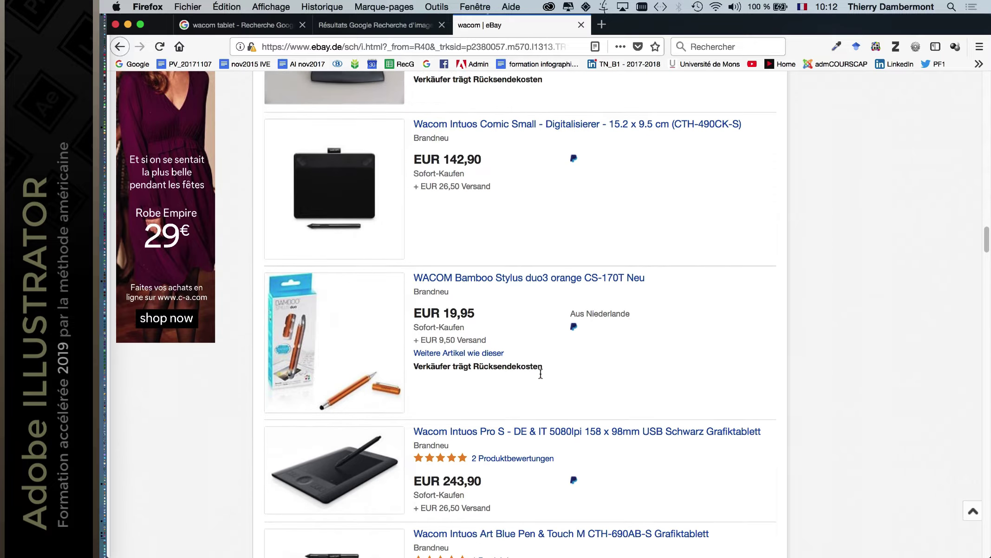
{"action": "scroll", "coordinate": [538, 380], "scroll_direction": "down", "scroll_amount": 2}
{"action": "scroll", "coordinate": [538, 381], "scroll_direction": "down", "scroll_amount": 1}
{"action": "scroll", "coordinate": [534, 379], "scroll_direction": "up", "scroll_amount": 7}
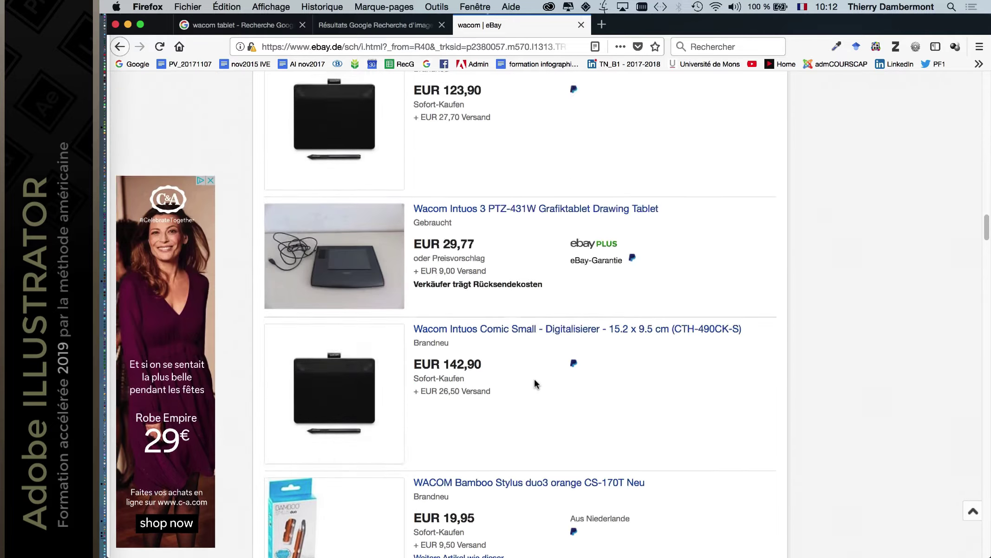
{"action": "scroll", "coordinate": [535, 379], "scroll_direction": "up", "scroll_amount": 5}
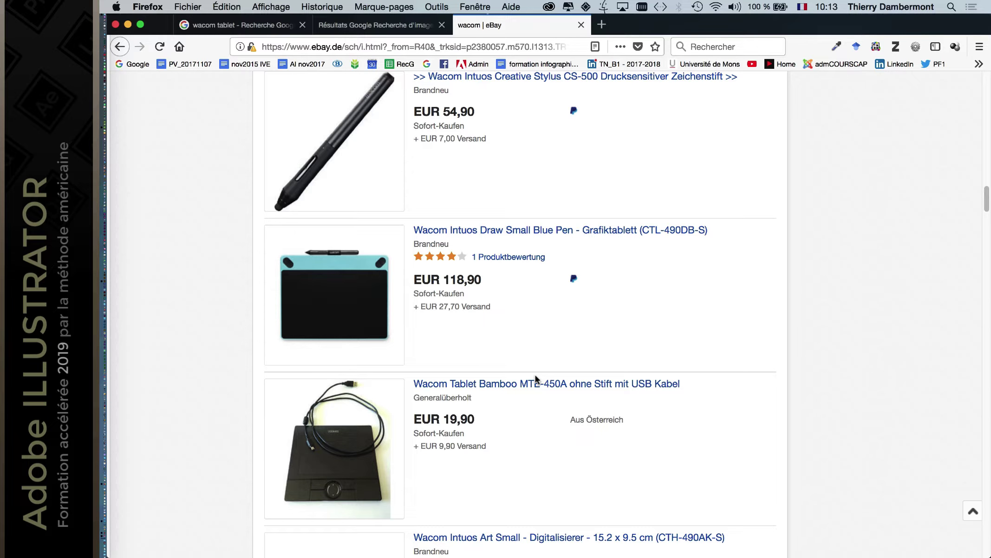
{"action": "scroll", "coordinate": [537, 379], "scroll_direction": "up", "scroll_amount": 1}
{"action": "scroll", "coordinate": [539, 380], "scroll_direction": "up", "scroll_amount": 5}
{"action": "scroll", "coordinate": [541, 381], "scroll_direction": "up", "scroll_amount": 2}
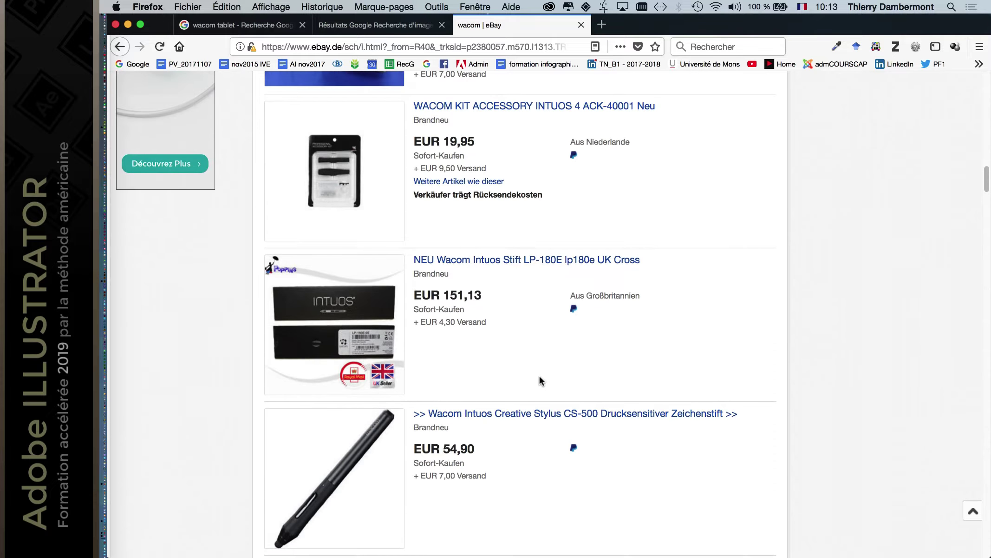
{"action": "scroll", "coordinate": [540, 380], "scroll_direction": "up", "scroll_amount": 1}
{"action": "scroll", "coordinate": [540, 380], "scroll_direction": "up", "scroll_amount": 4}
{"action": "scroll", "coordinate": [539, 380], "scroll_direction": "up", "scroll_amount": 4}
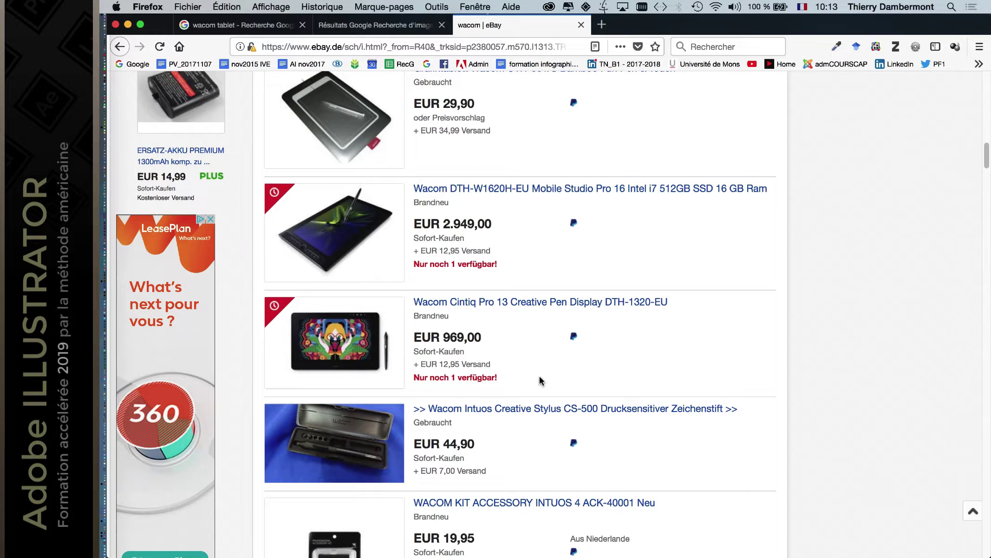
{"action": "scroll", "coordinate": [541, 380], "scroll_direction": "up", "scroll_amount": 1}
{"action": "scroll", "coordinate": [540, 380], "scroll_direction": "up", "scroll_amount": 1}
{"action": "scroll", "coordinate": [540, 380], "scroll_direction": "up", "scroll_amount": 3}
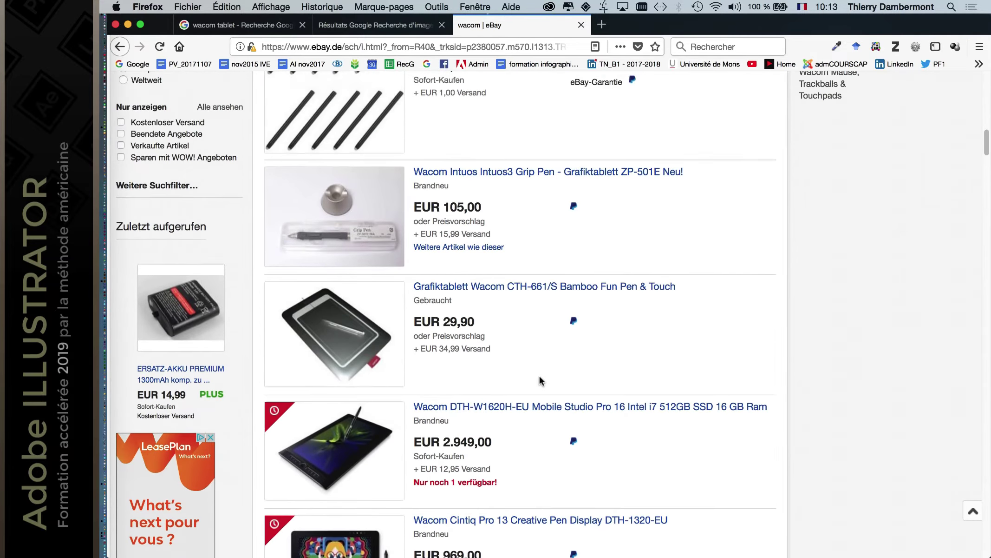
{"action": "scroll", "coordinate": [540, 380], "scroll_direction": "up", "scroll_amount": 1}
{"action": "scroll", "coordinate": [540, 380], "scroll_direction": "up", "scroll_amount": 1}
{"action": "scroll", "coordinate": [541, 380], "scroll_direction": "up", "scroll_amount": 1}
{"action": "scroll", "coordinate": [540, 380], "scroll_direction": "up", "scroll_amount": 1}
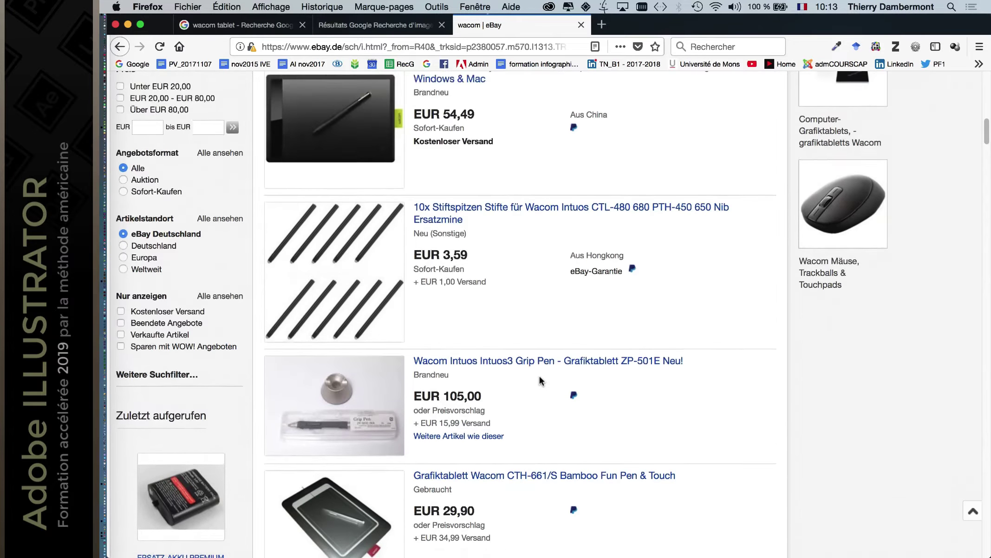
{"action": "scroll", "coordinate": [540, 380], "scroll_direction": "up", "scroll_amount": 2}
{"action": "scroll", "coordinate": [539, 380], "scroll_direction": "up", "scroll_amount": 3}
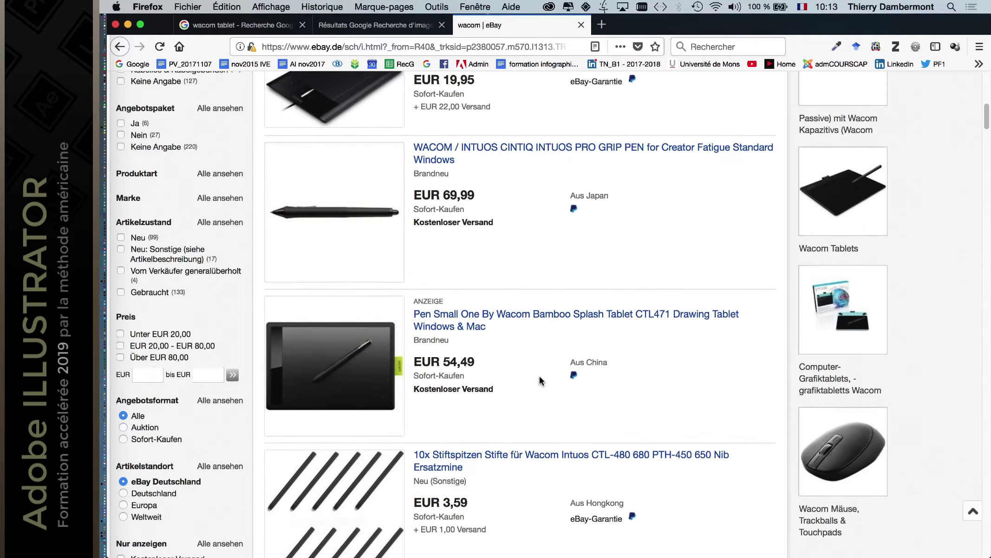
{"action": "scroll", "coordinate": [540, 380], "scroll_direction": "up", "scroll_amount": 2}
{"action": "scroll", "coordinate": [539, 380], "scroll_direction": "up", "scroll_amount": 3}
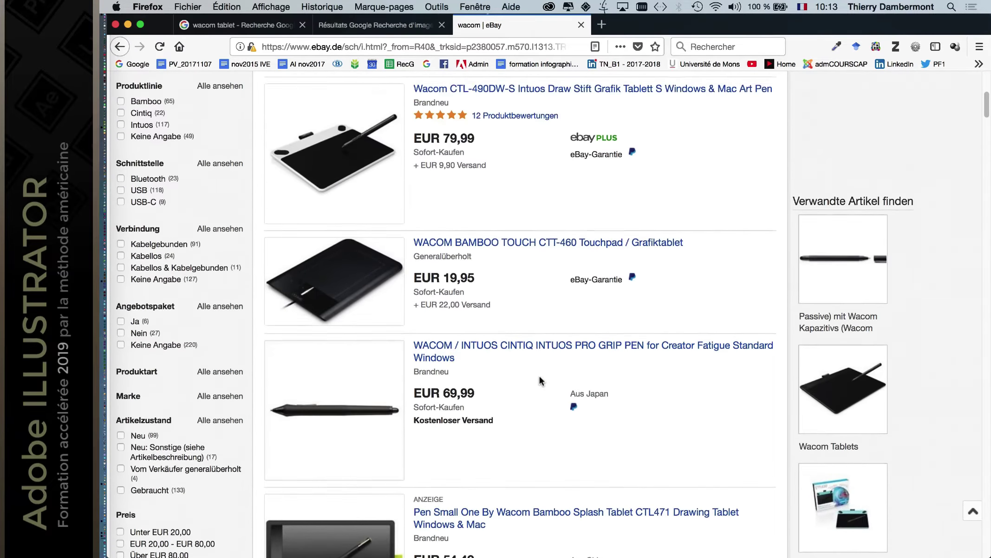
{"action": "scroll", "coordinate": [540, 381], "scroll_direction": "up", "scroll_amount": 3}
{"action": "scroll", "coordinate": [540, 380], "scroll_direction": "up", "scroll_amount": 1}
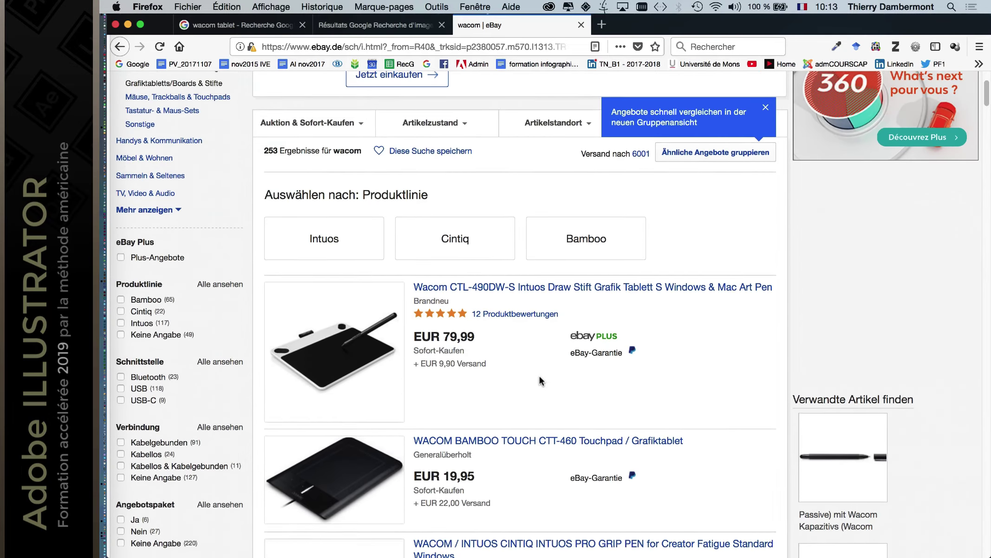
{"action": "scroll", "coordinate": [540, 380], "scroll_direction": "up", "scroll_amount": 1}
{"action": "scroll", "coordinate": [540, 380], "scroll_direction": "up", "scroll_amount": 1}
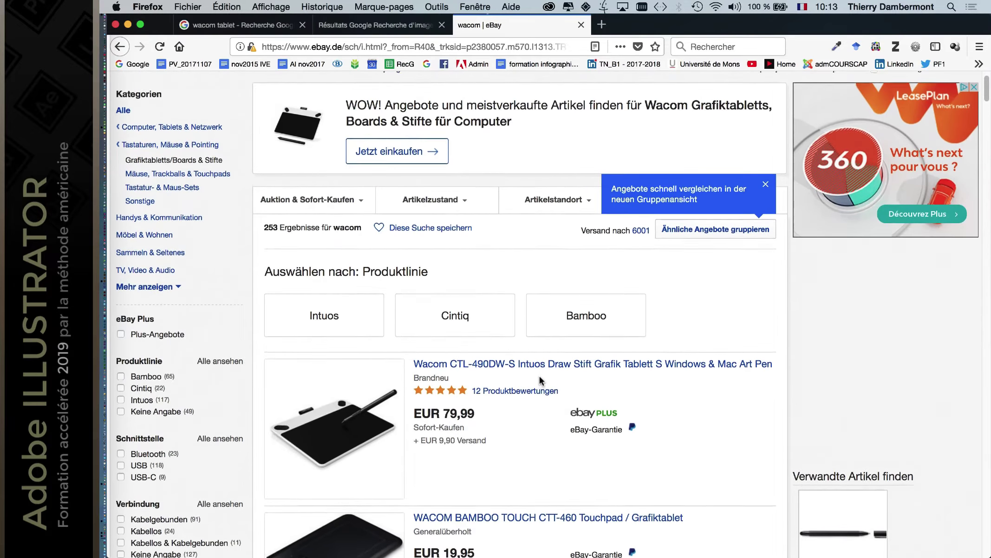
{"action": "scroll", "coordinate": [539, 380], "scroll_direction": "down", "scroll_amount": 1}
{"action": "scroll", "coordinate": [539, 380], "scroll_direction": "down", "scroll_amount": 1}
{"action": "scroll", "coordinate": [540, 381], "scroll_direction": "up", "scroll_amount": 3}
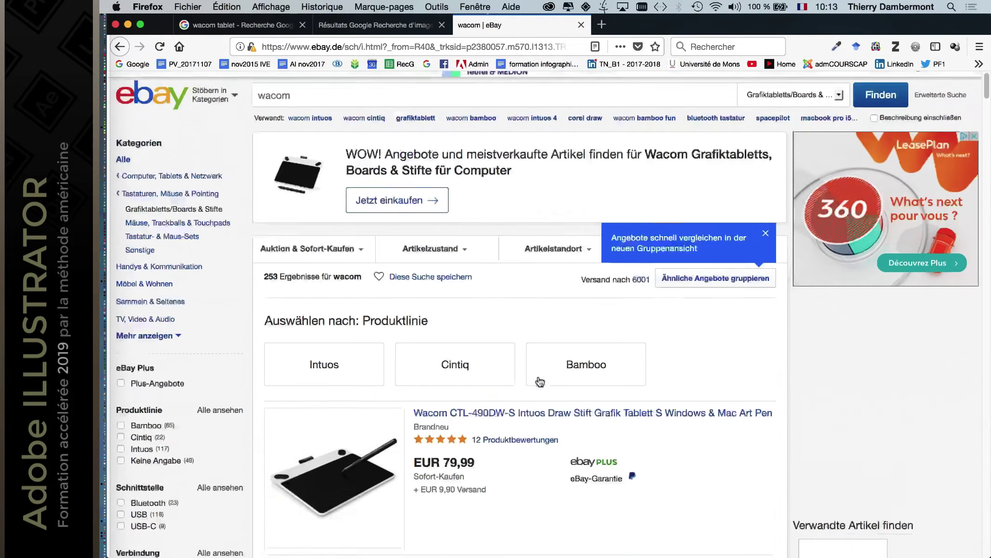
{"action": "scroll", "coordinate": [540, 381], "scroll_direction": "up", "scroll_amount": 1}
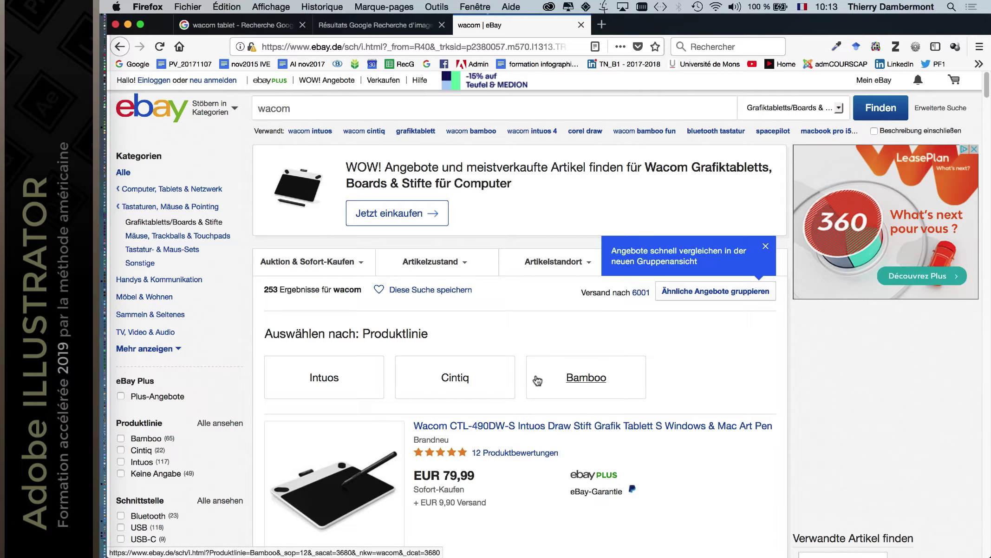
Change the eBay search query to 'wacom cintiq' and run it
{"action": "left_click", "coordinate": [290, 110]}
{"action": "type", "text": "in"}
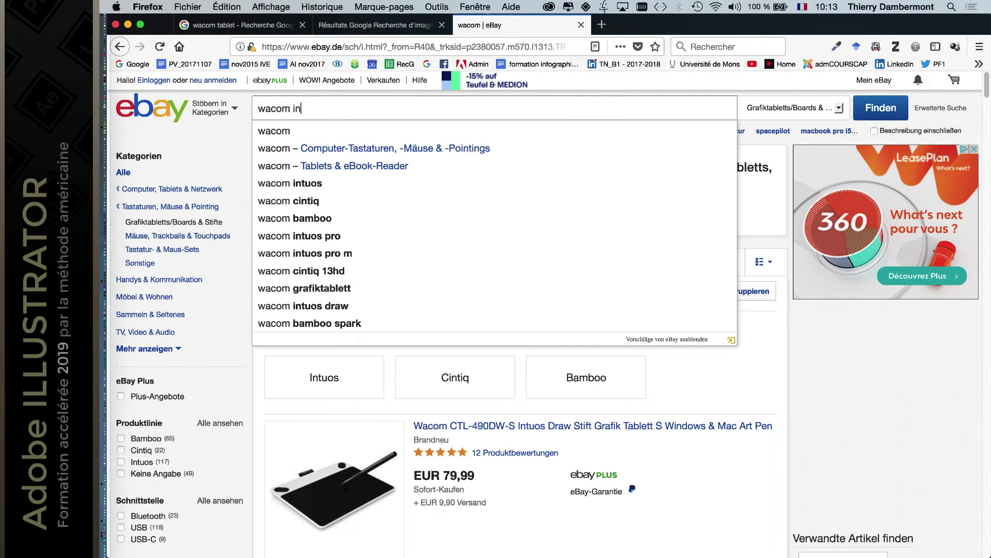
{"action": "type", "text": "tu"}
{"action": "key", "text": "BackSpace"}
{"action": "key", "text": "BackSpace"}
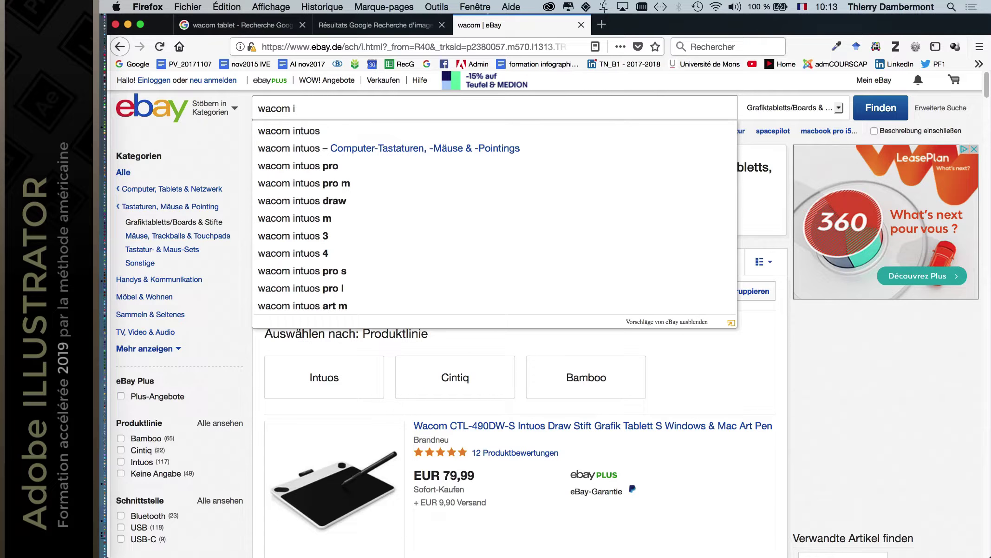
{"action": "key", "text": "BackSpace"}
{"action": "type", "text": "cin"}
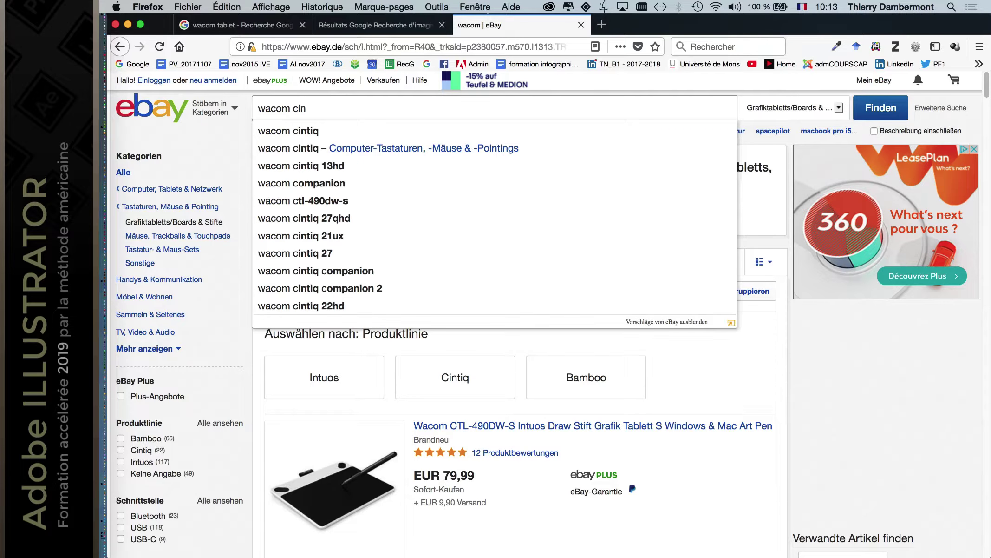
{"action": "type", "text": "tiq"}
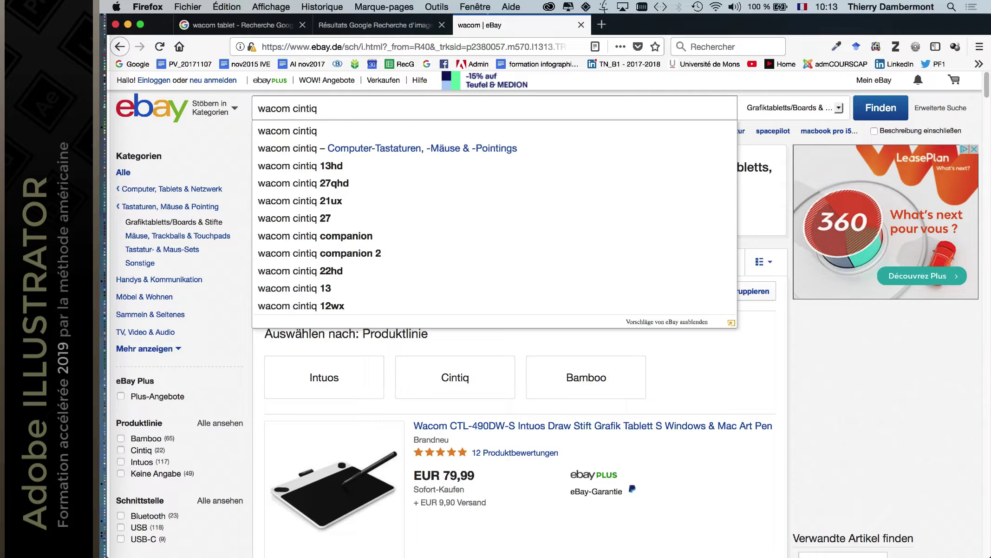
{"action": "key", "text": "Return"}
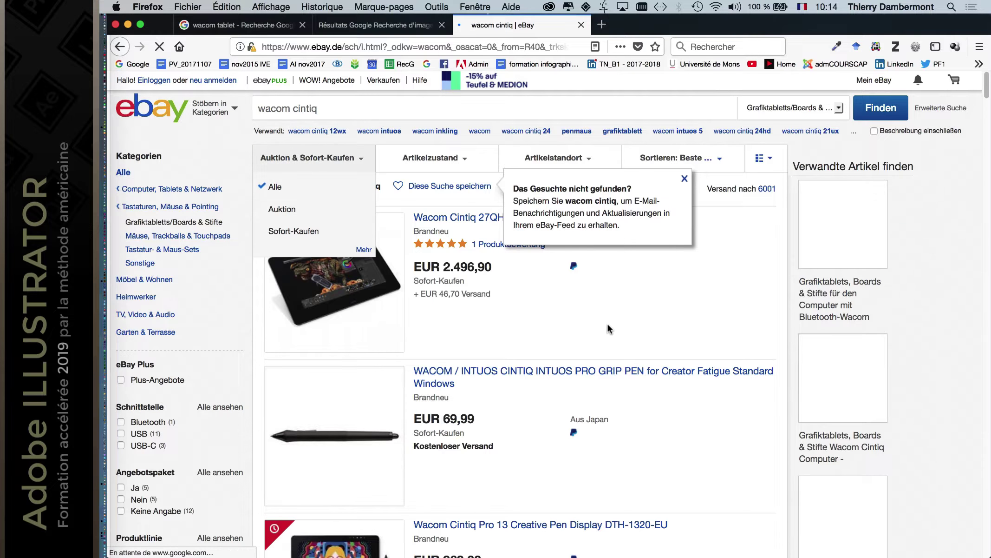
Scroll through the 22 'wacom cintiq' results, led by the Cintiq 27QHD at EUR 2,496.90
{"action": "scroll", "coordinate": [608, 327], "scroll_direction": "down", "scroll_amount": 1}
{"action": "scroll", "coordinate": [608, 327], "scroll_direction": "down", "scroll_amount": 3}
{"action": "scroll", "coordinate": [609, 326], "scroll_direction": "down", "scroll_amount": 2}
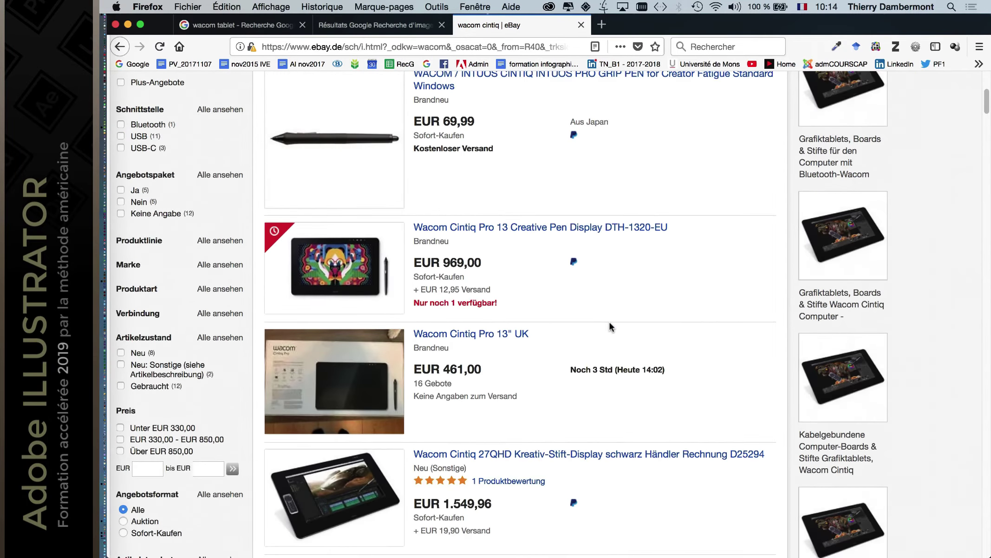
{"action": "scroll", "coordinate": [610, 326], "scroll_direction": "down", "scroll_amount": 5}
{"action": "scroll", "coordinate": [610, 323], "scroll_direction": "down", "scroll_amount": 4}
{"action": "scroll", "coordinate": [610, 323], "scroll_direction": "down", "scroll_amount": 1}
{"action": "scroll", "coordinate": [609, 323], "scroll_direction": "down", "scroll_amount": 4}
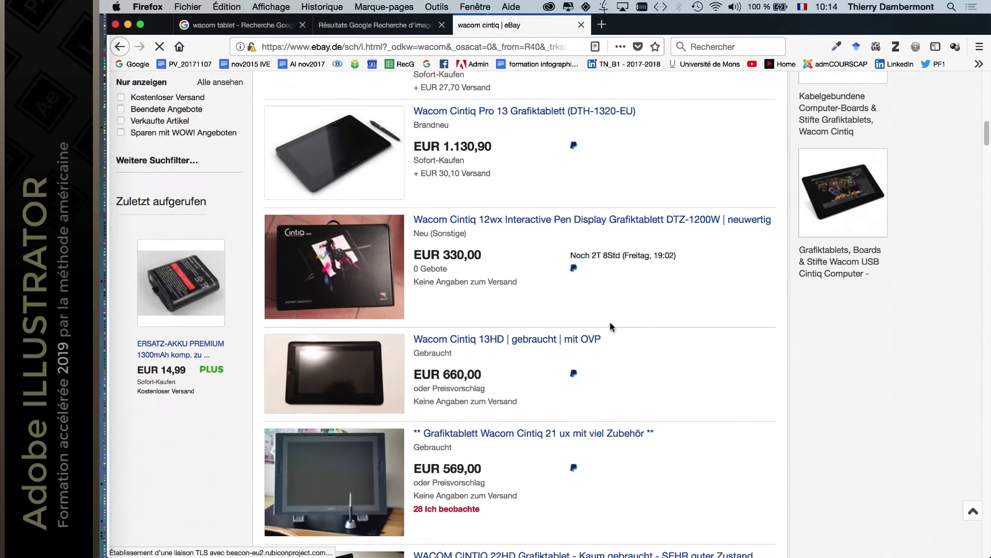
{"action": "scroll", "coordinate": [609, 320], "scroll_direction": "down", "scroll_amount": 5}
{"action": "scroll", "coordinate": [610, 326], "scroll_direction": "down", "scroll_amount": 1}
{"action": "scroll", "coordinate": [610, 327], "scroll_direction": "down", "scroll_amount": 5}
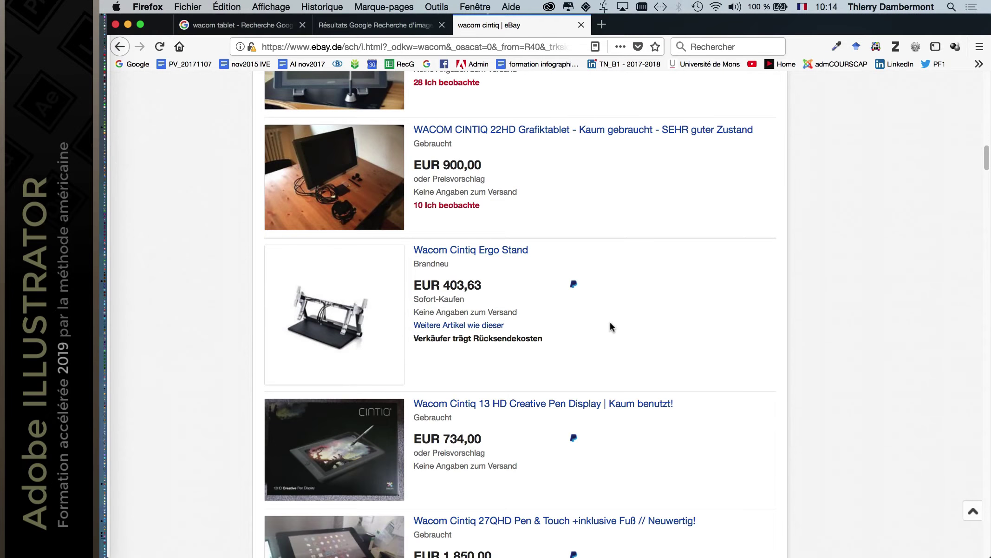
{"action": "scroll", "coordinate": [610, 327], "scroll_direction": "up", "scroll_amount": 15}
{"action": "scroll", "coordinate": [610, 320], "scroll_direction": "up", "scroll_amount": 14}
{"action": "scroll", "coordinate": [710, 251], "scroll_direction": "up", "scroll_amount": 2}
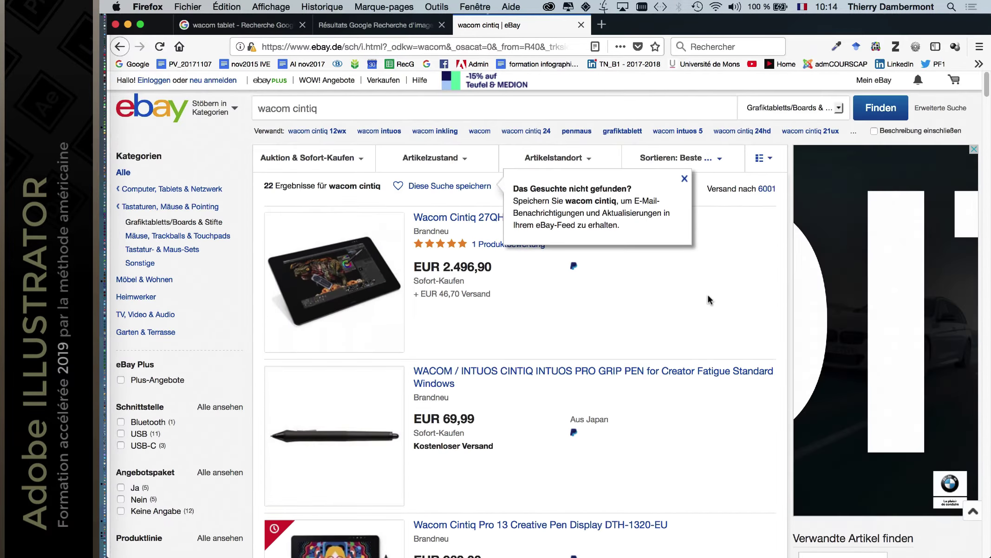
Dismiss the 'Das Gesuchte nicht gefunden?' notice and sort the results by highest price
{"action": "left_click", "coordinate": [685, 179]}
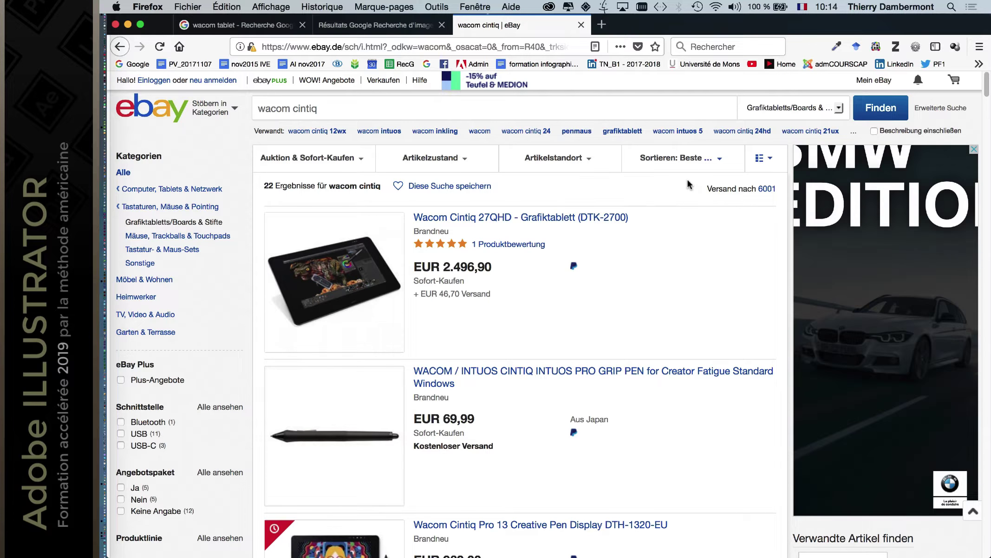
{"action": "left_click", "coordinate": [710, 165]}
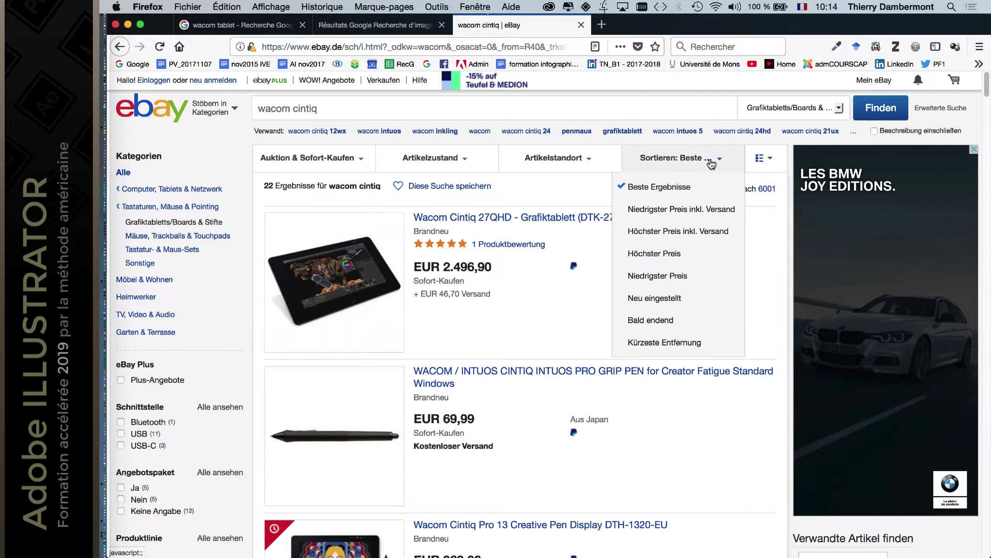
{"action": "left_click", "coordinate": [696, 263]}
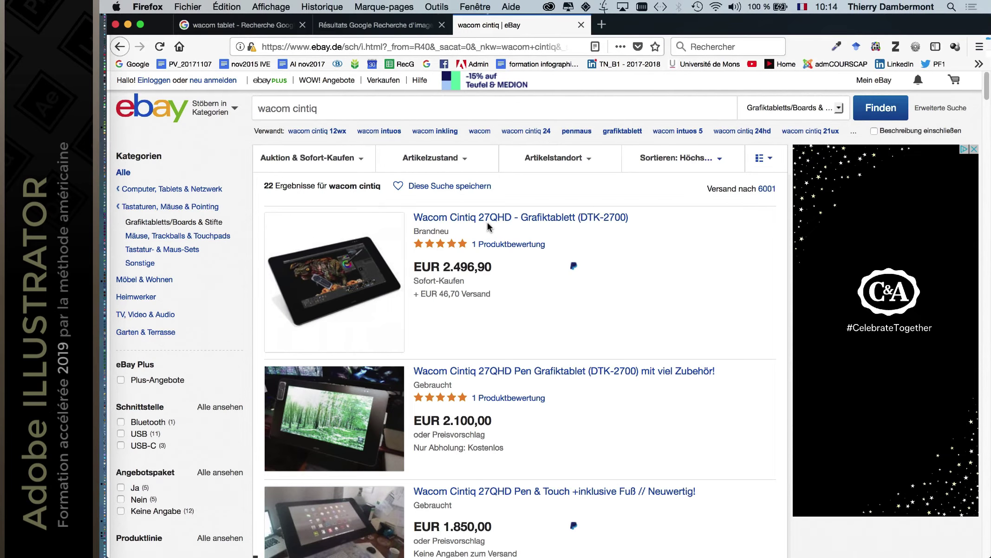
Close the eBay tab and the Google image results tab
{"action": "scroll", "coordinate": [535, 265], "scroll_direction": "down", "scroll_amount": 5}
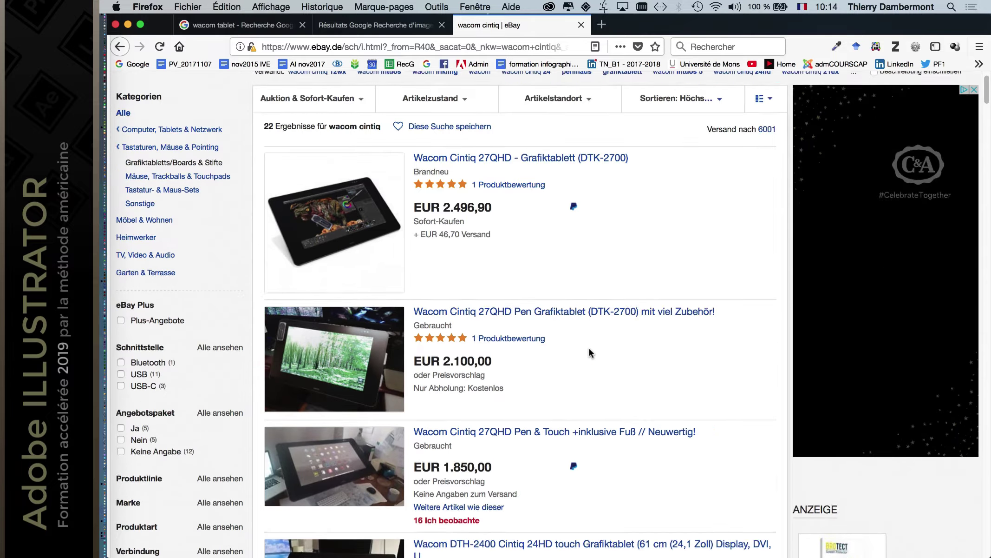
{"action": "scroll", "coordinate": [573, 309], "scroll_direction": "up", "scroll_amount": 5}
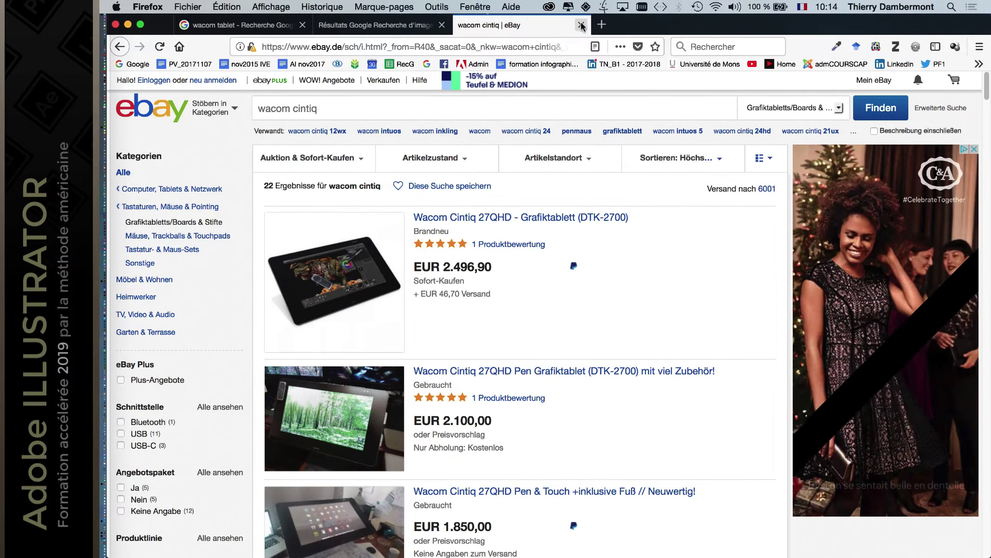
{"action": "left_click", "coordinate": [581, 24]}
{"action": "left_click", "coordinate": [443, 25]}
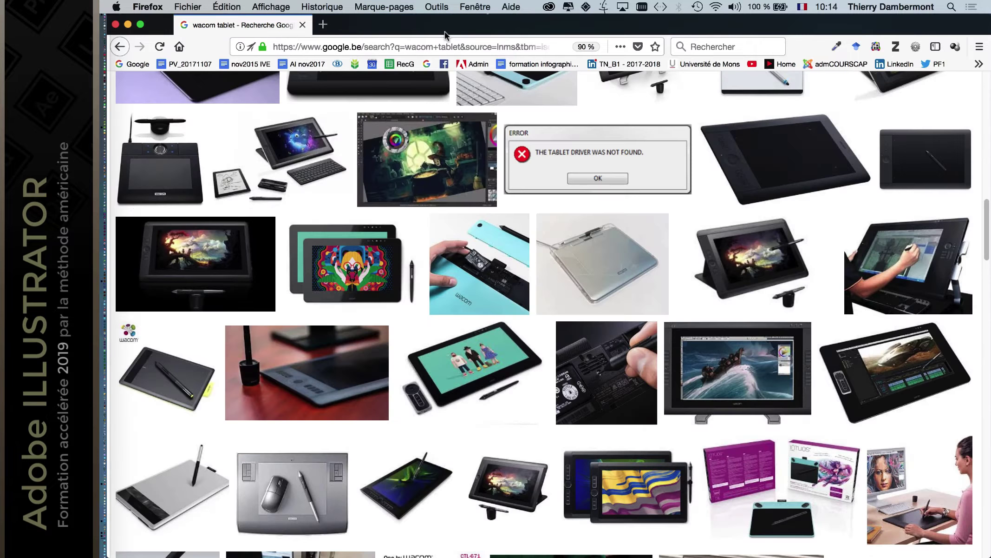
Close the Firefox window and bring Illustrator to the front
{"action": "left_click", "coordinate": [115, 24]}
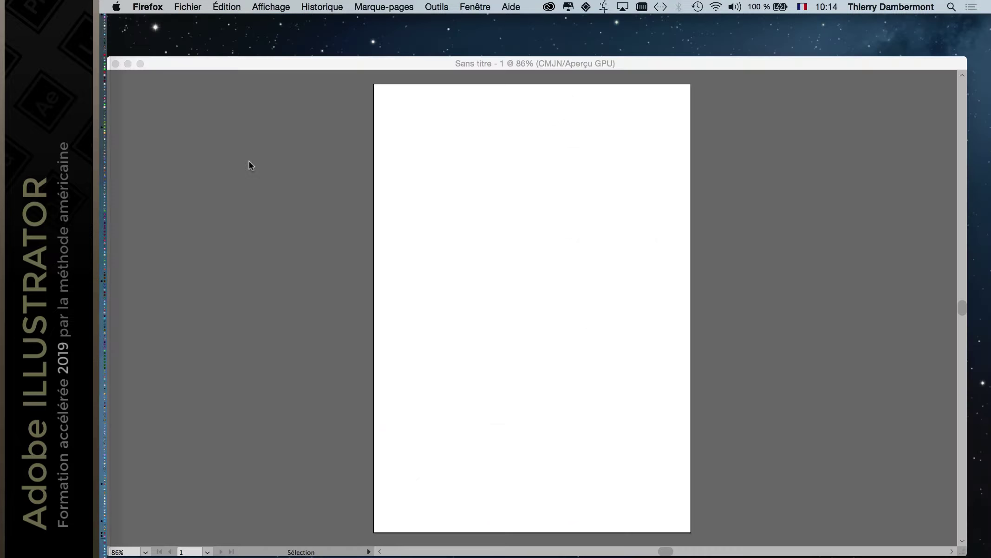
{"action": "left_click", "coordinate": [430, 66]}
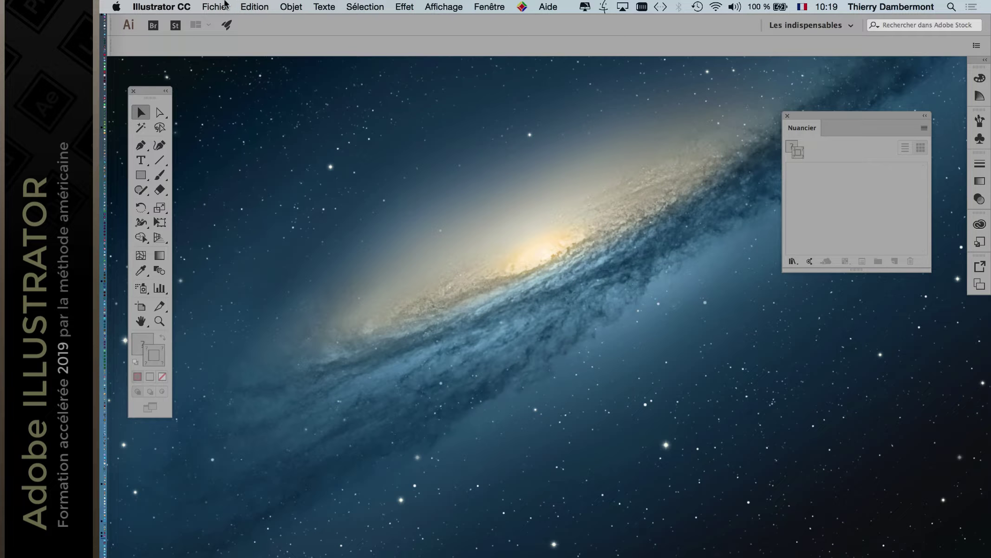
Create a new A4 document and move the Tools panel beside the artboard
{"action": "left_click", "coordinate": [216, 6]}
{"action": "left_click", "coordinate": [226, 22]}
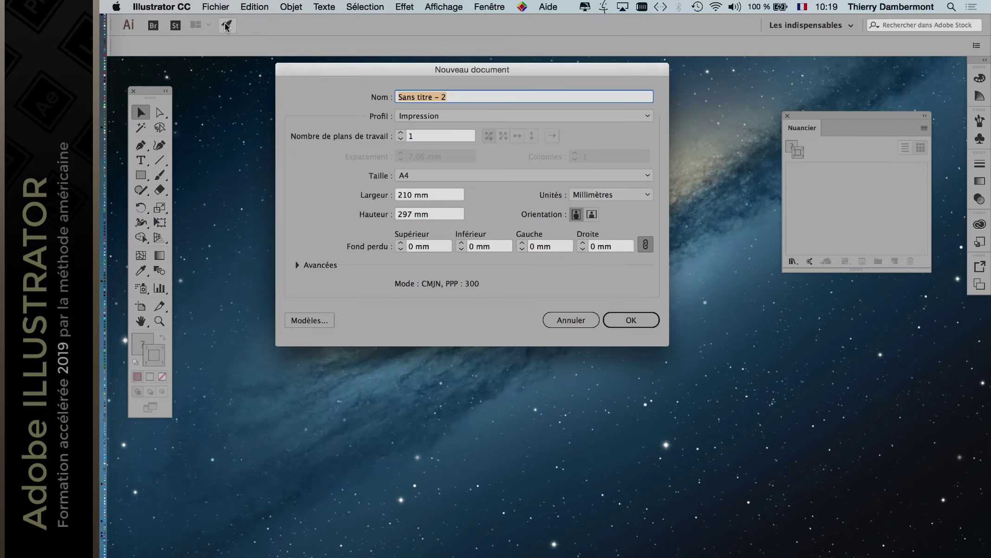
{"action": "left_click", "coordinate": [640, 321]}
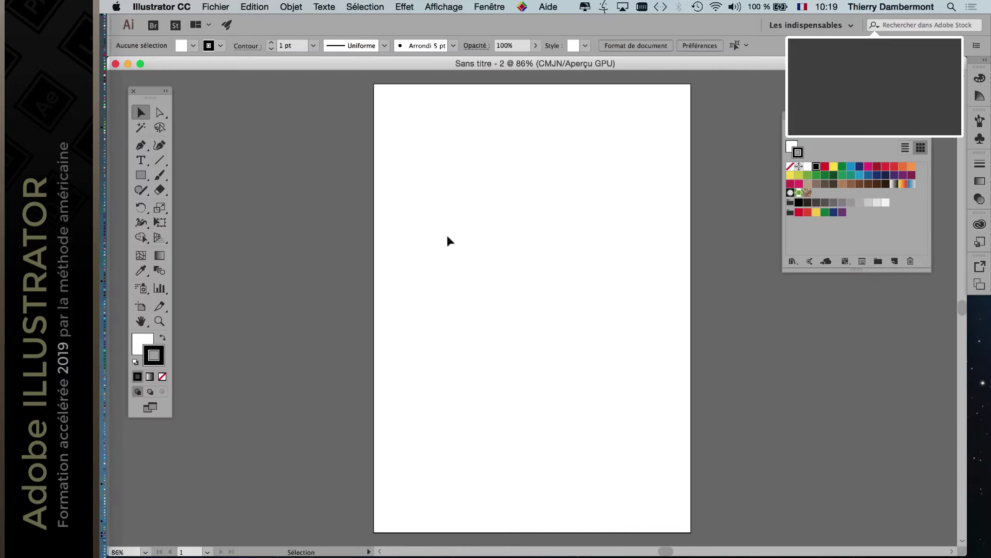
{"action": "left_click", "coordinate": [943, 46]}
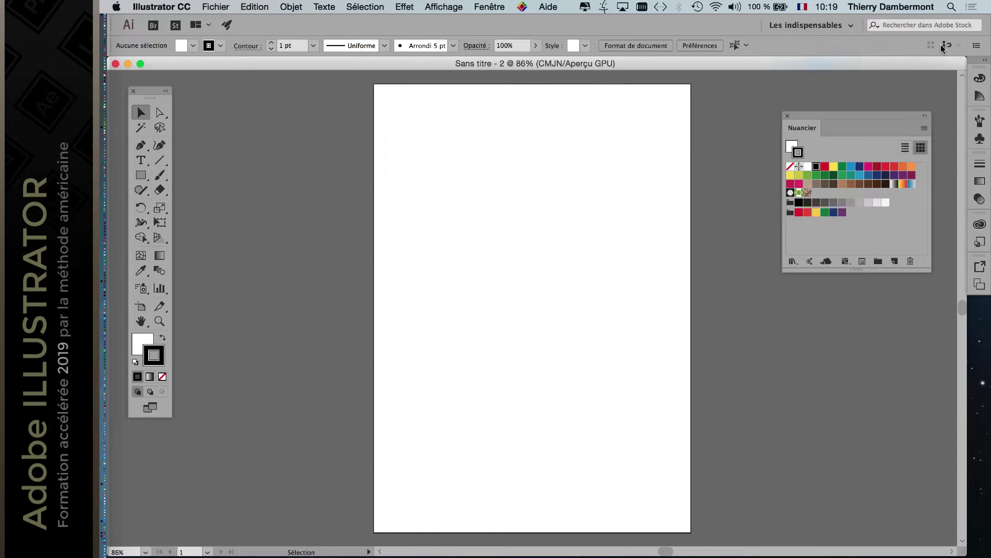
{"action": "mouse_move", "coordinate": [144, 85]}
{"action": "left_mouse_down"}
{"action": "mouse_move", "coordinate": [337, 96]}
{"action": "mouse_move", "coordinate": [327, 100]}
{"action": "left_mouse_up"}
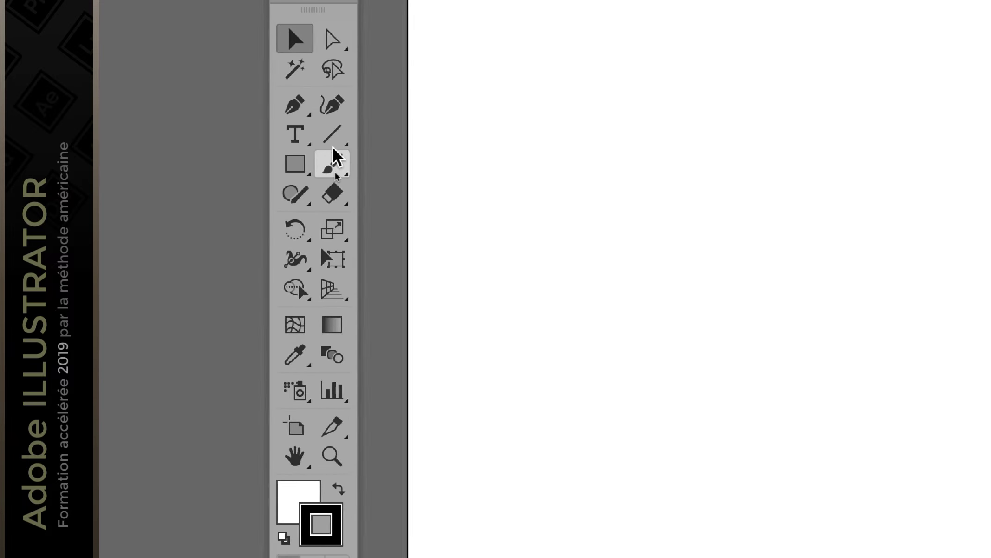
Draw two overlapping rectangles and two circles on the artboard, then deselect
{"action": "left_click", "coordinate": [193, 152]}
{"action": "left_click_drag", "start_coordinate": [418, 101], "coordinate": [550, 193]}
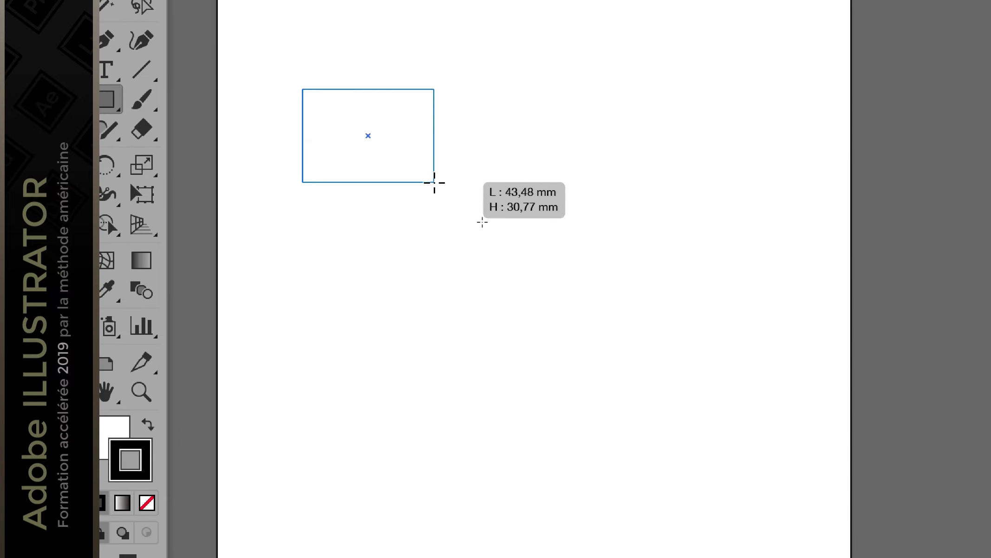
{"action": "left_click_drag", "start_coordinate": [454, 176], "coordinate": [566, 243]}
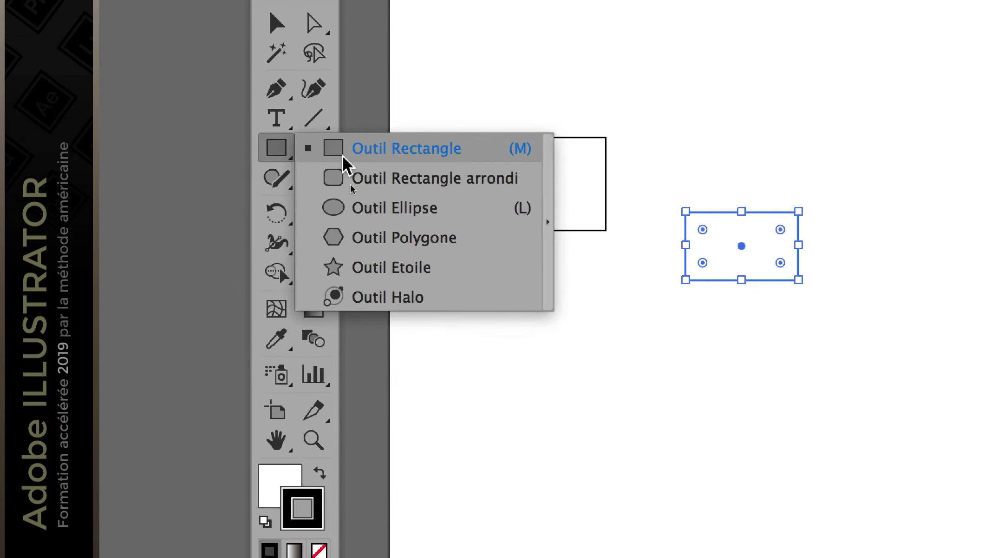
{"action": "left_click_drag", "start_coordinate": [329, 158], "coordinate": [415, 218]}
{"action": "mouse_move", "coordinate": [347, 273]}
{"action": "left_mouse_down"}
{"action": "mouse_move", "coordinate": [437, 192]}
{"action": "mouse_move", "coordinate": [428, 192]}
{"action": "mouse_move", "coordinate": [502, 99]}
{"action": "left_mouse_up"}
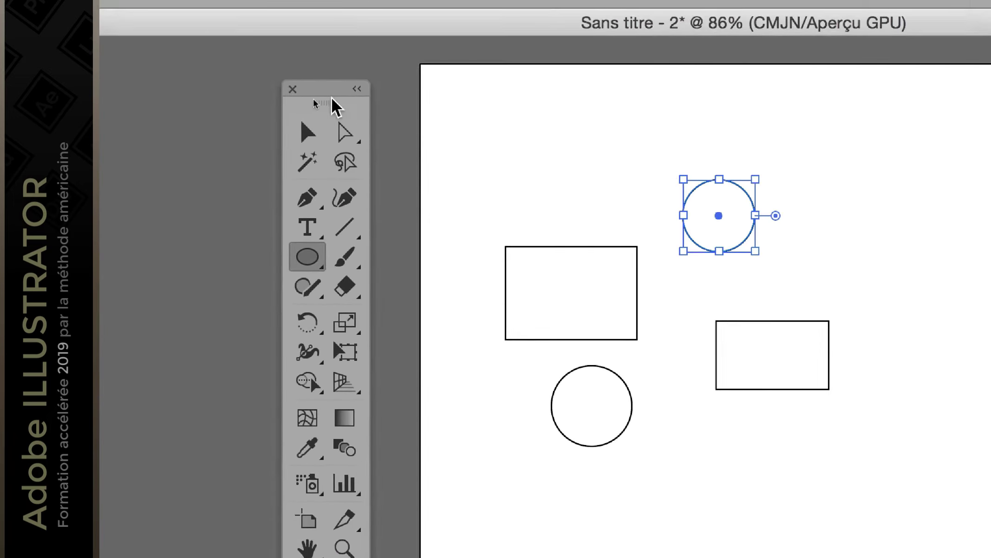
{"action": "left_click", "coordinate": [242, 91]}
{"action": "left_click", "coordinate": [368, 123]}
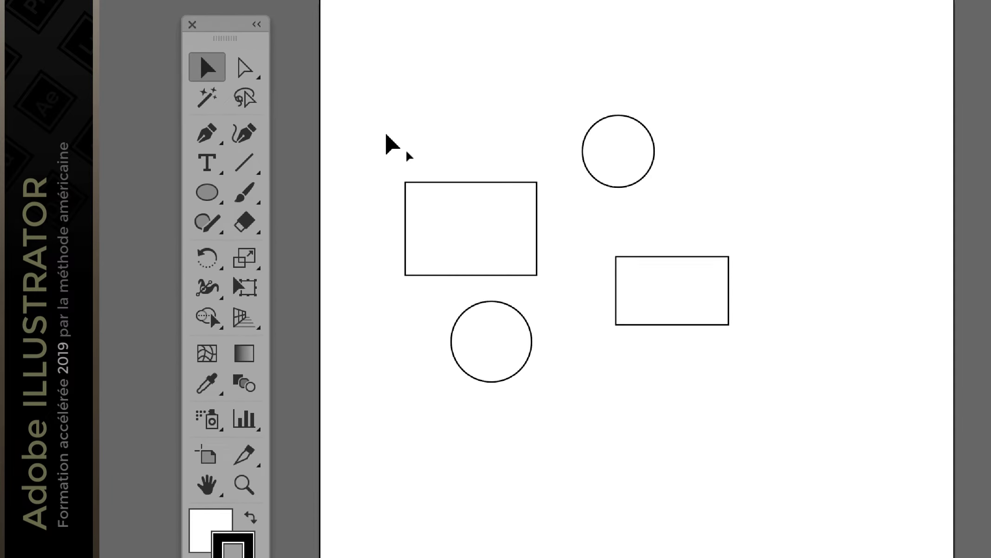
Set both Fill and Stroke to None on all four selected shapes, then deselect
{"action": "left_click_drag", "start_coordinate": [374, 109], "coordinate": [725, 407]}
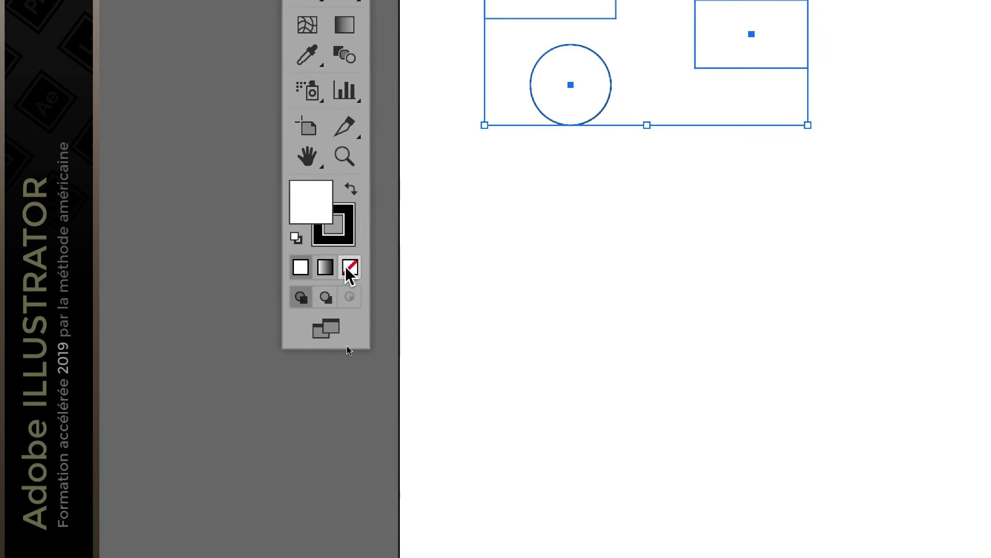
{"action": "left_click", "coordinate": [379, 298]}
{"action": "left_click", "coordinate": [344, 258]}
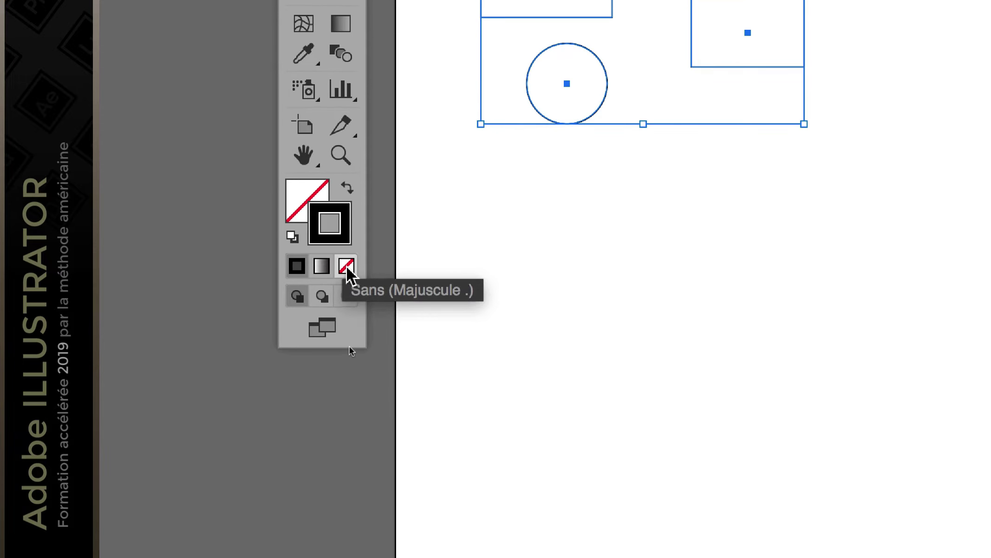
{"action": "left_click", "coordinate": [352, 282]}
{"action": "left_click", "coordinate": [330, 244]}
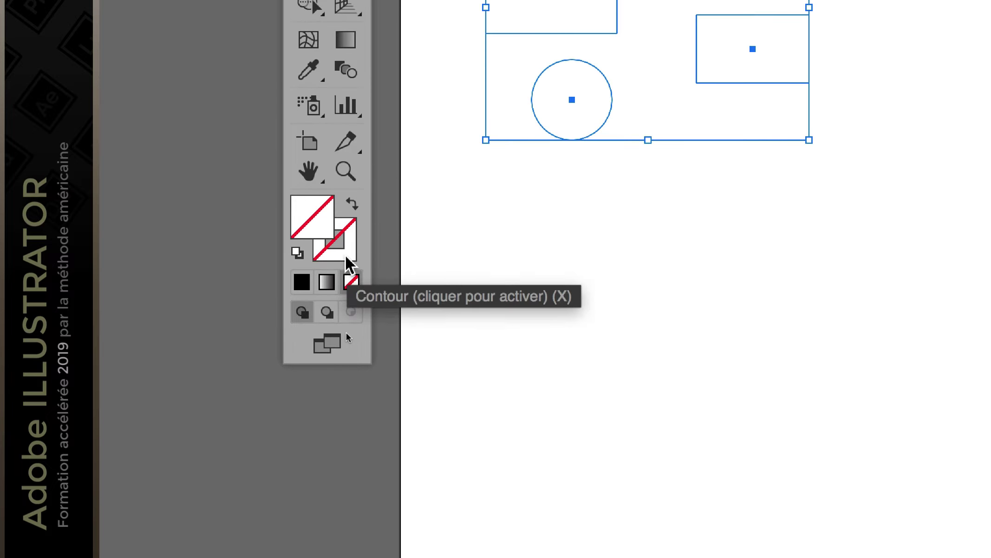
{"action": "left_click", "coordinate": [349, 238]}
{"action": "left_click", "coordinate": [395, 261]}
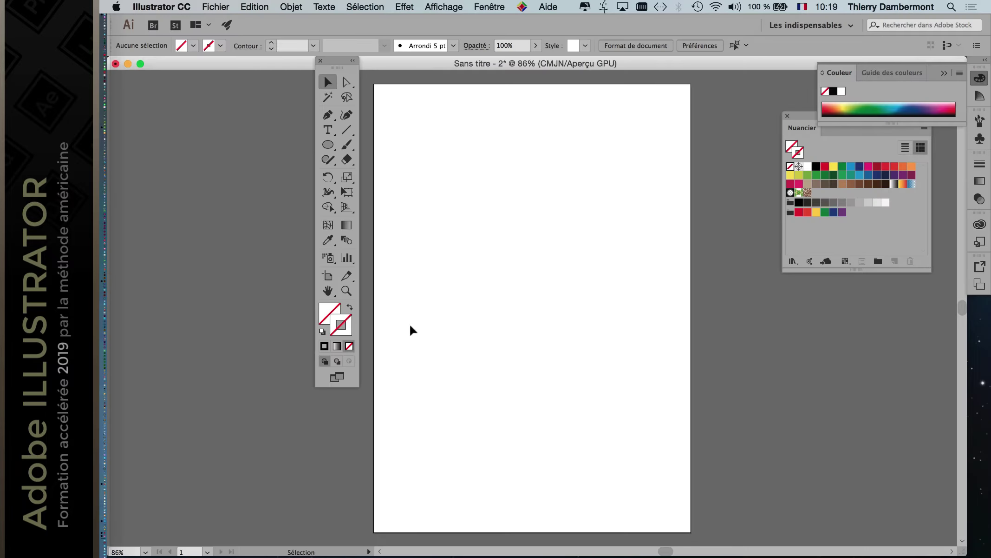
{"action": "left_click_drag", "start_coordinate": [337, 65], "coordinate": [187, 104]}
Show the shapes in Outline view, zoom in, then return to GPU Preview
{"action": "left_click", "coordinate": [443, 6]}
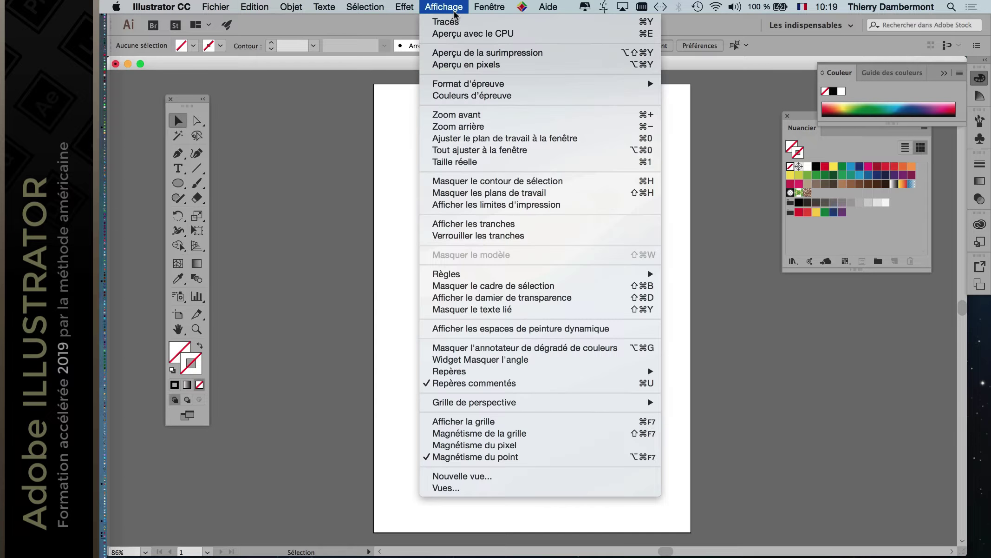
{"action": "left_click", "coordinate": [468, 22]}
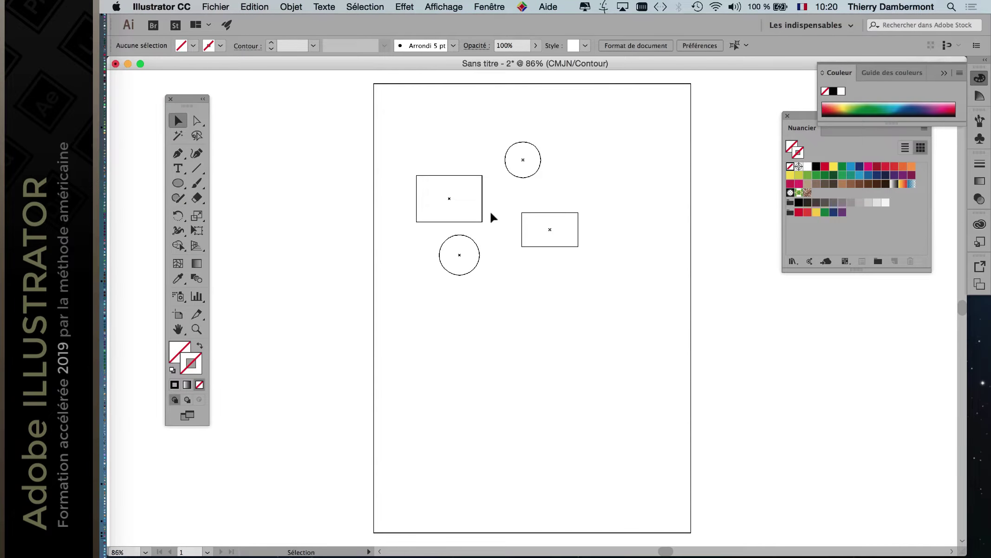
{"action": "scroll", "coordinate": [493, 217], "scroll_direction": "up", "scroll_amount": 5}
{"action": "left_click_drag", "start_coordinate": [488, 212], "coordinate": [477, 264]}
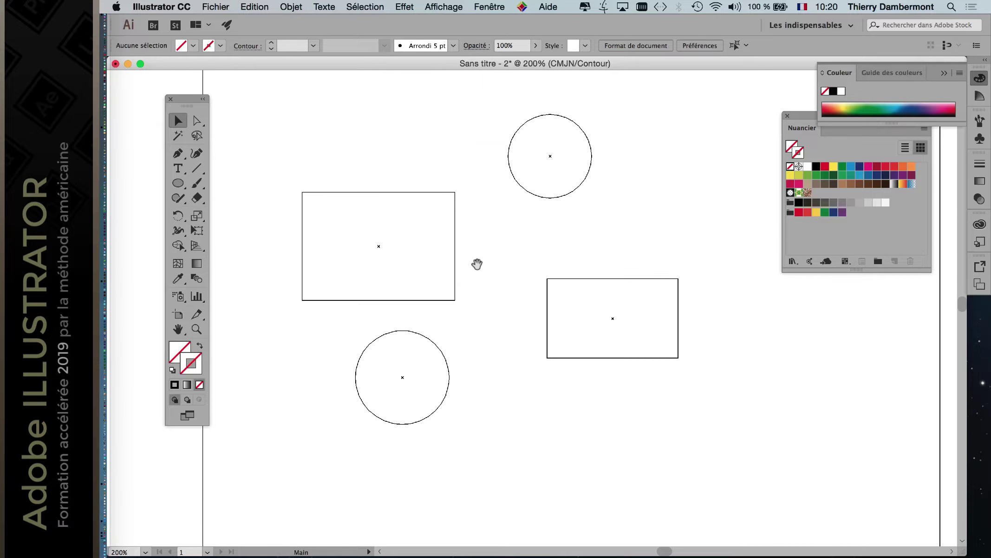
{"action": "left_click", "coordinate": [395, 193]}
{"action": "left_click", "coordinate": [513, 207]}
{"action": "left_click", "coordinate": [443, 7]}
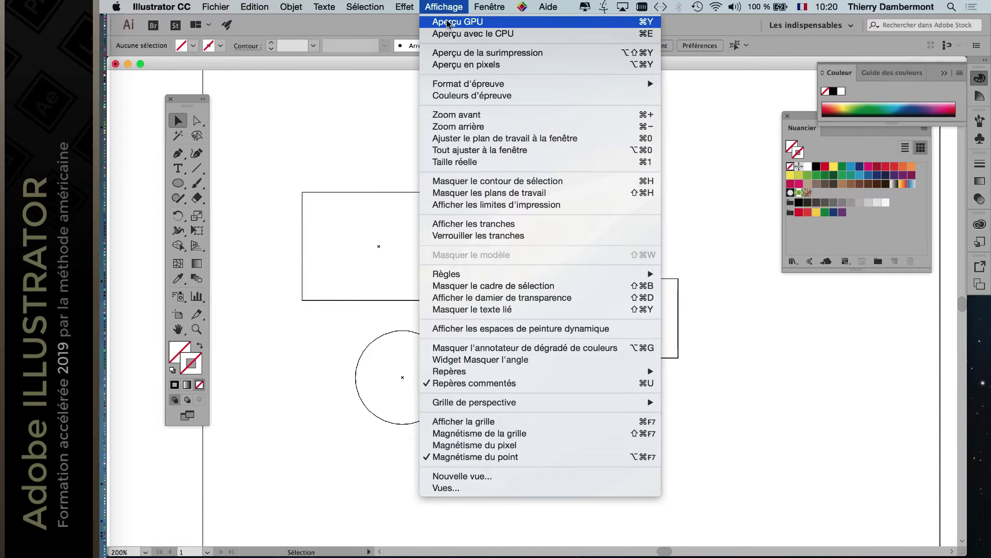
{"action": "left_click", "coordinate": [448, 22]}
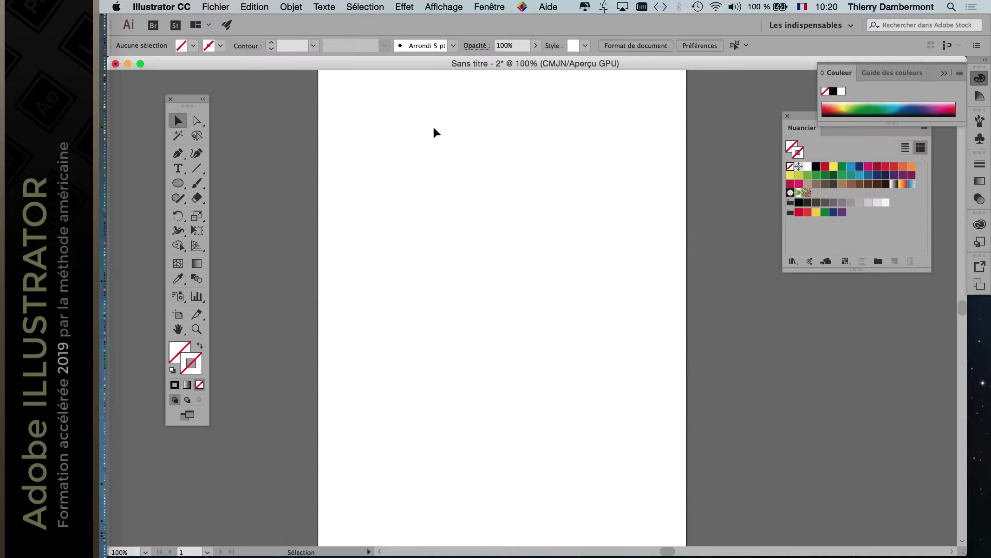
Marquee-select the invisible shapes, delete them and undo to prove they still exist
{"action": "left_click_drag", "start_coordinate": [272, 103], "coordinate": [634, 409]}
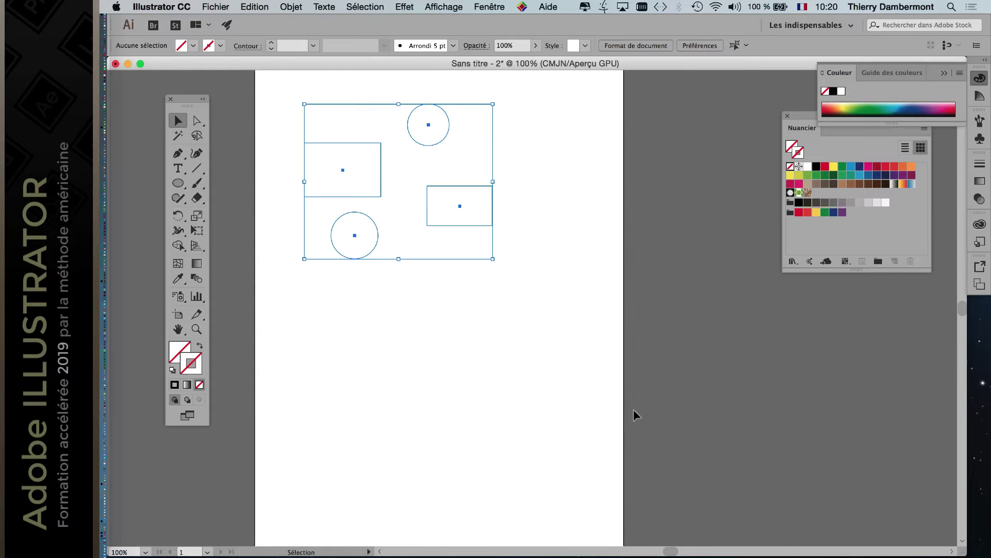
{"action": "left_click_drag", "start_coordinate": [267, 83], "coordinate": [572, 294]}
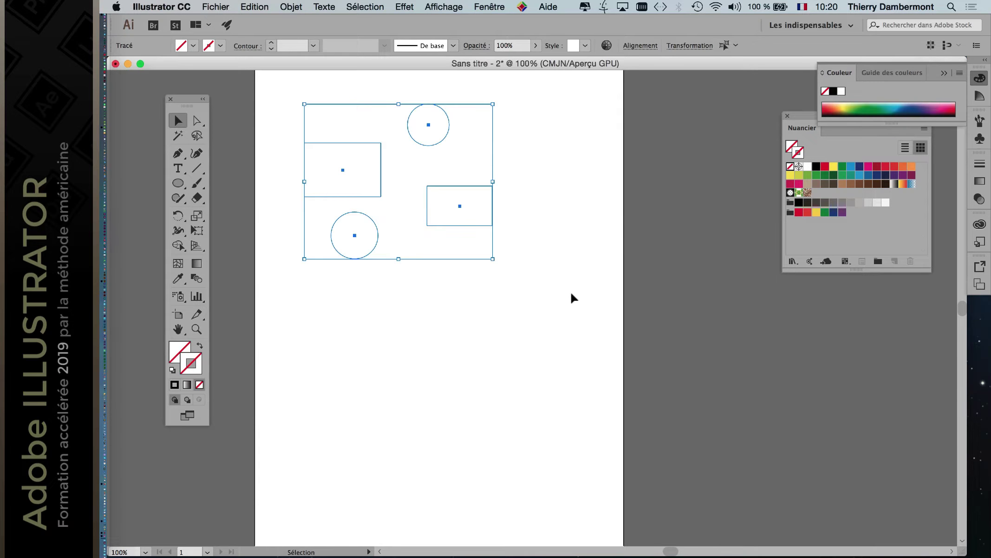
{"action": "key", "text": "Delete"}
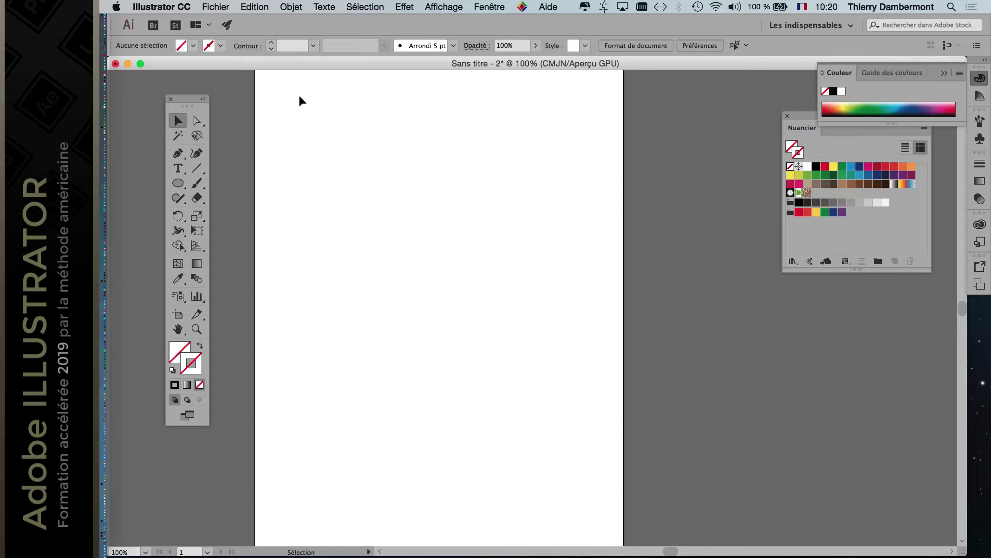
{"action": "key", "text": "ctrl+z"}
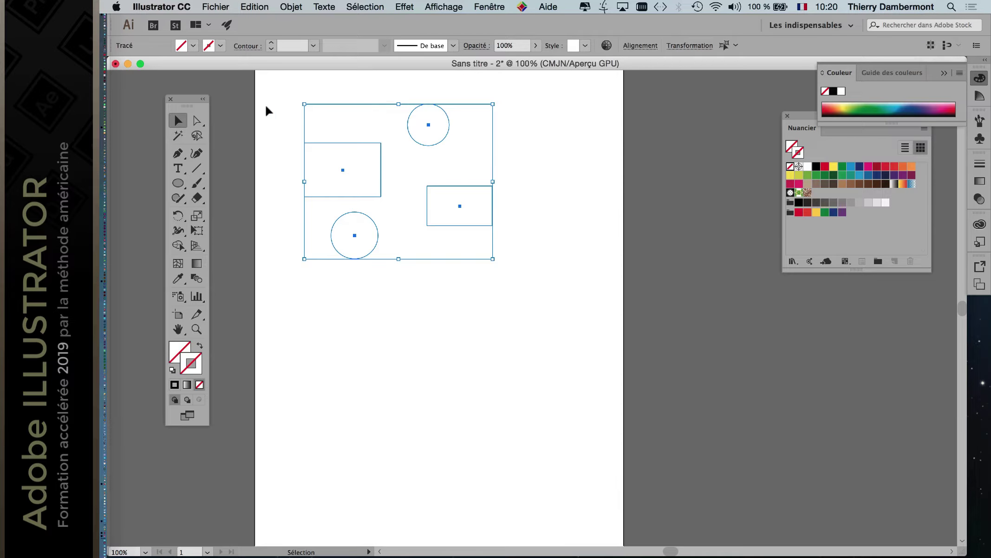
{"action": "key", "text": "Delete"}
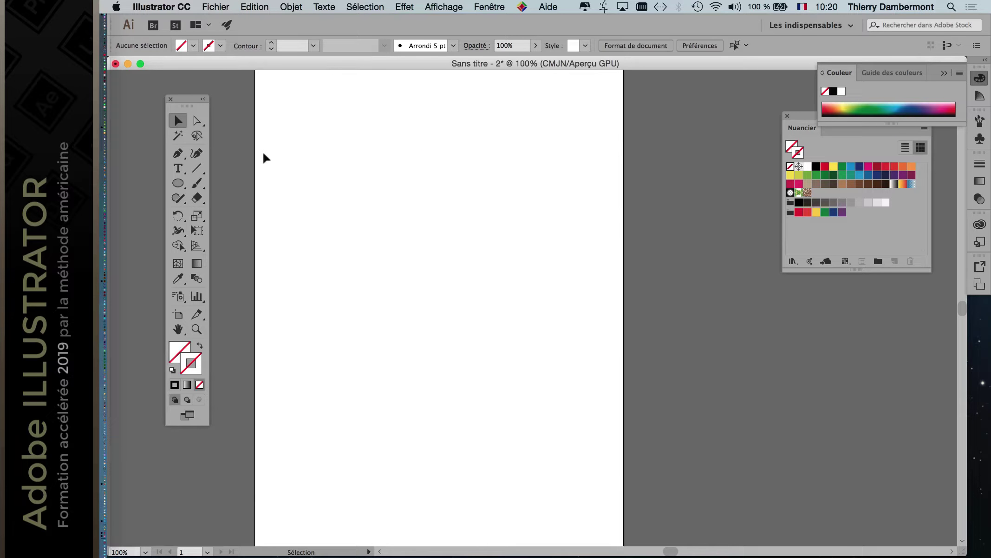
{"action": "mouse_move", "coordinate": [269, 84]}
{"action": "left_mouse_down"}
{"action": "mouse_move", "coordinate": [542, 280]}
{"action": "mouse_move", "coordinate": [576, 322]}
{"action": "left_mouse_up"}
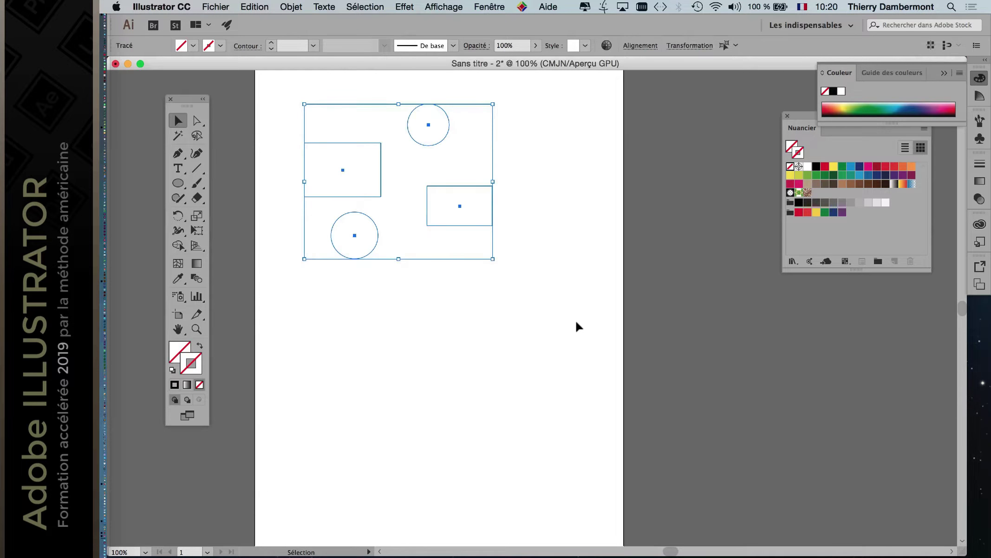
{"action": "key", "text": "Delete"}
{"action": "key", "text": "ctrl+z"}
Open the Calques (Layers) panel and move it up and left
{"action": "left_click", "coordinate": [502, 9]}
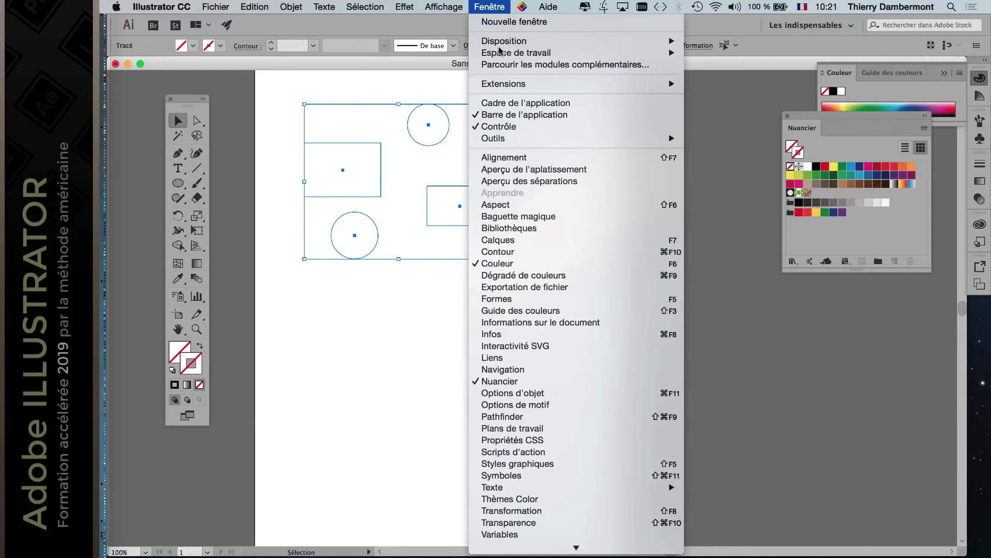
{"action": "left_click", "coordinate": [518, 240]}
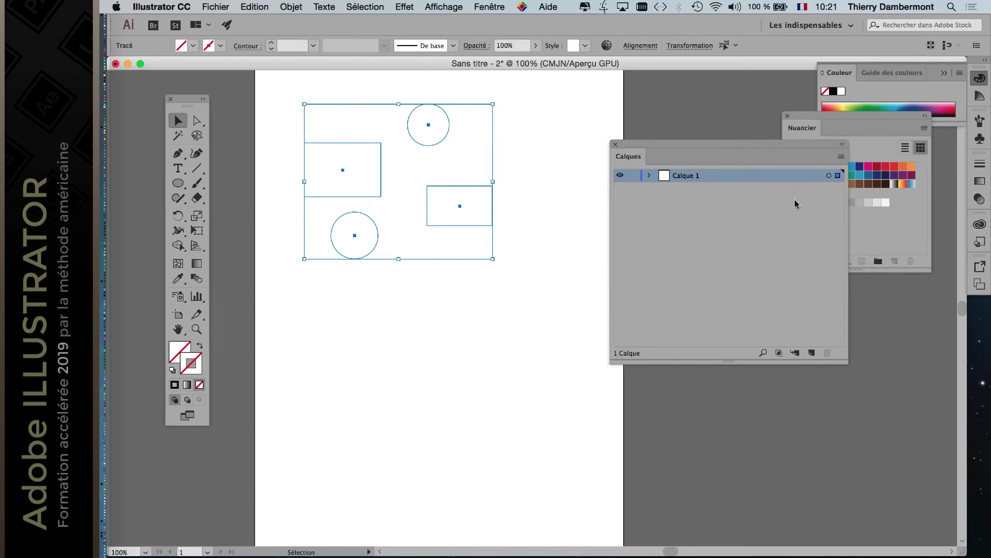
{"action": "left_click_drag", "start_coordinate": [671, 143], "coordinate": [555, 116]}
Set the Layers row size to 60, expand Calque 1 and make the list taller
{"action": "left_click", "coordinate": [724, 129]}
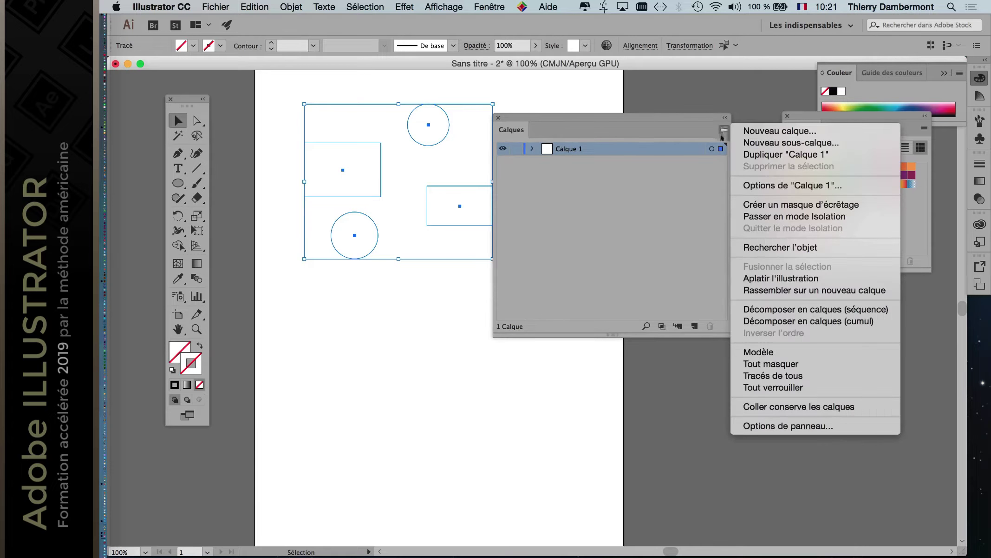
{"action": "left_click", "coordinate": [764, 426]}
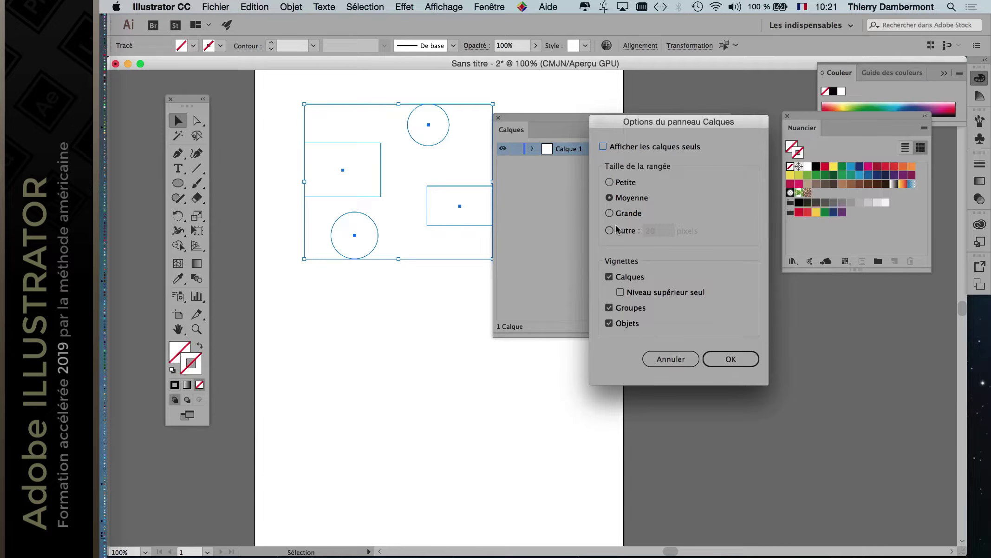
{"action": "left_click", "coordinate": [610, 231]}
{"action": "double_click", "coordinate": [649, 231]}
{"action": "type", "text": "60"}
{"action": "key", "text": "Return"}
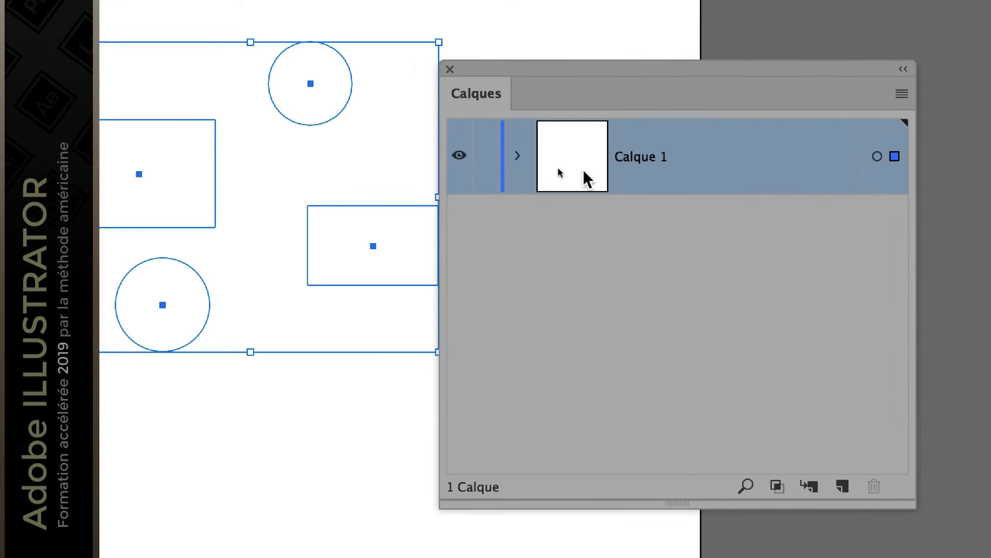
{"action": "left_click", "coordinate": [560, 167]}
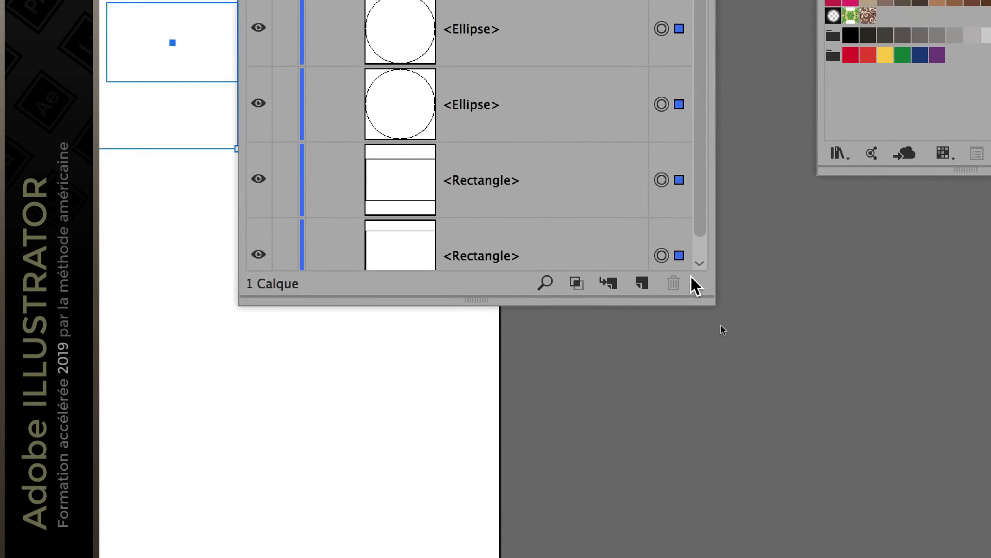
{"action": "left_click_drag", "start_coordinate": [727, 334], "coordinate": [741, 421]}
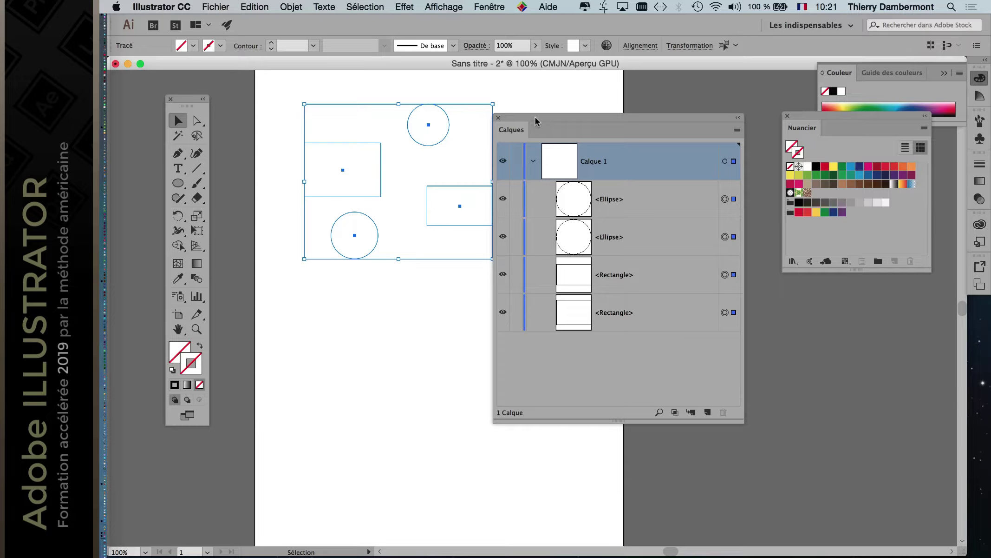
Group the four shapes with Objet > Associer and expand the new <Groupe> in Calques
{"action": "left_click_drag", "start_coordinate": [535, 118], "coordinate": [561, 102]}
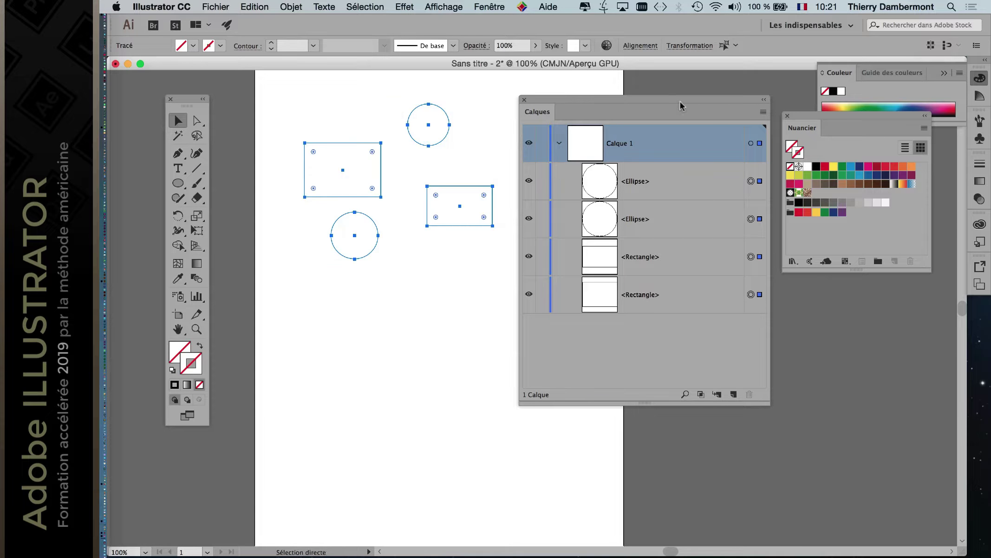
{"action": "left_click", "coordinate": [293, 6]}
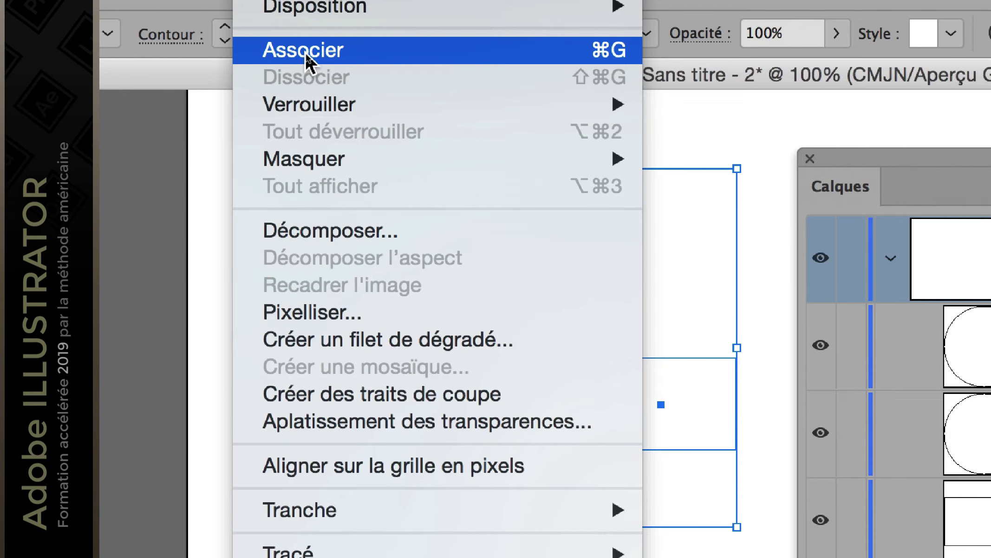
{"action": "left_click", "coordinate": [306, 51]}
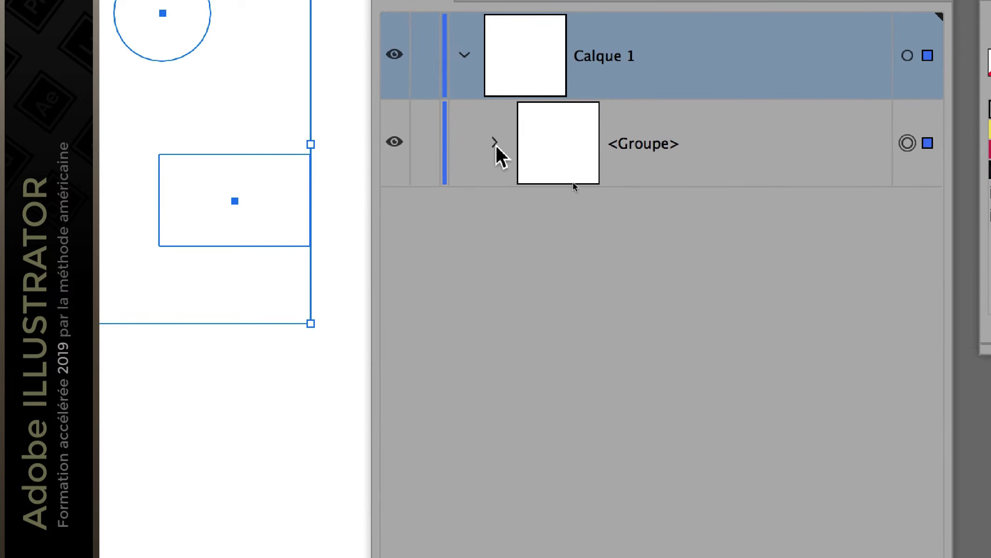
{"action": "left_click", "coordinate": [494, 143]}
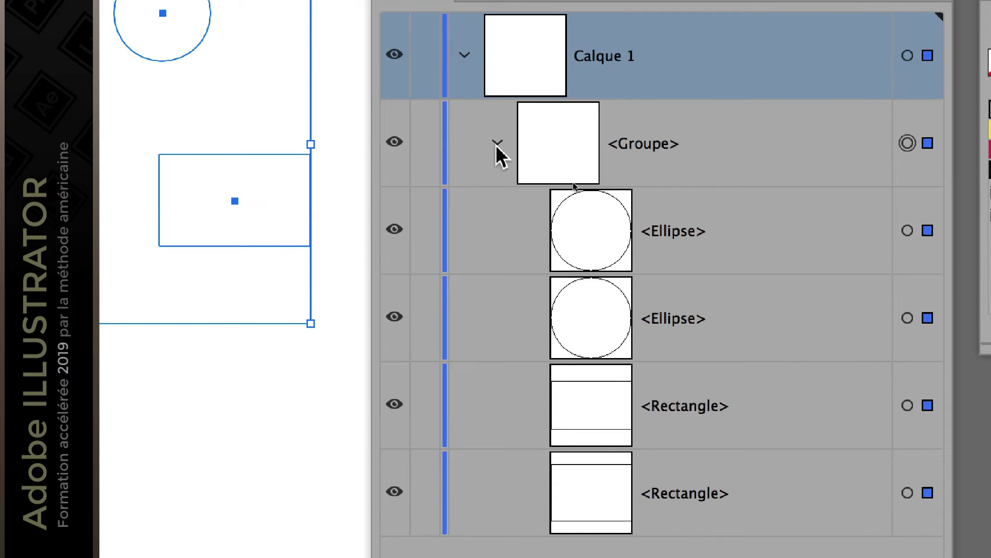
{"action": "left_click", "coordinate": [496, 143]}
{"action": "left_click", "coordinate": [496, 144]}
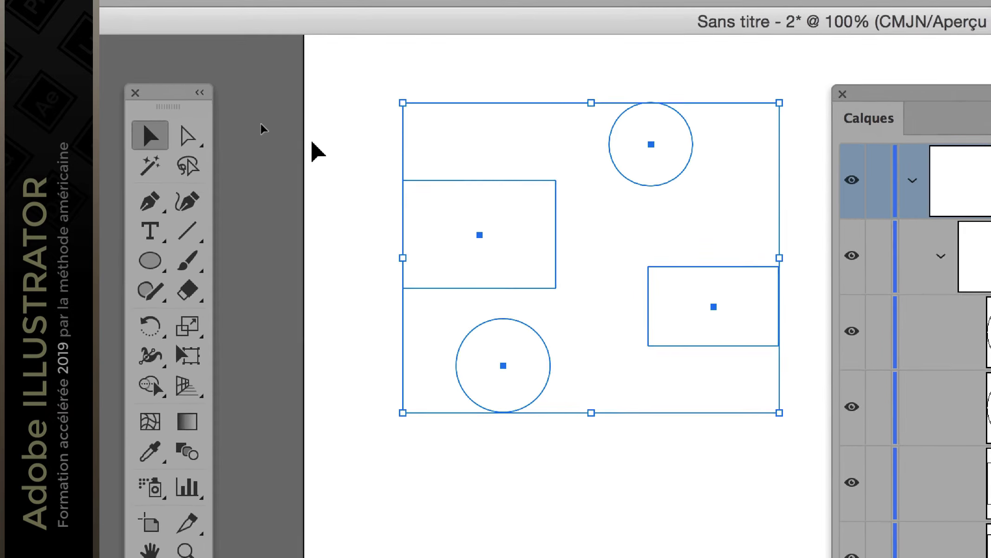
Reselect the shape group, target its circle in Calques, and collapse its <Groupe> row
{"action": "left_click", "coordinate": [261, 124]}
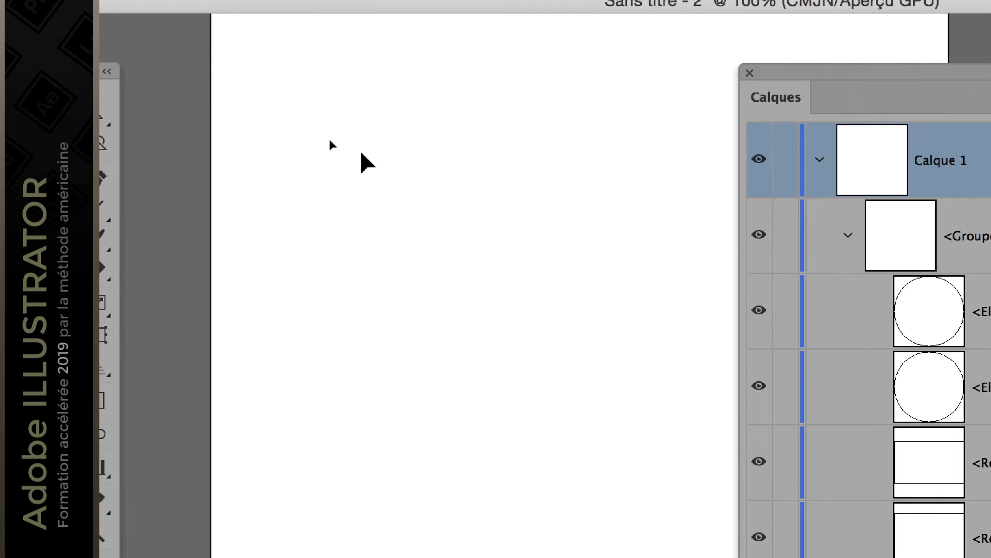
{"action": "left_click", "coordinate": [361, 157]}
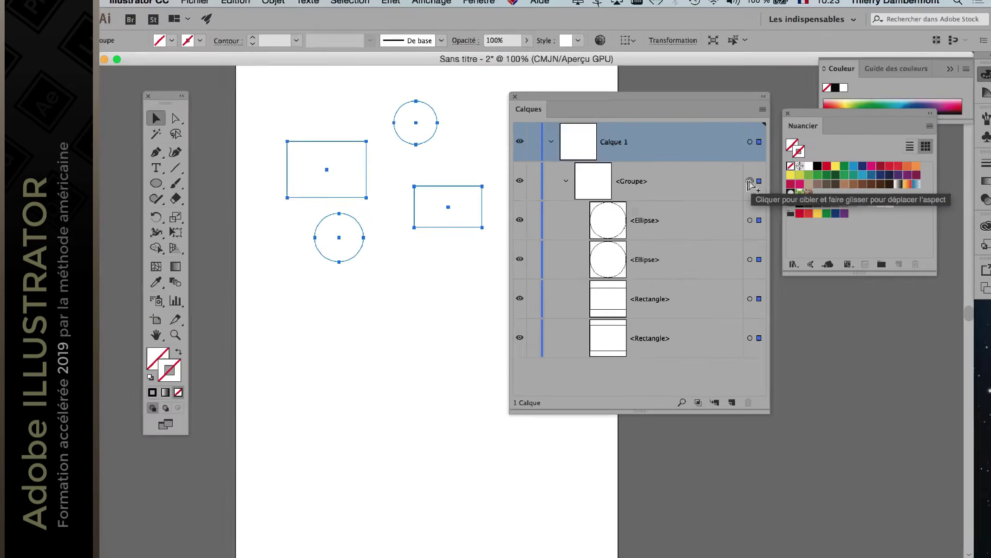
{"action": "left_click", "coordinate": [751, 180]}
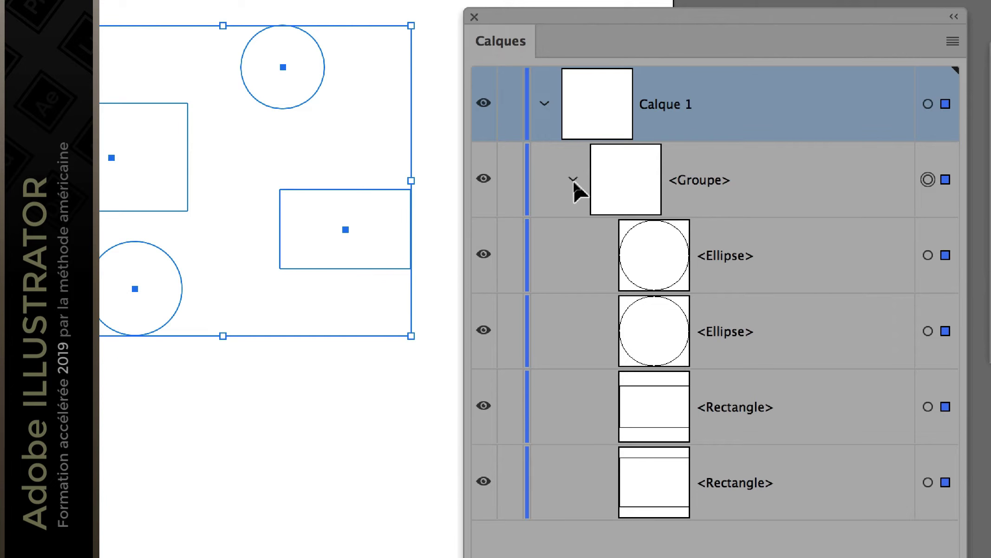
{"action": "left_click", "coordinate": [573, 180]}
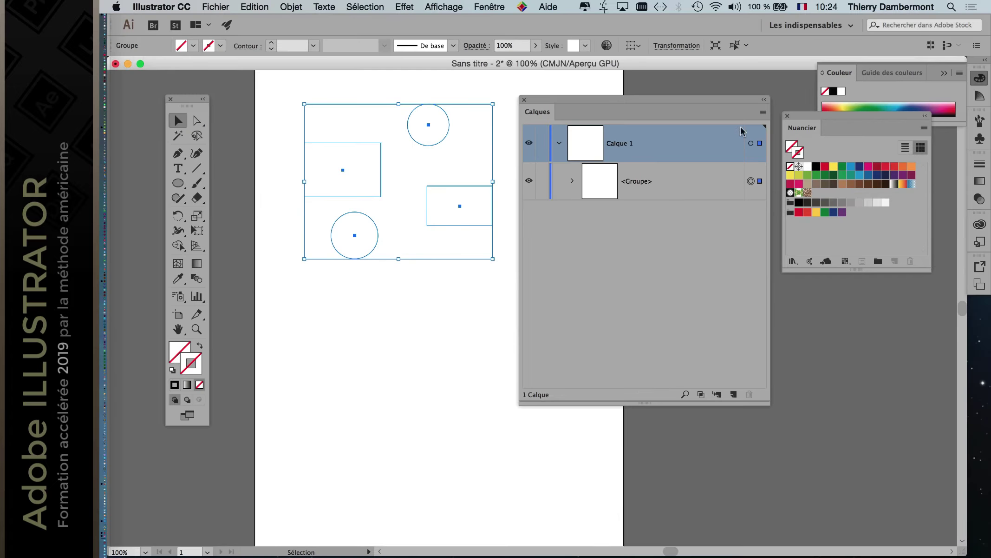
Move Calques below the artwork and open the Aspect panel beside it
{"action": "left_click_drag", "start_coordinate": [730, 99], "coordinate": [449, 386]}
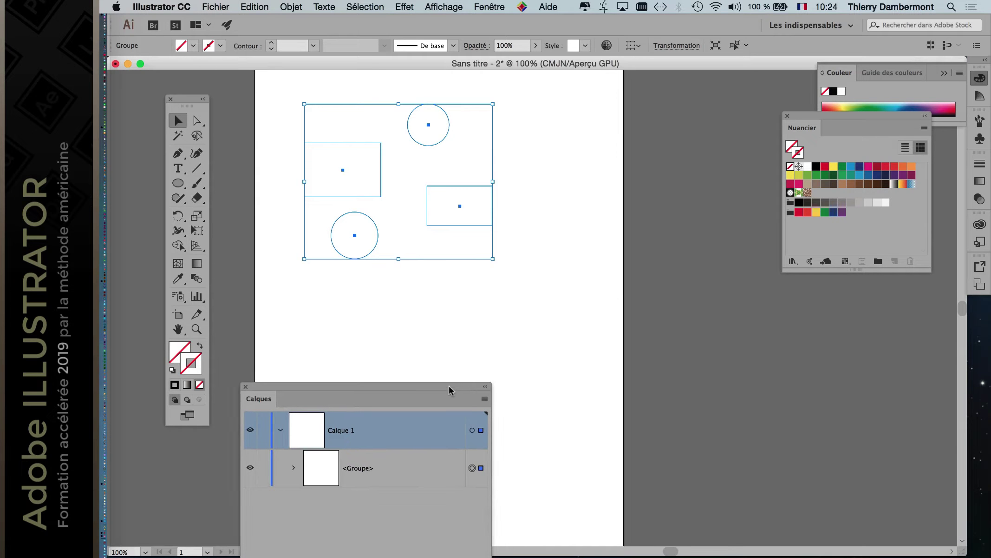
{"action": "left_click", "coordinate": [501, 7]}
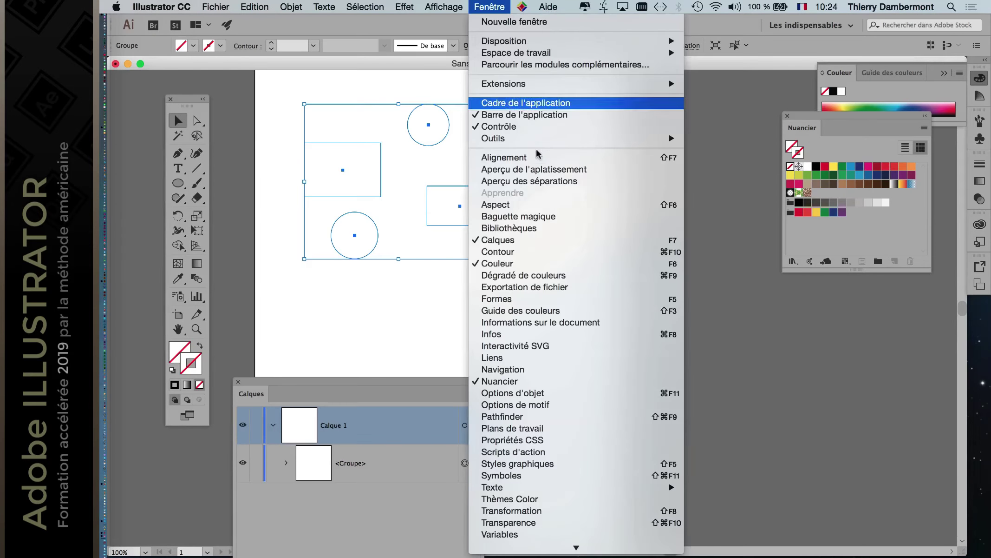
{"action": "left_click", "coordinate": [535, 205]}
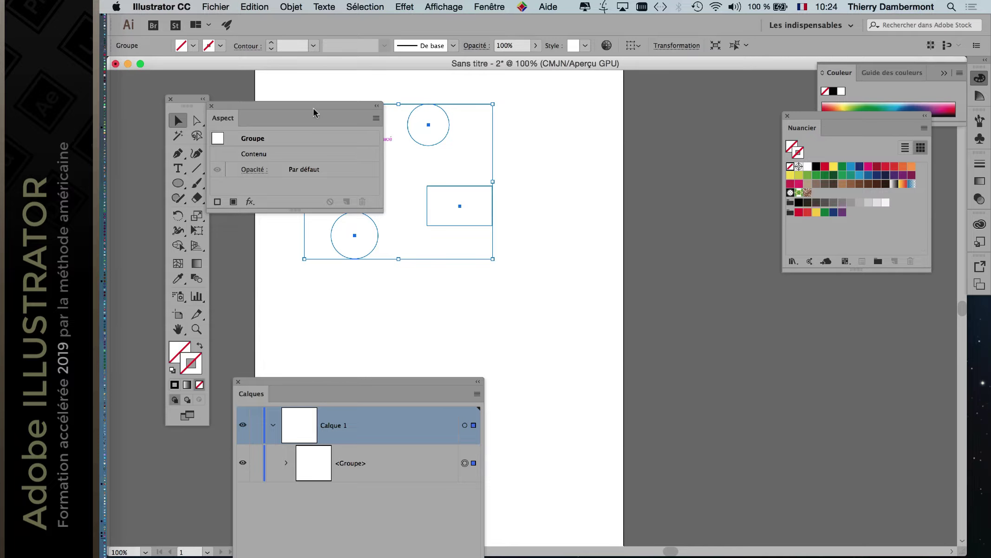
{"action": "left_click_drag", "start_coordinate": [313, 112], "coordinate": [627, 115]}
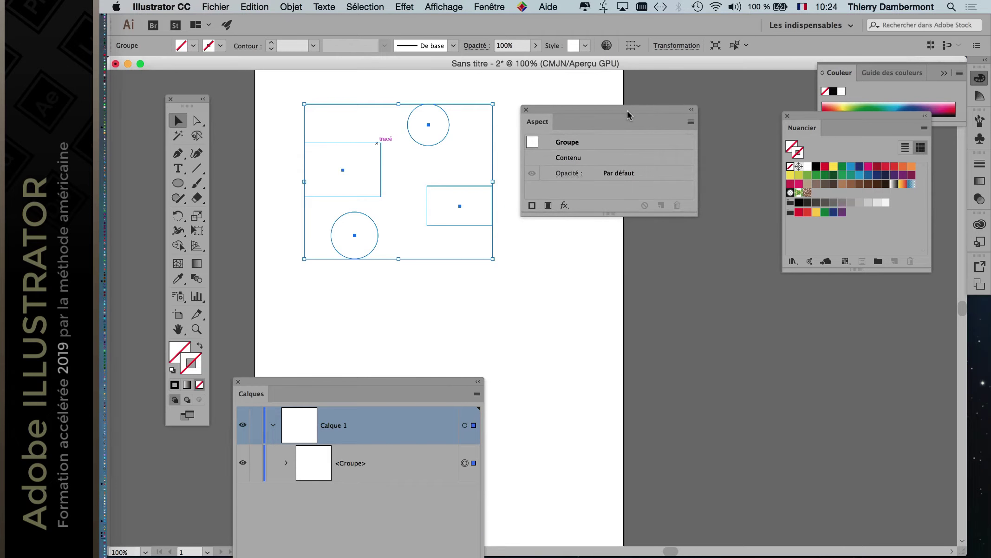
Toggle the shapes' grouping off and on with Cmd+G and Shift+Cmd+G
{"action": "key", "text": "super+shift+g"}
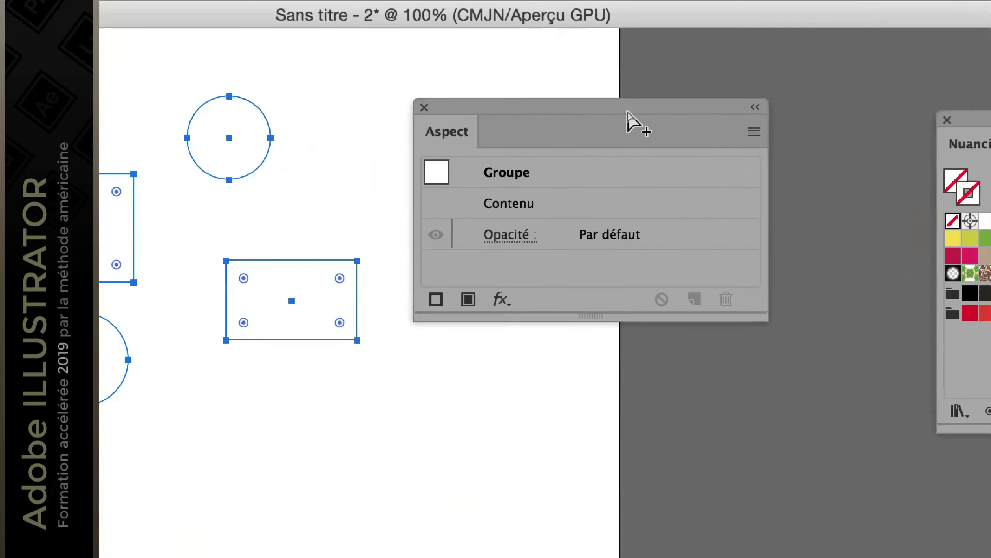
{"action": "key", "text": "super+g"}
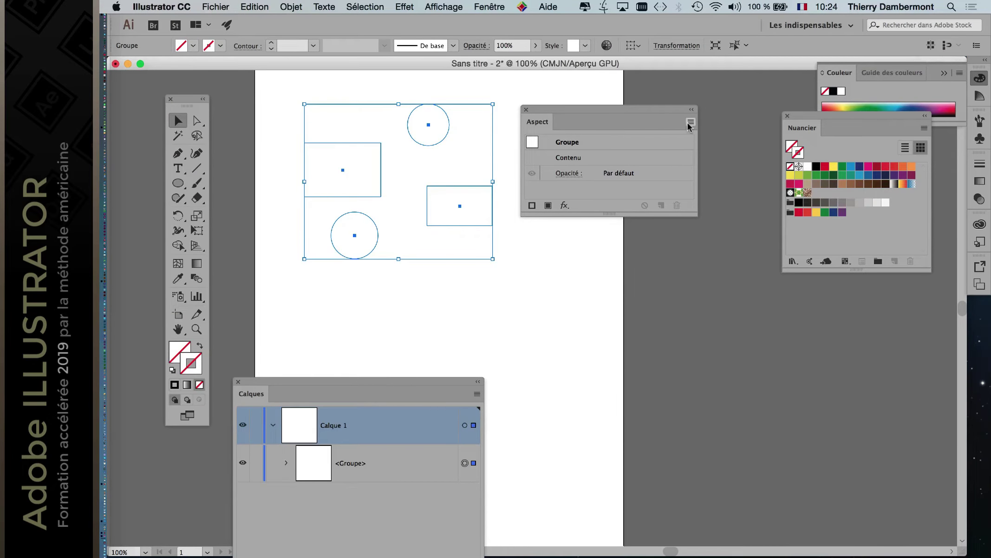
{"action": "key", "text": "super+shift+g"}
{"action": "key", "text": "super+g"}
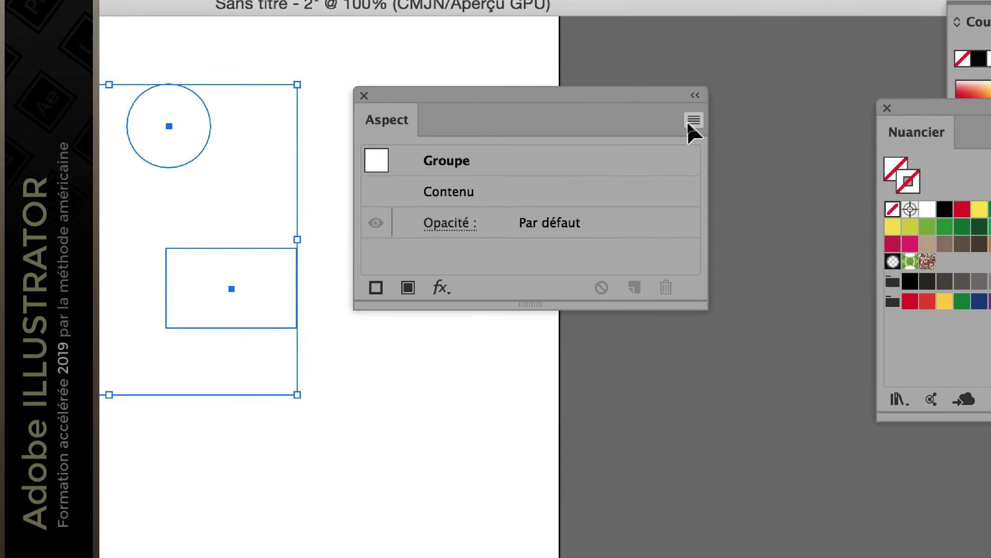
{"action": "key", "text": "super+shift+g"}
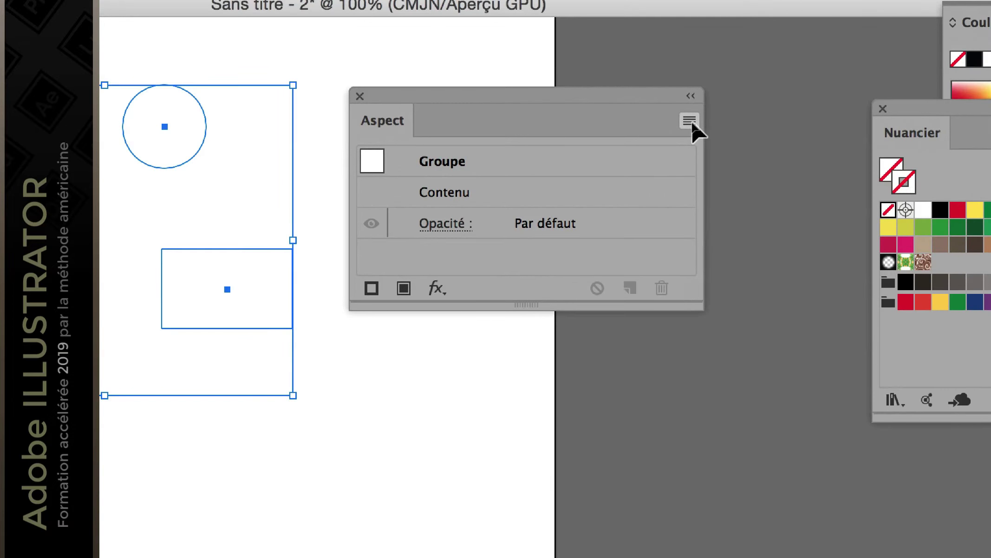
Add a new black fill from the Aspect panel menu, then retarget the group in Calques
{"action": "left_click", "coordinate": [692, 121]}
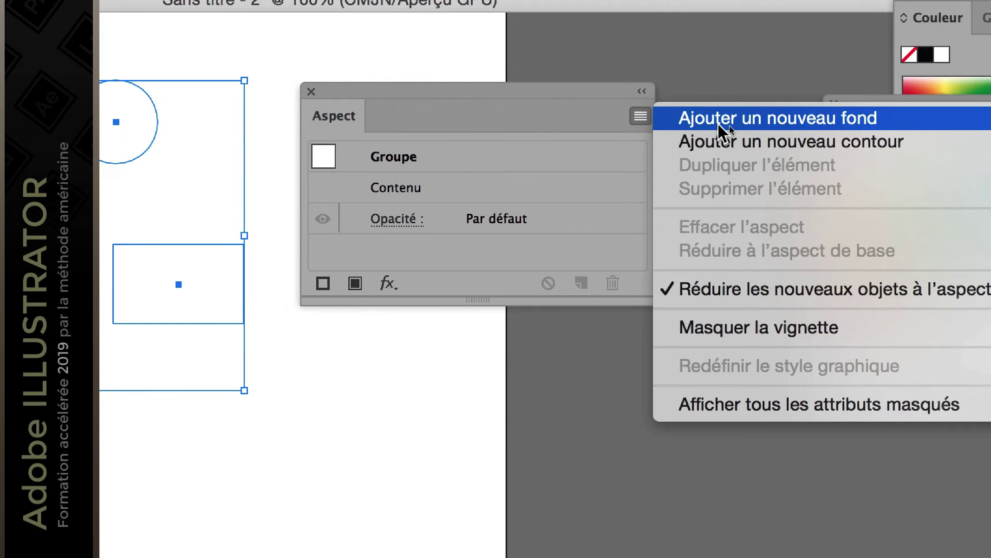
{"action": "left_click", "coordinate": [718, 124]}
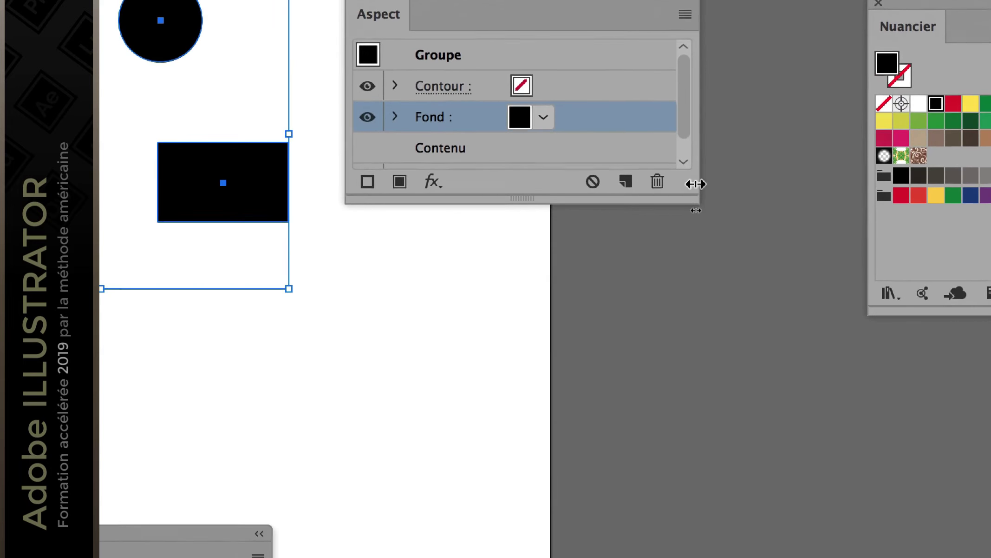
{"action": "left_click_drag", "start_coordinate": [695, 189], "coordinate": [692, 278]}
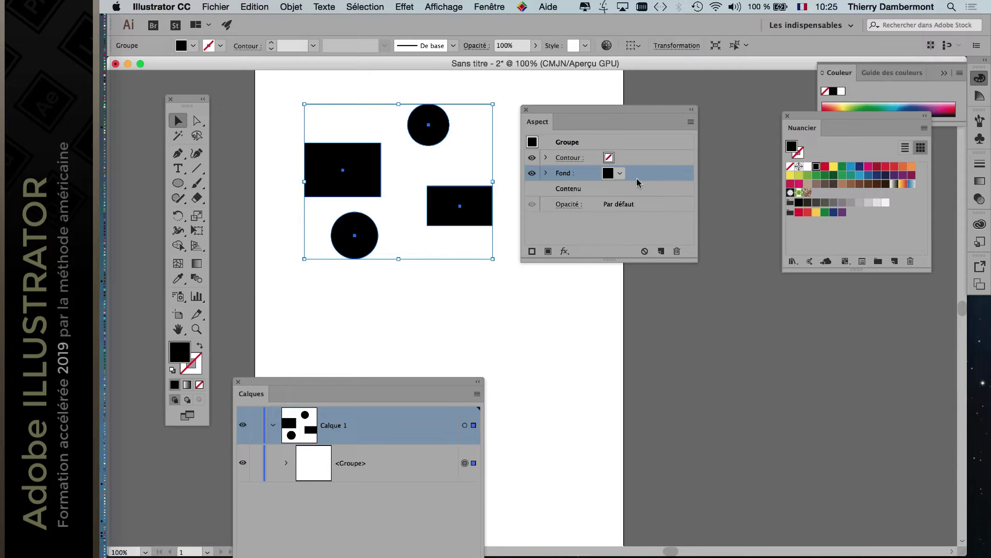
{"action": "left_click_drag", "start_coordinate": [439, 379], "coordinate": [450, 290]}
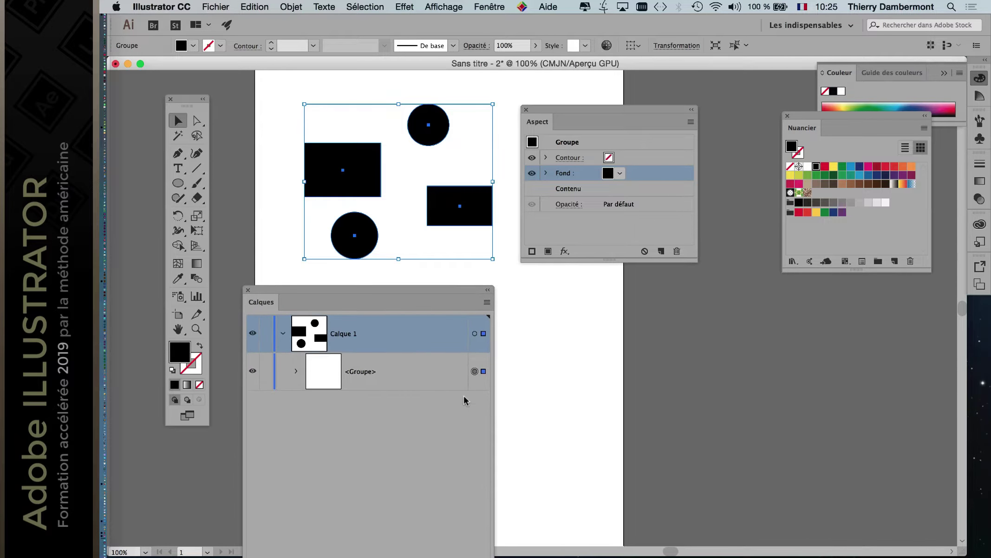
{"action": "left_click", "coordinate": [475, 373]}
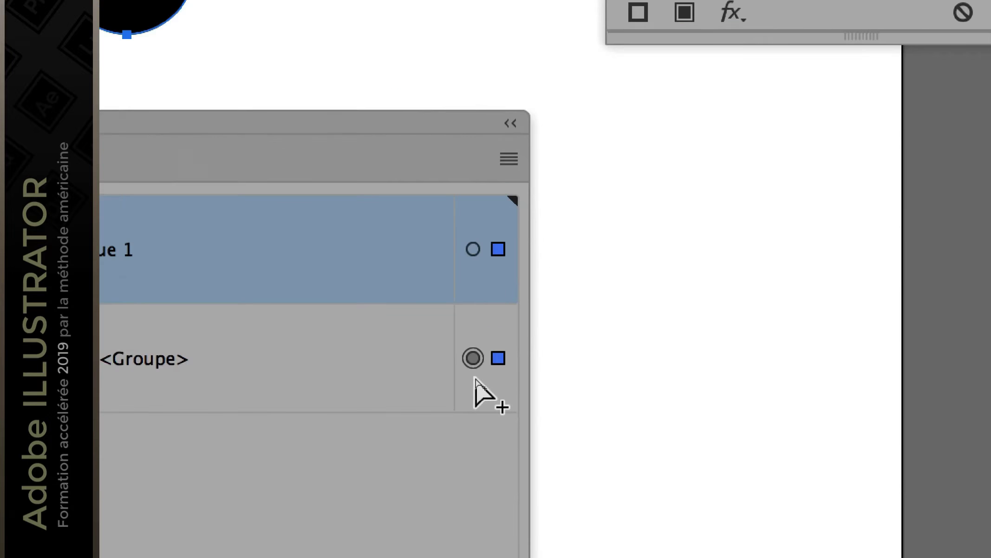
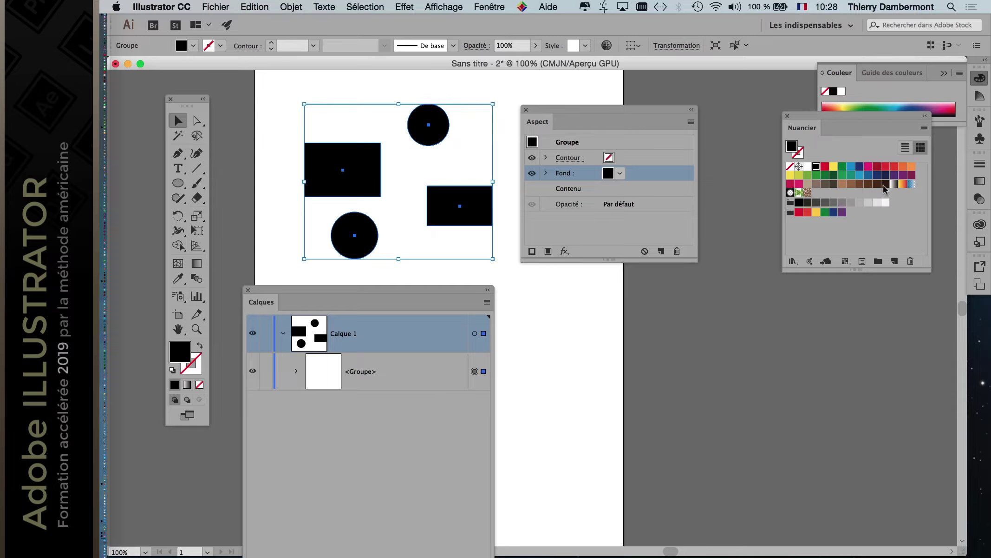
Try gradient and swirl swatches on the group, then apply the green leaf pattern fill
{"action": "left_click", "coordinate": [895, 185]}
{"action": "left_click", "coordinate": [902, 184]}
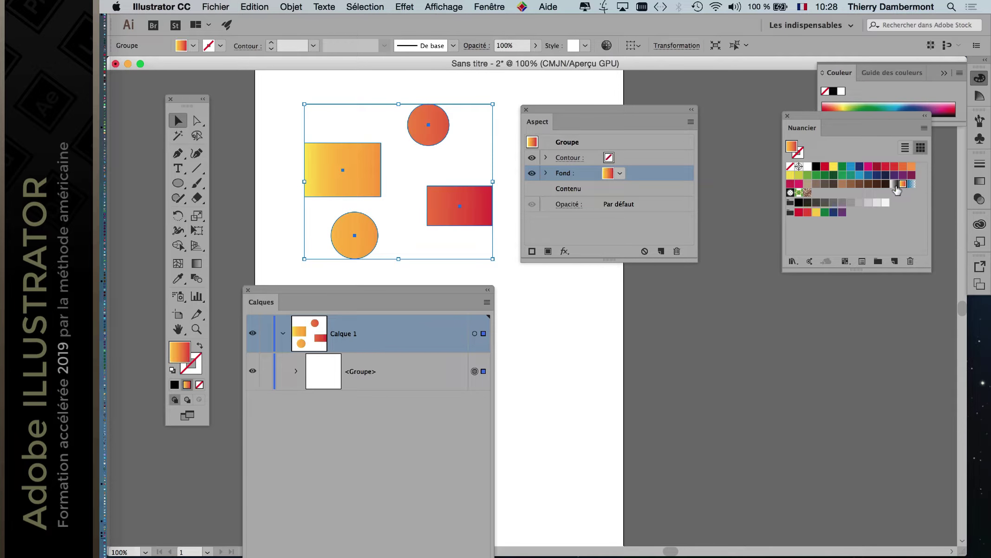
{"action": "left_click_drag", "start_coordinate": [593, 112], "coordinate": [662, 97]}
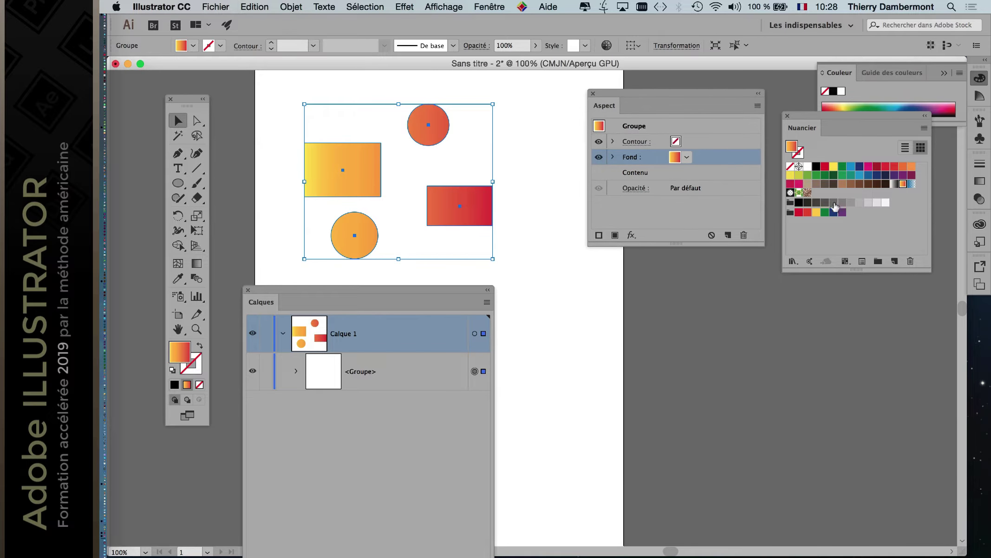
{"action": "left_click", "coordinate": [924, 128]}
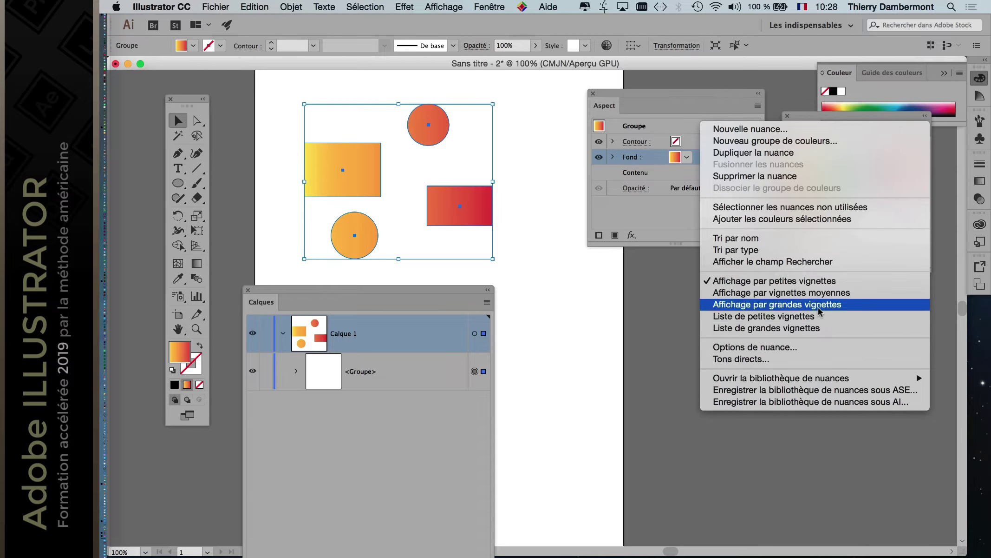
{"action": "left_click", "coordinate": [930, 214]}
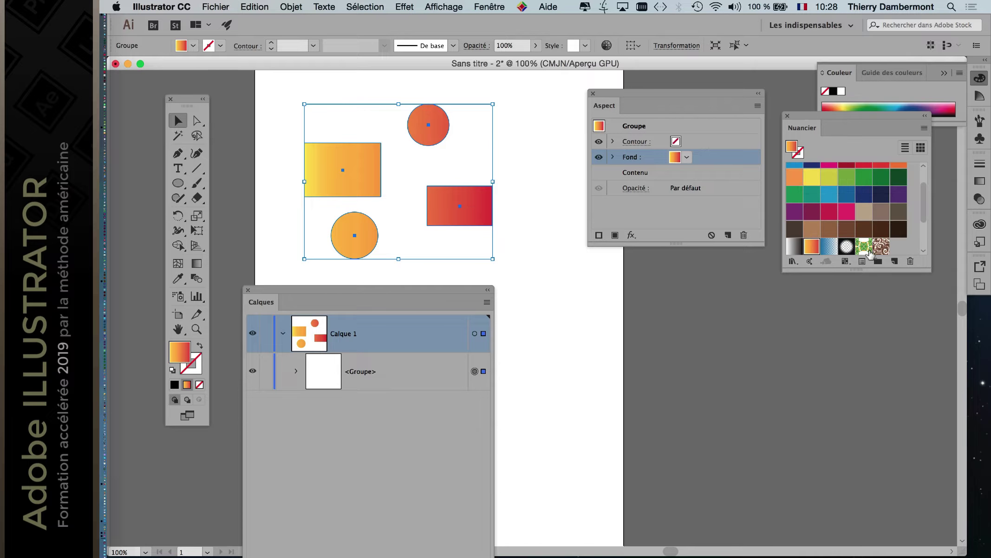
{"action": "left_click", "coordinate": [881, 247]}
{"action": "left_click_drag", "start_coordinate": [927, 266], "coordinate": [936, 372]}
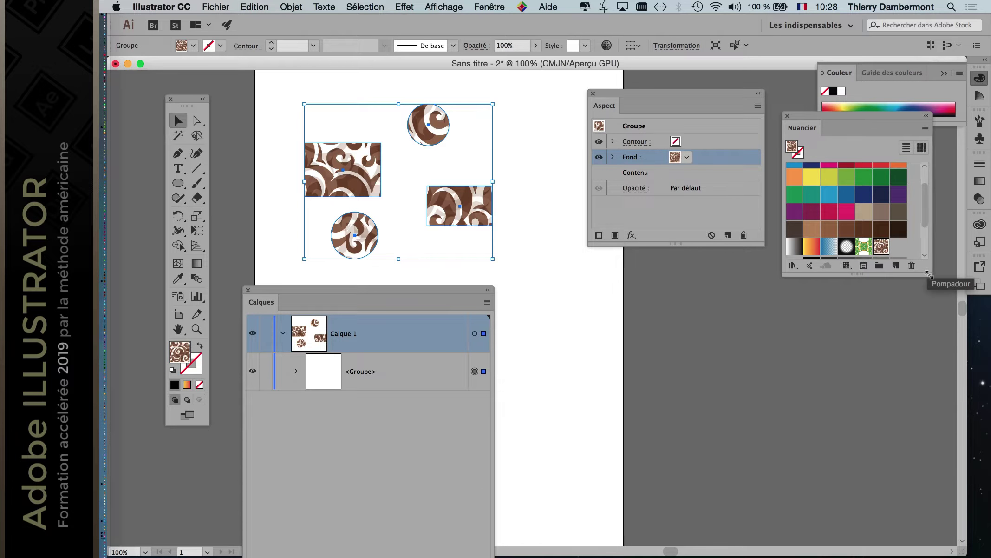
{"action": "left_click", "coordinate": [895, 263]}
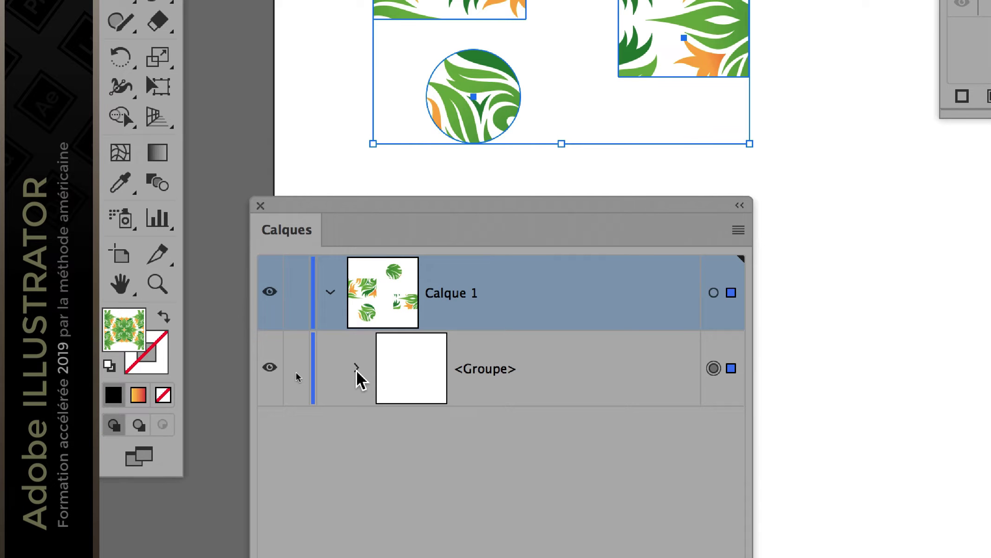
Expand <Groupe> in Layers, target each ellipse and rectangle, then the top circle alone
{"action": "left_click", "coordinate": [356, 367]}
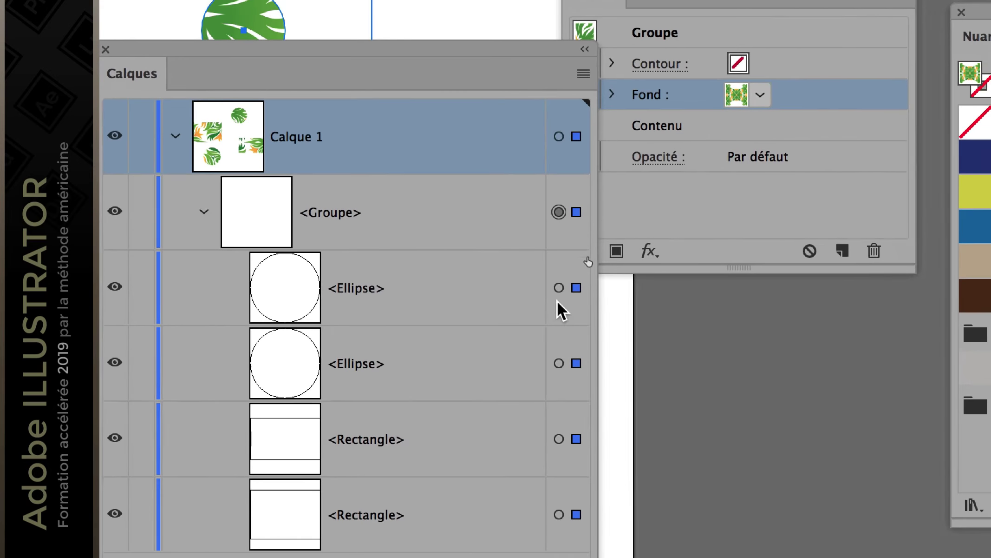
{"action": "left_click", "coordinate": [557, 294]}
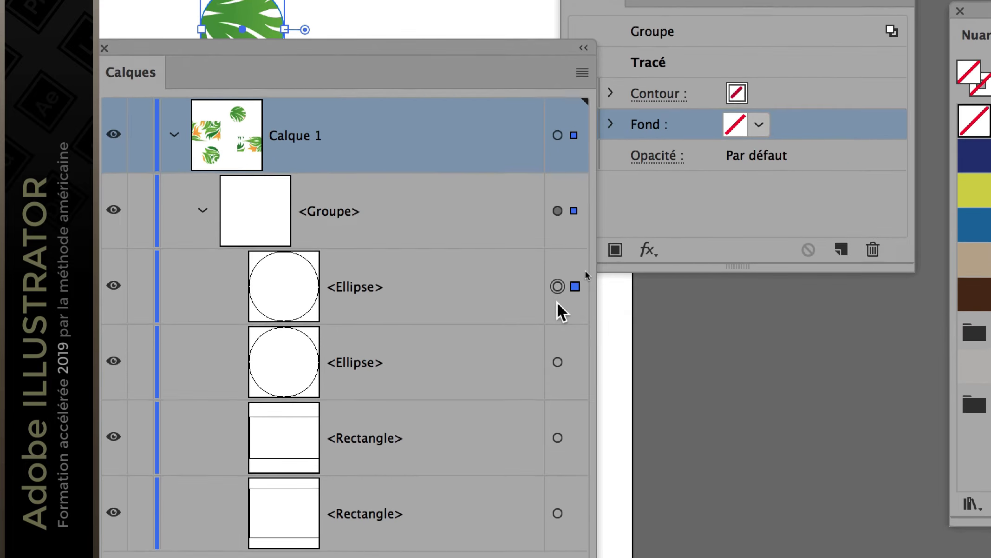
{"action": "left_click", "coordinate": [559, 329]}
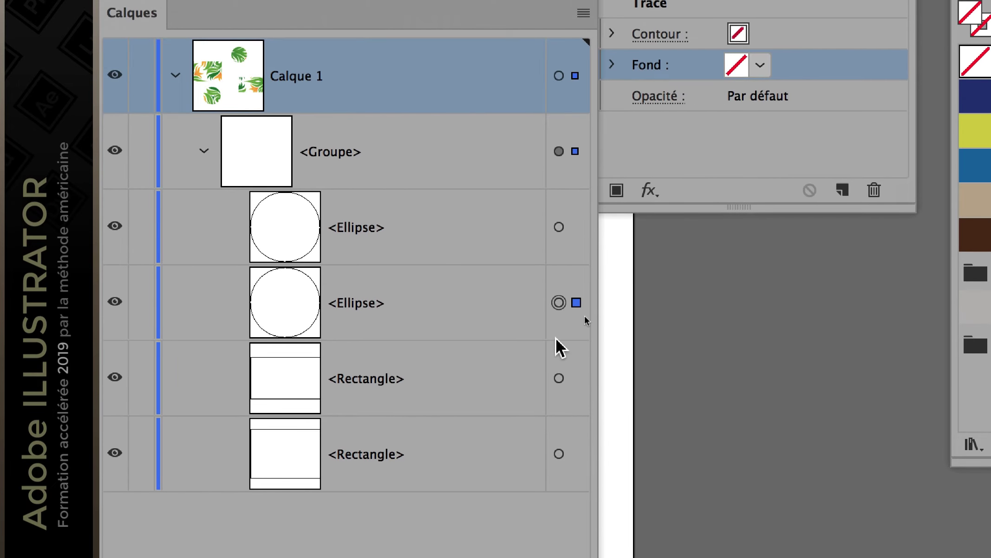
{"action": "left_click", "coordinate": [558, 351]}
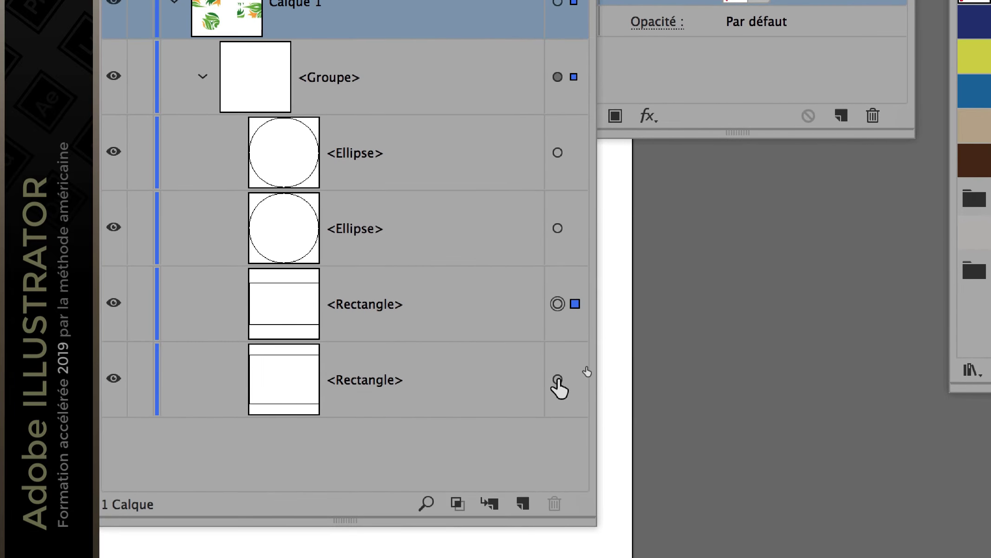
{"action": "left_click", "coordinate": [557, 358]}
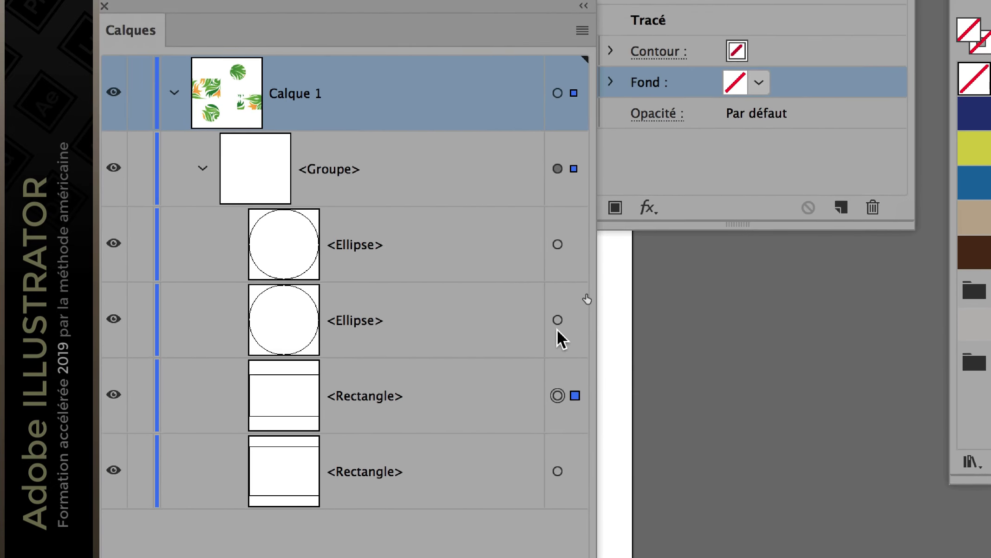
{"action": "left_click", "coordinate": [558, 324]}
{"action": "left_click", "coordinate": [558, 248]}
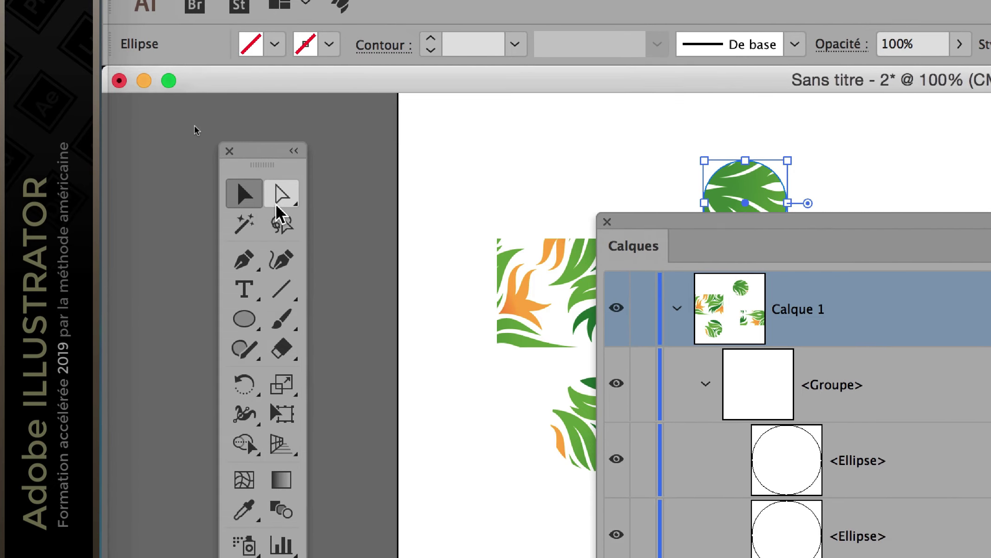
{"action": "left_click", "coordinate": [279, 201]}
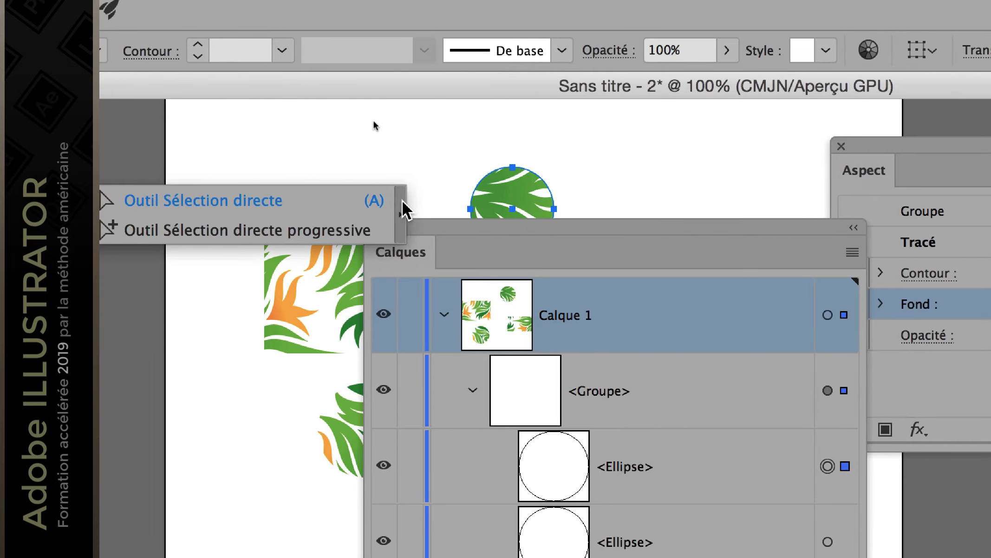
Tear off the Direct Selection flyout as a floating panel and pick Group Selection
{"action": "left_click", "coordinate": [403, 205]}
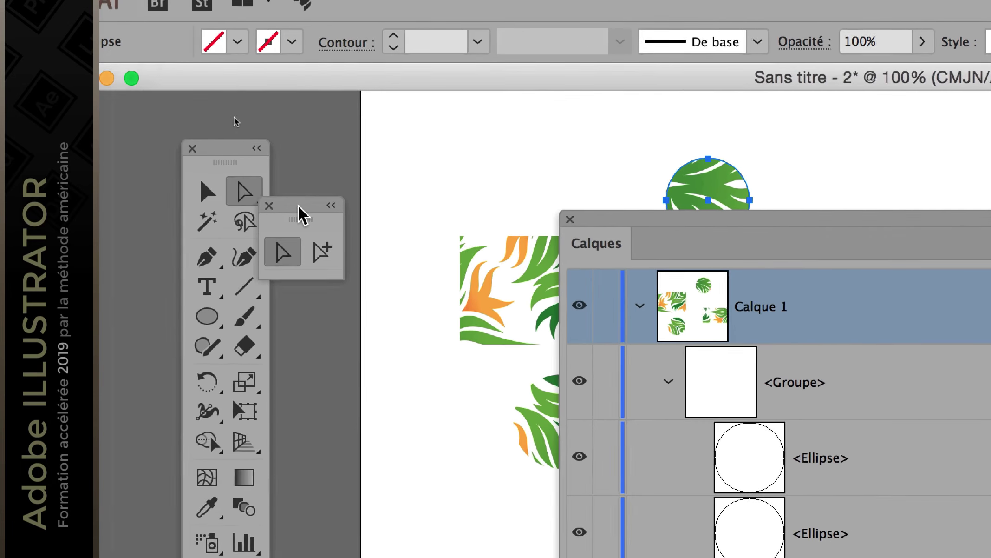
{"action": "left_click_drag", "start_coordinate": [298, 216], "coordinate": [320, 192]}
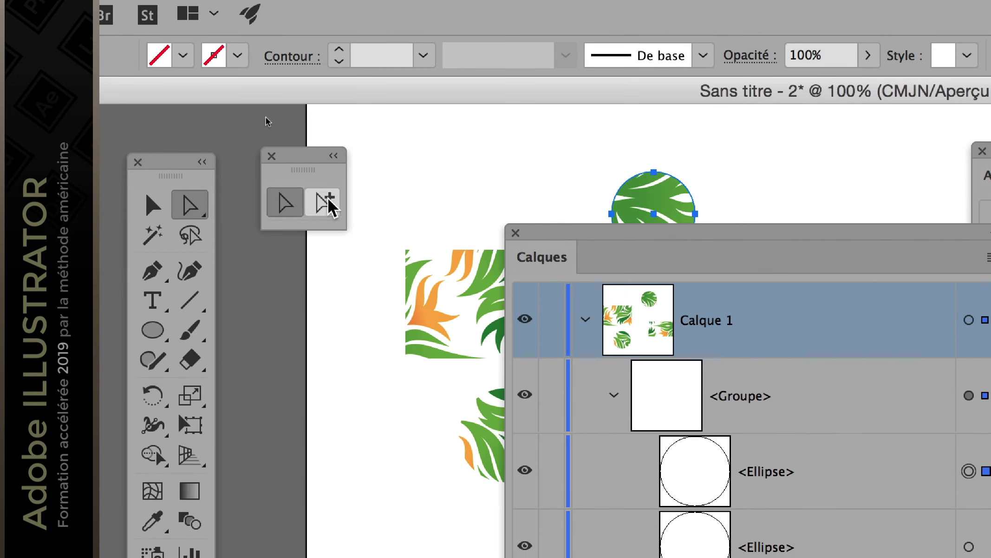
{"action": "left_click", "coordinate": [329, 204]}
{"action": "left_click_drag", "start_coordinate": [305, 158], "coordinate": [389, 140]}
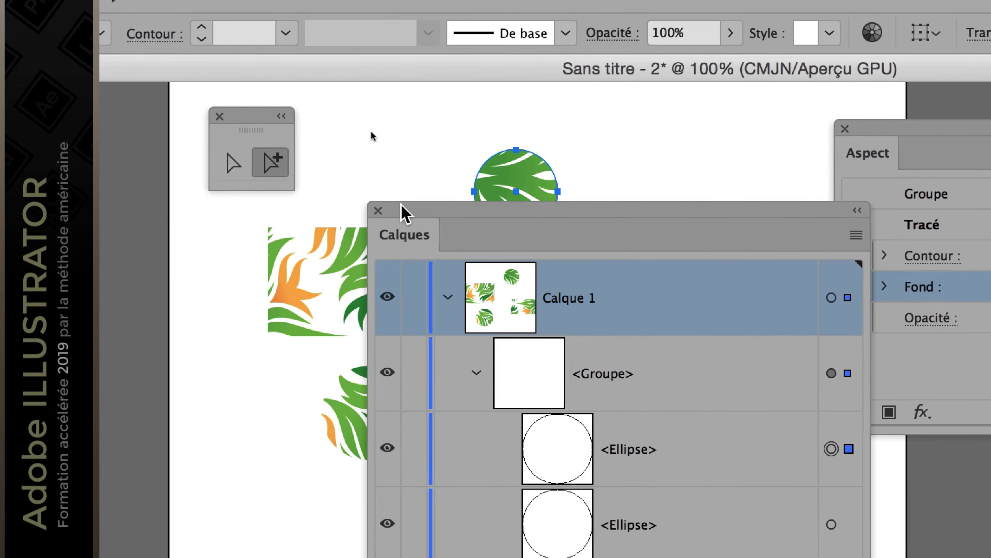
Select the group's rectangles individually and move the Layers panel to reveal Appearance
{"action": "left_click_drag", "start_coordinate": [403, 206], "coordinate": [490, 182]}
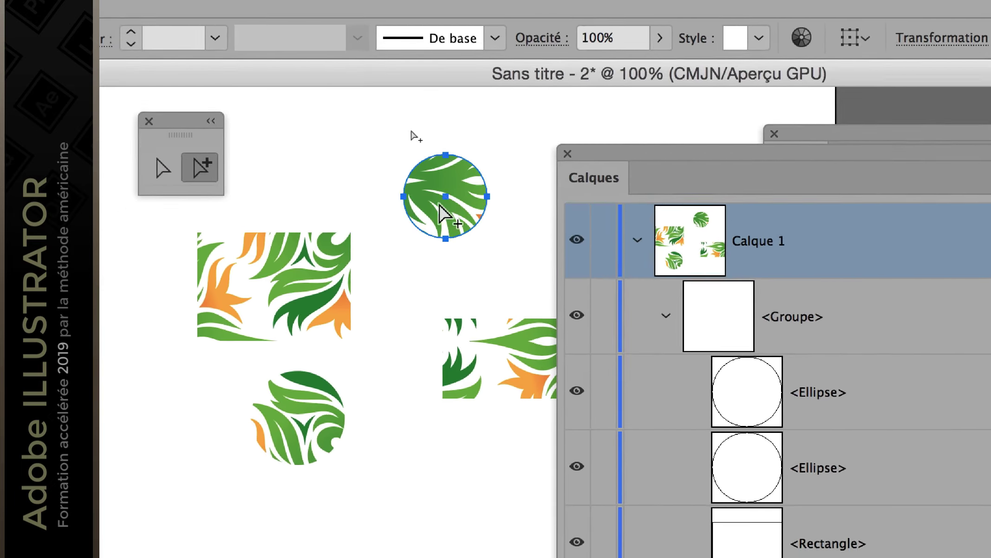
{"action": "left_click", "coordinate": [408, 215]}
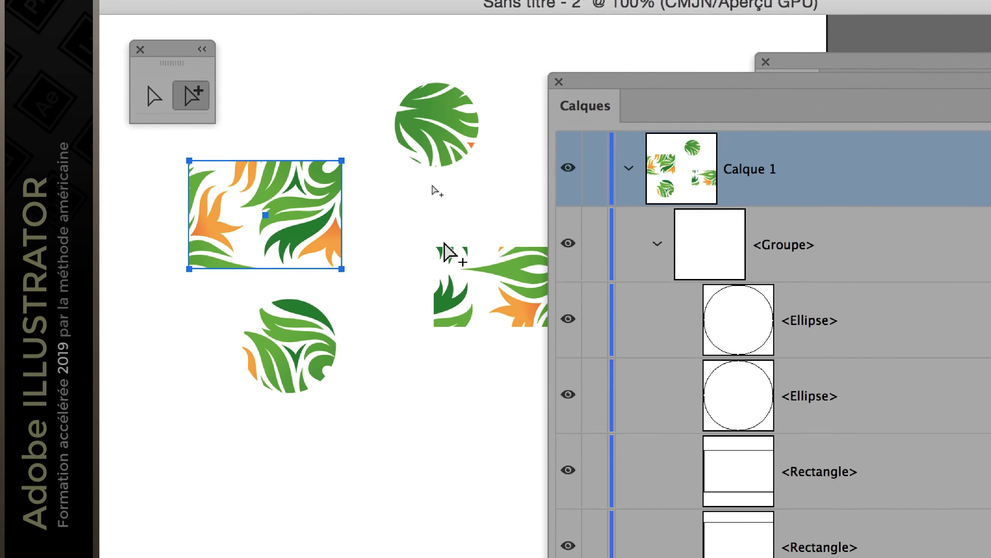
{"action": "left_click", "coordinate": [504, 301]}
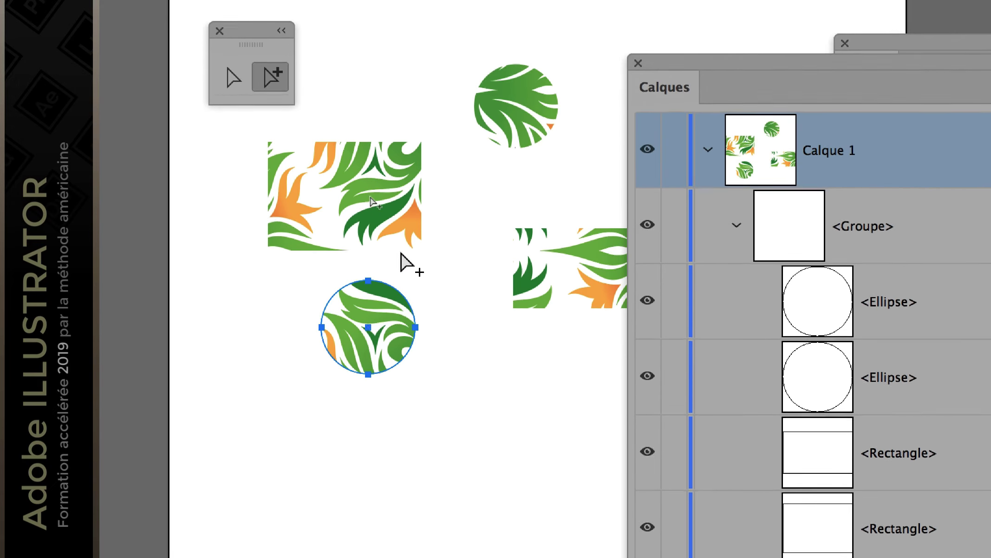
{"action": "left_click", "coordinate": [408, 246]}
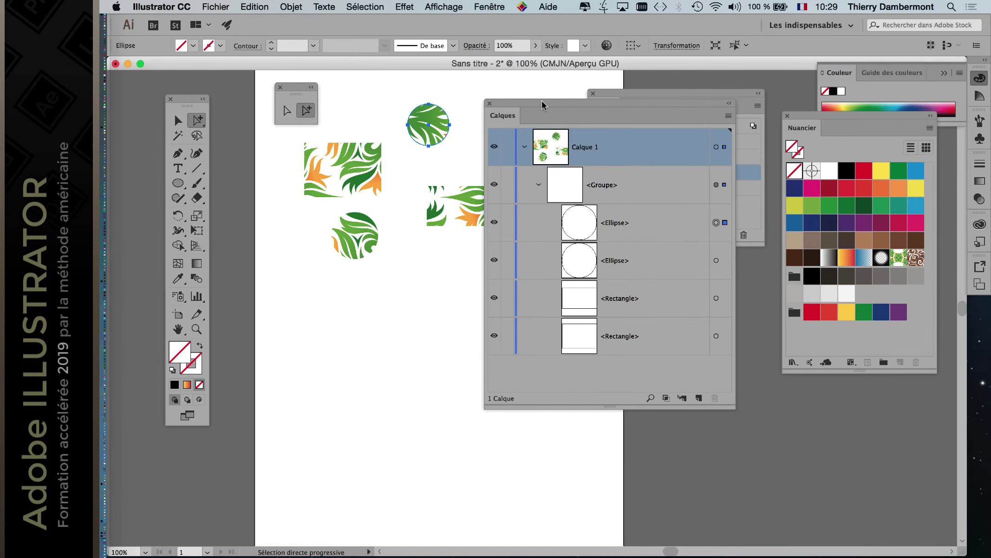
{"action": "left_click_drag", "start_coordinate": [541, 104], "coordinate": [386, 297]}
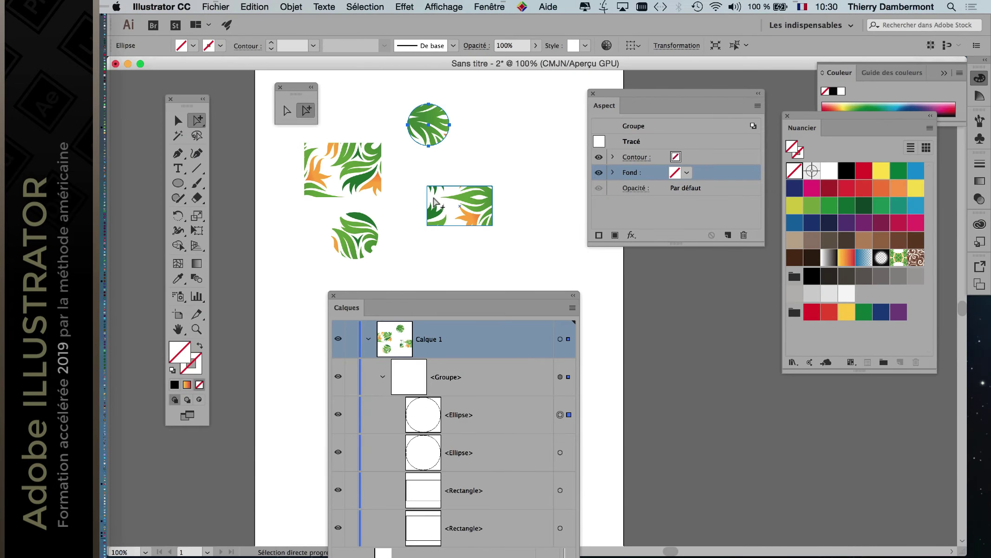
Collapse the group's layer, target the whole group and fill it yellow-green
{"action": "left_click", "coordinate": [384, 378]}
{"action": "left_click_drag", "start_coordinate": [467, 298], "coordinate": [363, 294]}
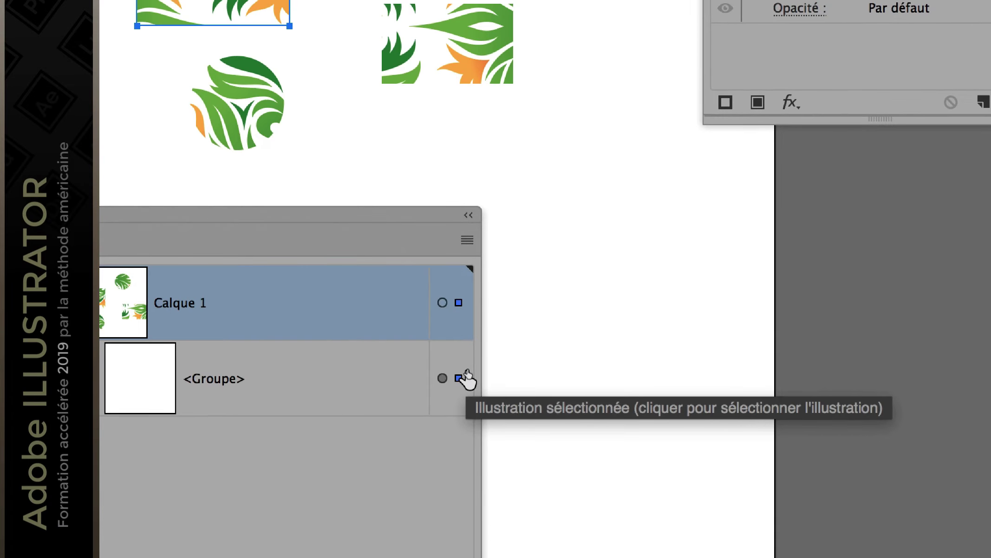
{"action": "left_click", "coordinate": [459, 373]}
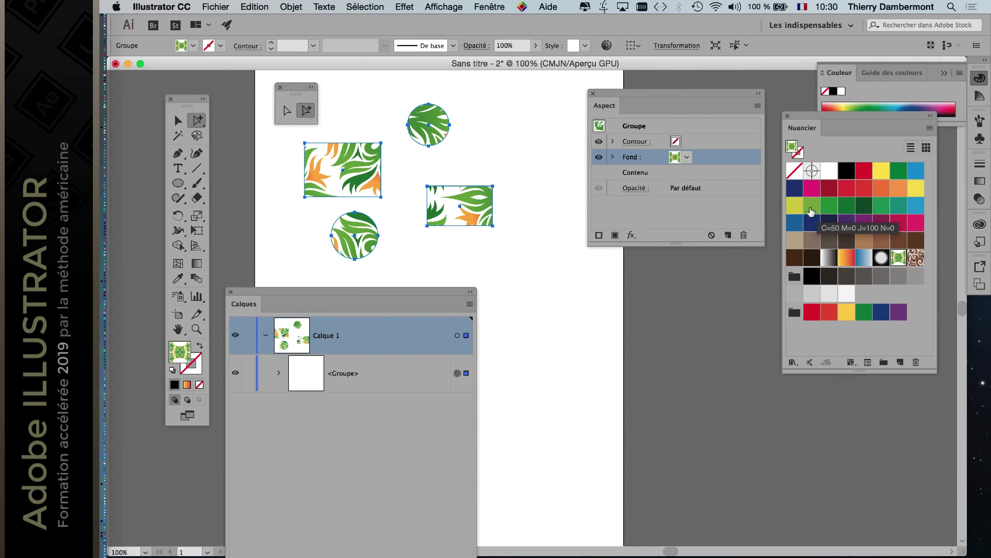
{"action": "left_click", "coordinate": [795, 205]}
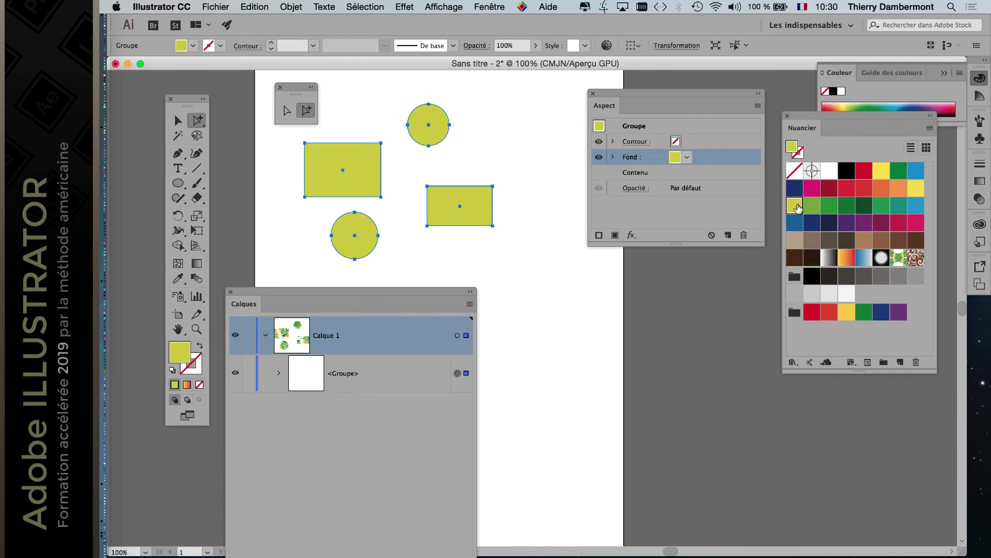
Give the group a dark red 15 pt stroke stacked beneath the fill
{"action": "left_click", "coordinate": [689, 142]}
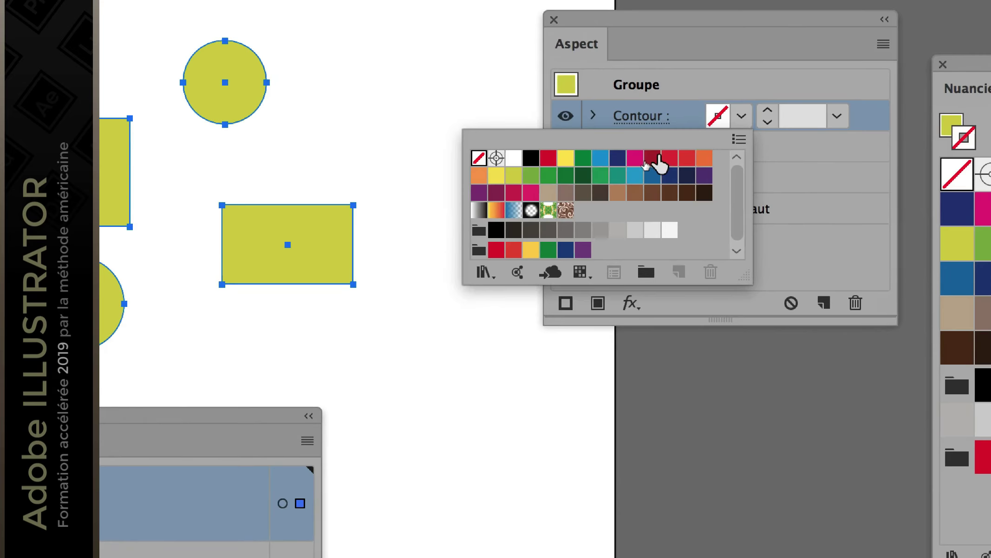
{"action": "left_click", "coordinate": [653, 158]}
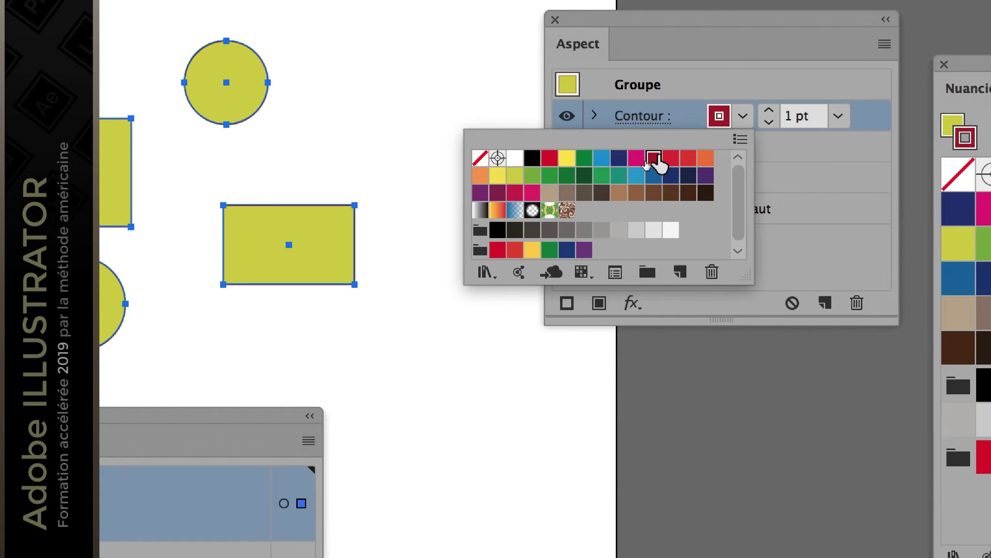
{"action": "left_click", "coordinate": [696, 142]}
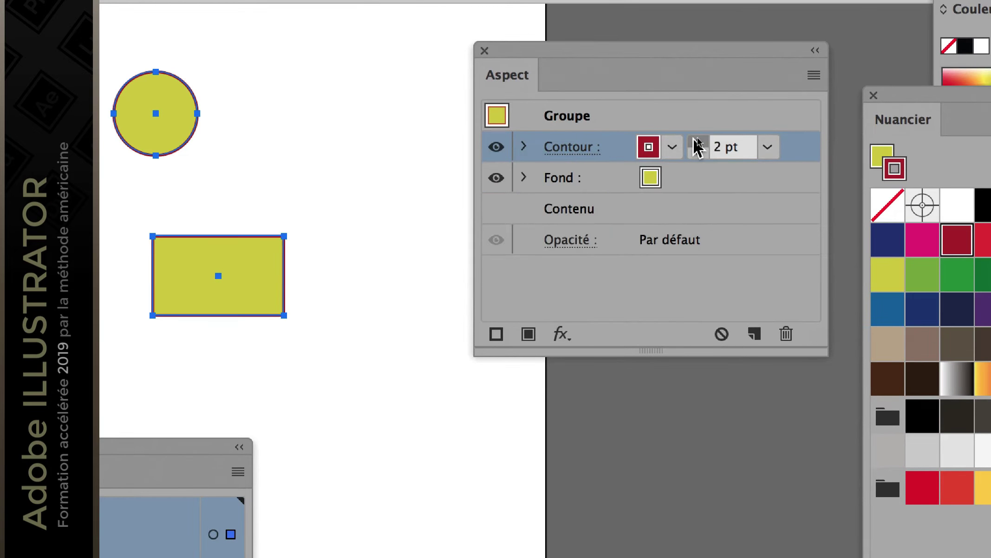
{"action": "left_click", "coordinate": [696, 142]}
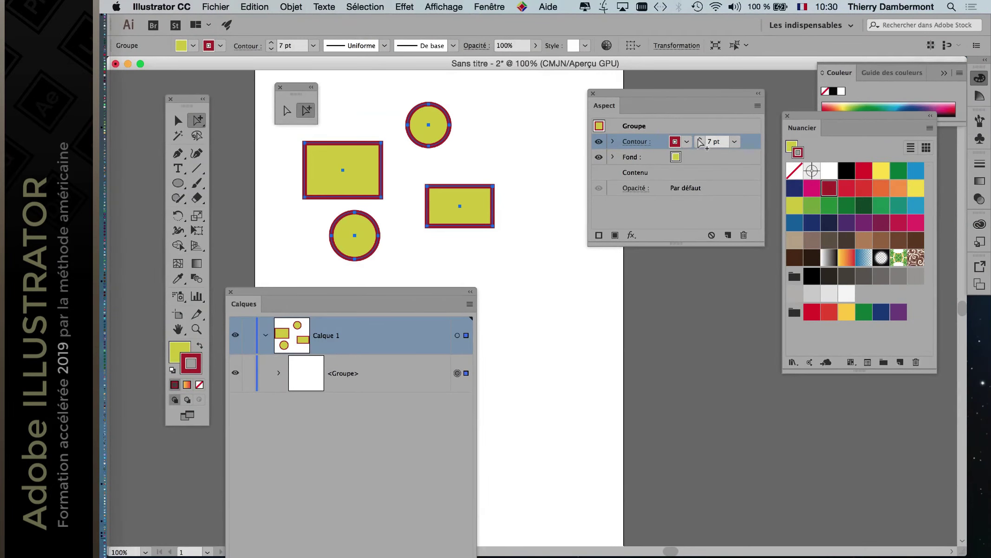
{"action": "left_click_drag", "start_coordinate": [658, 163], "coordinate": [660, 165]}
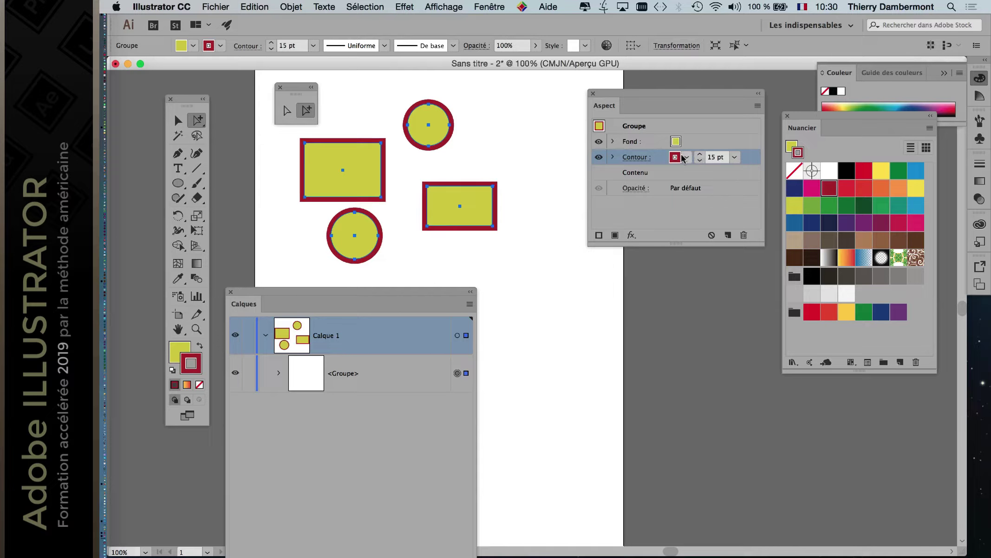
{"action": "left_click", "coordinate": [687, 145]}
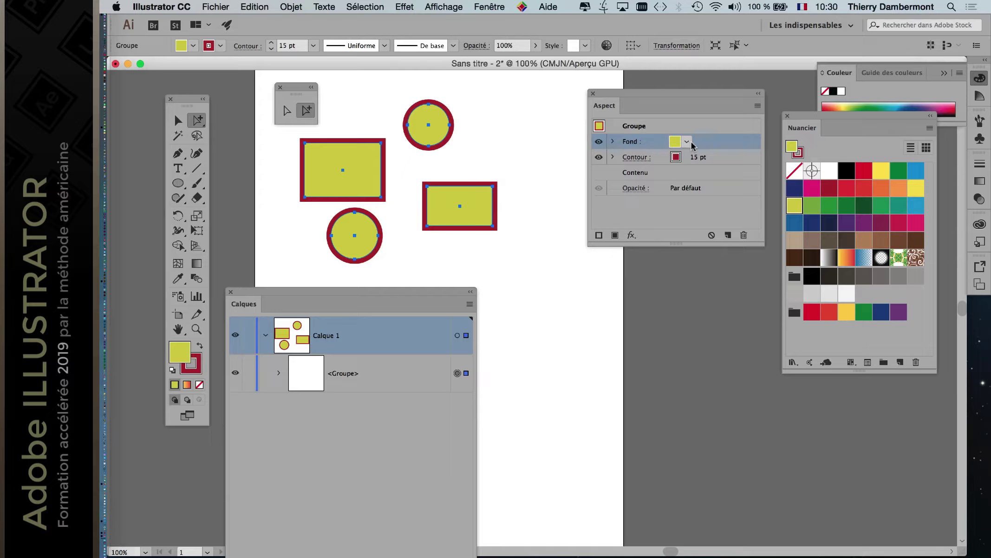
Add two more fills to the group: the Fondu de ciel gradient and a brown swirl pattern on top
{"action": "left_click", "coordinate": [757, 107]}
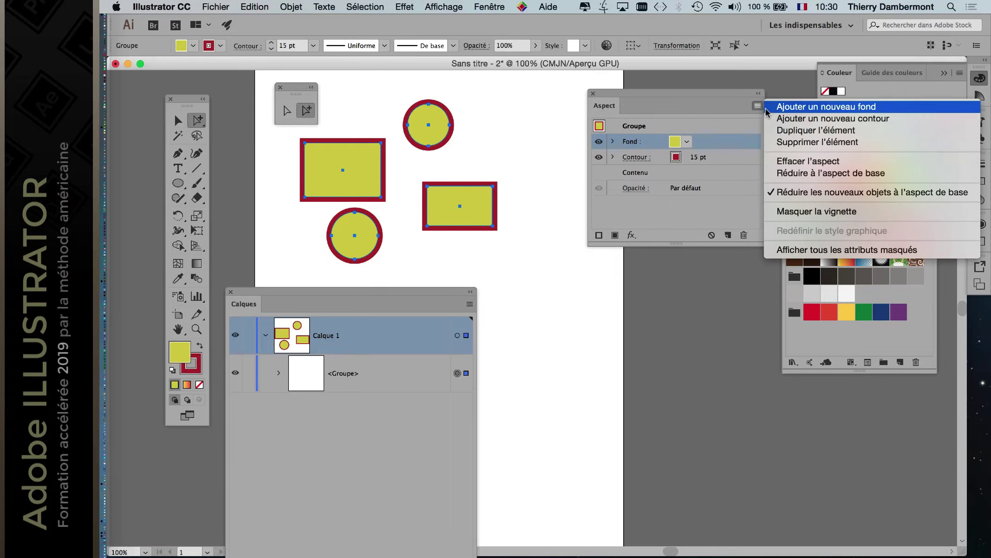
{"action": "left_click", "coordinate": [772, 105]}
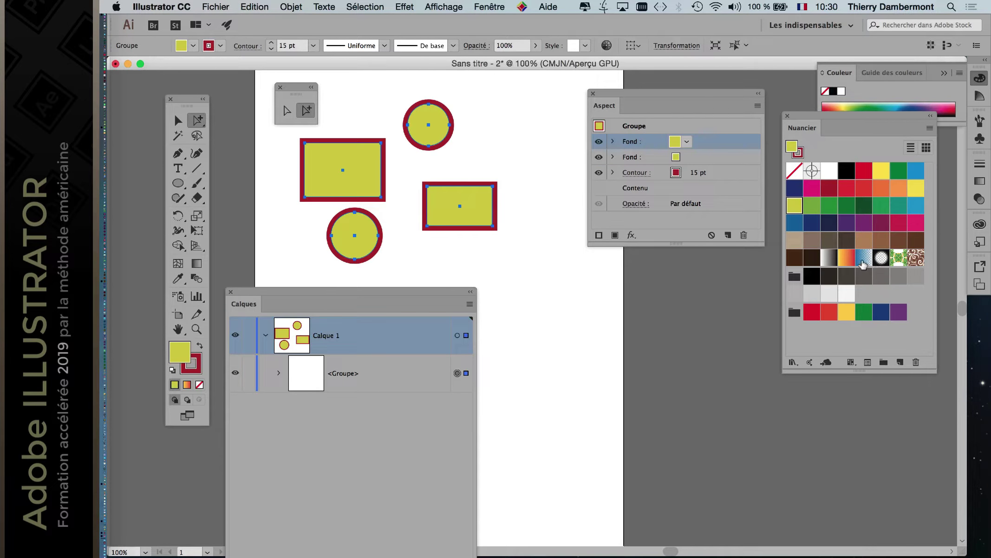
{"action": "left_click", "coordinate": [863, 263]}
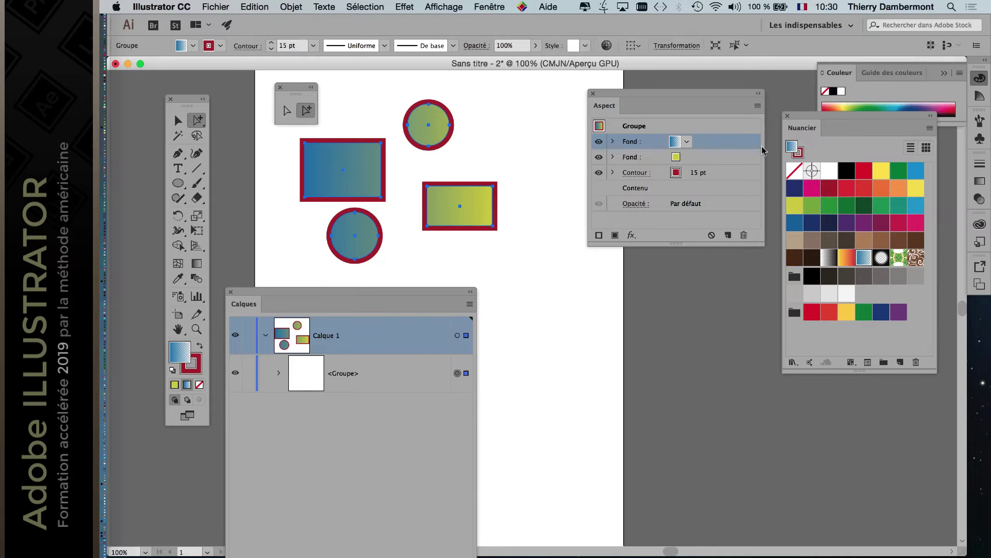
{"action": "left_click", "coordinate": [758, 107]}
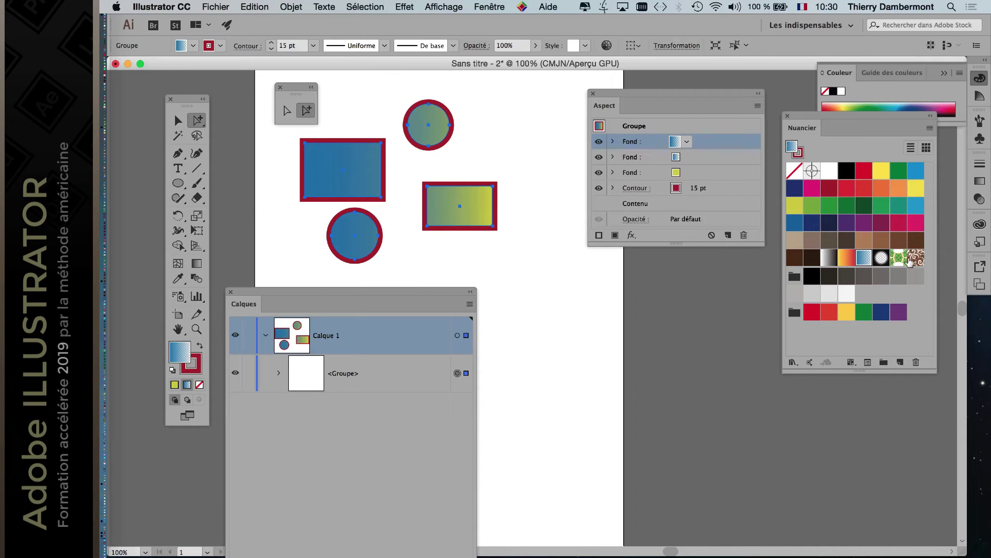
{"action": "left_click", "coordinate": [918, 260]}
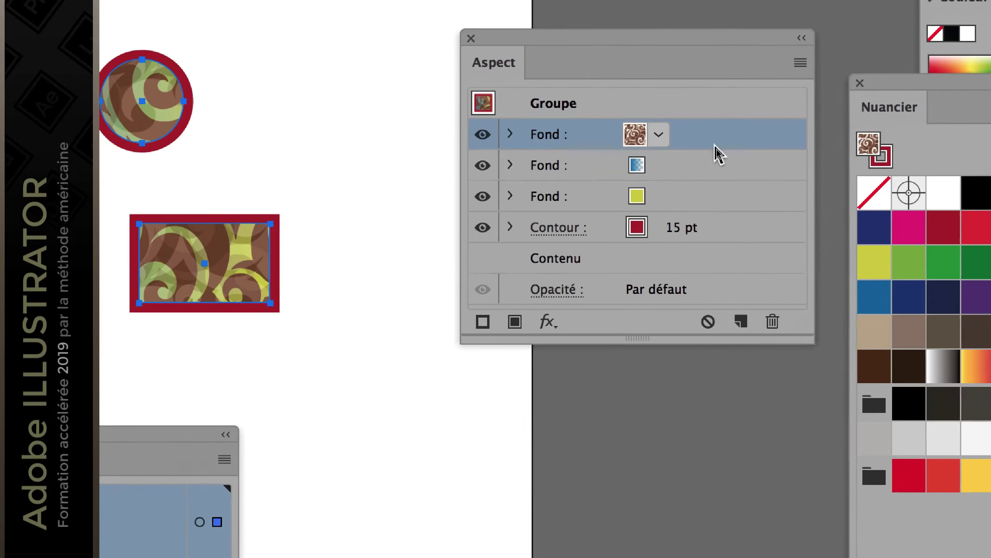
{"action": "left_click", "coordinate": [718, 157]}
{"action": "left_click", "coordinate": [716, 144]}
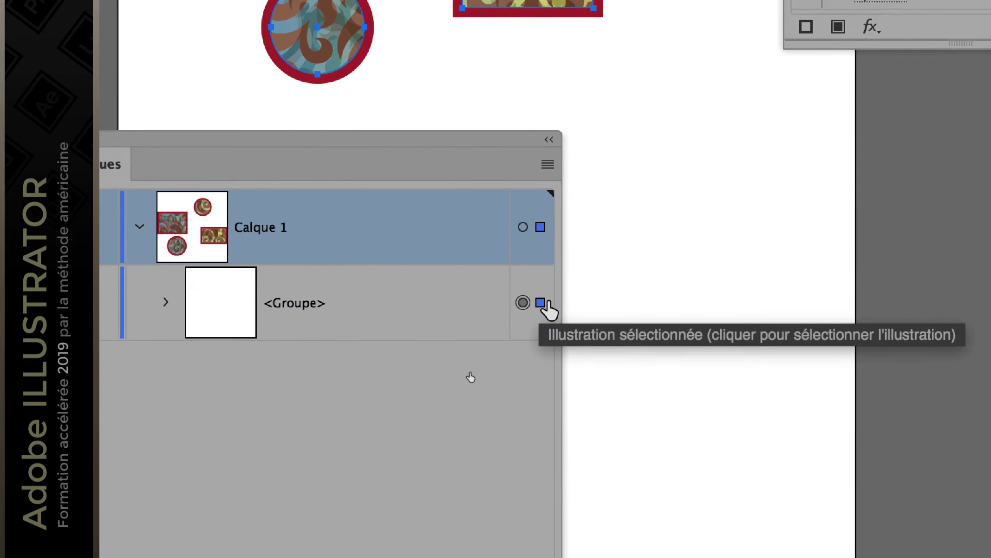
Deselect the artwork and check the AI nov 2017 PARTIE 2 --- les docs folder in Finder
{"action": "left_click", "coordinate": [538, 300]}
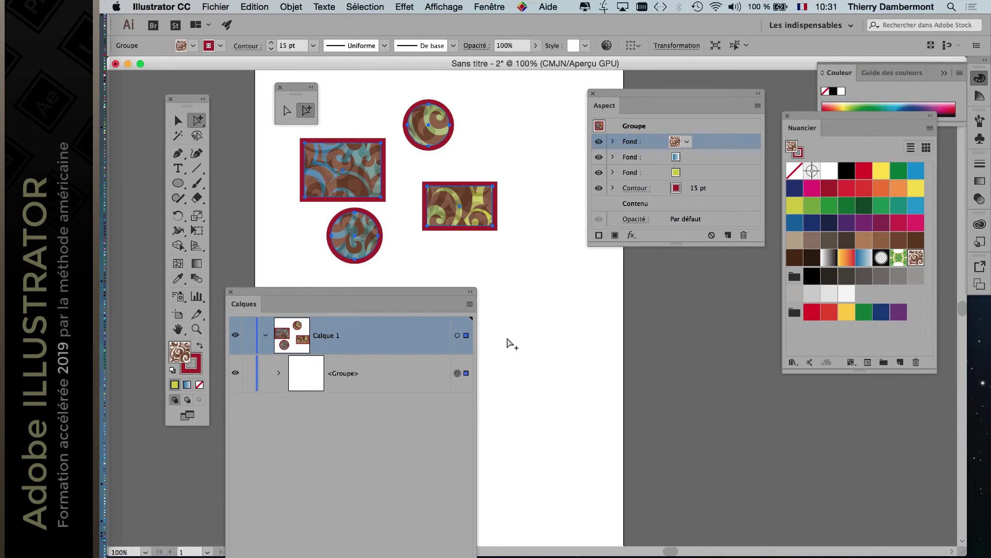
{"action": "left_click", "coordinate": [513, 266]}
{"action": "left_click", "coordinate": [210, 6]}
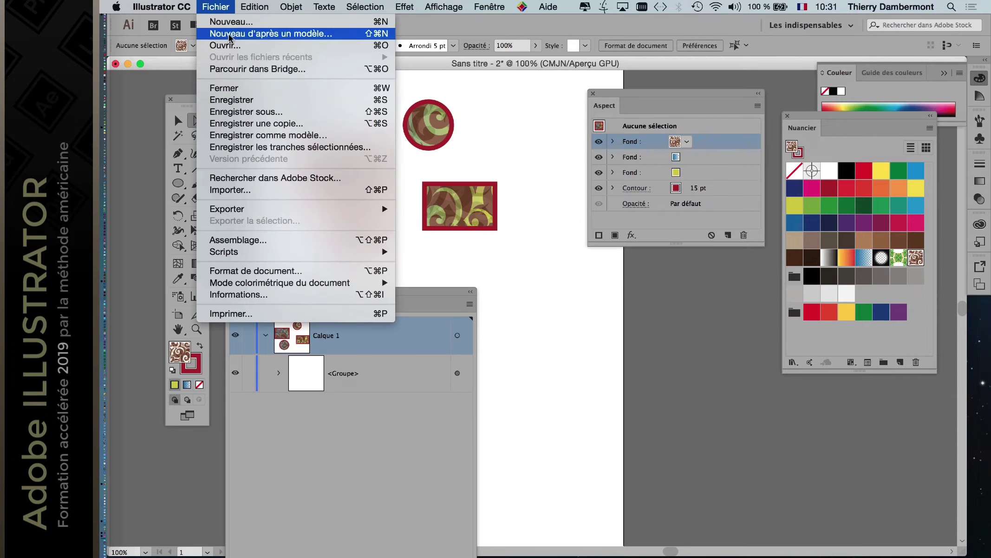
{"action": "left_click", "coordinate": [542, 359]}
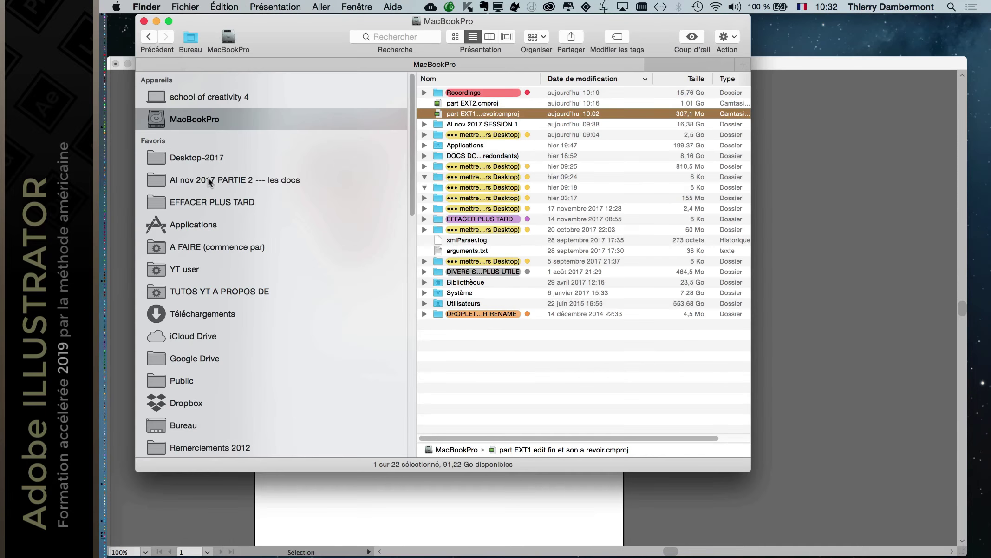
{"action": "left_click", "coordinate": [209, 179]}
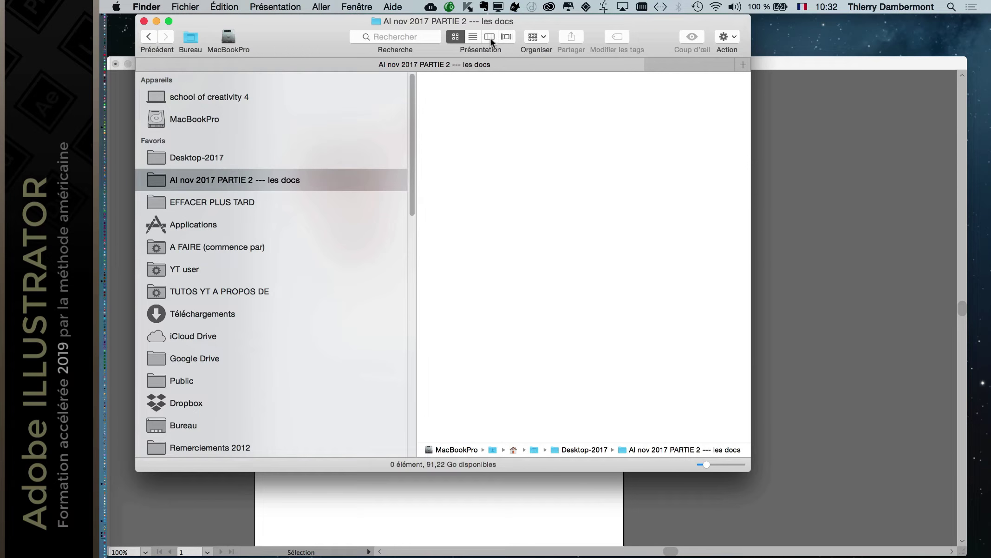
{"action": "left_click", "coordinate": [473, 37]}
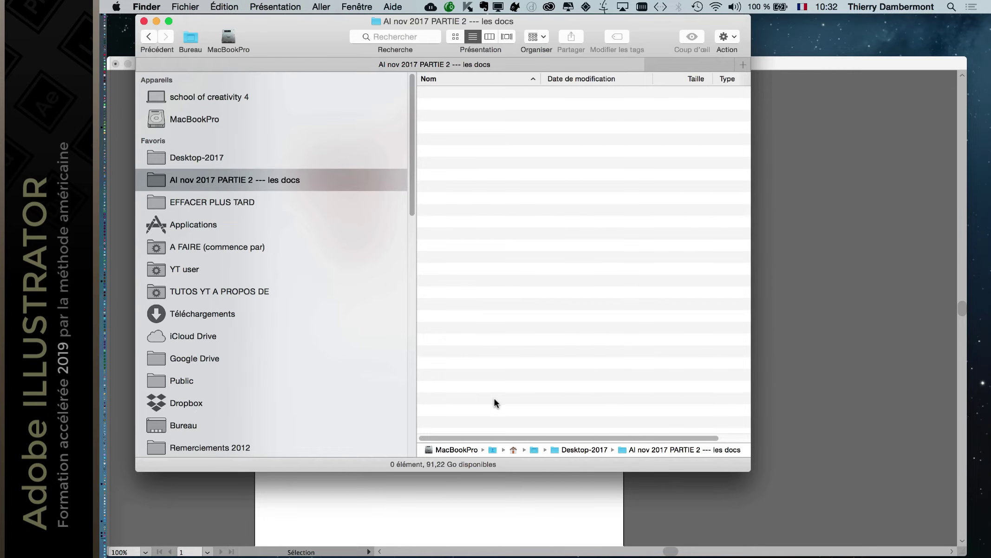
{"action": "left_click", "coordinate": [499, 69]}
{"action": "left_click", "coordinate": [215, 6]}
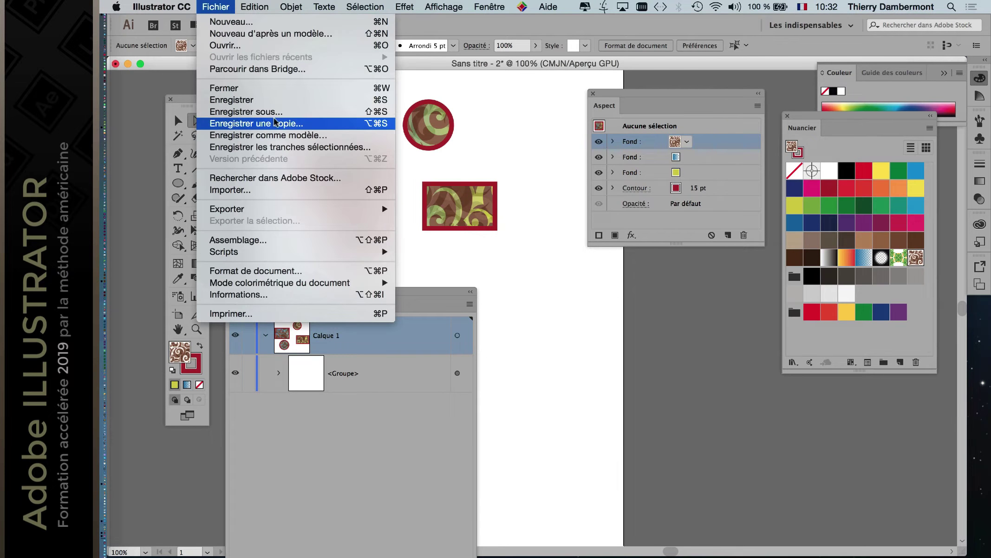
Save via Enregistrer sous into 'AI nov 2017 PARTIE 2 --- les docs', hyphenating the name to aspect-sur-un-groupe-01
{"action": "left_click", "coordinate": [251, 112]}
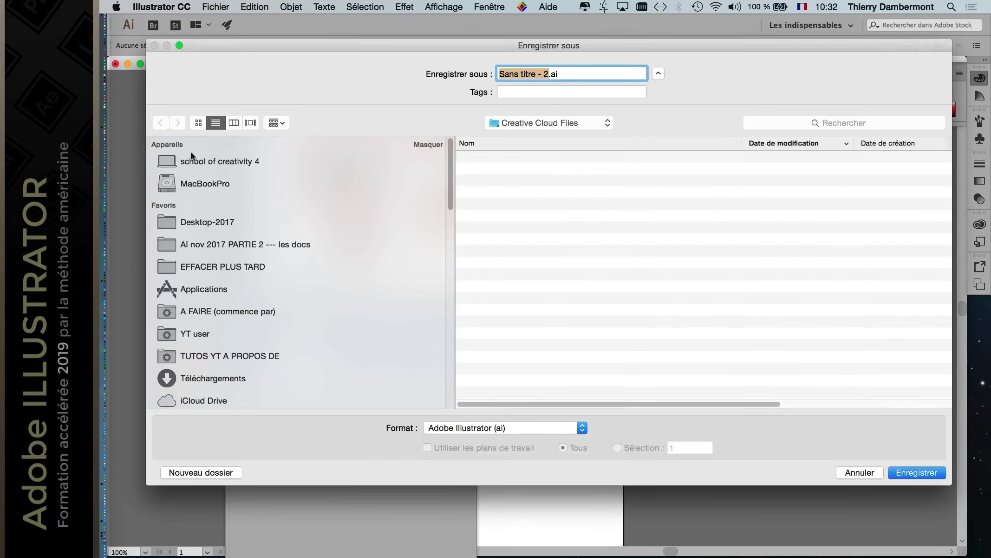
{"action": "left_click", "coordinate": [245, 244]}
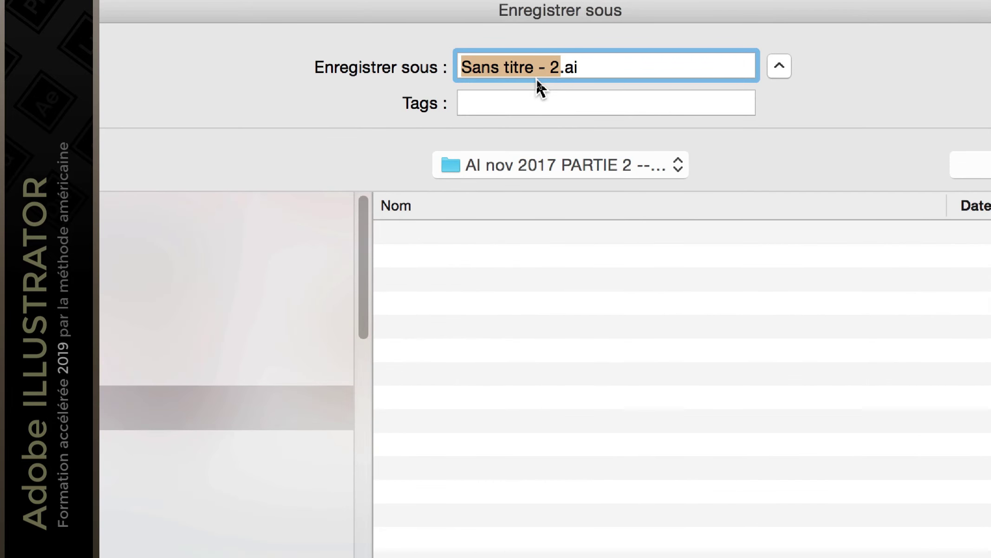
{"action": "type", "text": "a"}
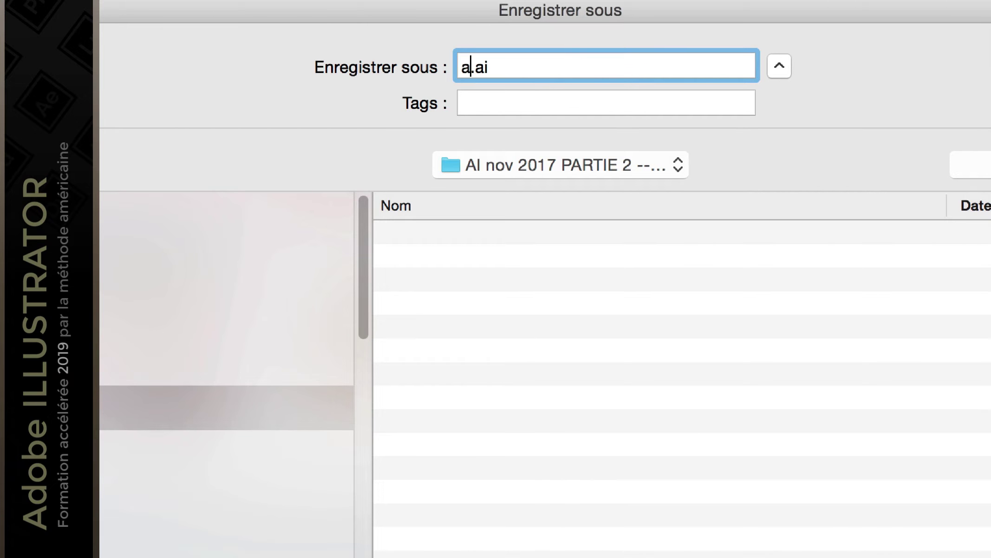
{"action": "type", "text": "spect-sur un groupe"}
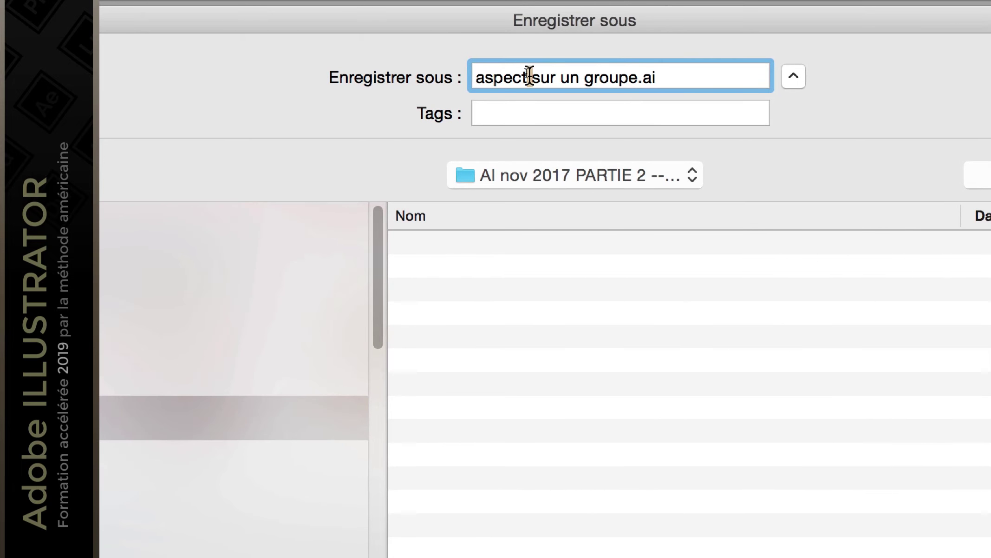
{"action": "left_click", "coordinate": [547, 76]}
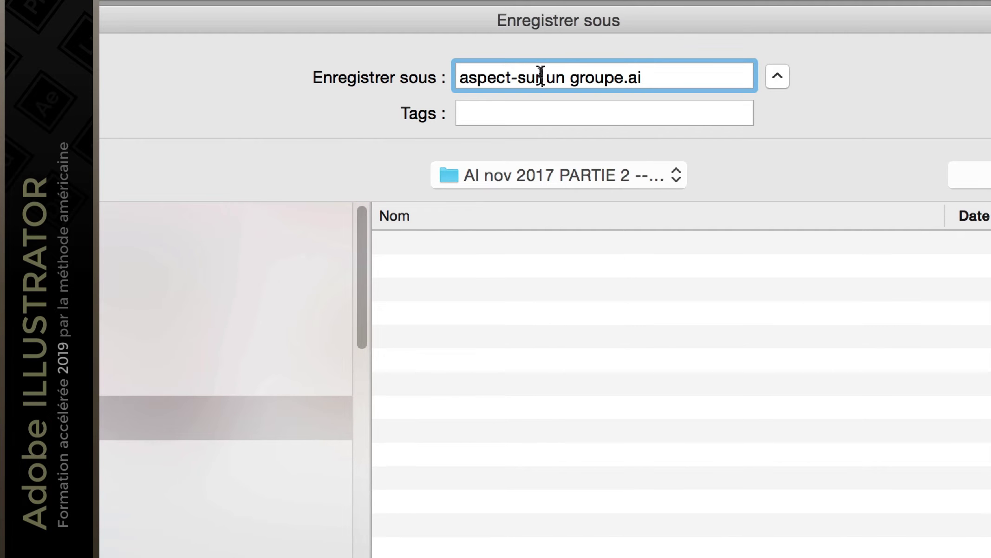
{"action": "key", "text": "BackSpace"}
{"action": "type", "text": "-"}
{"action": "left_click", "coordinate": [552, 76]}
{"action": "key", "text": "BackSpace"}
{"action": "type", "text": "-un-"}
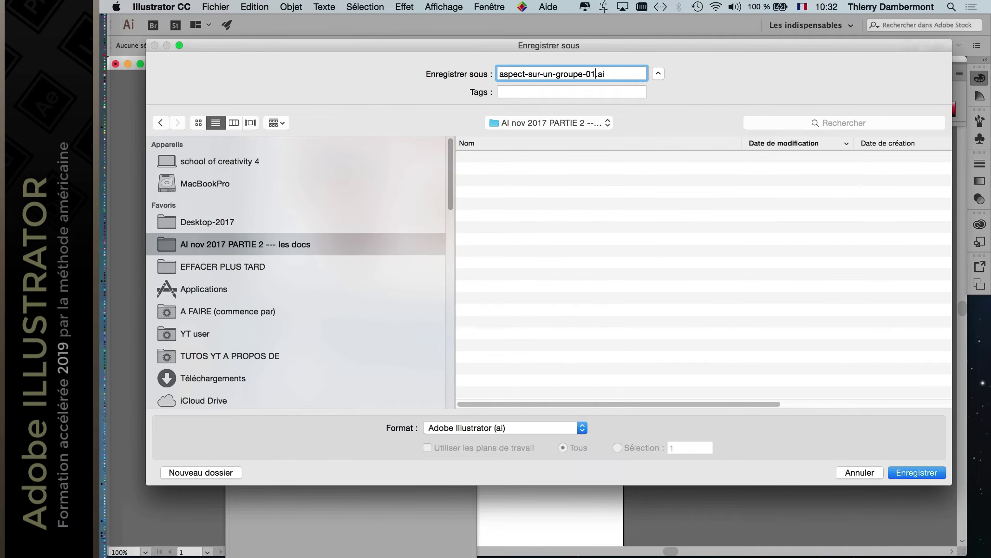
{"action": "key", "text": "Return"}
{"action": "key", "text": "Return"}
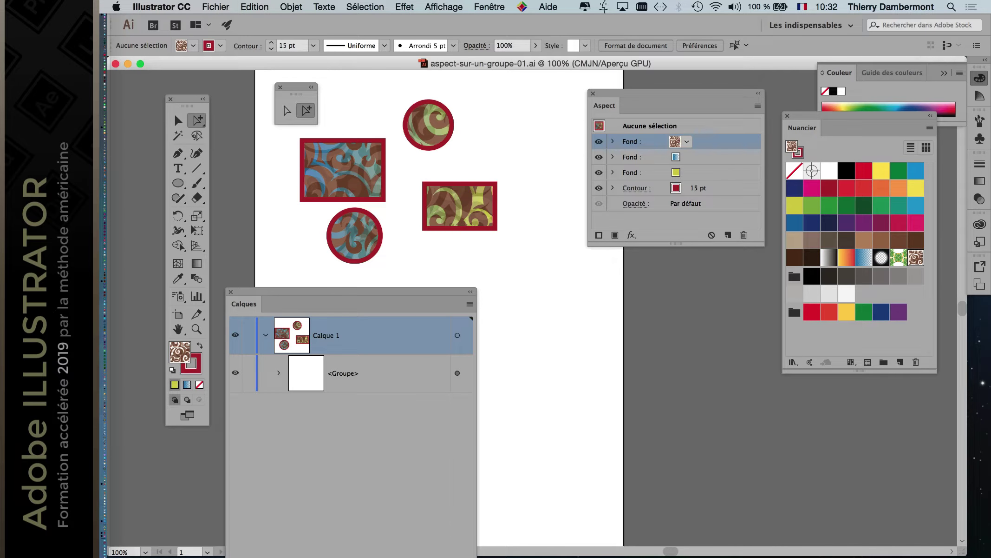
Rearrange the Layers and Appearance panels, expand <Groupe> and target the second ellipse alone
{"action": "left_click_drag", "start_coordinate": [674, 93], "coordinate": [697, 433]}
{"action": "left_click_drag", "start_coordinate": [353, 291], "coordinate": [671, 96]}
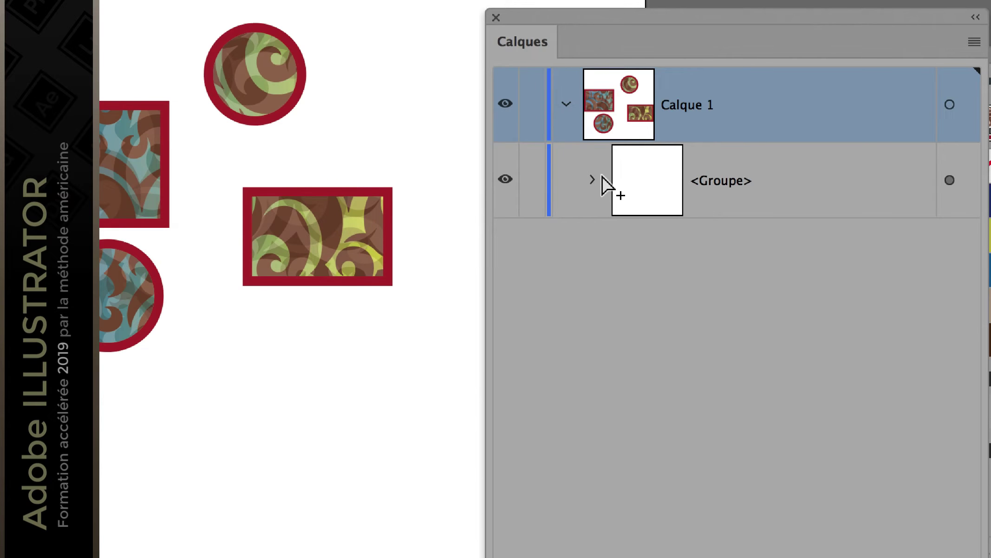
{"action": "left_click", "coordinate": [595, 180]}
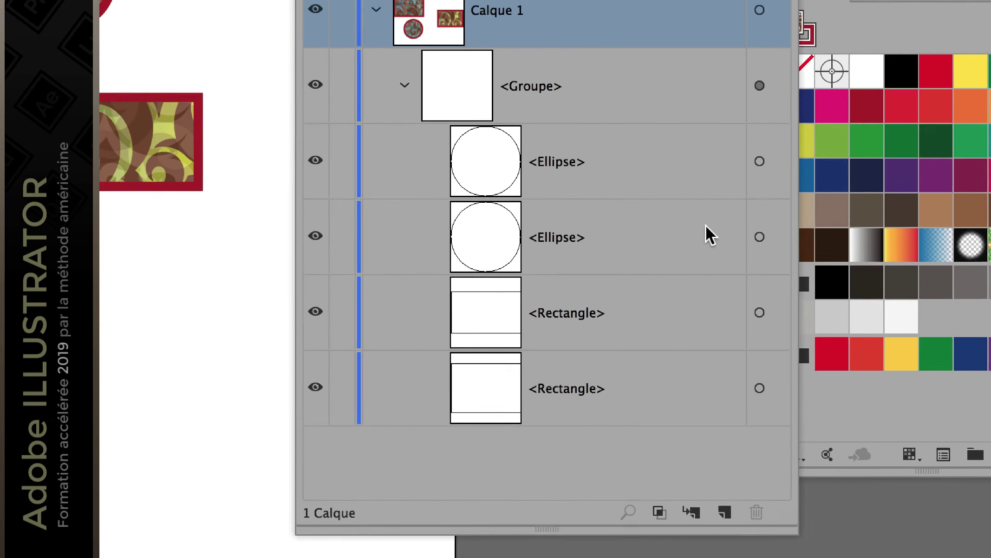
{"action": "left_click", "coordinate": [723, 228]}
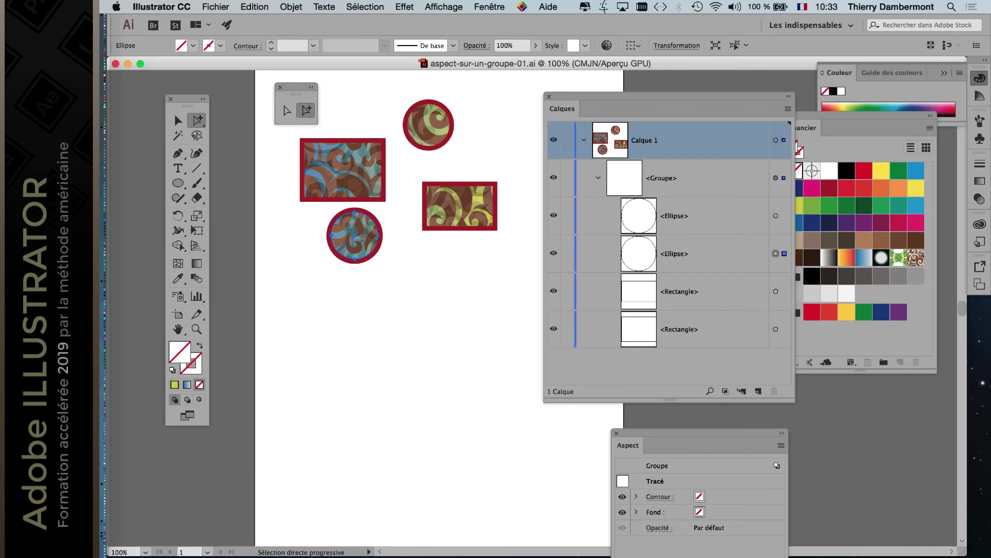
{"action": "left_click_drag", "start_coordinate": [697, 433], "coordinate": [369, 290]}
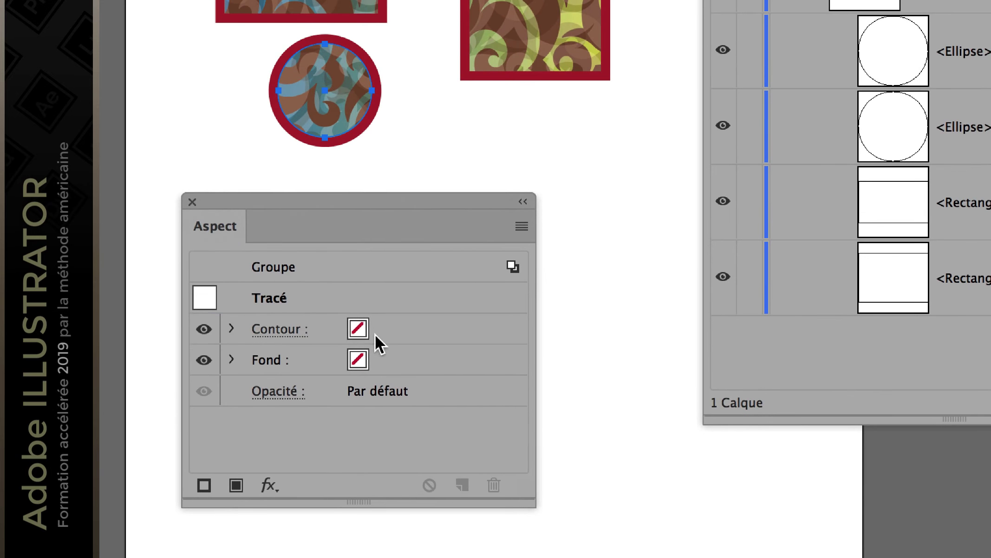
Give the lower circle its own 30 pt stroke, switching it from magenta to green
{"action": "left_click", "coordinate": [374, 331]}
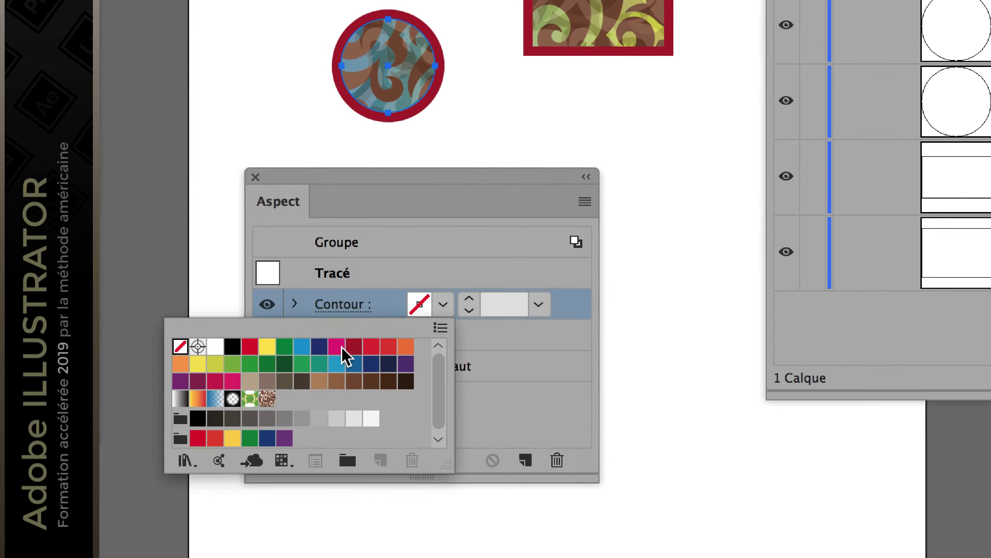
{"action": "left_click", "coordinate": [339, 348]}
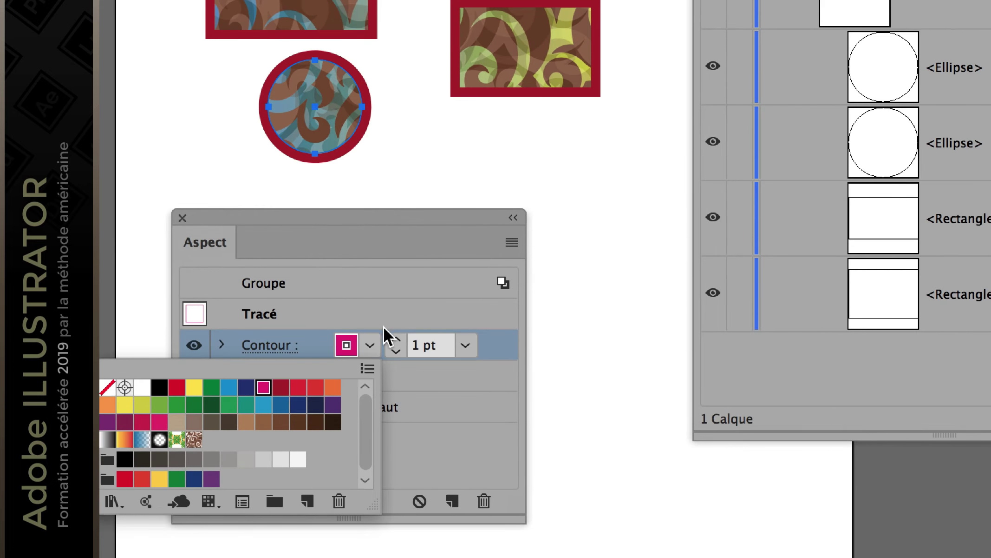
{"action": "key", "text": "Escape"}
{"action": "left_click", "coordinate": [387, 332], "text": "shift"}
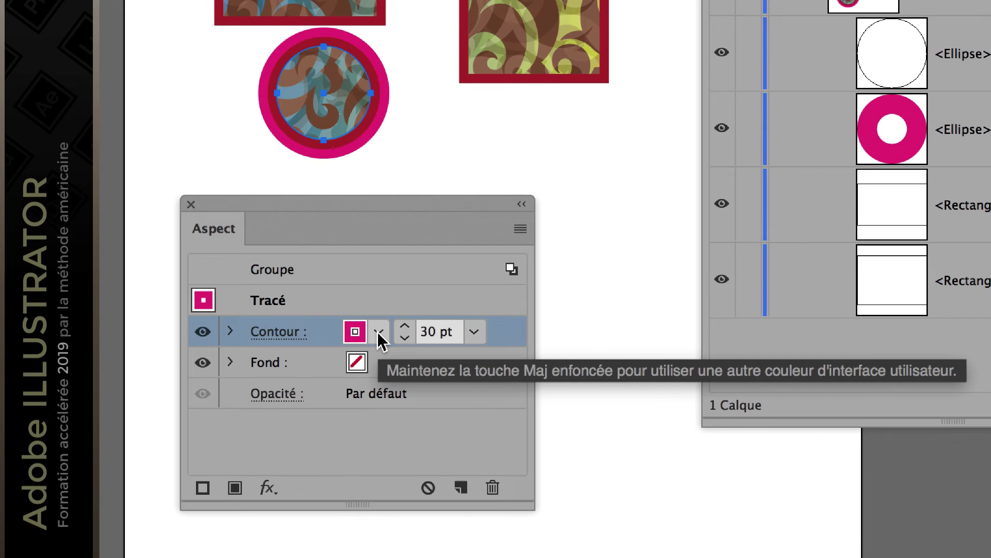
{"action": "left_click", "coordinate": [379, 332]}
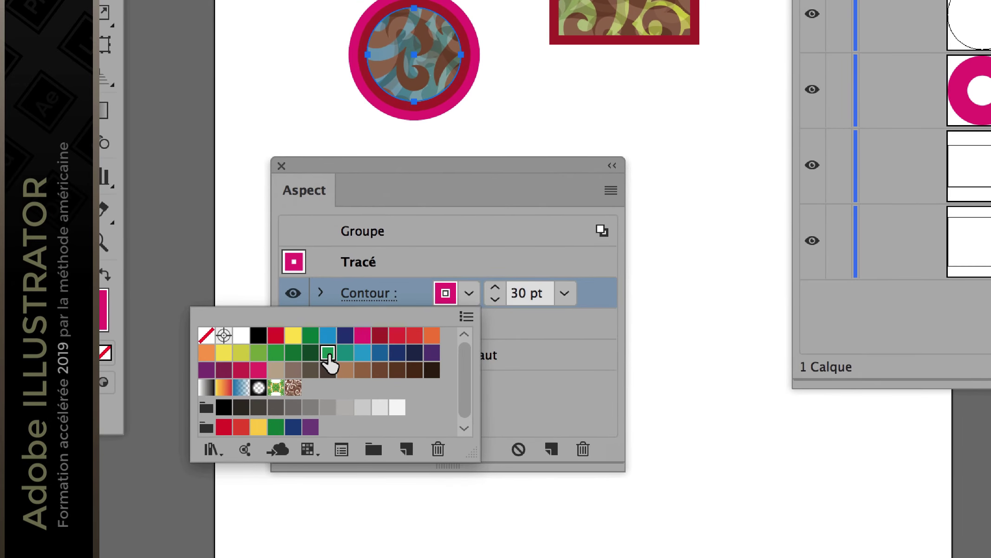
{"action": "left_click", "coordinate": [328, 353]}
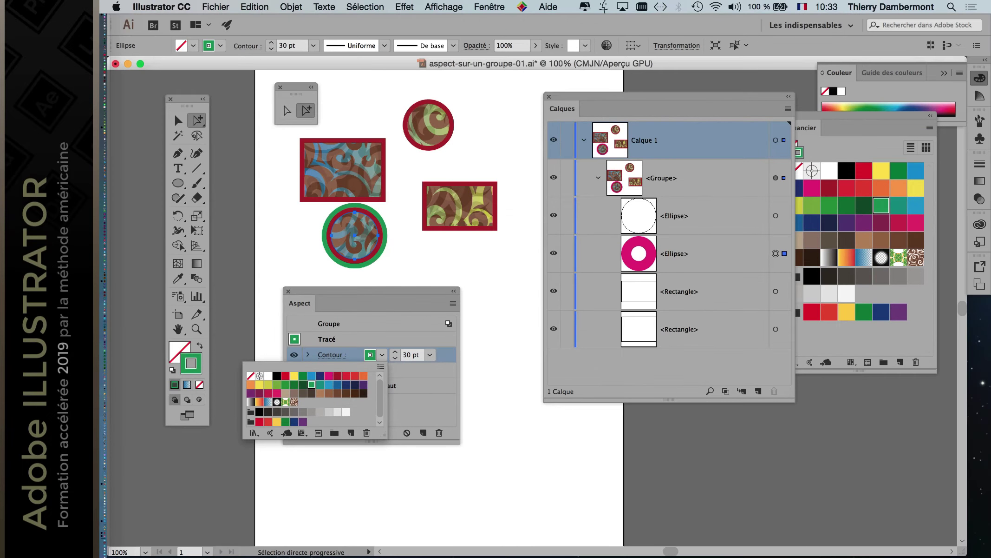
{"action": "key", "text": "Escape"}
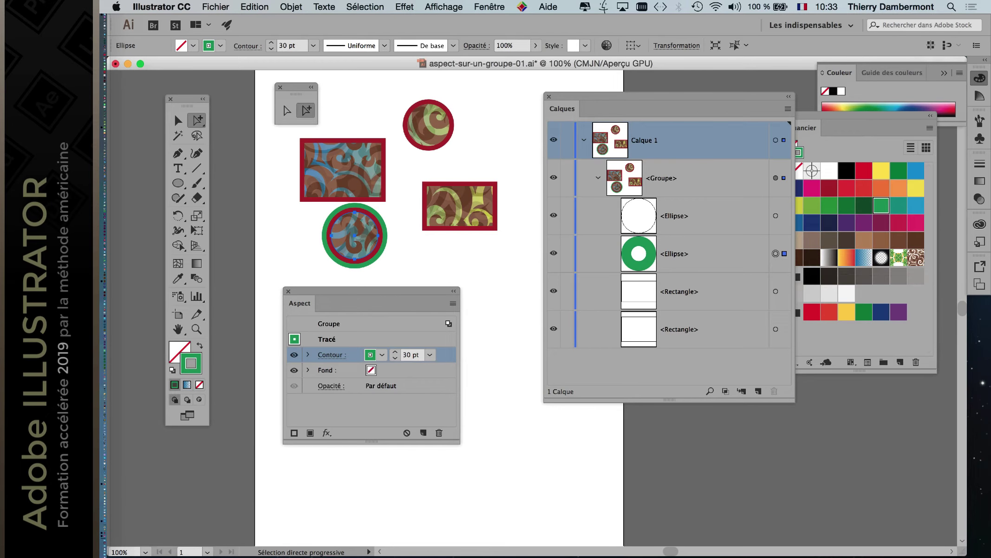
Try an orange gradient fill on the ellipse, then set both its fill and stroke to None
{"action": "key", "text": "x"}
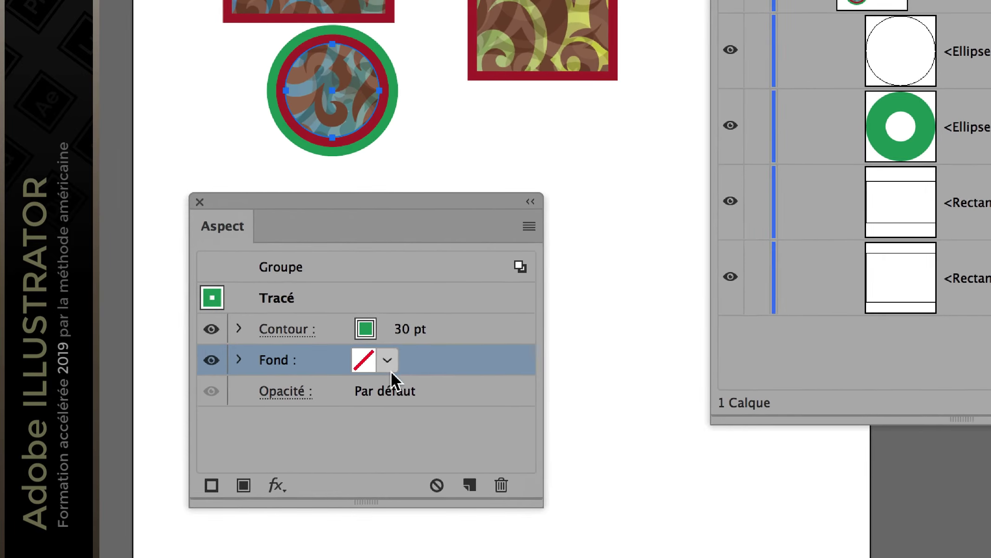
{"action": "left_click", "coordinate": [382, 370]}
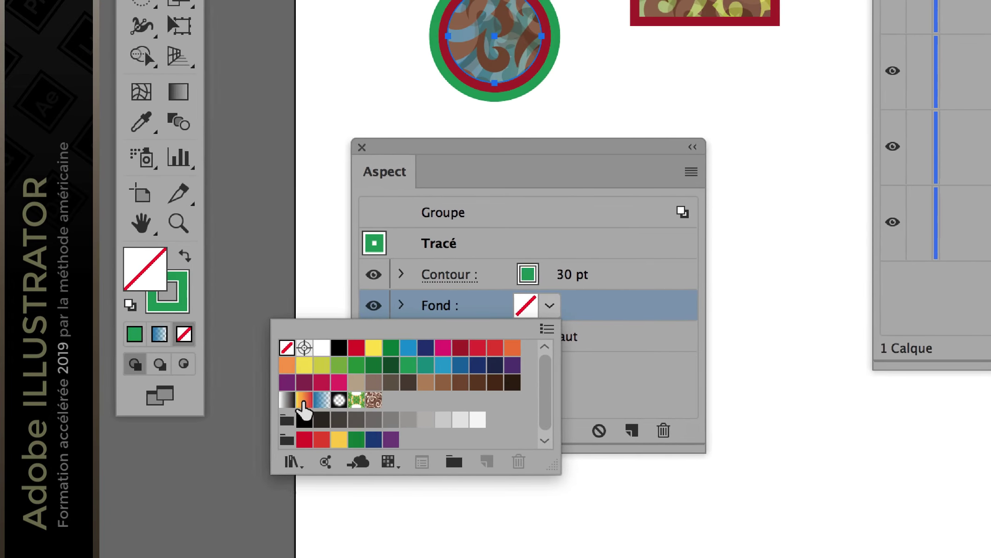
{"action": "left_click", "coordinate": [201, 425]}
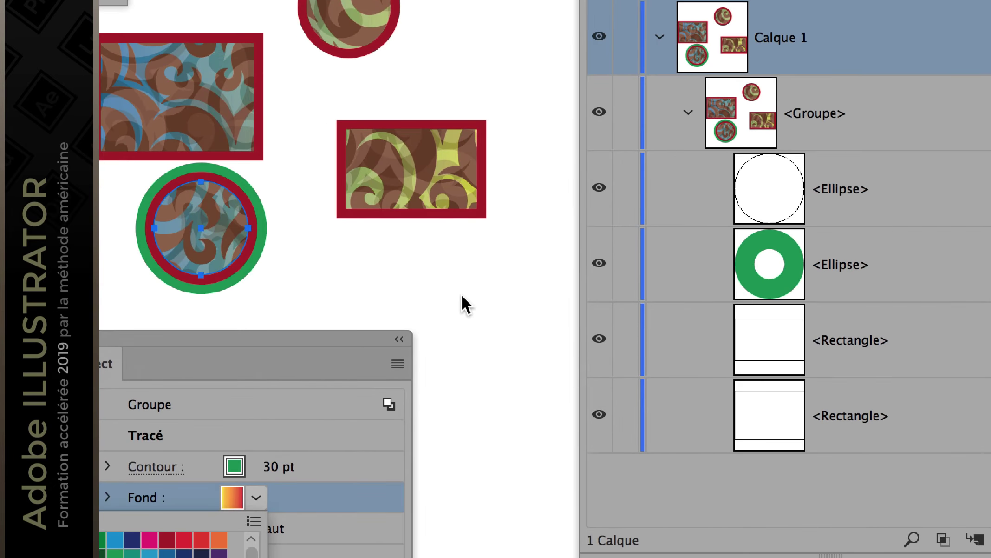
{"action": "left_click", "coordinate": [381, 357]}
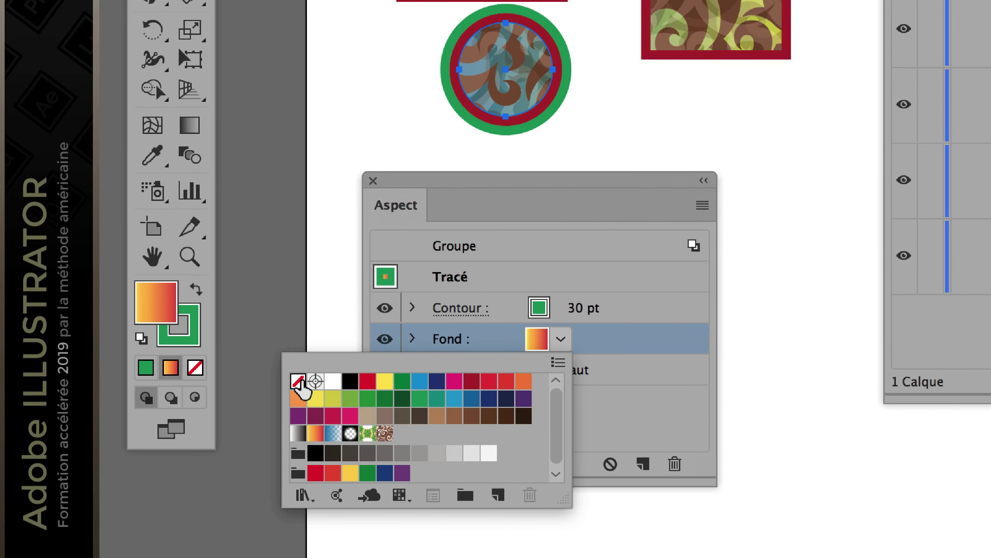
{"action": "left_click", "coordinate": [299, 382]}
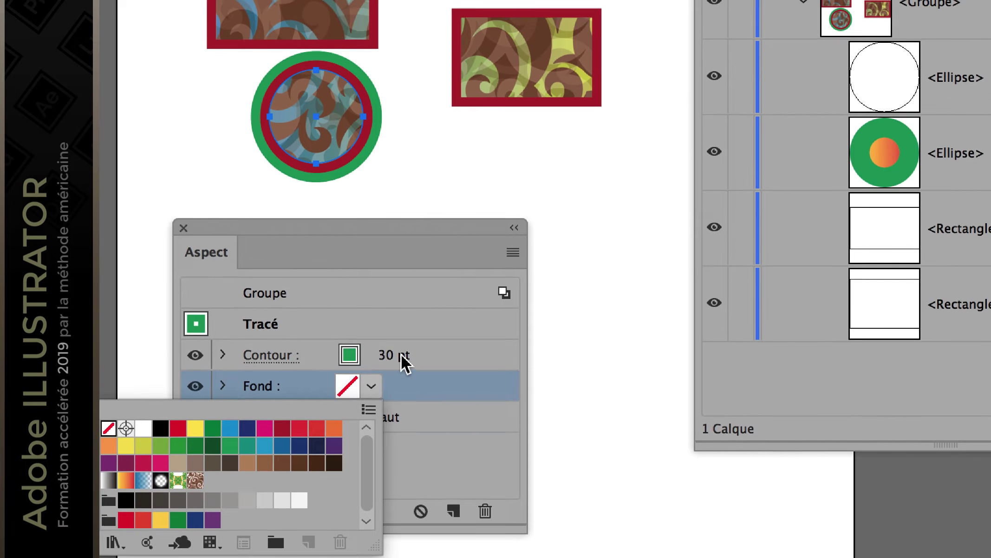
{"action": "left_click", "coordinate": [394, 357]}
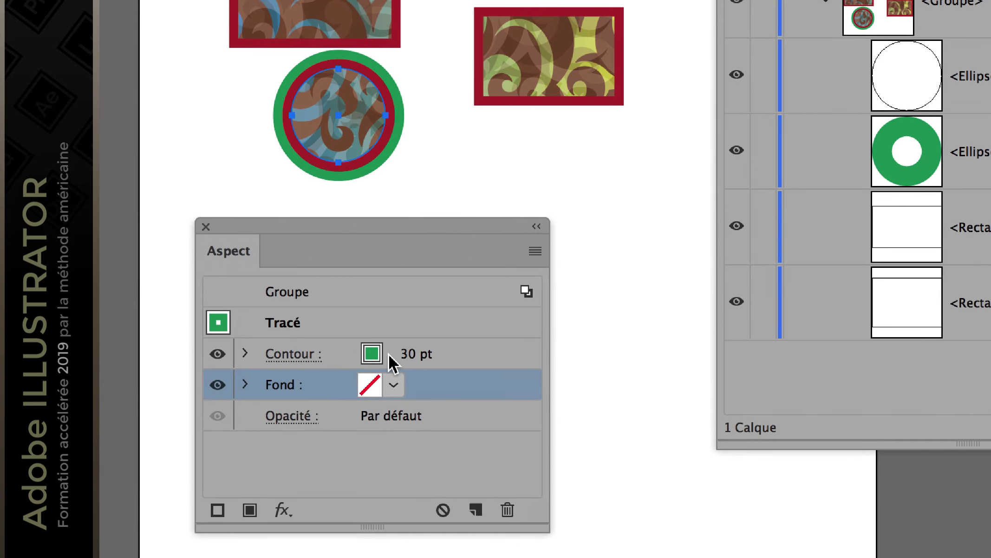
{"action": "left_click", "coordinate": [391, 355]}
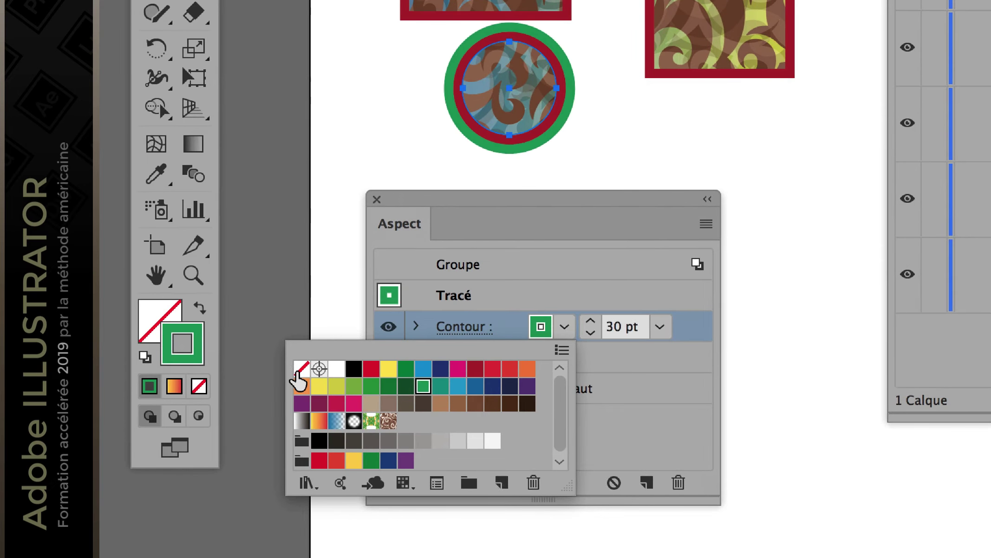
{"action": "left_click", "coordinate": [299, 371]}
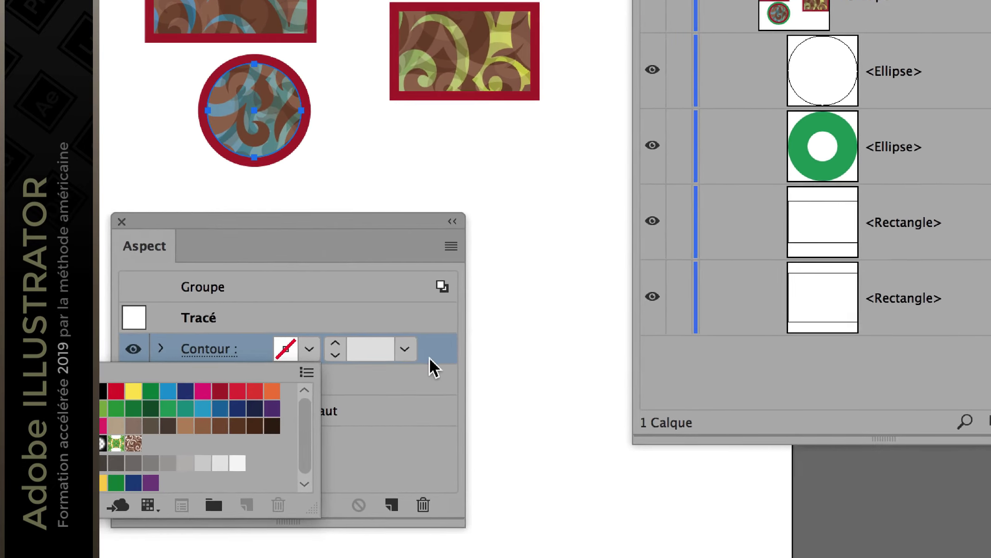
{"action": "left_click", "coordinate": [433, 364]}
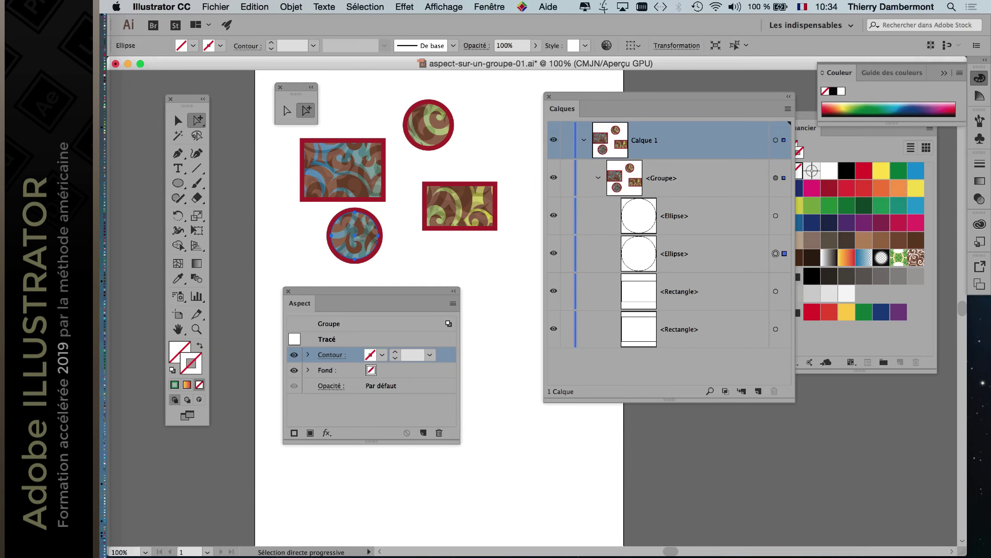
Reposition the Layers, Appearance and Tools panels and the floating selection tools
{"action": "left_click_drag", "start_coordinate": [669, 96], "coordinate": [722, 90]}
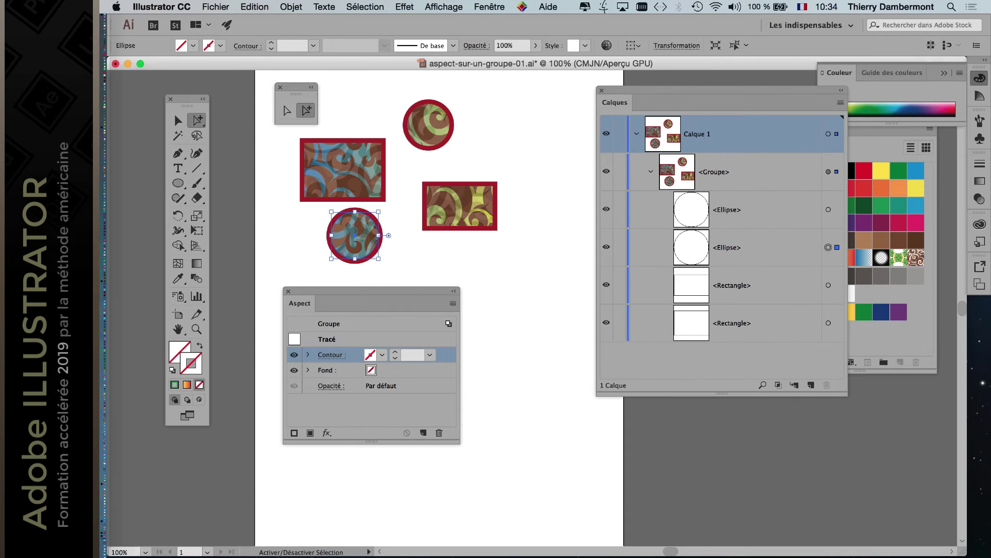
{"action": "left_click_drag", "start_coordinate": [424, 294], "coordinate": [403, 338]}
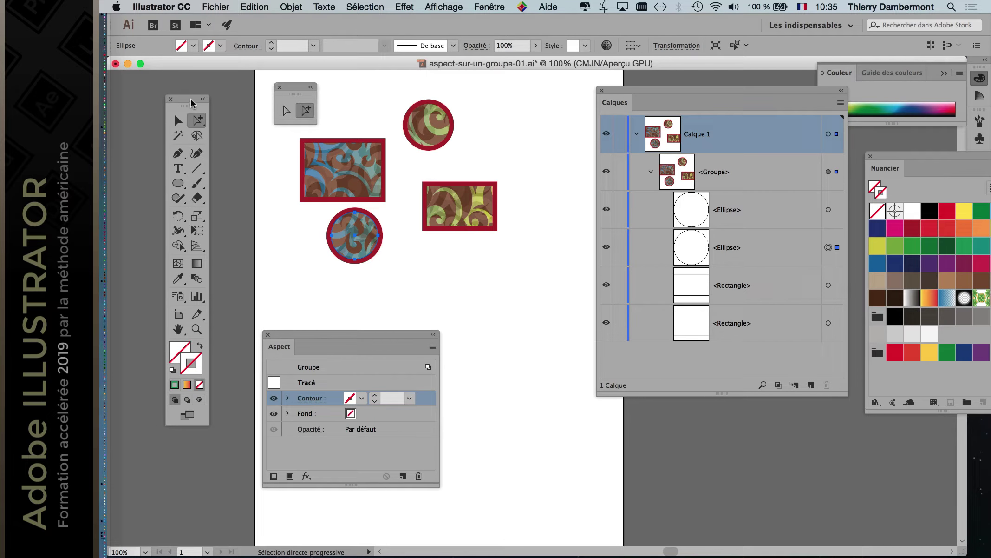
{"action": "left_click_drag", "start_coordinate": [191, 102], "coordinate": [143, 91]}
{"action": "left_click_drag", "start_coordinate": [293, 90], "coordinate": [194, 100]}
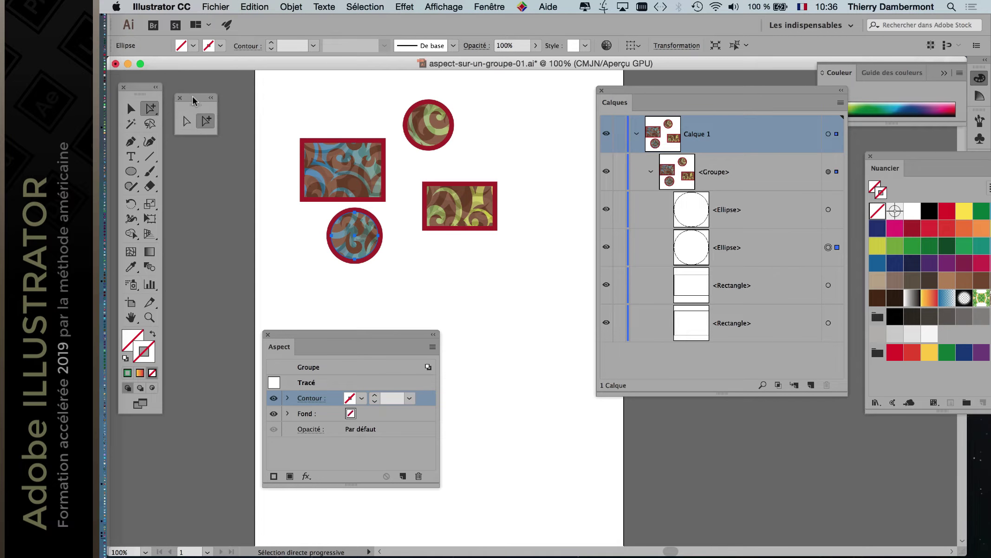
{"action": "left_click_drag", "start_coordinate": [671, 94], "coordinate": [688, 90]}
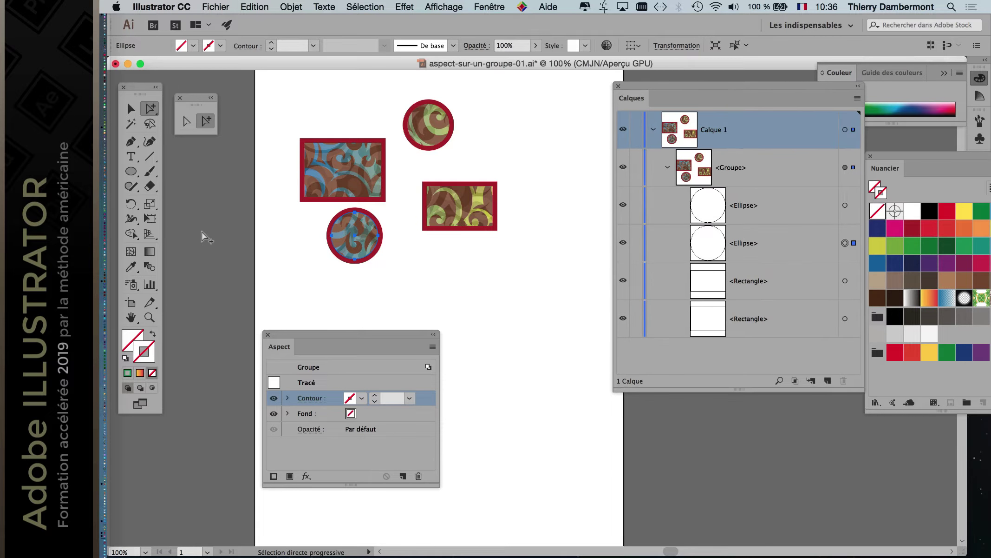
Draw a five-pointed star below the right rectangle with the Star tool
{"action": "left_click", "coordinate": [137, 173]}
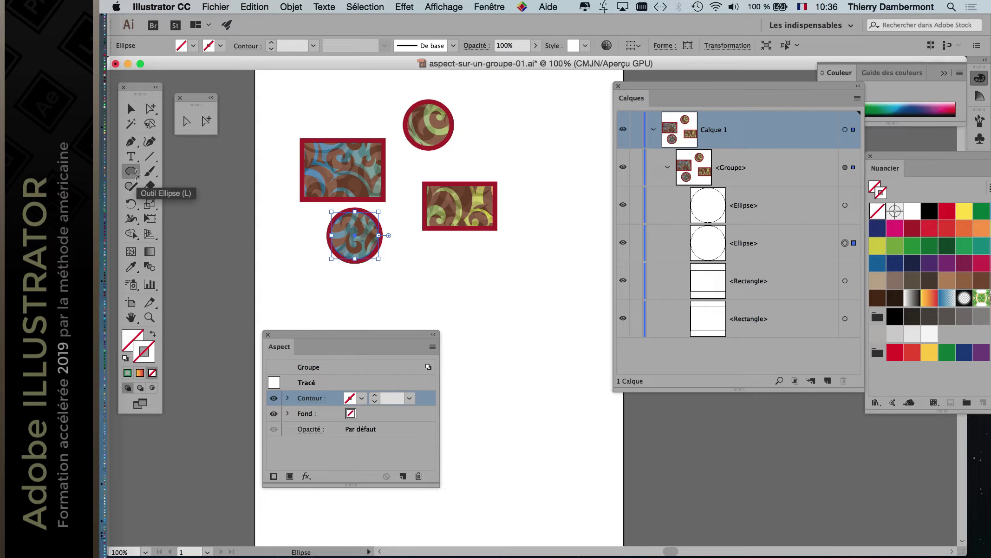
{"action": "mouse_move", "coordinate": [137, 175]}
{"action": "left_mouse_down"}
{"action": "mouse_move", "coordinate": [267, 209]}
{"action": "mouse_move", "coordinate": [274, 172]}
{"action": "left_mouse_up"}
{"action": "left_click", "coordinate": [249, 190]}
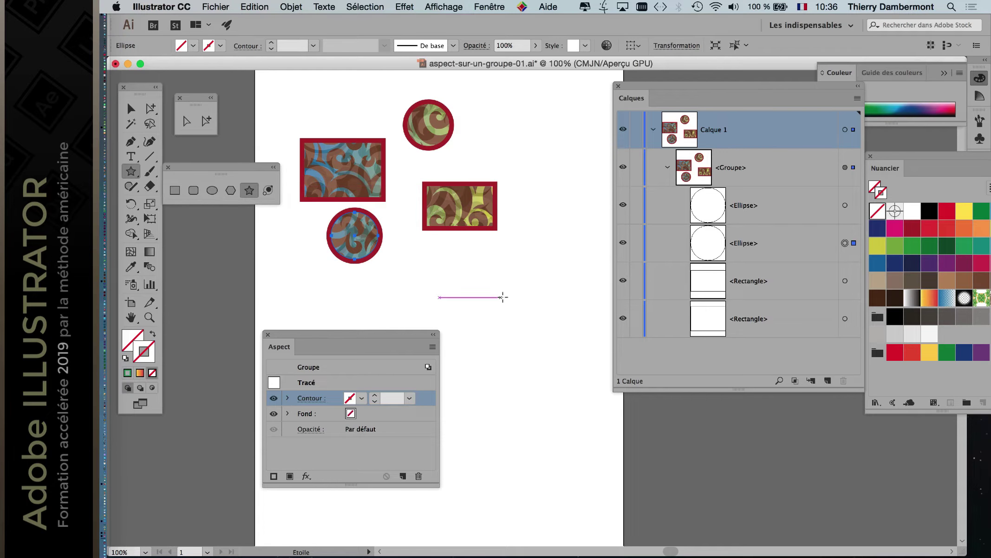
{"action": "left_click_drag", "start_coordinate": [502, 297], "coordinate": [541, 318]}
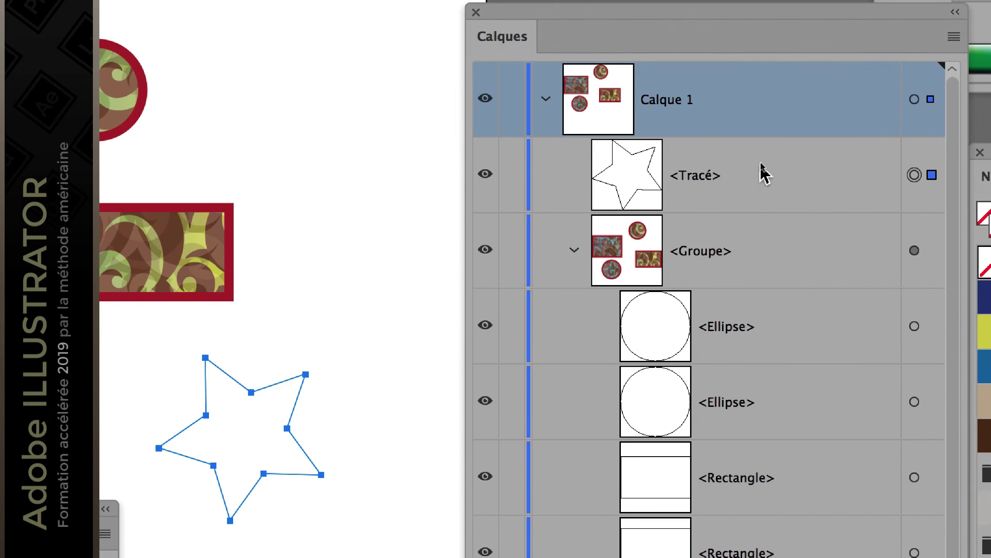
Drag the star's Tracé row into Groupe in Layers, then select the whole group
{"action": "left_click", "coordinate": [763, 168]}
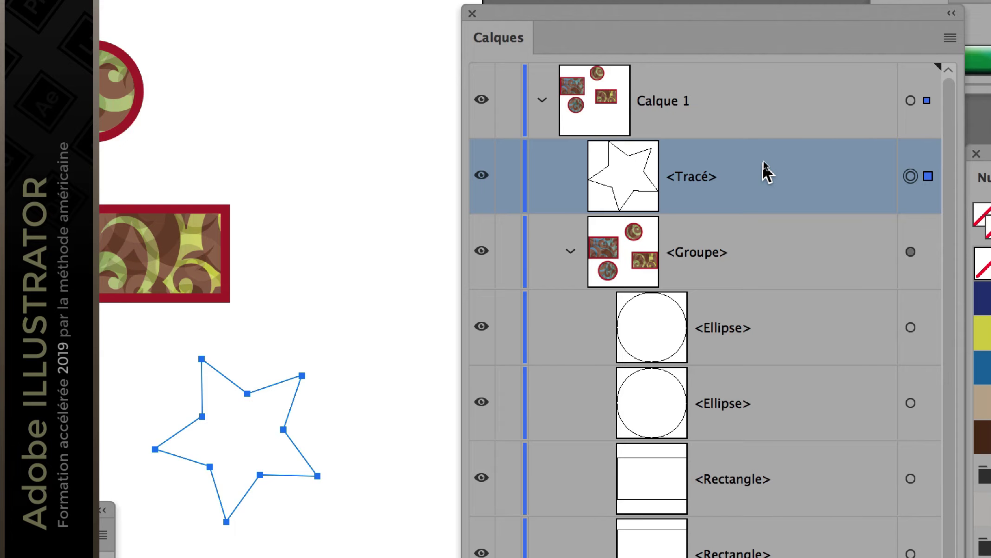
{"action": "left_click_drag", "start_coordinate": [761, 194], "coordinate": [758, 201]}
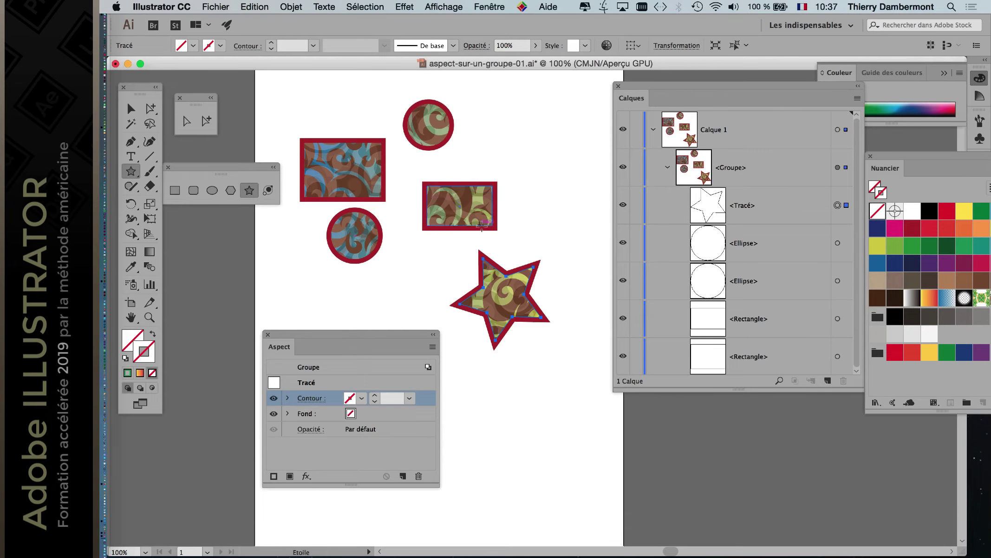
{"action": "left_click", "coordinate": [131, 110]}
{"action": "left_click", "coordinate": [474, 217]}
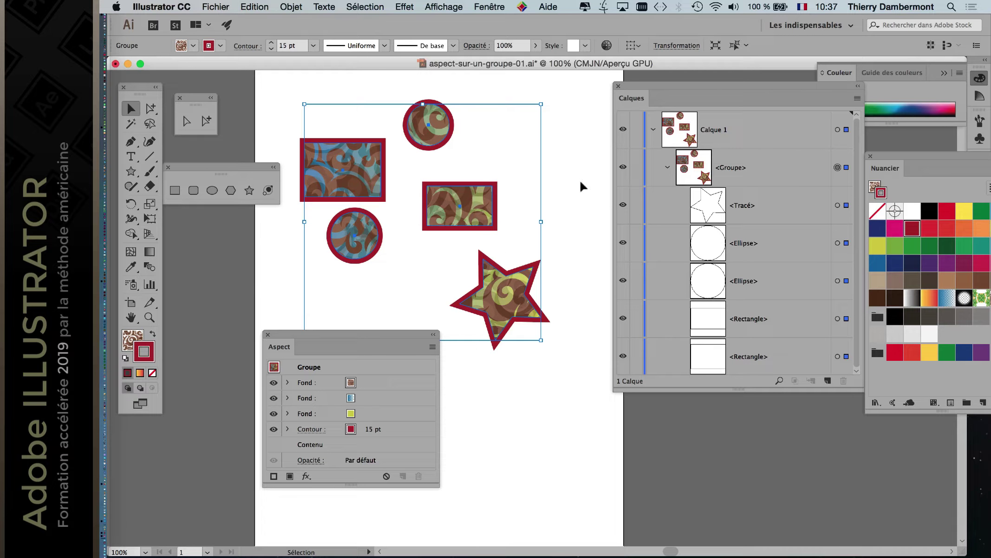
Reposition the Appearance and Layers panels to clear the canvas
{"action": "left_click_drag", "start_coordinate": [407, 333], "coordinate": [323, 403]}
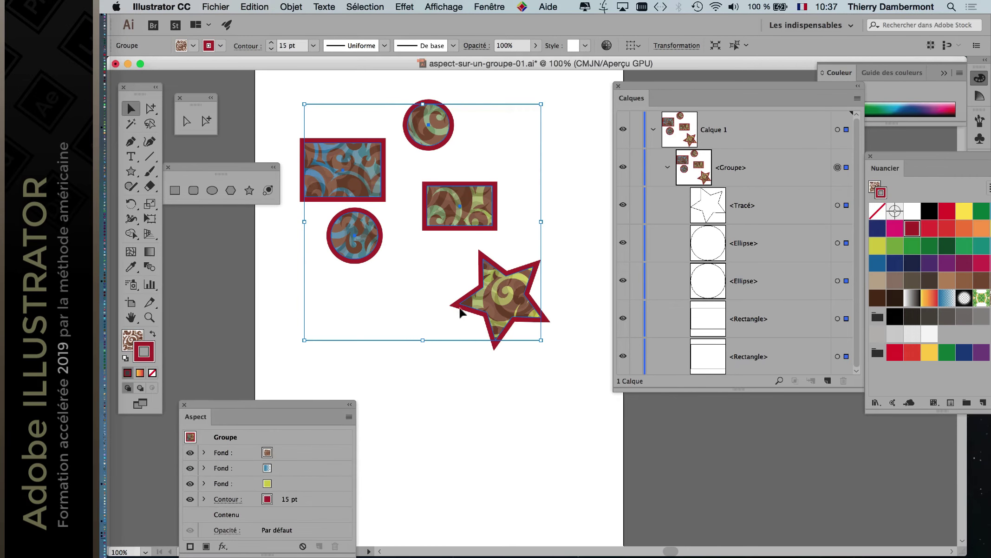
{"action": "left_click_drag", "start_coordinate": [676, 82], "coordinate": [721, 86]}
{"action": "left_click_drag", "start_coordinate": [447, 179], "coordinate": [506, 188]}
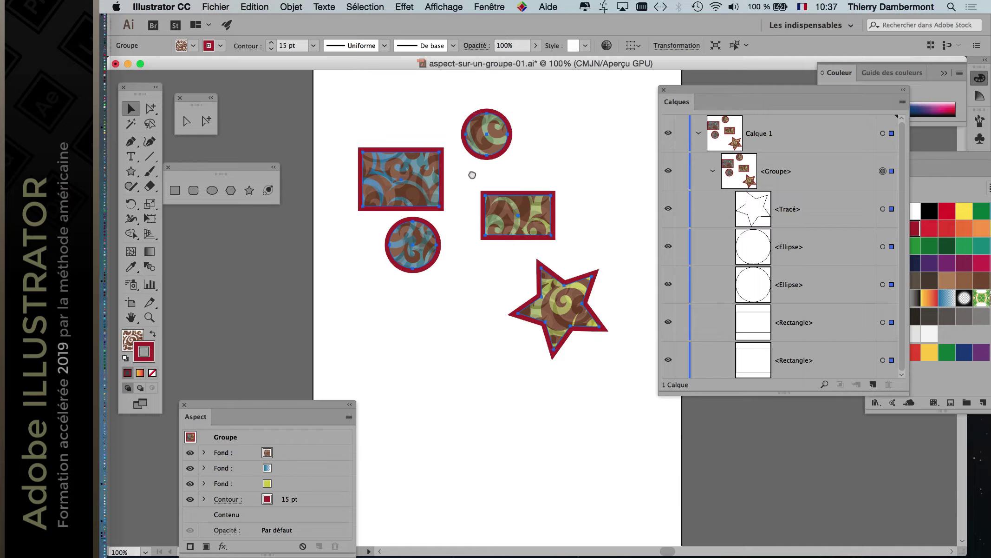
{"action": "scroll", "coordinate": [465, 177], "scroll_direction": "right", "scroll_amount": 3}
Deselect, then select the whole group by clicking a shape, the blue rectangle, and the star
{"action": "left_click", "coordinate": [306, 100]}
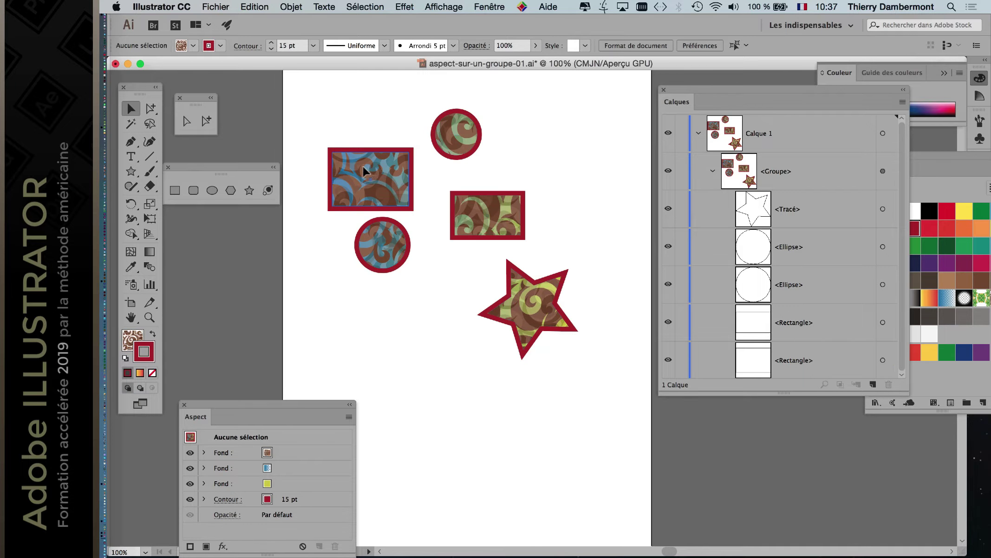
{"action": "left_click", "coordinate": [363, 171]}
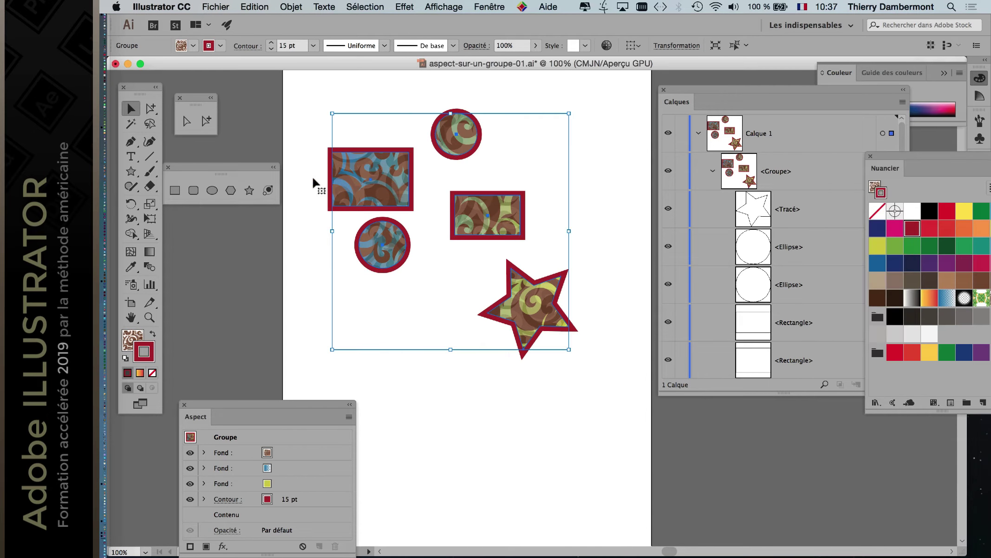
{"action": "left_click", "coordinate": [302, 120]}
{"action": "left_click", "coordinate": [344, 163]}
{"action": "left_click", "coordinate": [592, 347]}
{"action": "left_click", "coordinate": [557, 319]}
Reselect the group via the lower-left circle, a marquee and the right rectangle; close Swatches
{"action": "left_click", "coordinate": [320, 257]}
{"action": "left_click", "coordinate": [378, 246]}
{"action": "left_click_drag", "start_coordinate": [302, 89], "coordinate": [620, 368]}
{"action": "left_click", "coordinate": [605, 240]}
{"action": "left_click", "coordinate": [506, 211]}
{"action": "left_click", "coordinate": [871, 156]}
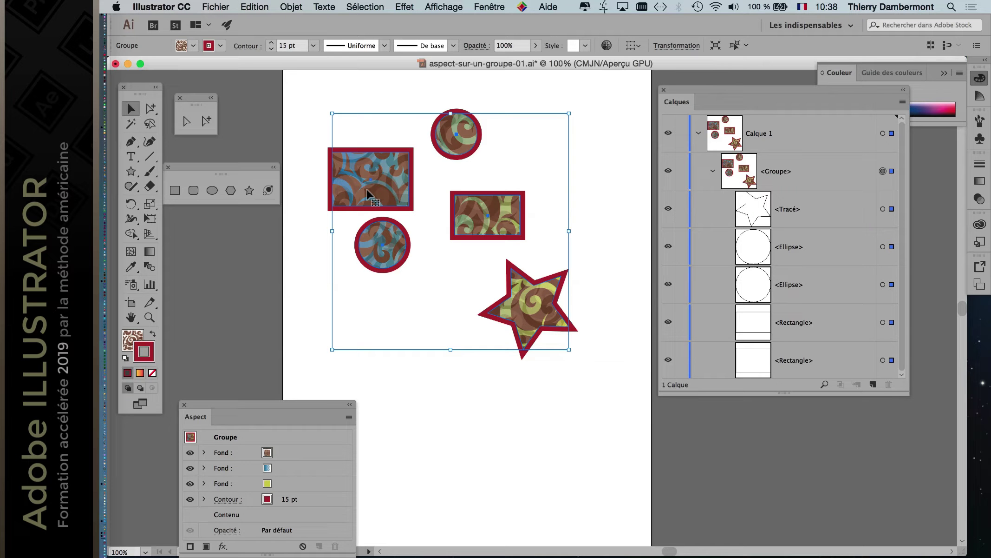
Deselect, draw a large star near the page bottom, and fill it green from Swatches
{"action": "left_click", "coordinate": [132, 171]}
{"action": "key", "text": "super+shift+a"}
{"action": "left_click_drag", "start_coordinate": [511, 456], "coordinate": [562, 496]}
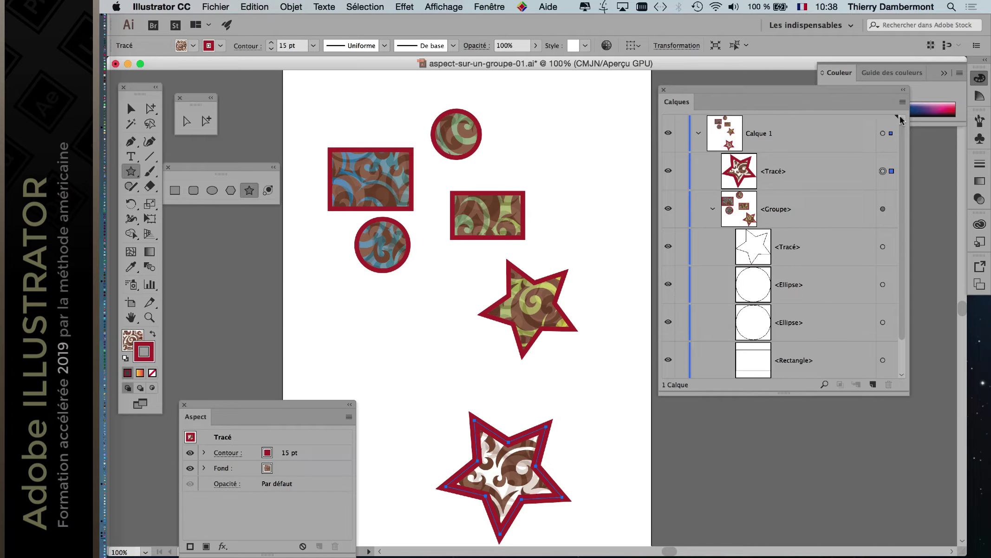
{"action": "left_click", "coordinate": [505, 8]}
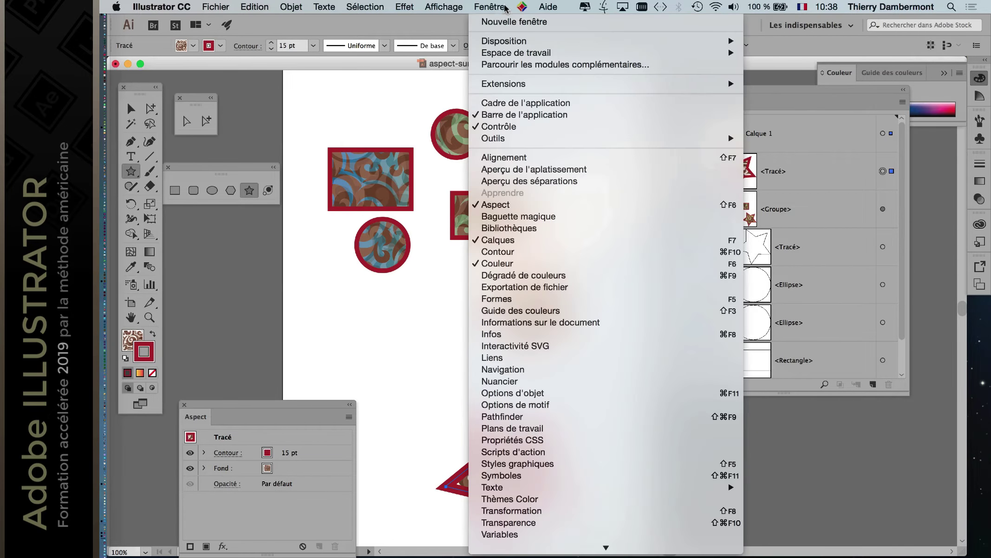
{"action": "left_click", "coordinate": [537, 381]}
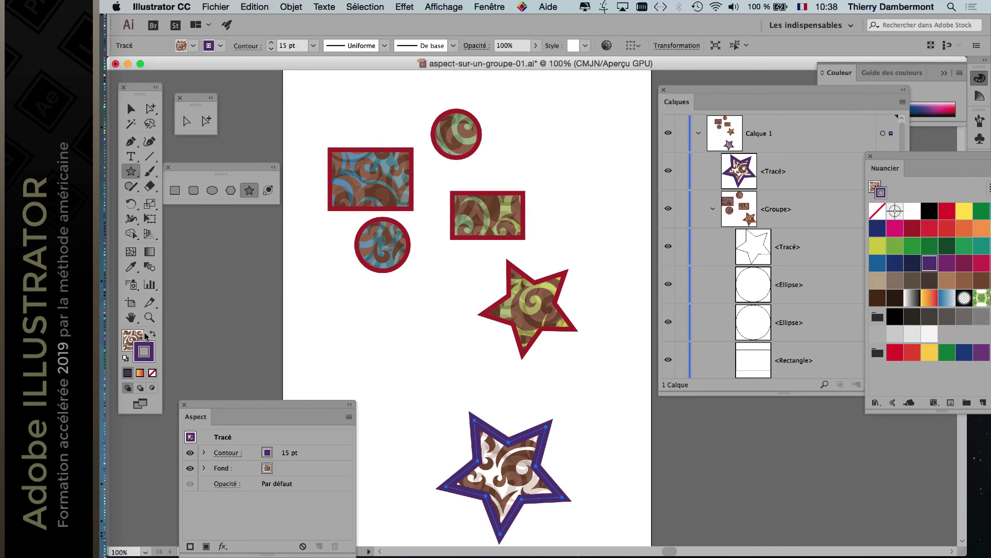
{"action": "left_click", "coordinate": [894, 246]}
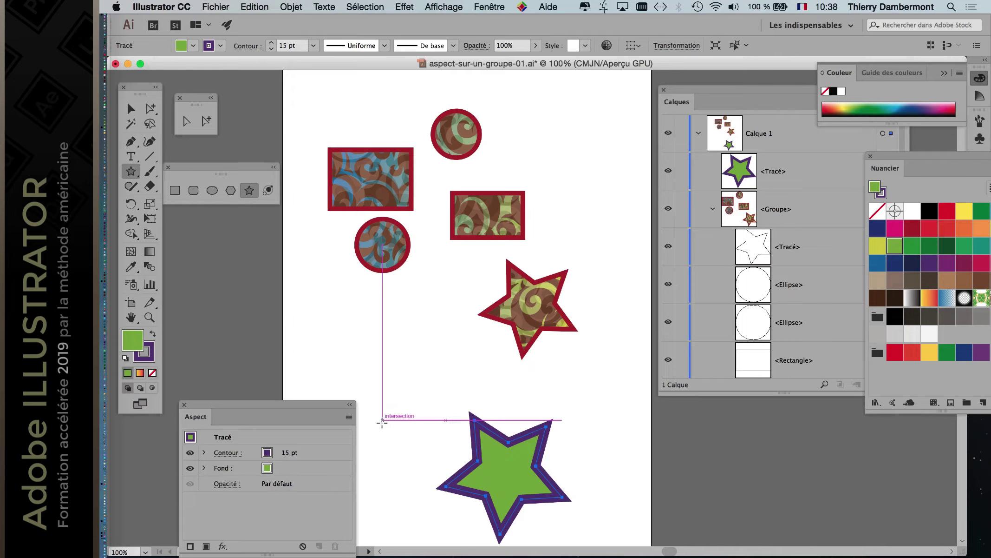
Draw a second star at lower left and a small one at lower right, then reselect the group
{"action": "left_click_drag", "start_coordinate": [387, 419], "coordinate": [418, 444]}
{"action": "left_click_drag", "start_coordinate": [604, 424], "coordinate": [628, 439]}
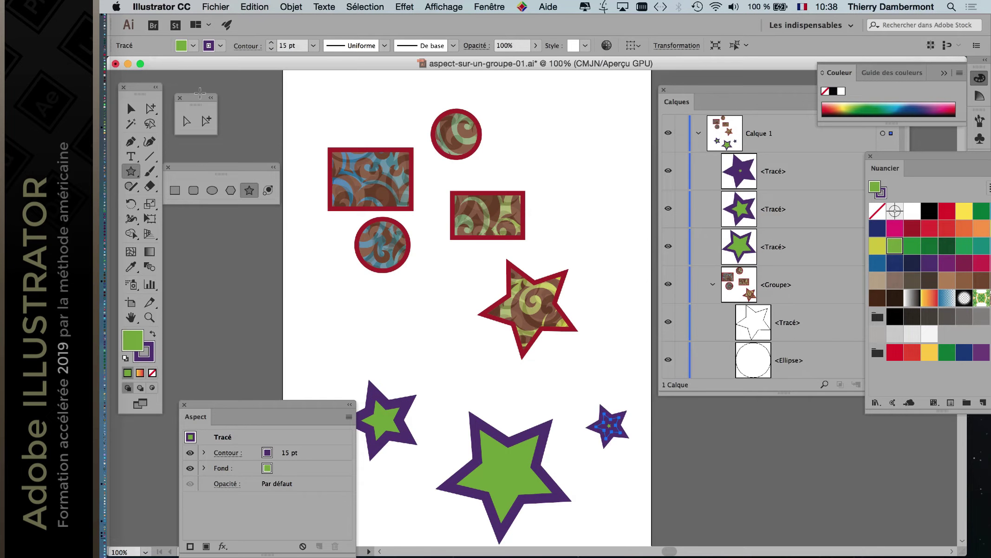
{"action": "left_click", "coordinate": [132, 109]}
{"action": "left_click", "coordinate": [392, 177]}
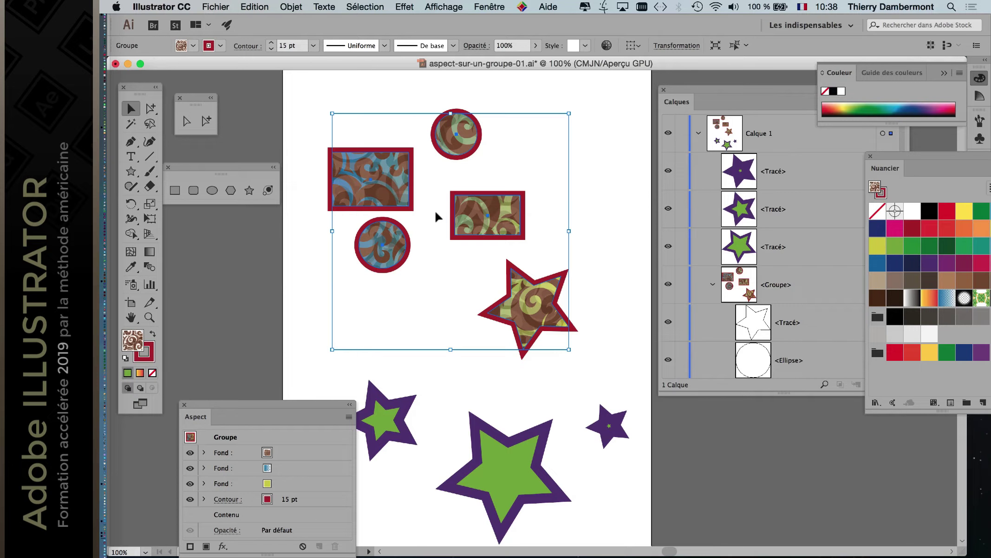
Isolate the selected group with Isoler le groupe sélectionné and zoom out to 66.67%
{"action": "right_click", "coordinate": [389, 184]}
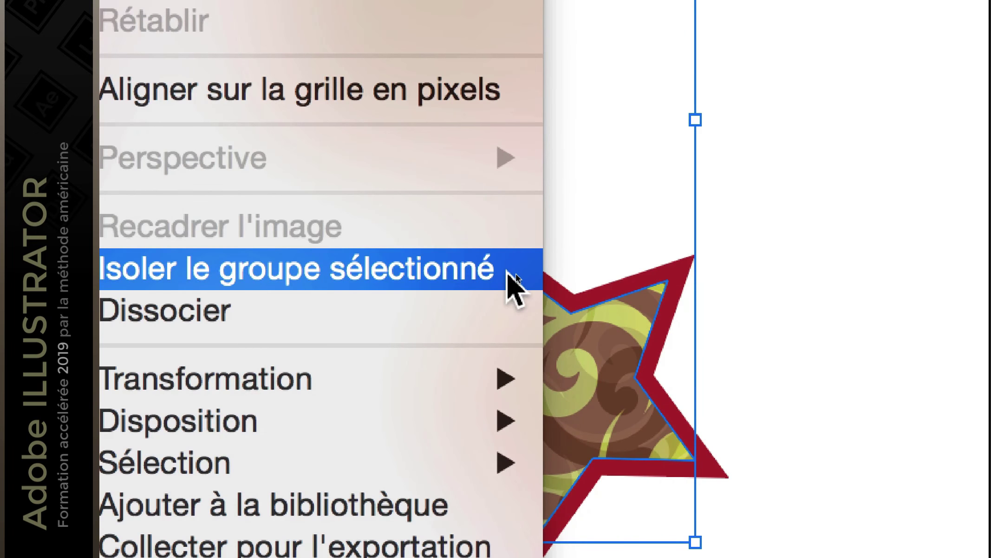
{"action": "left_click", "coordinate": [513, 274]}
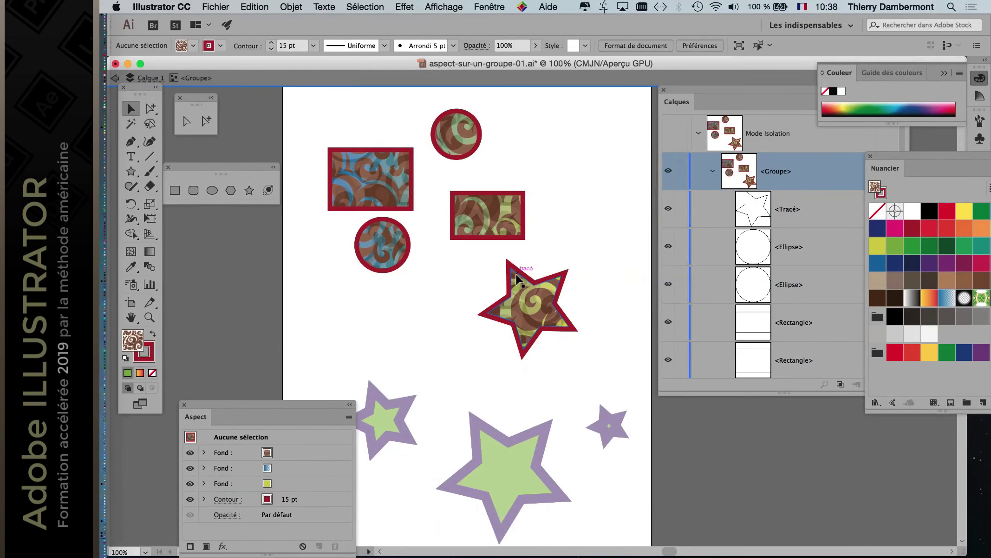
{"action": "scroll", "coordinate": [516, 276], "scroll_direction": "down", "scroll_amount": 1}
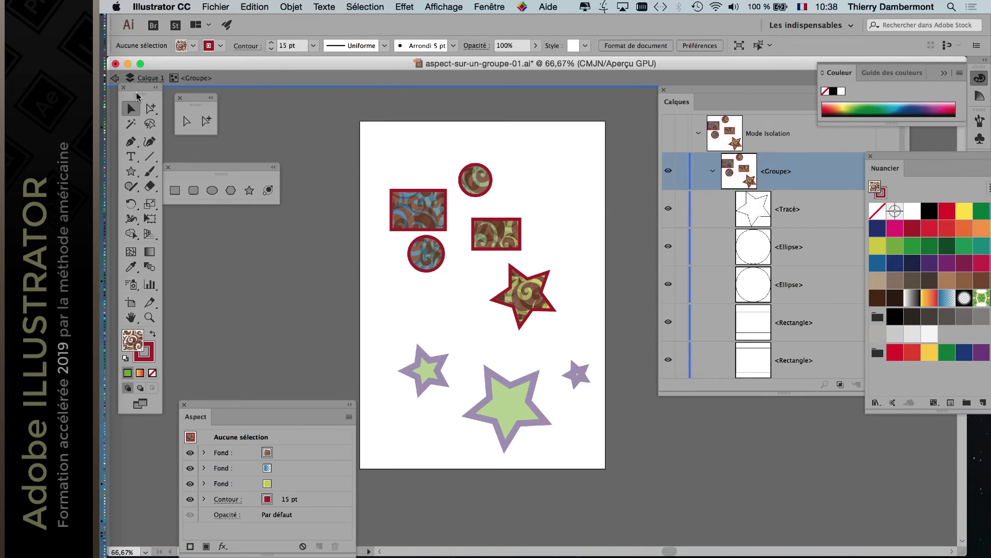
Drag the Tools panel down and shift the floating shape-tools panel slightly right
{"action": "left_click_drag", "start_coordinate": [138, 95], "coordinate": [137, 126]}
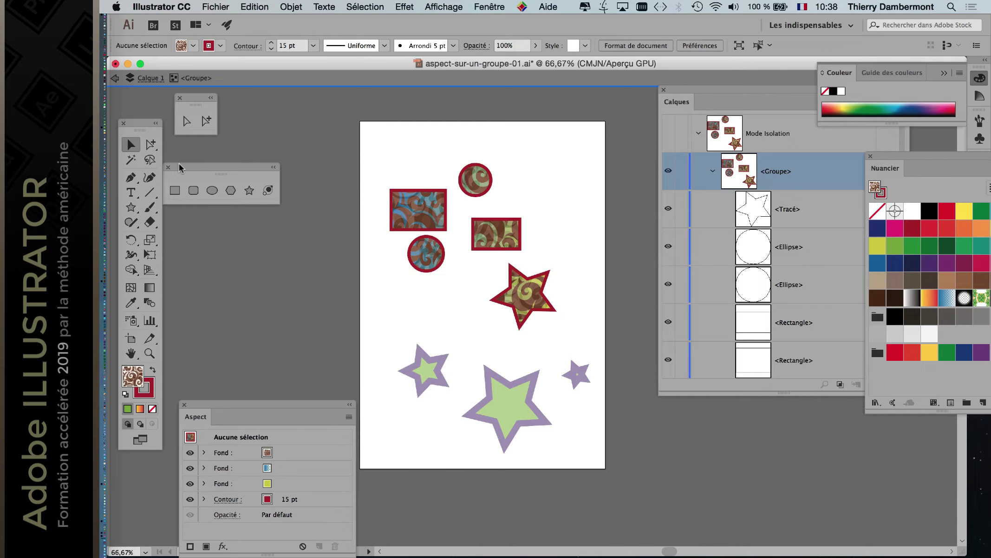
{"action": "left_click_drag", "start_coordinate": [180, 168], "coordinate": [200, 169]}
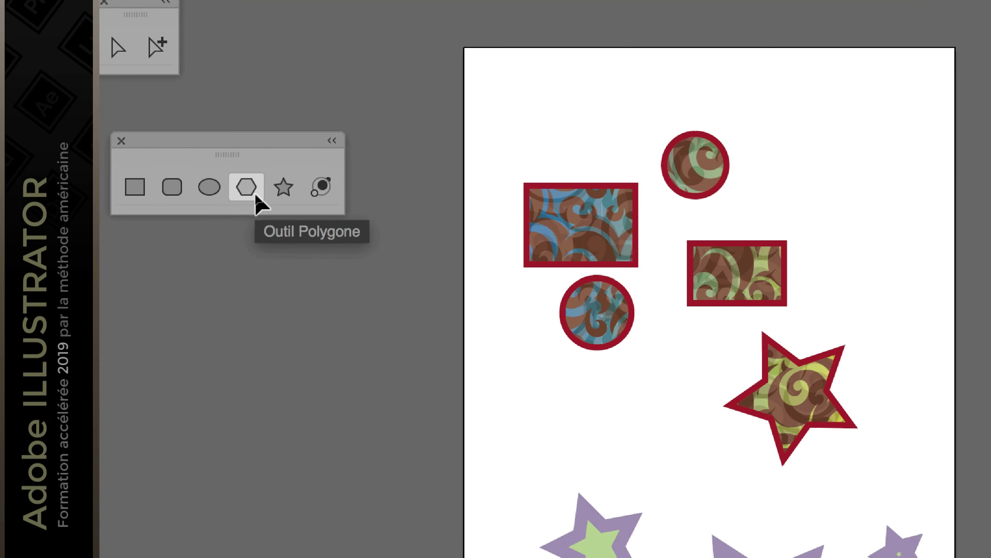
Draw three test hexagons inside the isolated group and close the Nuancier panel
{"action": "left_click", "coordinate": [257, 197]}
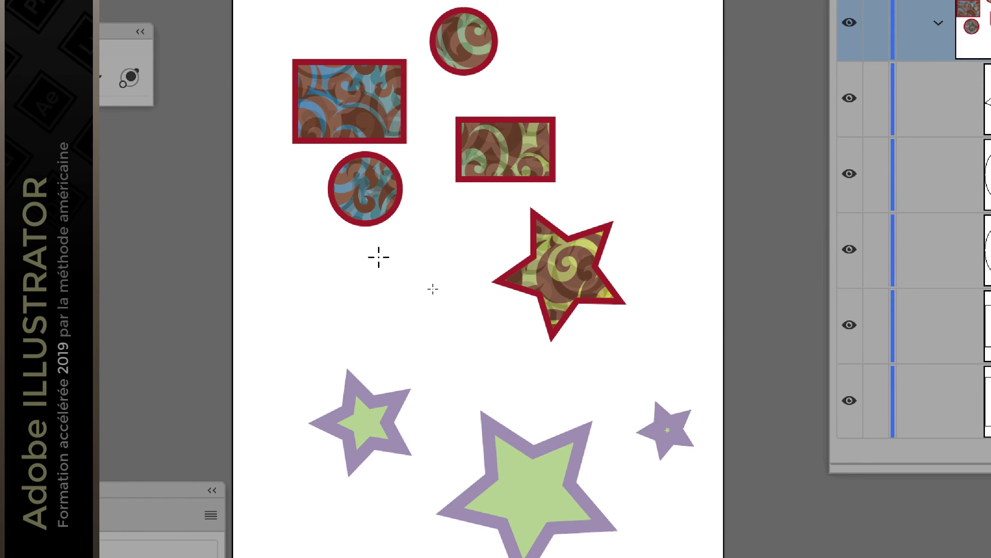
{"action": "left_click_drag", "start_coordinate": [365, 248], "coordinate": [389, 263]}
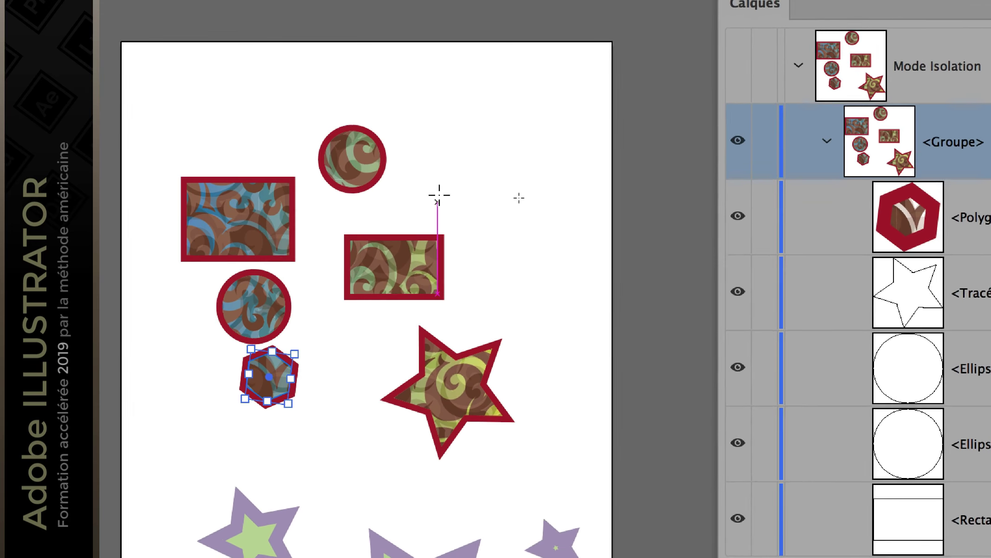
{"action": "left_click_drag", "start_coordinate": [427, 172], "coordinate": [475, 215]}
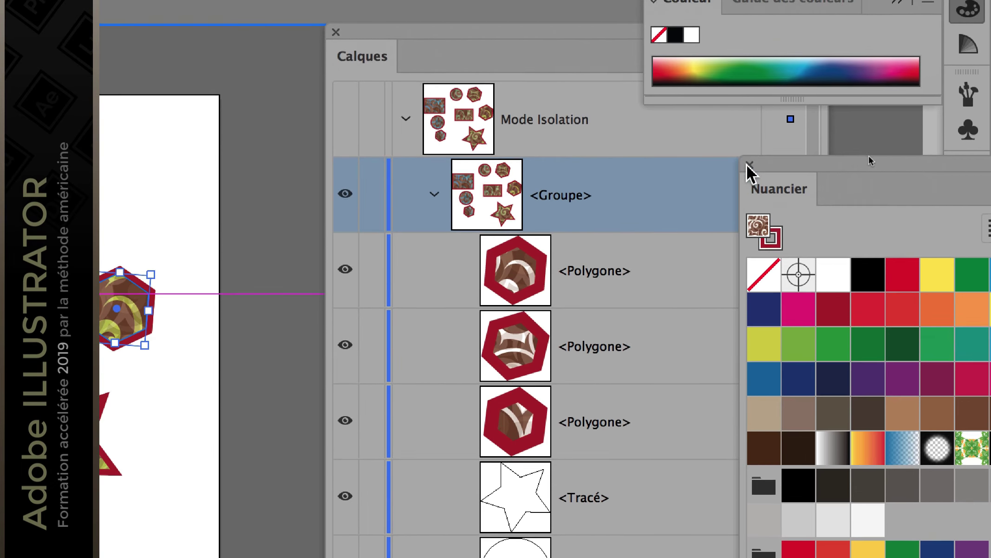
{"action": "left_click", "coordinate": [750, 162]}
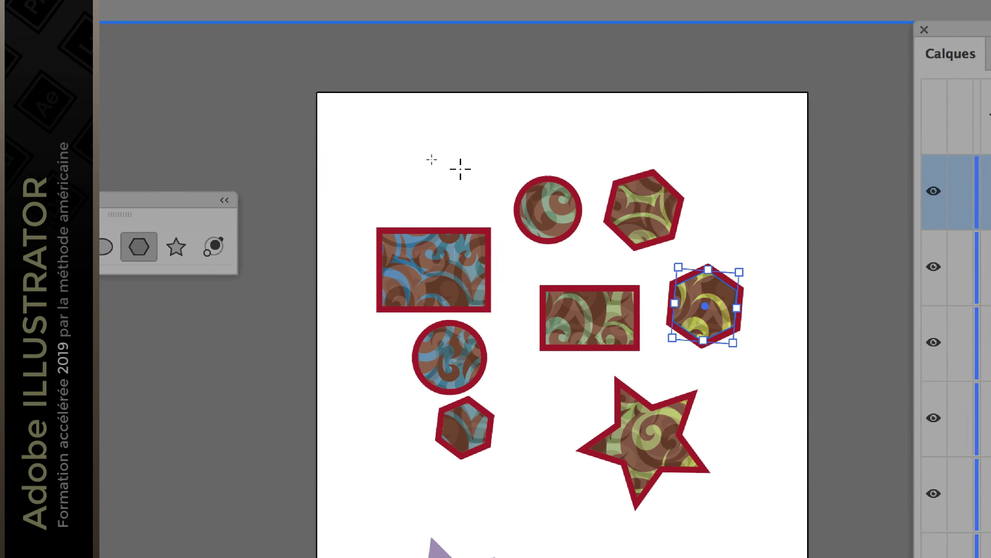
{"action": "left_click_drag", "start_coordinate": [434, 171], "coordinate": [463, 176]}
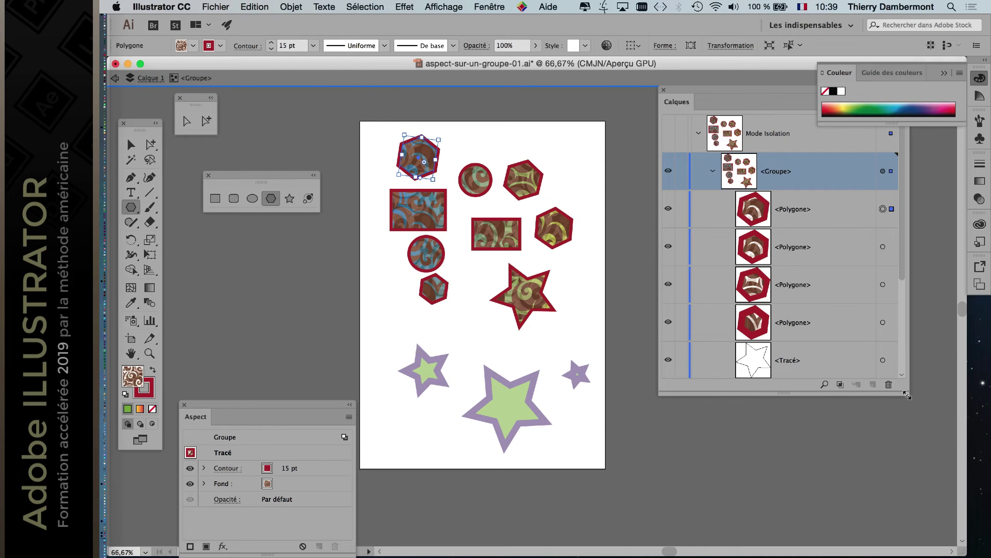
Make the Calques panel taller and undo the test hexagons
{"action": "left_click_drag", "start_coordinate": [907, 394], "coordinate": [912, 499]}
{"action": "key", "text": "super+z"}
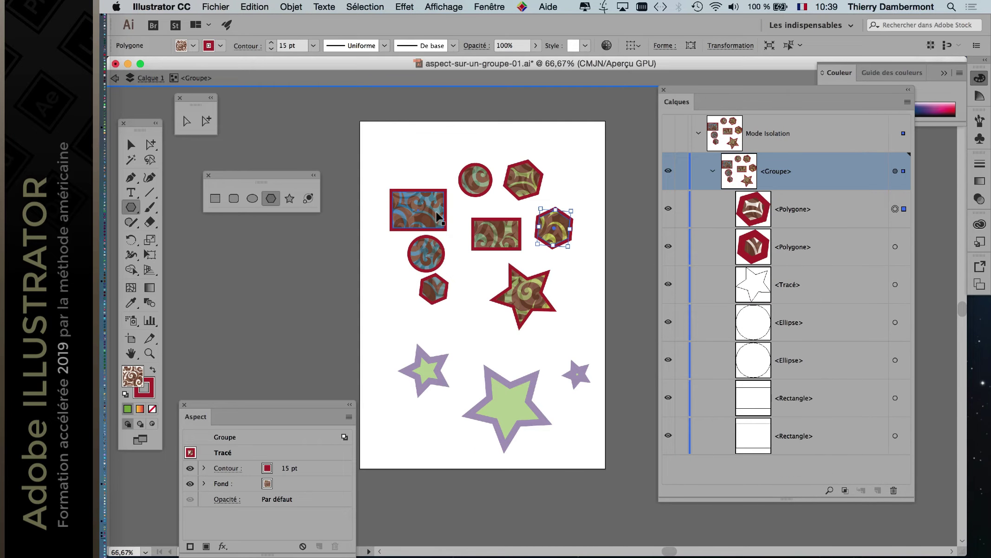
{"action": "key", "text": "super+z"}
{"action": "key", "text": "super+z"}
{"action": "key", "text": "super+z"}
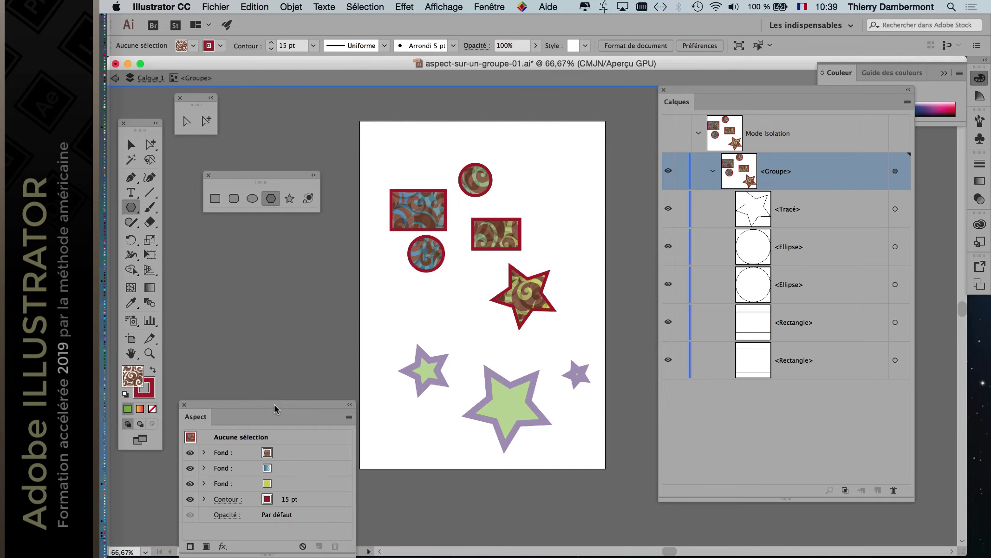
Move the Aspect panel up, reduce to basic appearance, and set the stroke to None
{"action": "left_click_drag", "start_coordinate": [274, 405], "coordinate": [315, 130]}
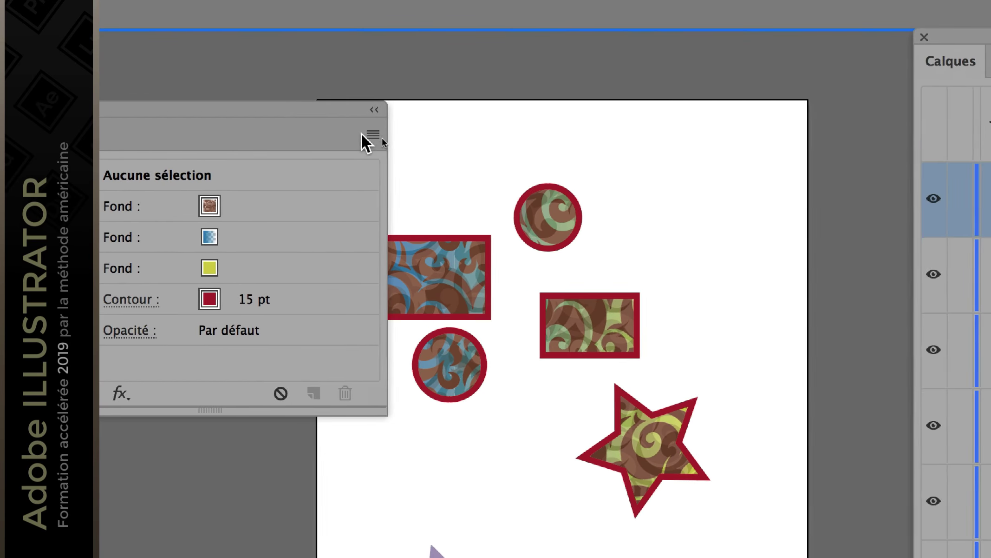
{"action": "left_click", "coordinate": [375, 135]}
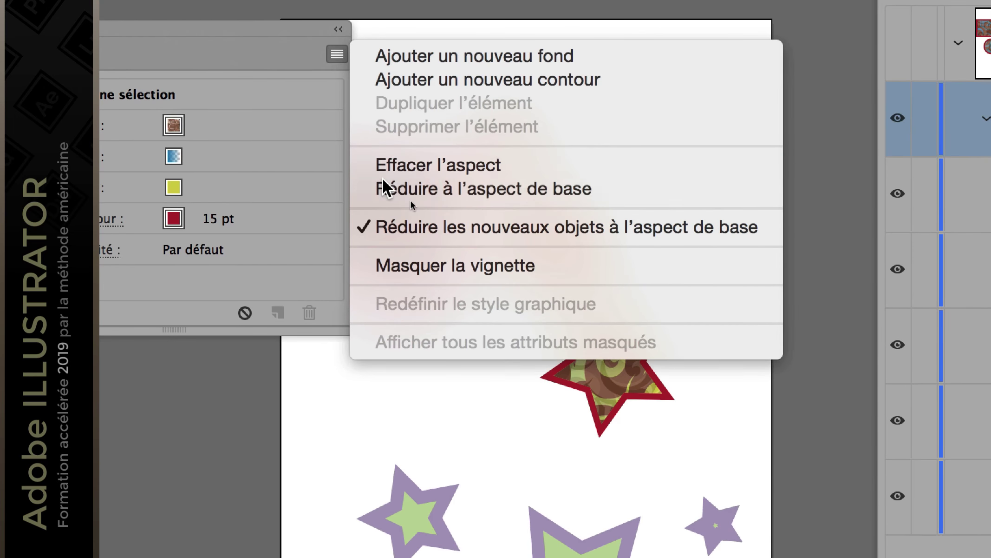
{"action": "left_click", "coordinate": [384, 189]}
{"action": "left_click", "coordinate": [310, 166]}
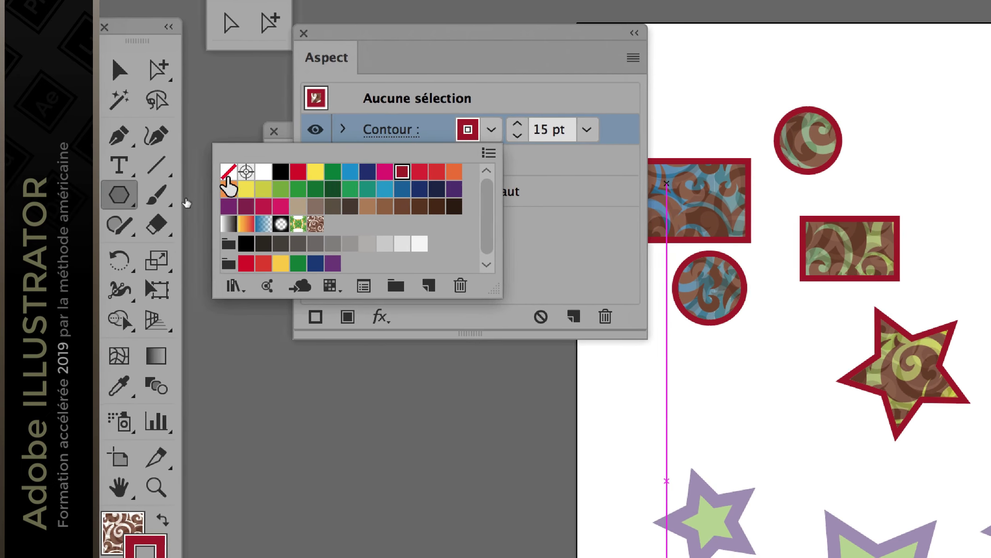
{"action": "left_click", "coordinate": [91, 205]}
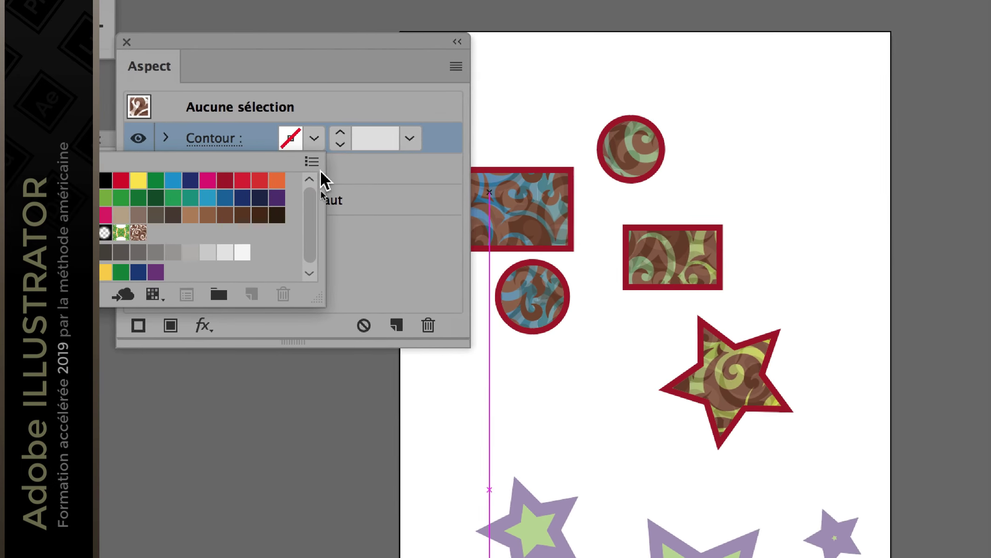
Set the fill to None and check the fill and stroke entries in Aspect
{"action": "left_click", "coordinate": [325, 178]}
{"action": "left_click", "coordinate": [291, 169]}
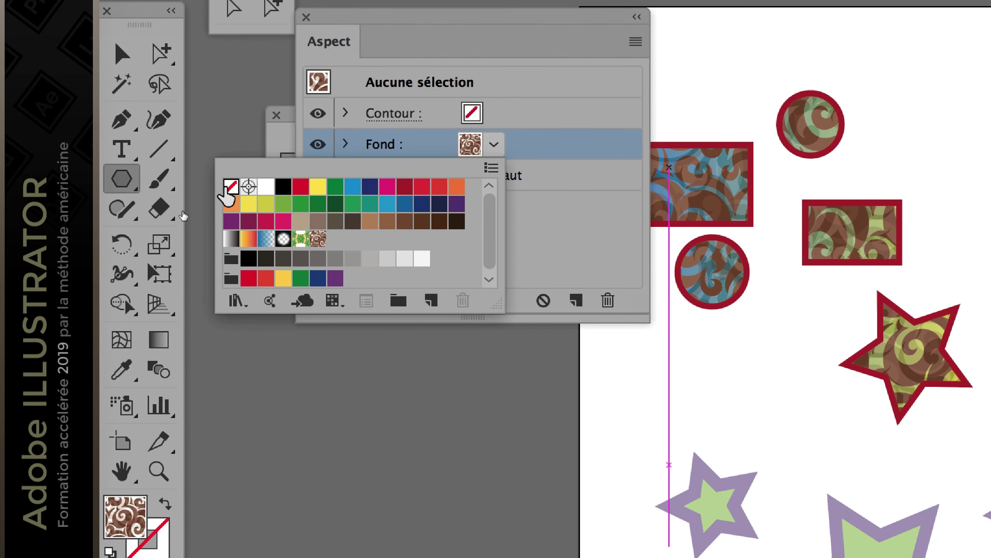
{"action": "left_click", "coordinate": [227, 193]}
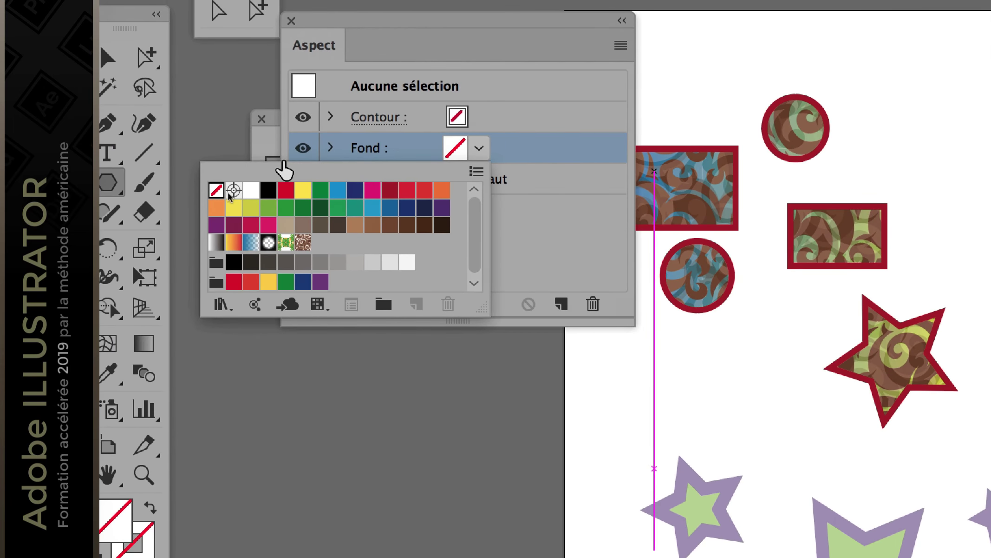
{"action": "left_click", "coordinate": [389, 138]}
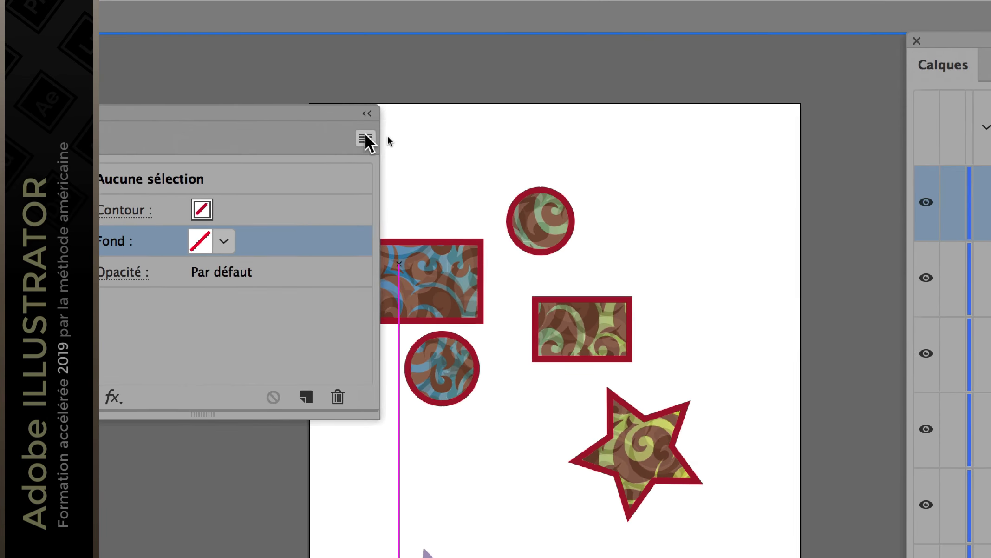
{"action": "left_click", "coordinate": [365, 138]}
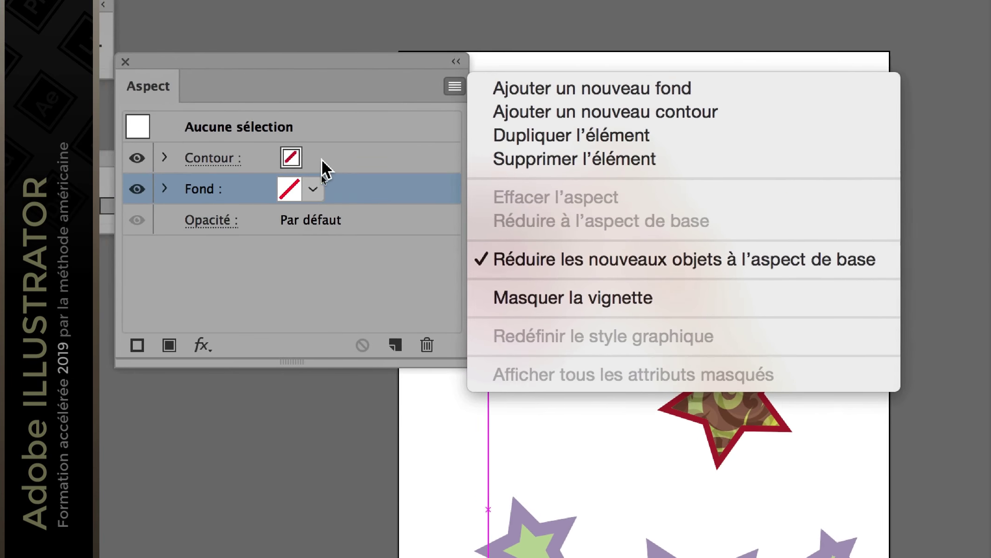
{"action": "left_click", "coordinate": [321, 166]}
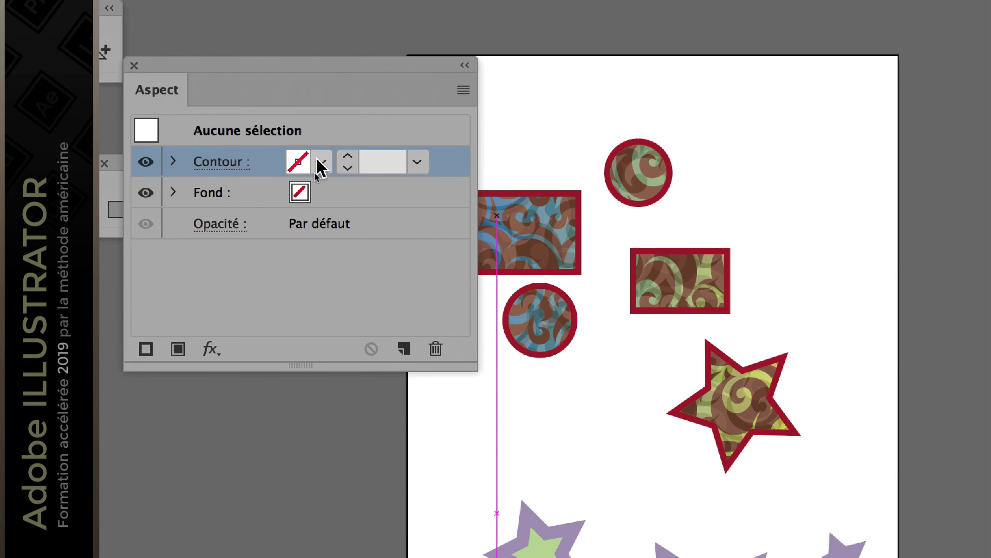
{"action": "left_click", "coordinate": [316, 190]}
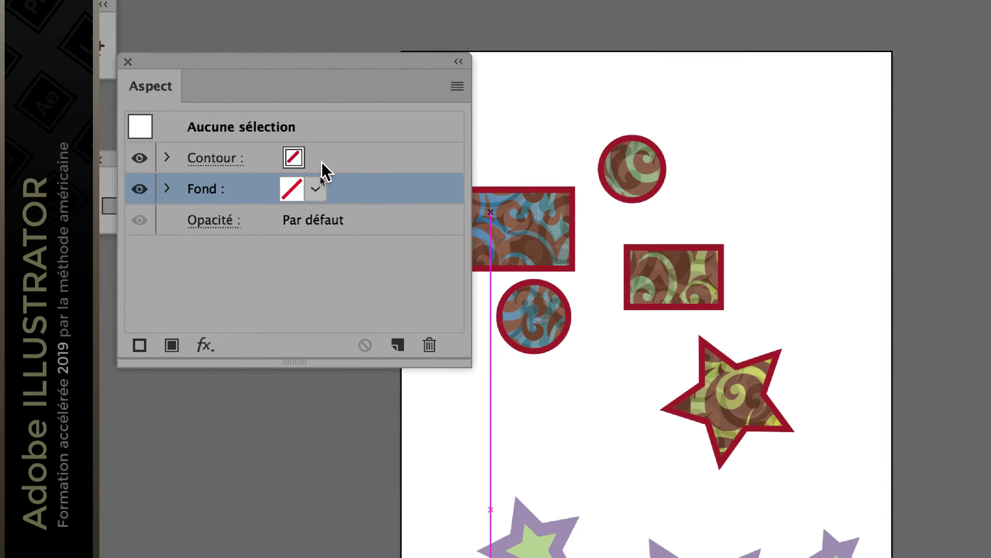
{"action": "left_click", "coordinate": [327, 162]}
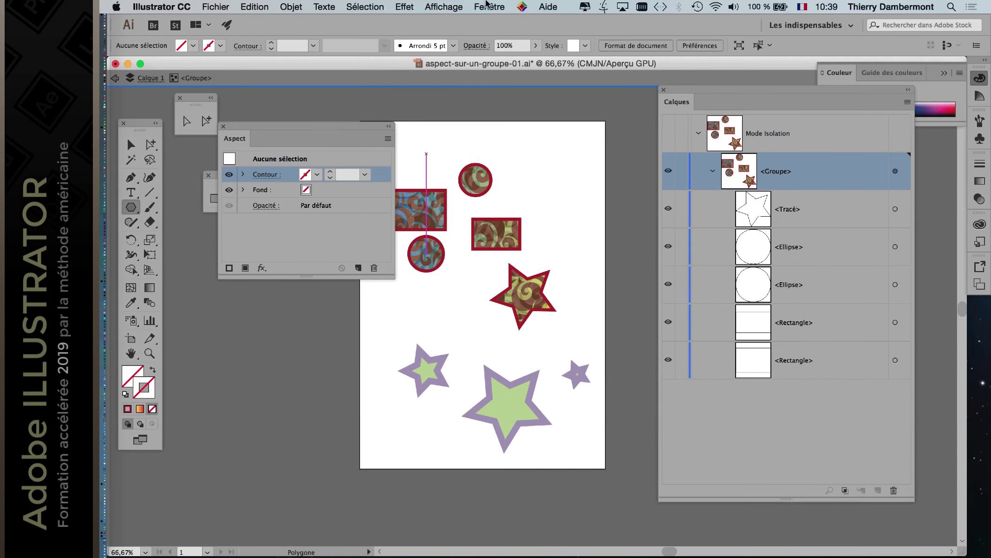
Apply the Ombre portée graphic style, close Styles graphiques, and draw a hexagon beside the top circle
{"action": "left_click", "coordinate": [488, 6]}
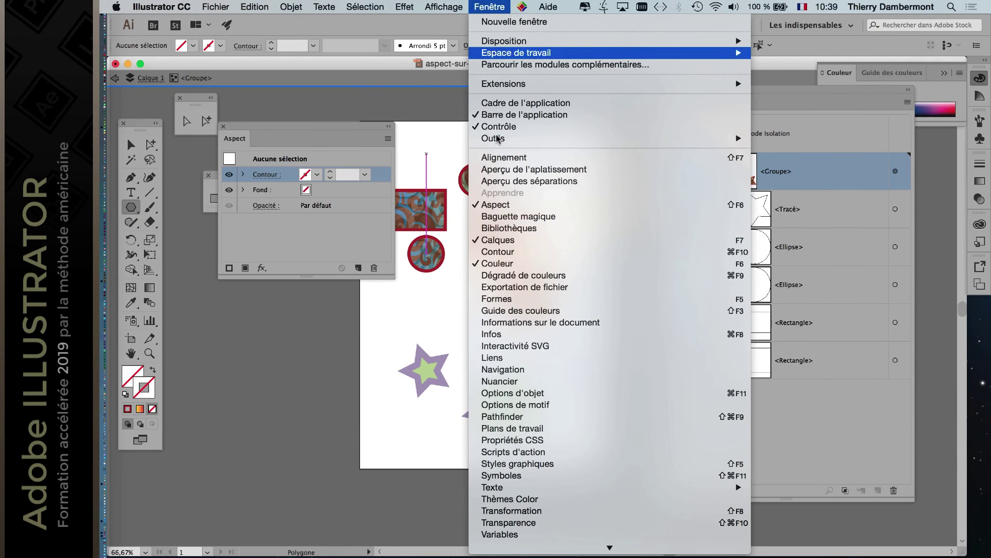
{"action": "left_click", "coordinate": [547, 464]}
{"action": "left_click_drag", "start_coordinate": [890, 218], "coordinate": [543, 207]}
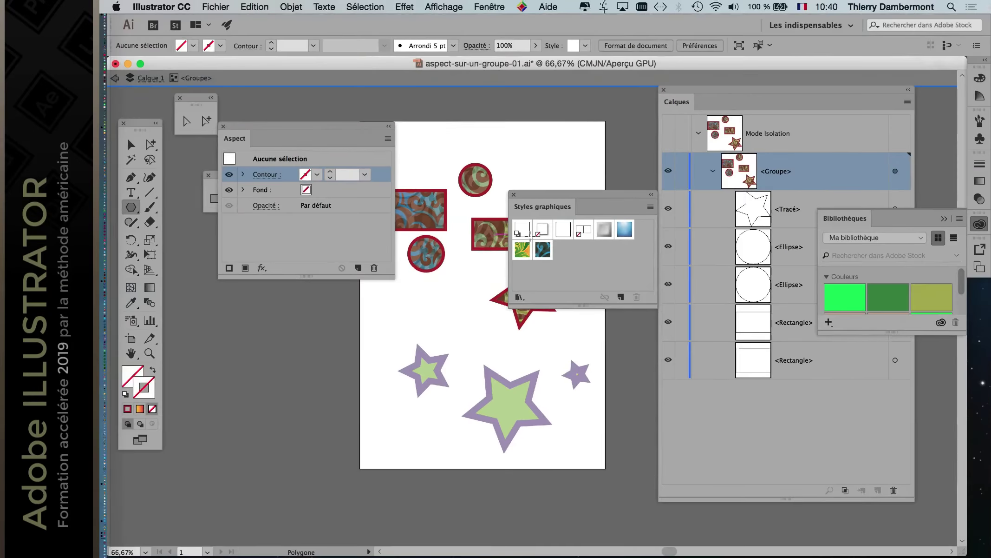
{"action": "left_click", "coordinate": [523, 229]}
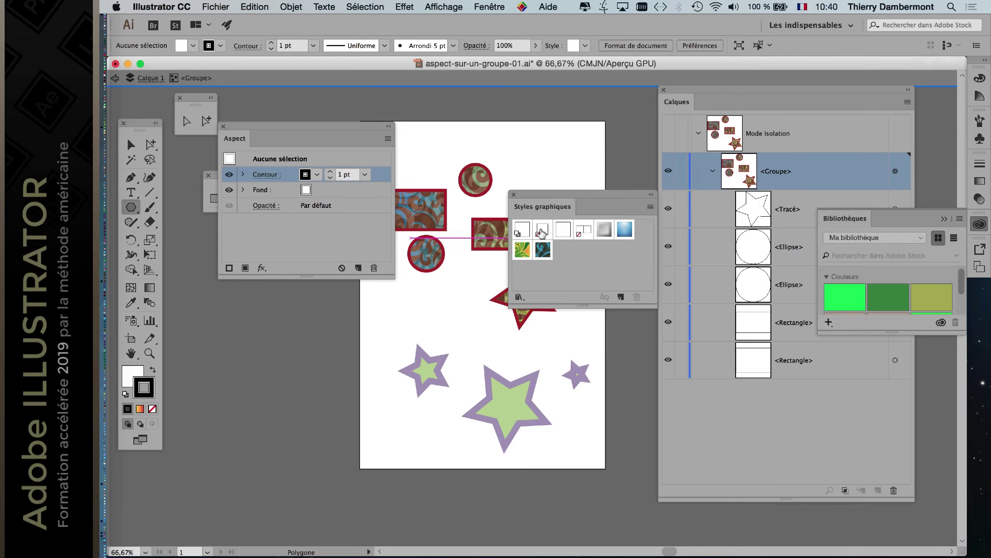
{"action": "left_click", "coordinate": [543, 230]}
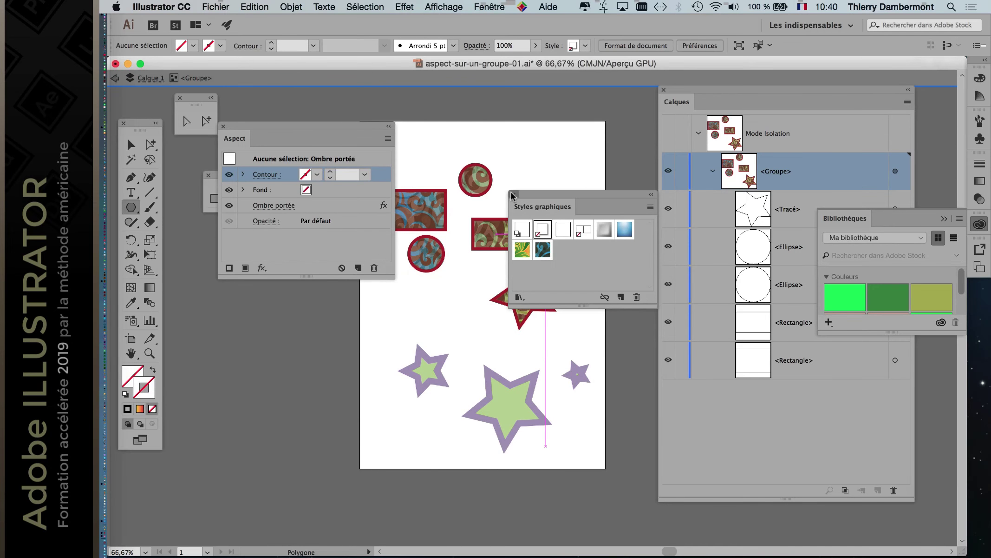
{"action": "left_click", "coordinate": [513, 194]}
{"action": "left_click_drag", "start_coordinate": [524, 172], "coordinate": [540, 184]}
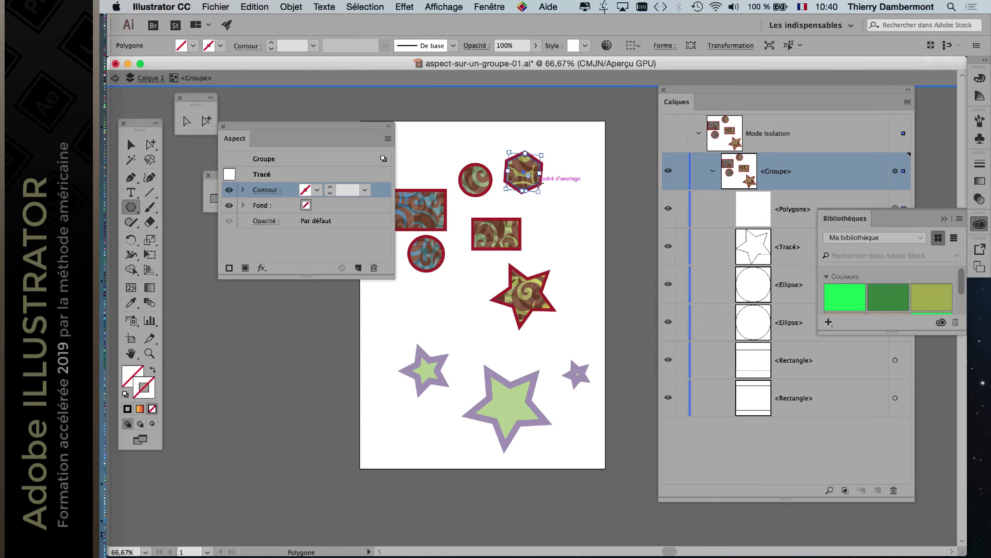
Draw five more hexagons of various sizes inside the isolated group and move the Aspect panel aside
{"action": "left_click", "coordinate": [945, 218]}
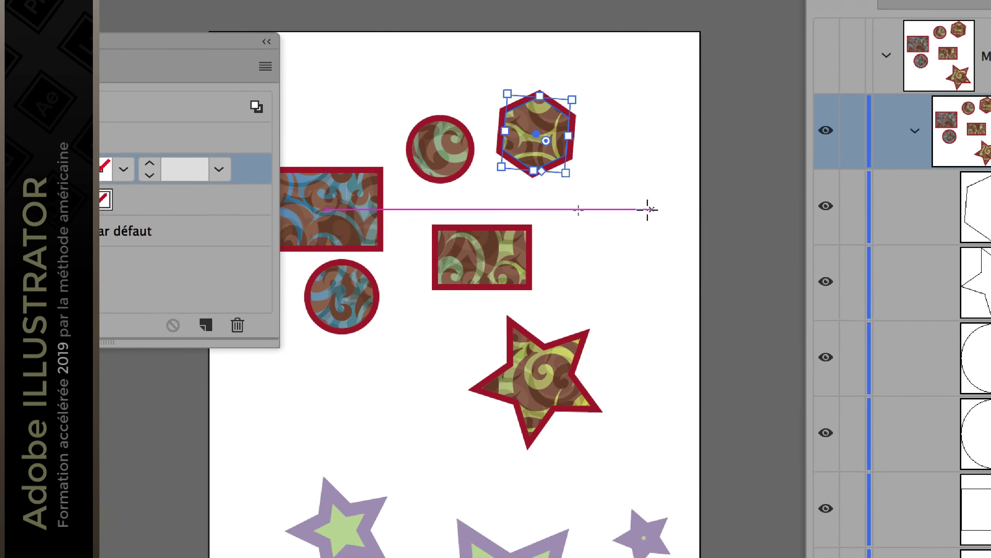
{"action": "left_click_drag", "start_coordinate": [581, 222], "coordinate": [604, 237]}
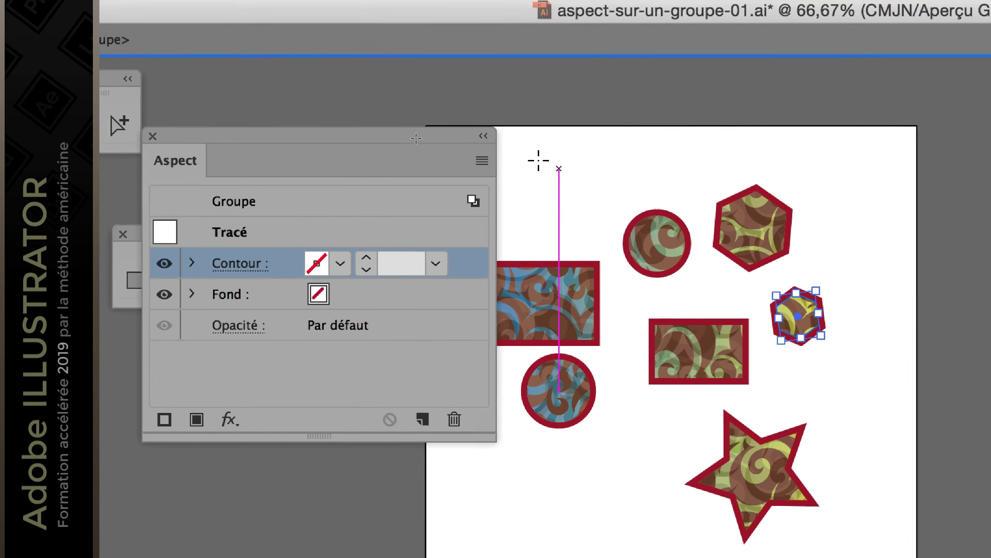
{"action": "left_click_drag", "start_coordinate": [538, 160], "coordinate": [567, 197]}
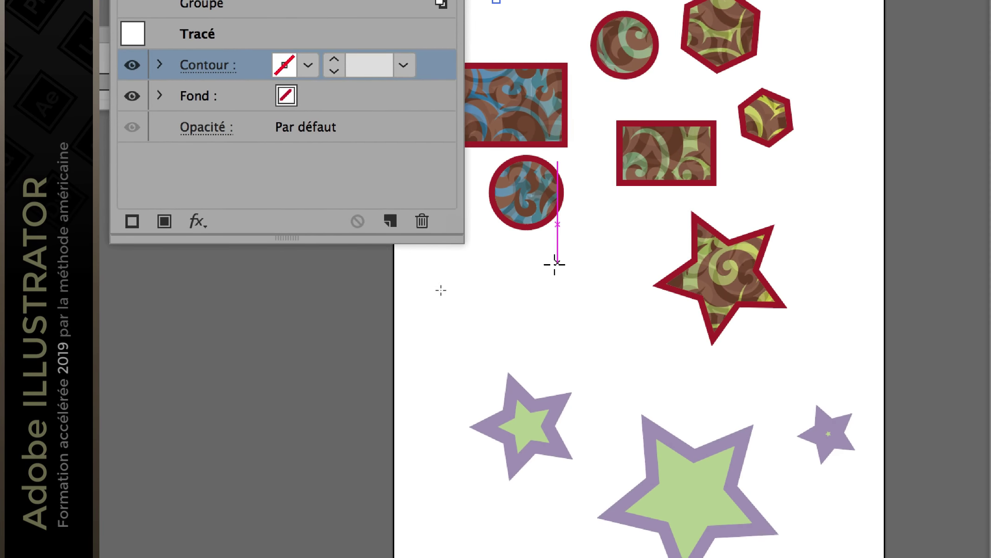
{"action": "left_click_drag", "start_coordinate": [536, 226], "coordinate": [564, 259]}
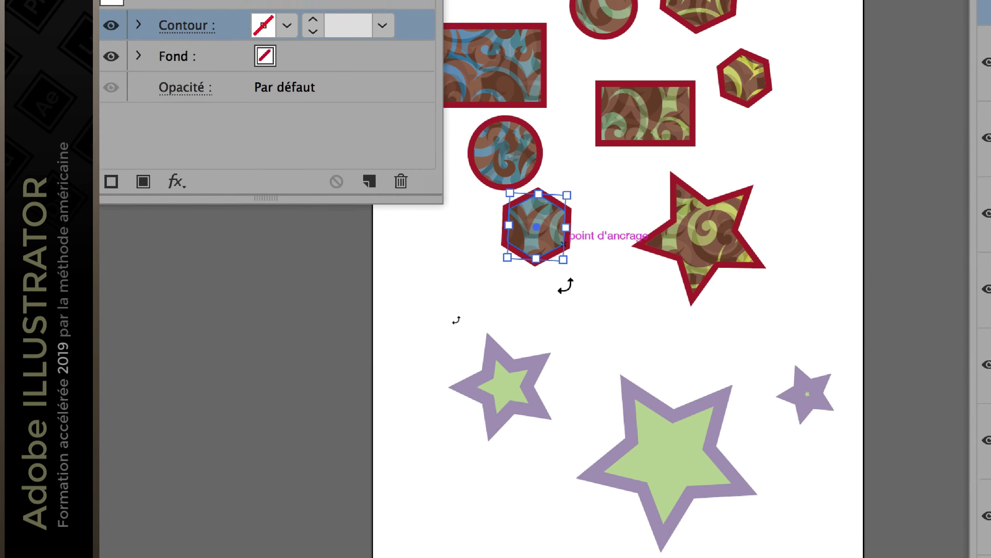
{"action": "left_click_drag", "start_coordinate": [576, 292], "coordinate": [608, 300]}
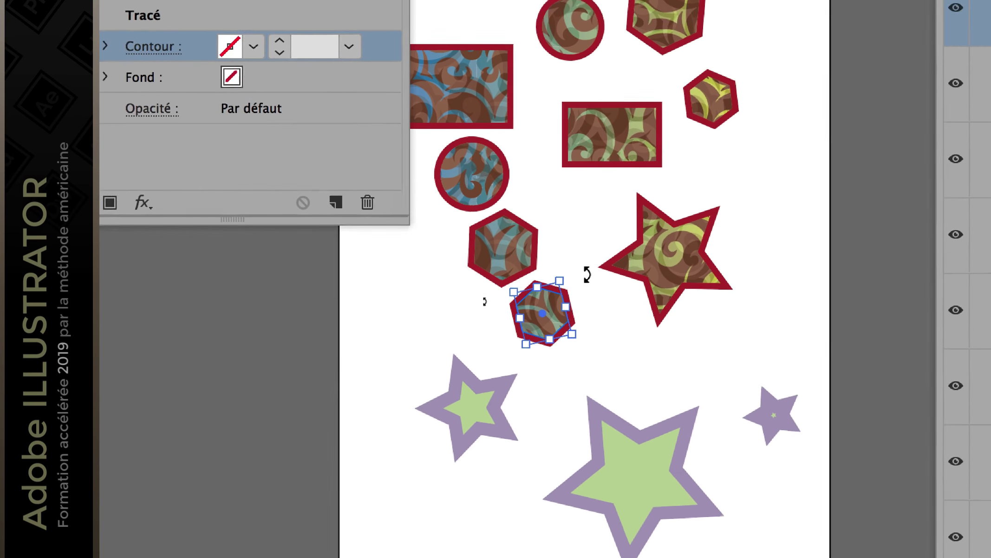
{"action": "left_click_drag", "start_coordinate": [564, 237], "coordinate": [584, 251]}
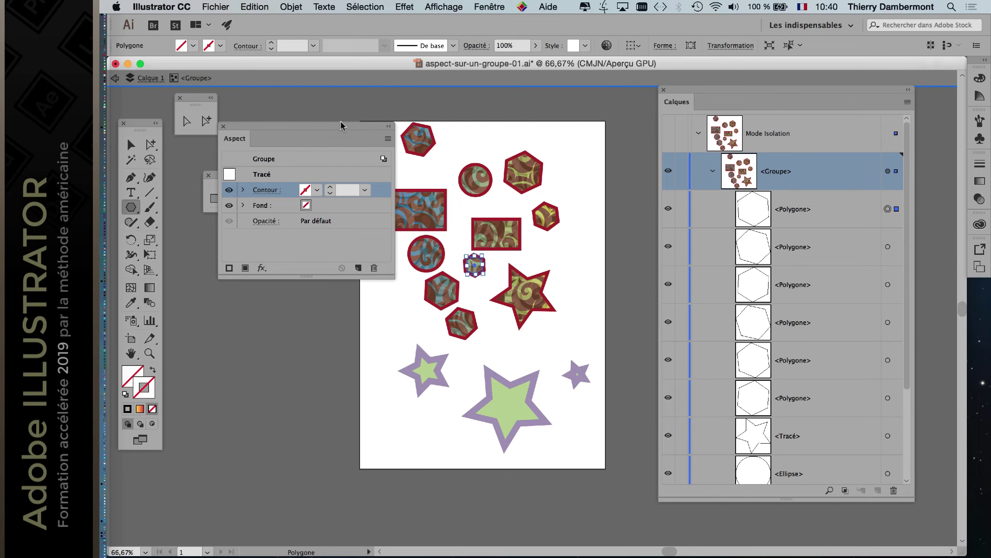
{"action": "left_click_drag", "start_coordinate": [341, 126], "coordinate": [293, 282]}
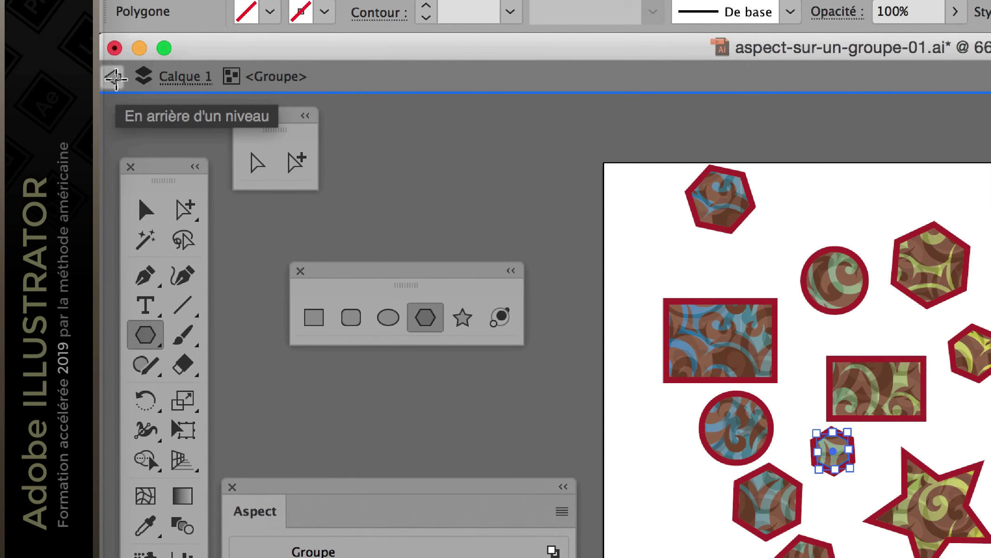
Exit isolation mode, re-isolate the patterned group via Isoler le groupe sélectionné, and reposition Aspect
{"action": "left_click", "coordinate": [115, 78]}
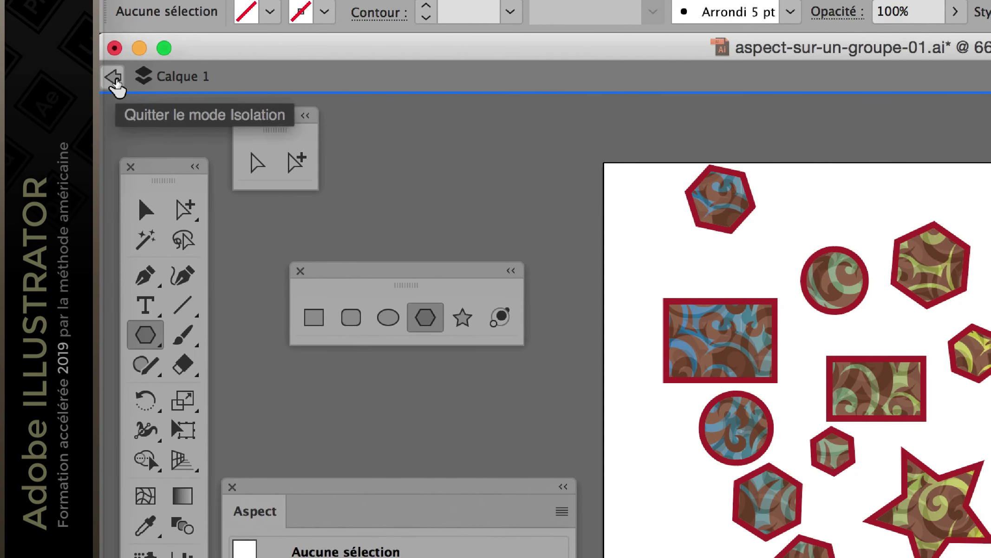
{"action": "left_click", "coordinate": [113, 77]}
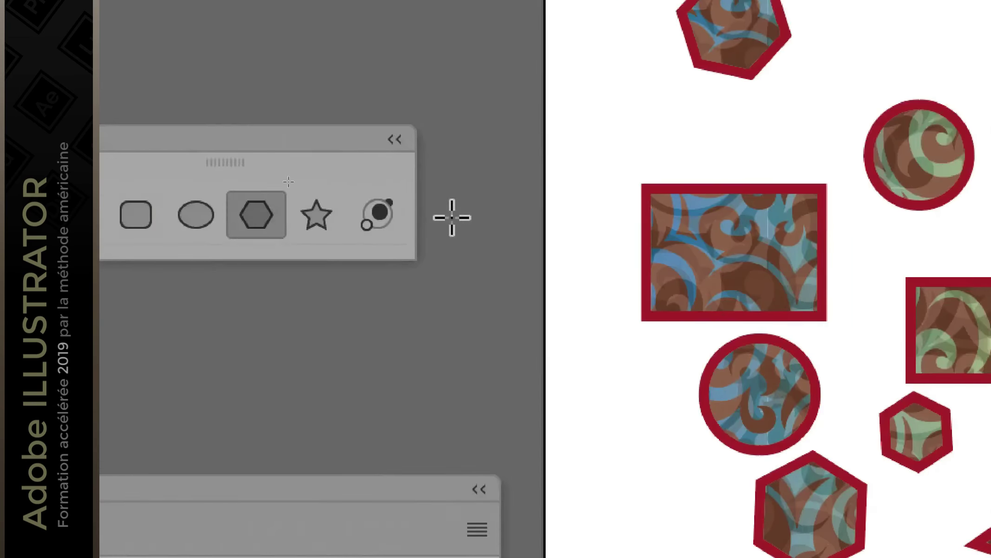
{"action": "left_click", "coordinate": [136, 146]}
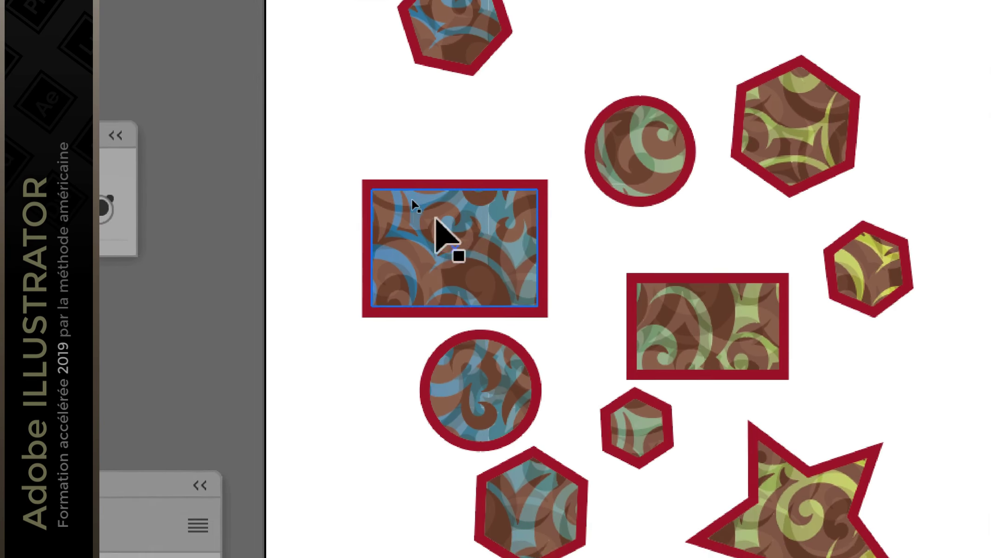
{"action": "left_click", "coordinate": [436, 221]}
{"action": "right_click", "coordinate": [436, 221]}
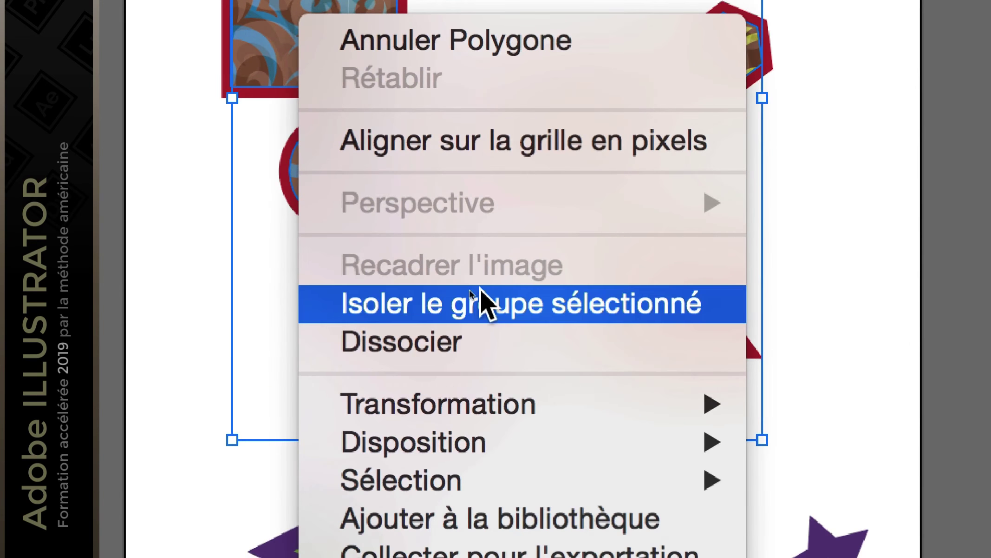
{"action": "left_click", "coordinate": [482, 303]}
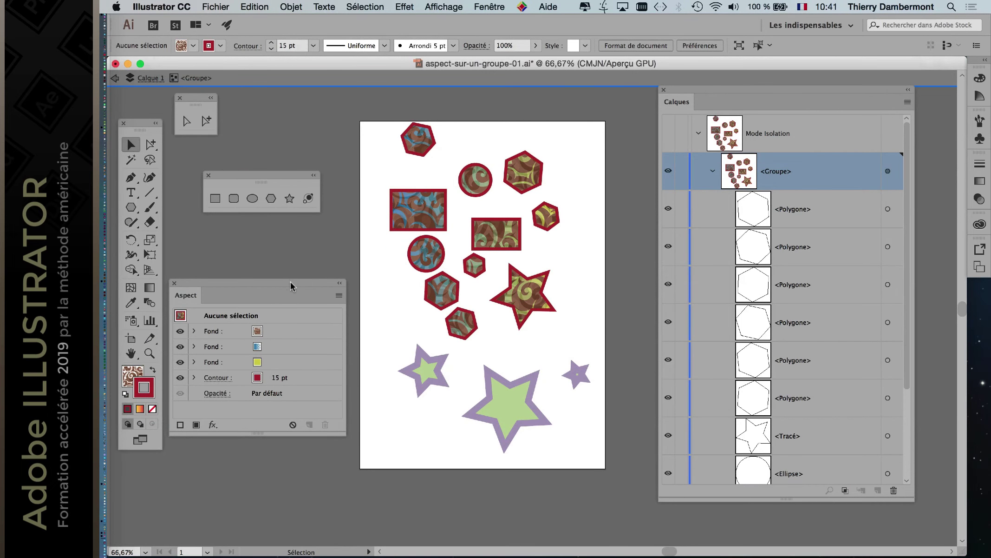
{"action": "mouse_move", "coordinate": [290, 281]}
{"action": "left_mouse_down"}
{"action": "mouse_move", "coordinate": [457, 109]}
{"action": "mouse_move", "coordinate": [303, 238]}
{"action": "left_mouse_up"}
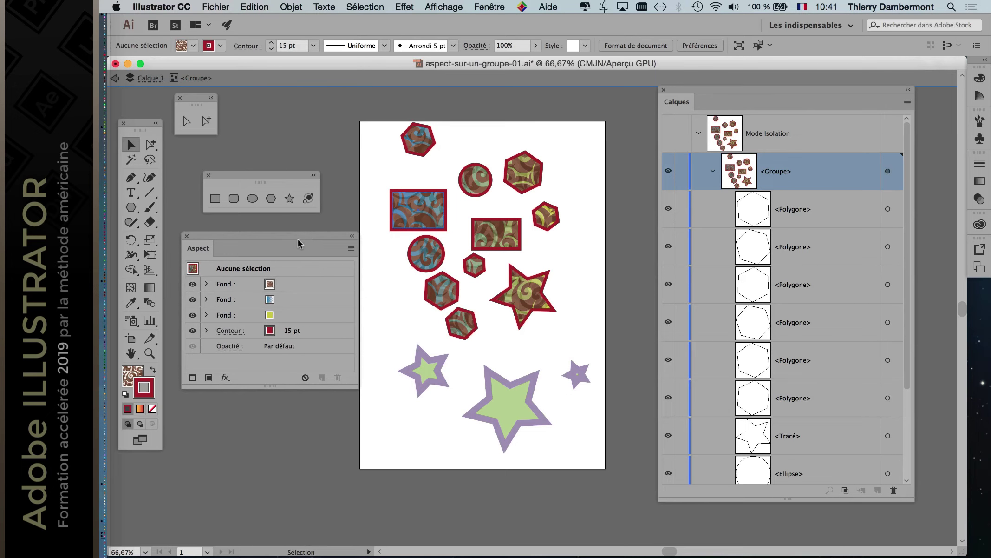
{"action": "left_click_drag", "start_coordinate": [298, 239], "coordinate": [322, 237]}
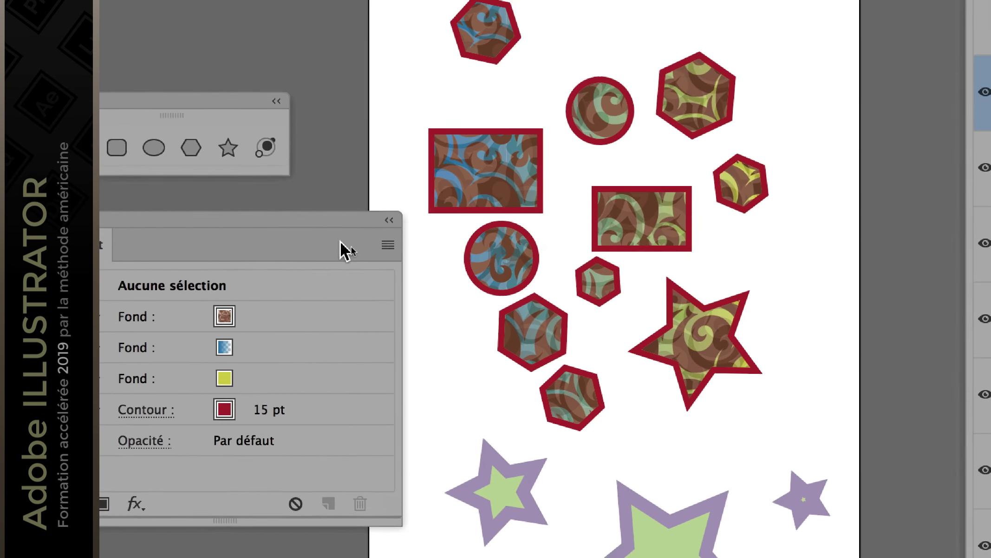
Reduce the Aspect panel to basic appearance and set both stroke and fill to None
{"action": "left_click", "coordinate": [388, 245]}
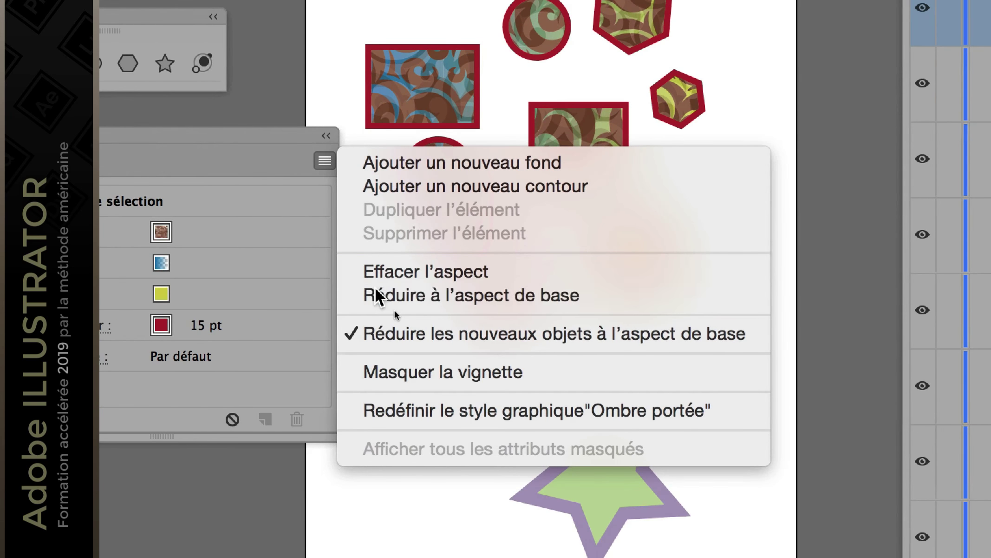
{"action": "left_click", "coordinate": [379, 295]}
{"action": "left_click", "coordinate": [307, 275]}
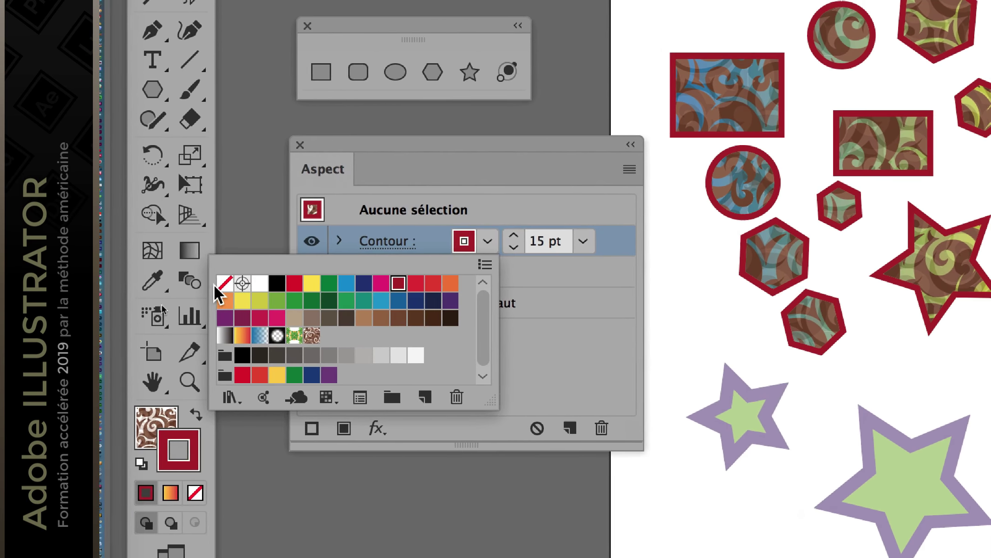
{"action": "left_click", "coordinate": [224, 283]}
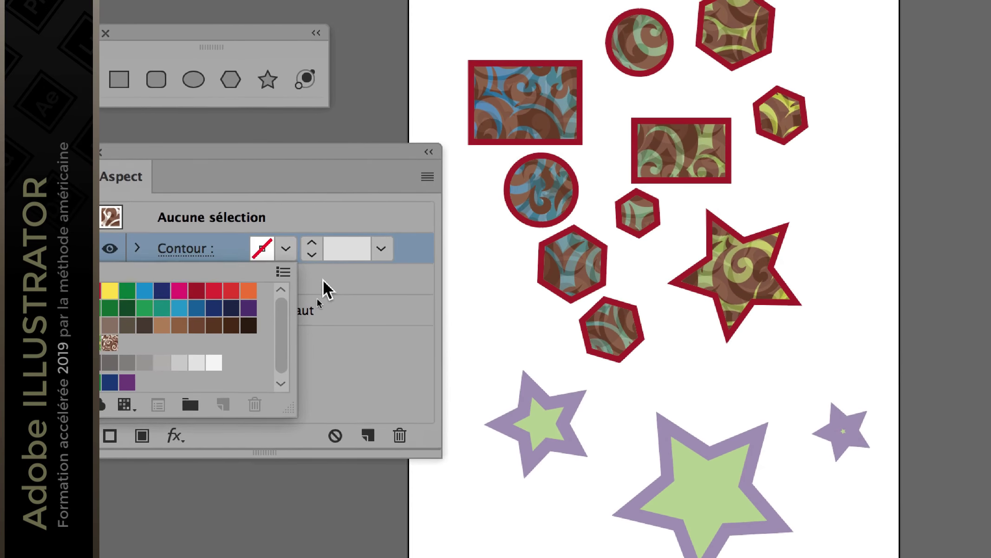
{"action": "left_click", "coordinate": [323, 280]}
{"action": "left_click", "coordinate": [309, 280]}
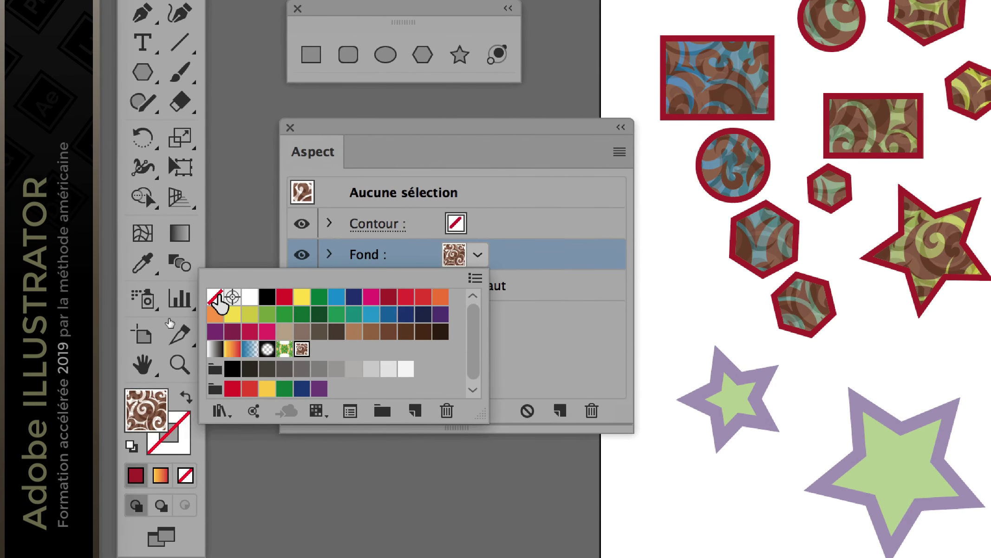
{"action": "left_click", "coordinate": [214, 293]}
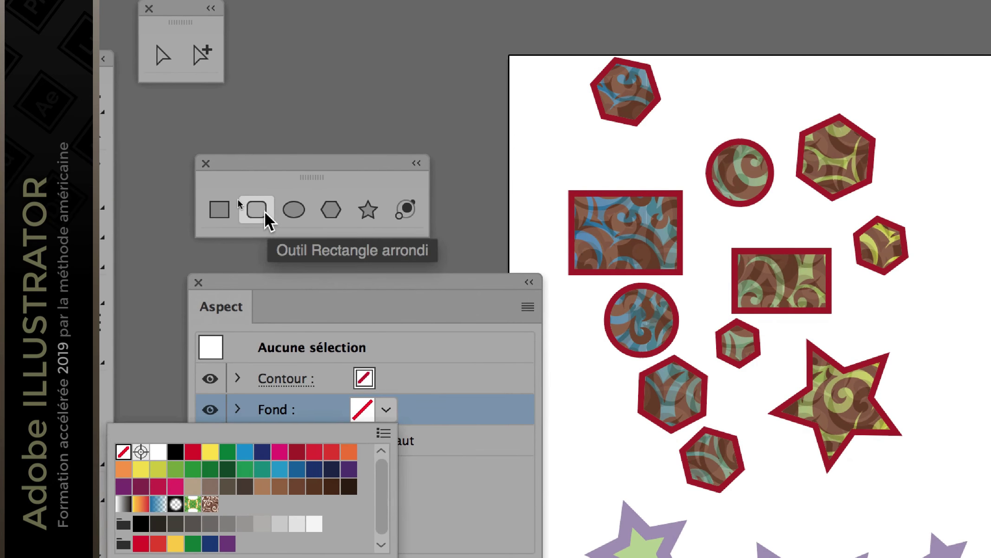
{"action": "left_click", "coordinate": [265, 212]}
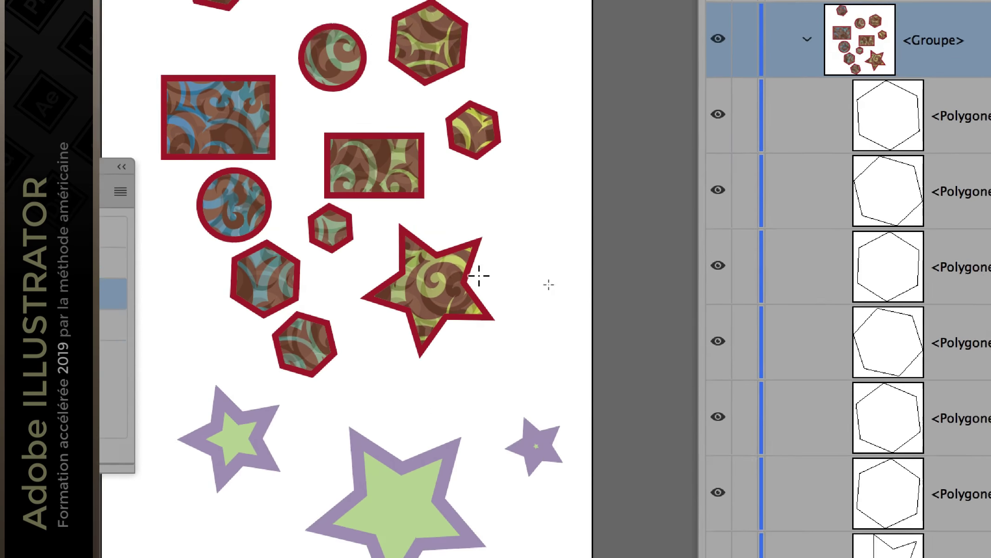
Draw two rounded rectangles, one right of the group and one below the top-left hexagon, then exit isolation
{"action": "left_click_drag", "start_coordinate": [467, 172], "coordinate": [537, 212]}
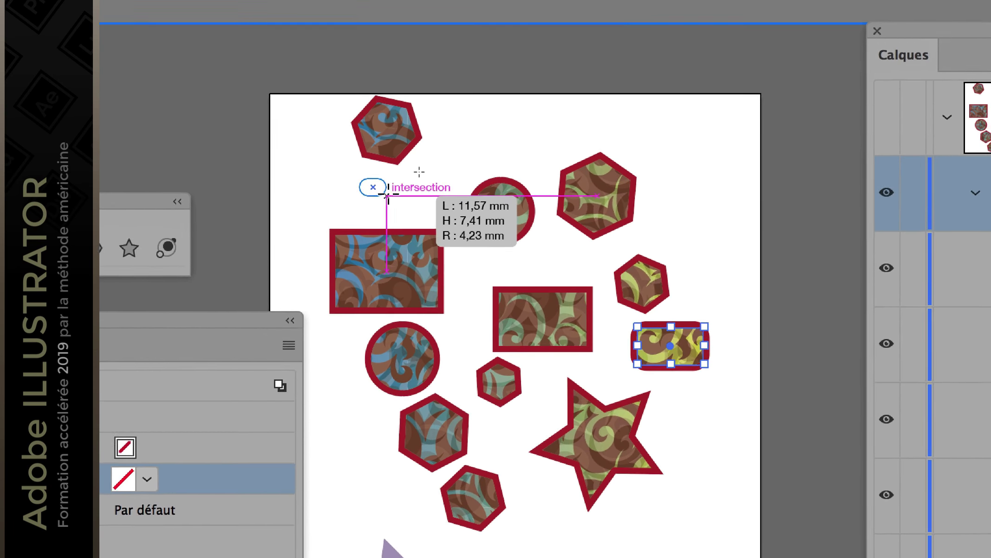
{"action": "mouse_move", "coordinate": [349, 173]}
{"action": "left_mouse_down"}
{"action": "mouse_move", "coordinate": [393, 198]}
{"action": "mouse_move", "coordinate": [424, 195]}
{"action": "left_mouse_up"}
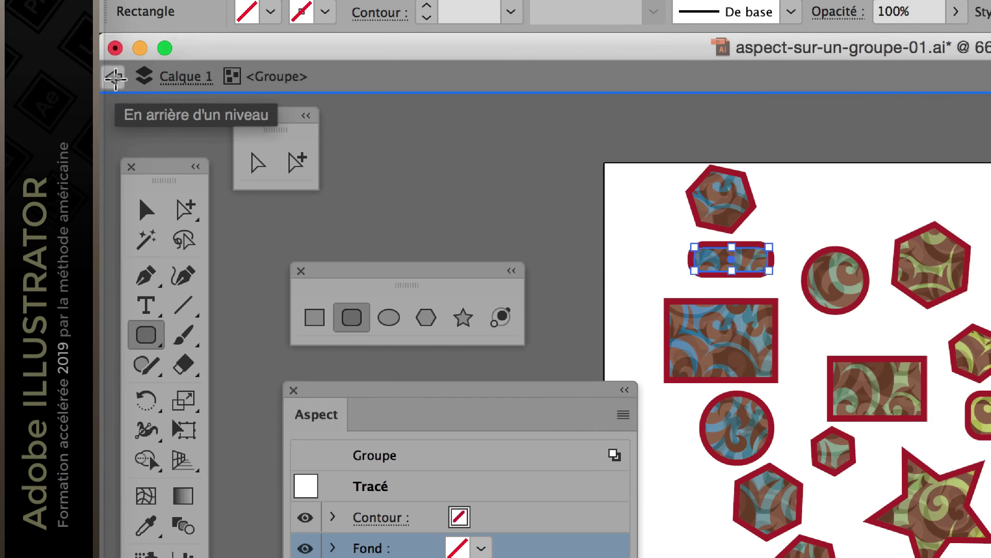
{"action": "left_click", "coordinate": [115, 79]}
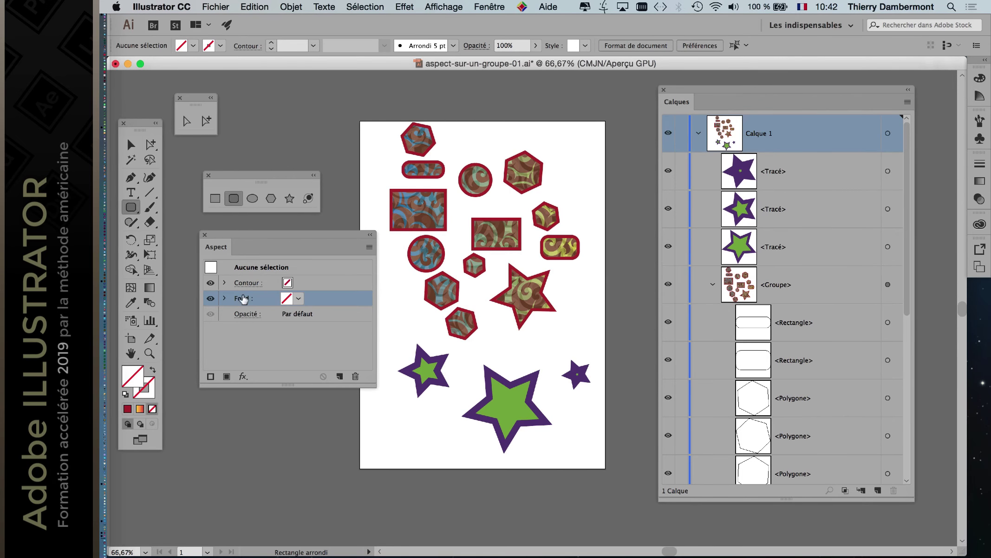
Choose the Selection tool and move the Calques, Tools and Aspect panels beside the artboard
{"action": "left_click_drag", "start_coordinate": [701, 92], "coordinate": [772, 92]}
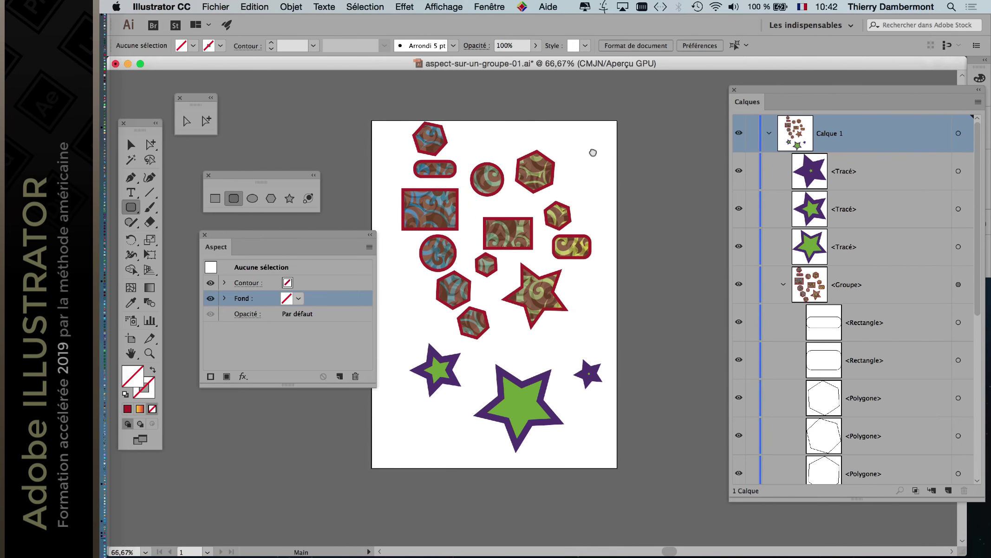
{"action": "scroll", "coordinate": [593, 153], "scroll_direction": "left", "scroll_amount": 3}
{"action": "left_click", "coordinate": [131, 145]}
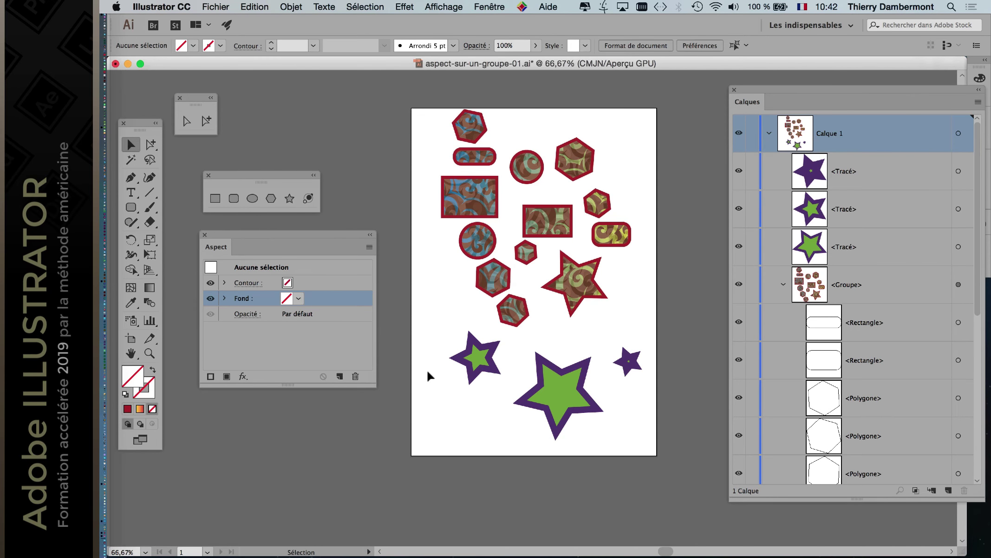
{"action": "left_click_drag", "start_coordinate": [138, 126], "coordinate": [404, 119]}
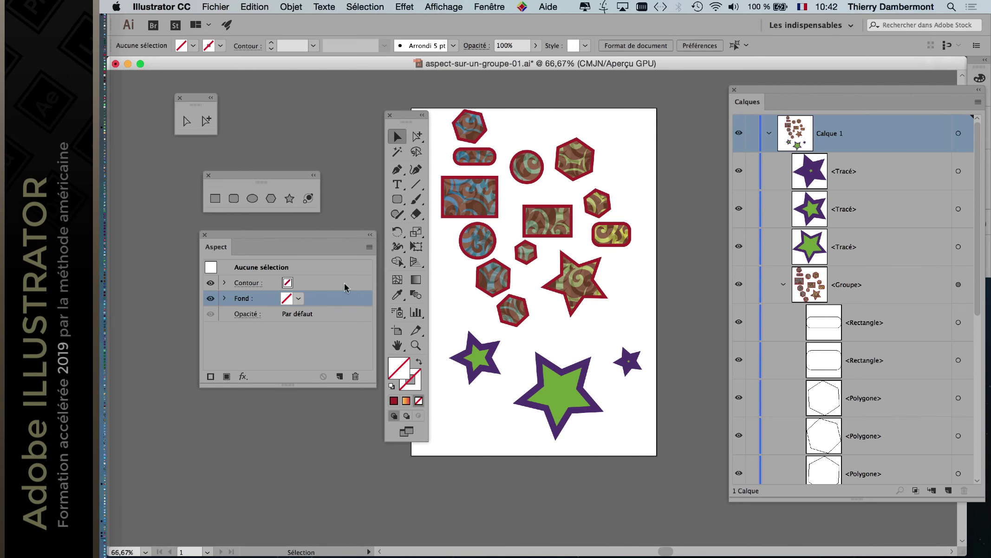
{"action": "left_click_drag", "start_coordinate": [325, 237], "coordinate": [239, 242]}
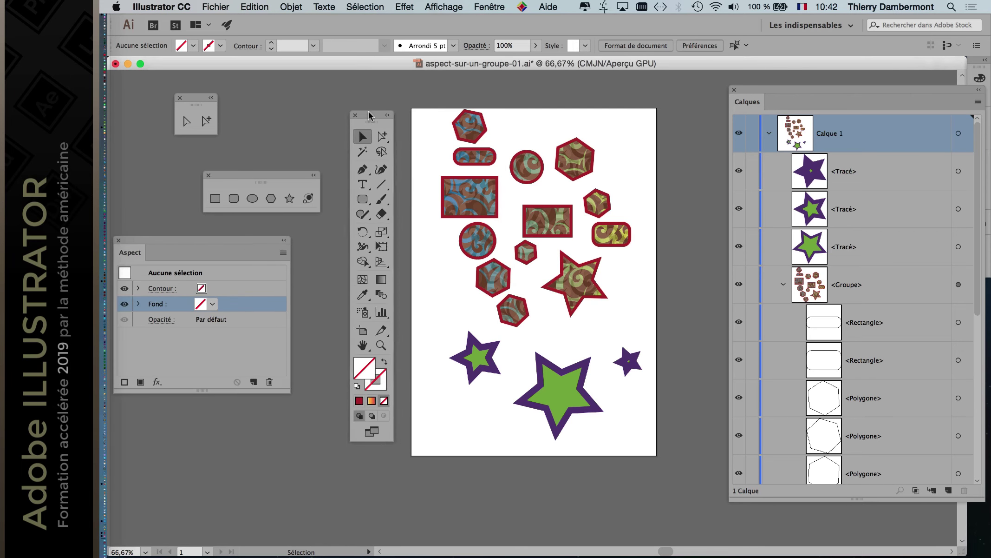
{"action": "left_click_drag", "start_coordinate": [404, 115], "coordinate": [370, 116]}
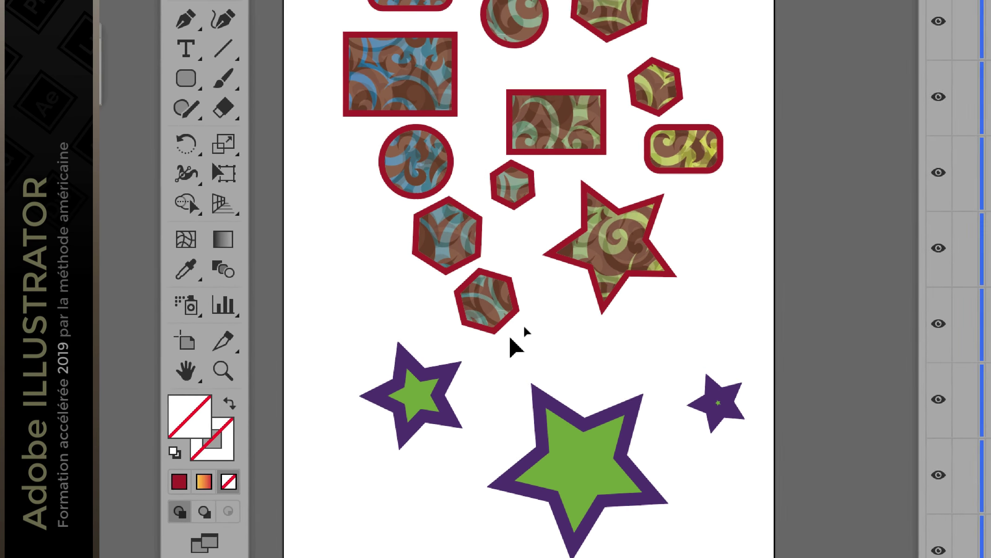
Isolate the large green star, deselect it, leave isolation mode and nudge the Tools panel
{"action": "left_click", "coordinate": [534, 380]}
{"action": "double_click", "coordinate": [533, 379]}
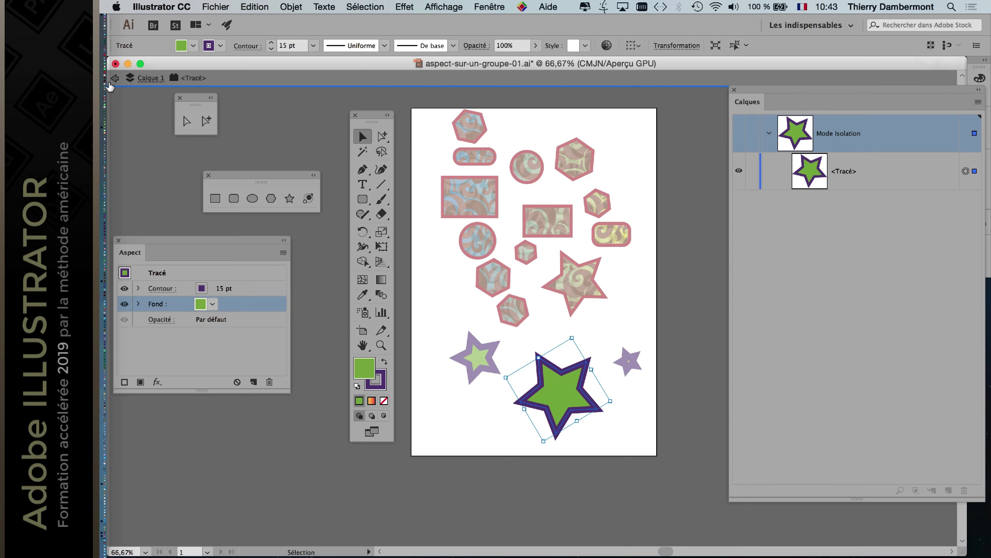
{"action": "key", "text": "ctrl+shift+a"}
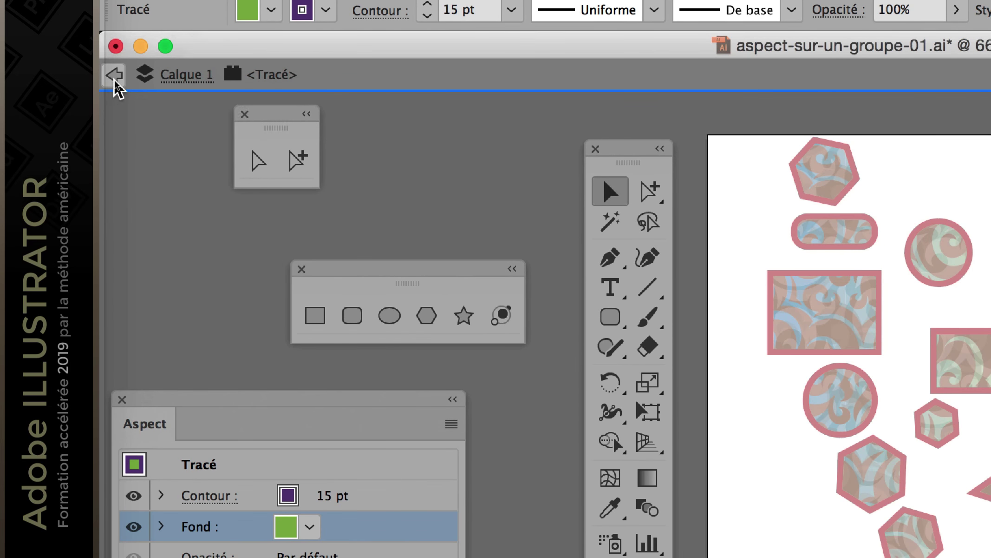
{"action": "left_click", "coordinate": [115, 82]}
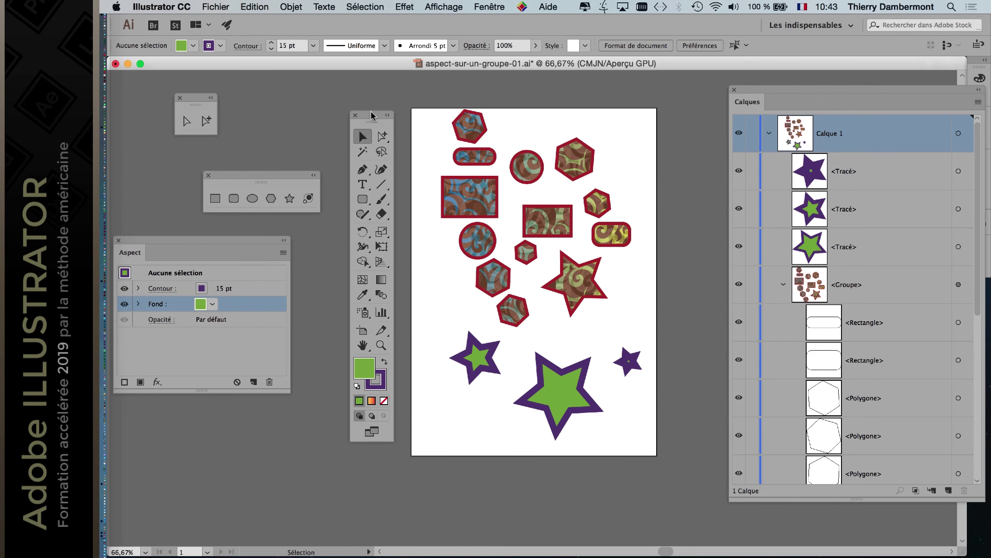
{"action": "left_click_drag", "start_coordinate": [372, 115], "coordinate": [360, 96]}
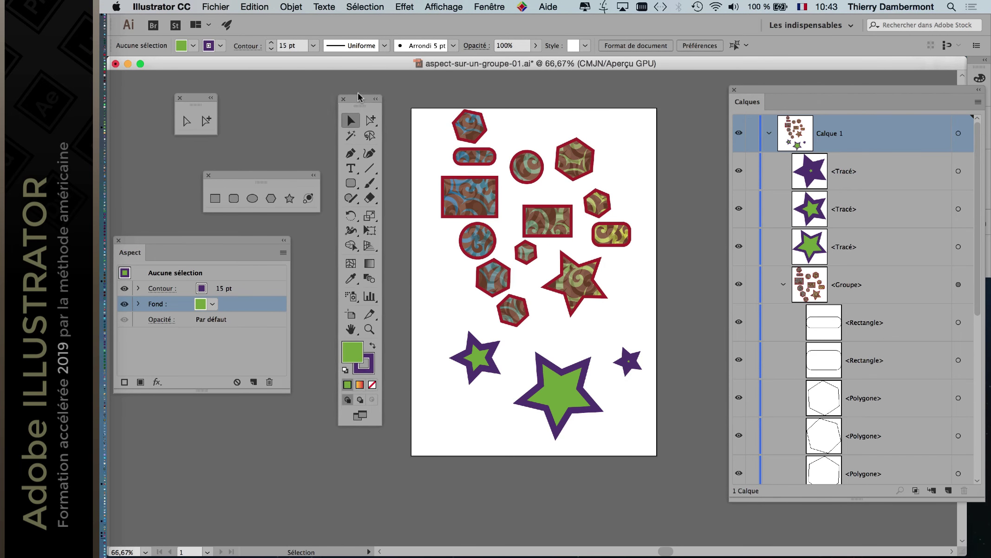
Uncheck 'Cliquer deux fois pour isoler' in the General preferences and confirm
{"action": "left_click", "coordinate": [178, 6]}
{"action": "mouse_move", "coordinate": [164, 40]}
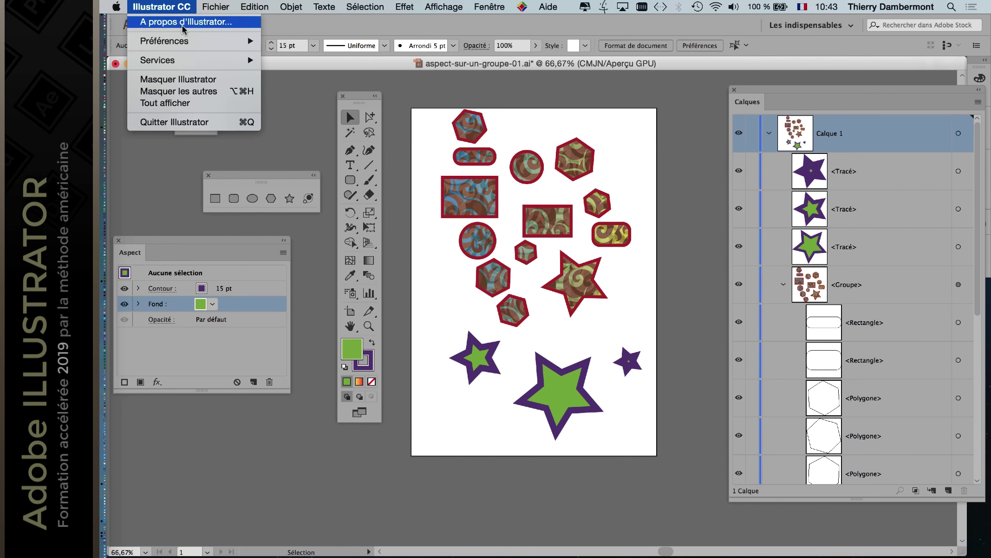
{"action": "left_click", "coordinate": [469, 38]}
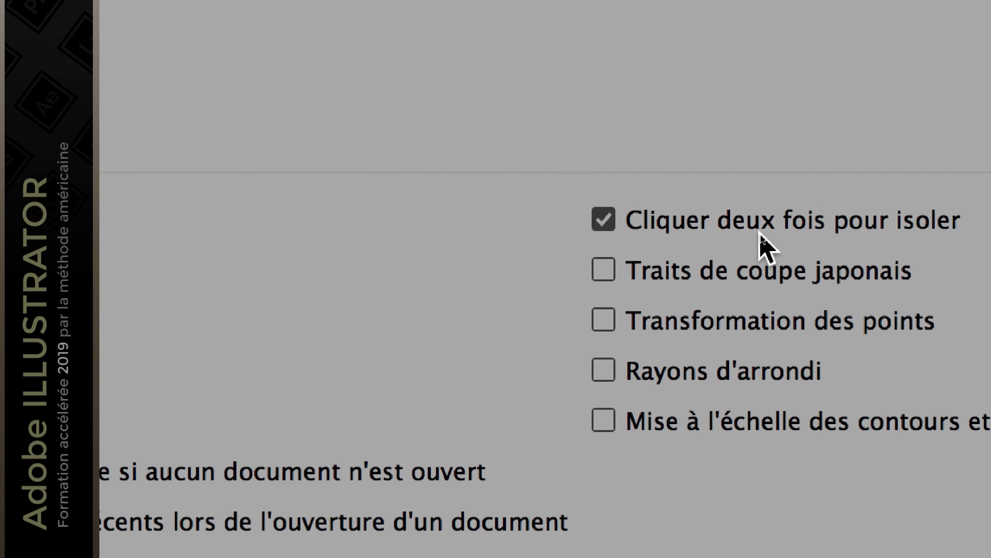
{"action": "left_click", "coordinate": [763, 229]}
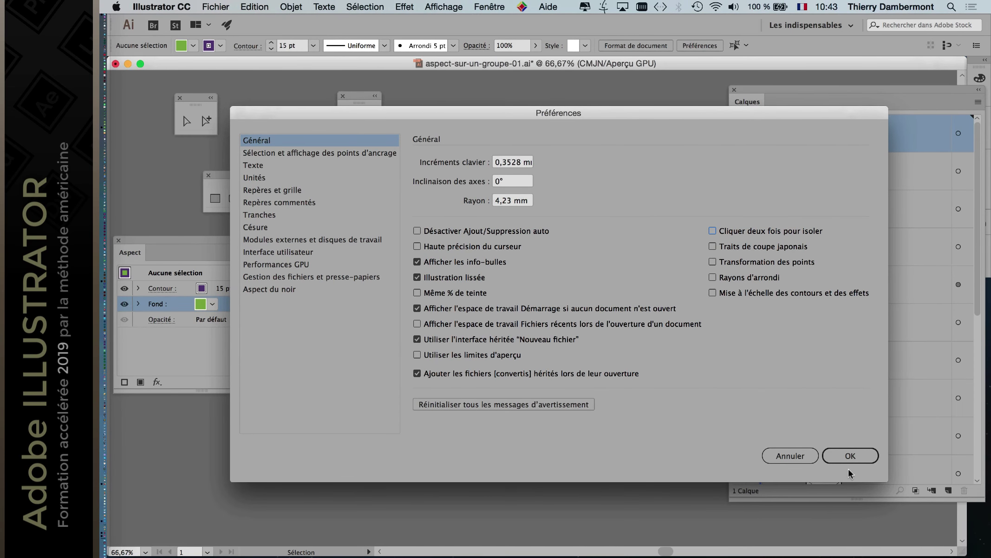
{"action": "left_click", "coordinate": [849, 465]}
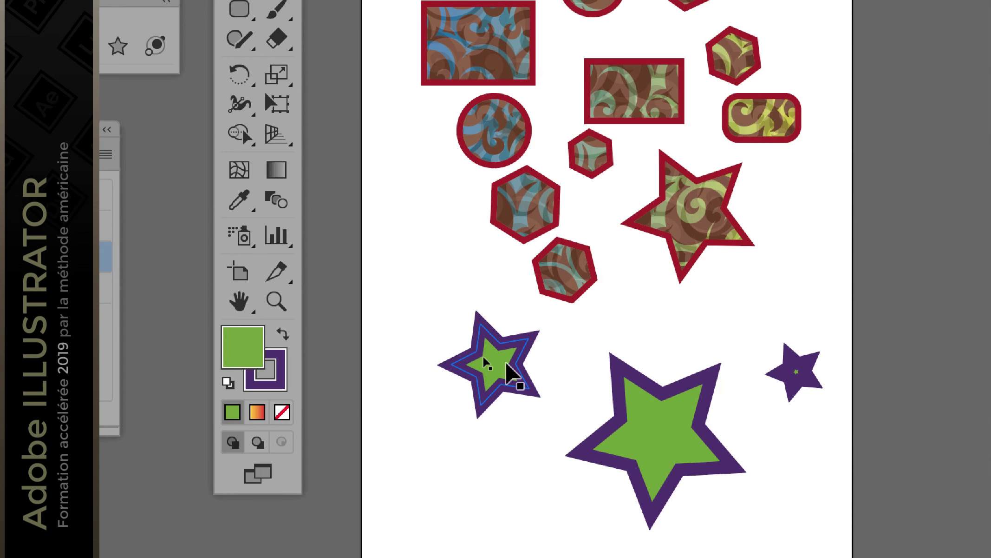
{"action": "left_click", "coordinate": [509, 376]}
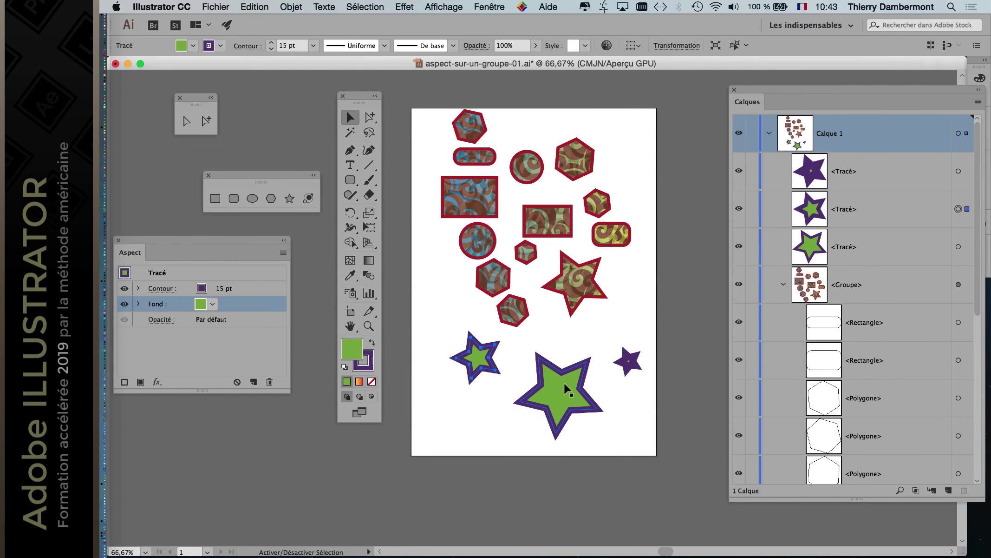
{"action": "key", "text": "a"}
{"action": "key", "text": "v"}
{"action": "left_click", "coordinate": [563, 386]}
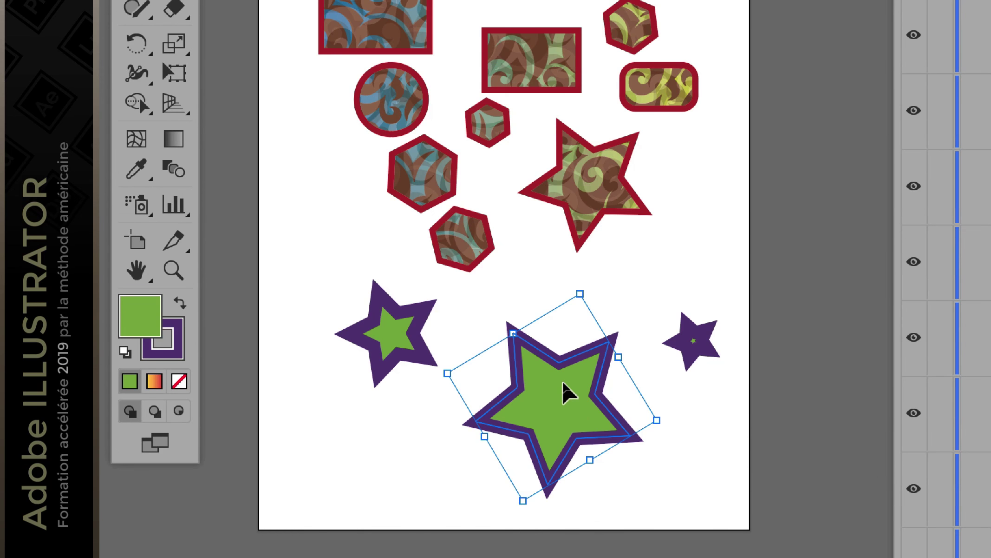
{"action": "key", "text": "a"}
{"action": "left_click", "coordinate": [691, 341]}
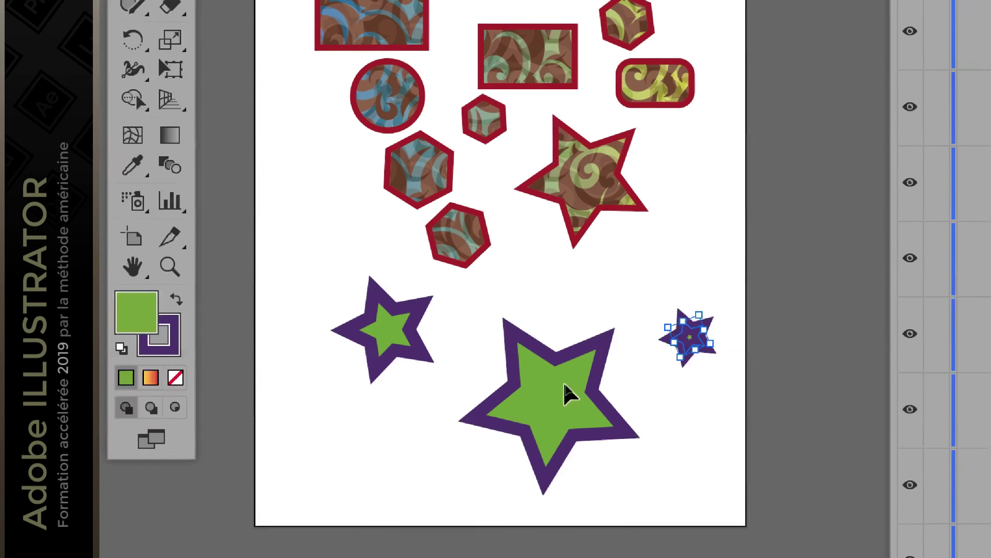
{"action": "key", "text": "v"}
{"action": "left_click", "coordinate": [563, 382]}
{"action": "right_click", "coordinate": [538, 376]}
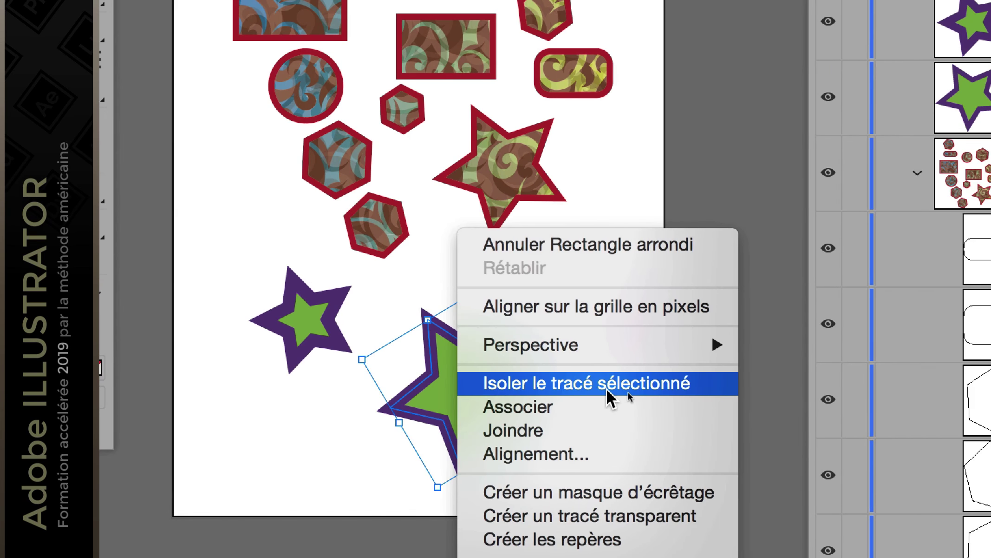
{"action": "left_click", "coordinate": [608, 391]}
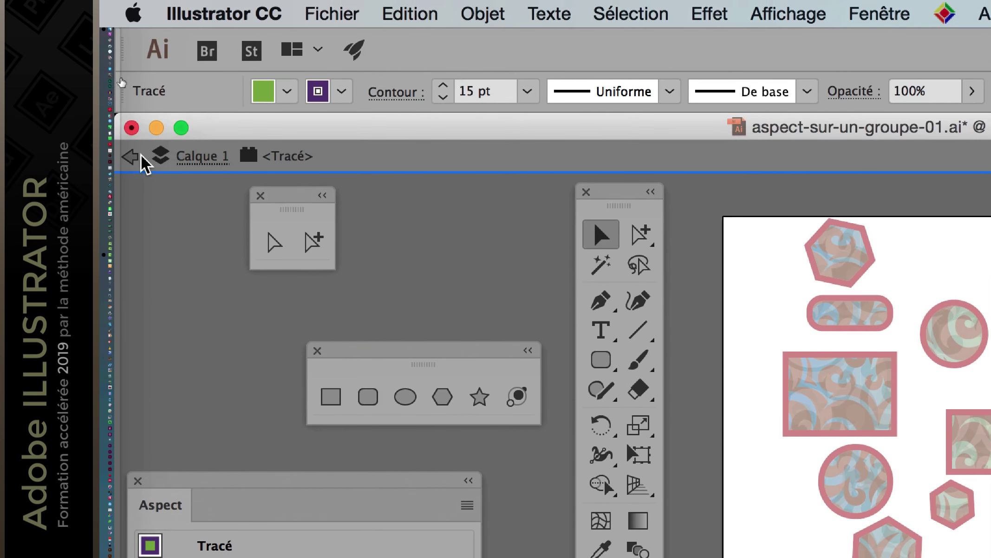
{"action": "left_click", "coordinate": [131, 157]}
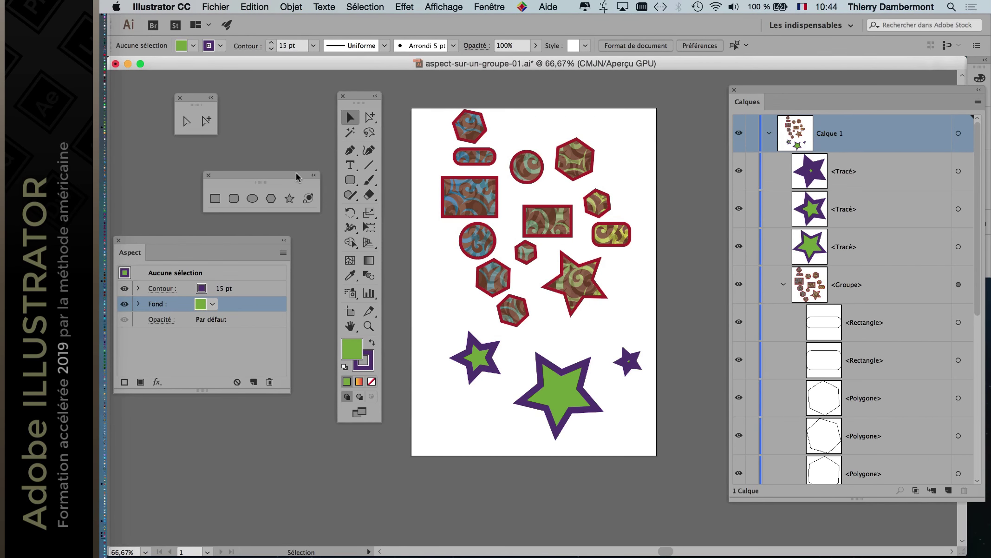
Move the floating shapes panel and the Tools panel further left
{"action": "left_click_drag", "start_coordinate": [296, 177], "coordinate": [221, 155]}
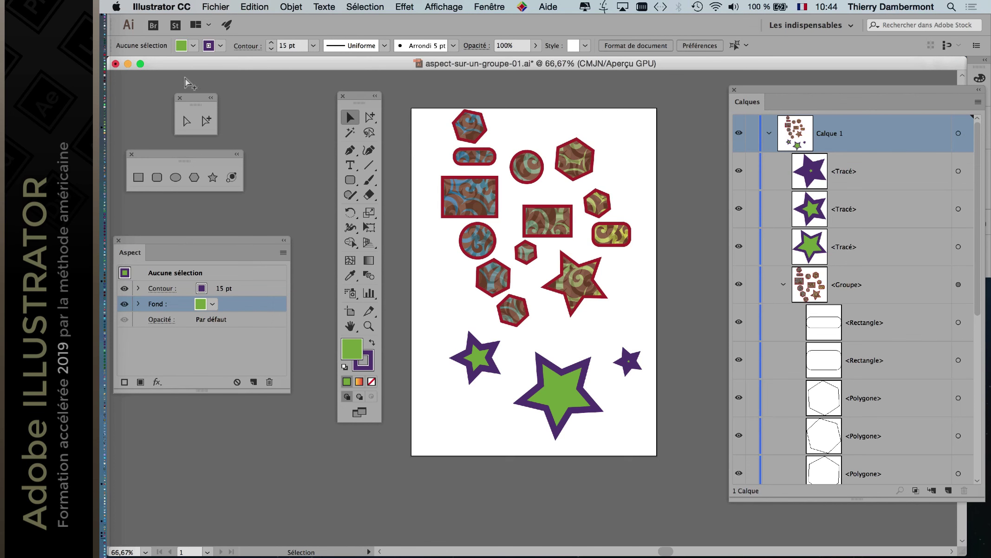
{"action": "left_click_drag", "start_coordinate": [359, 98], "coordinate": [326, 91]}
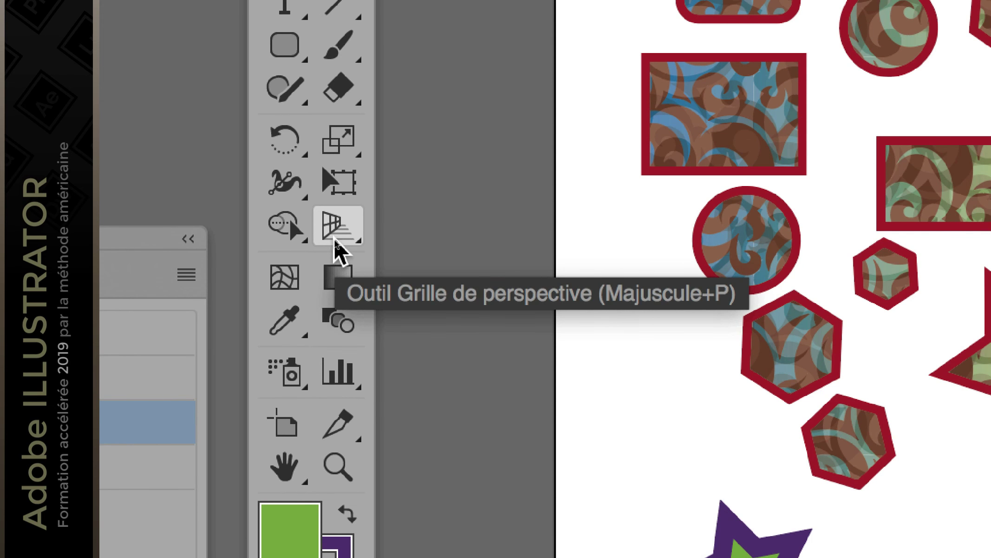
{"action": "left_click", "coordinate": [335, 240]}
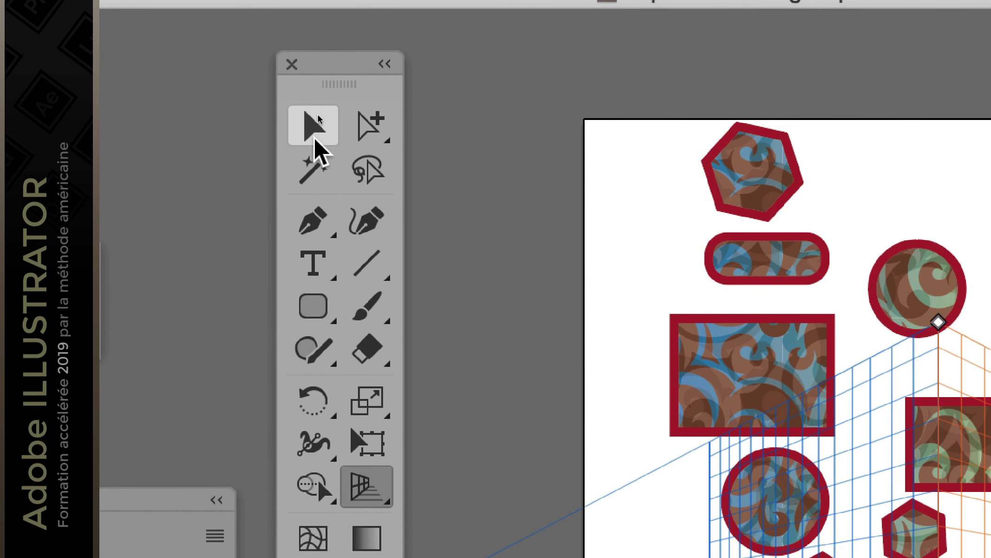
{"action": "left_click", "coordinate": [314, 137]}
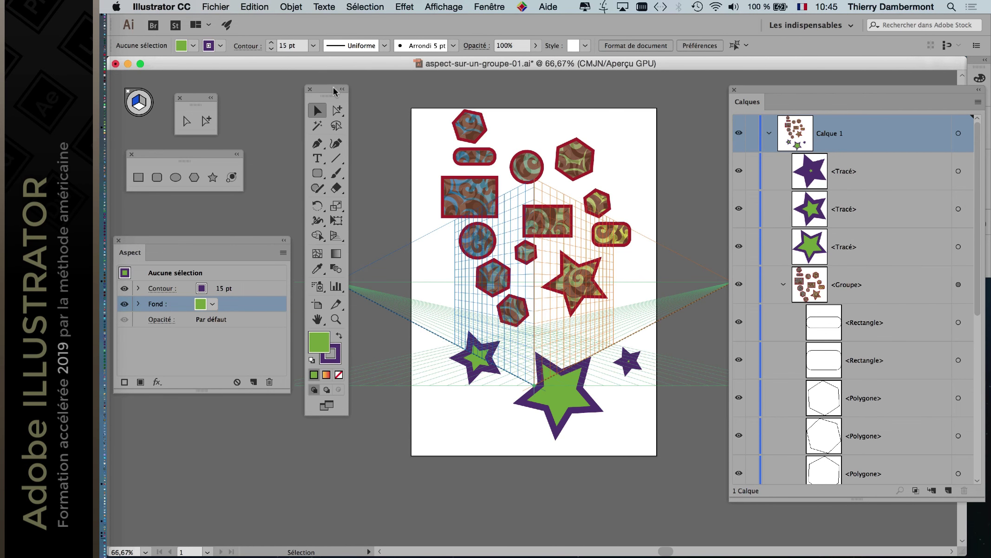
{"action": "left_click_drag", "start_coordinate": [334, 90], "coordinate": [144, 90]}
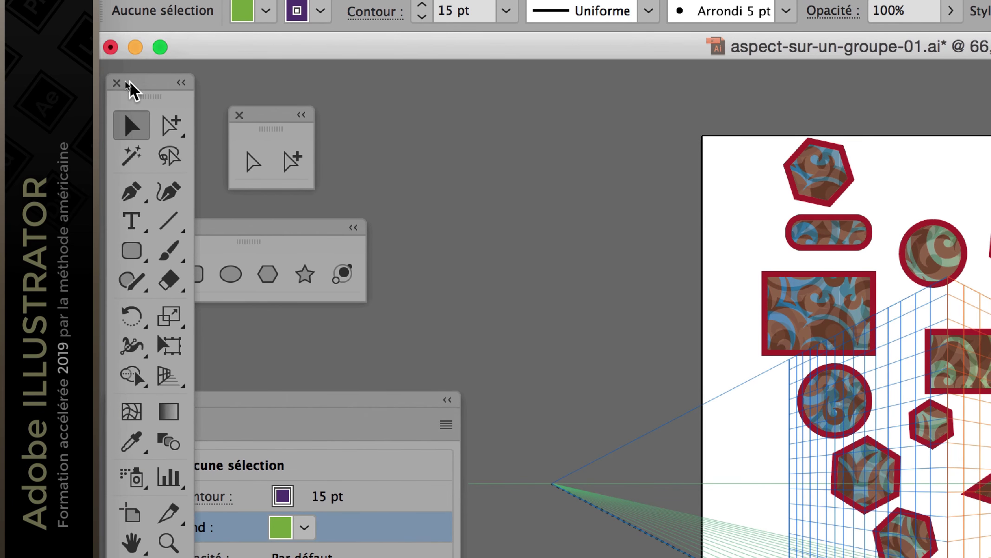
{"action": "left_click_drag", "start_coordinate": [133, 88], "coordinate": [450, 105]}
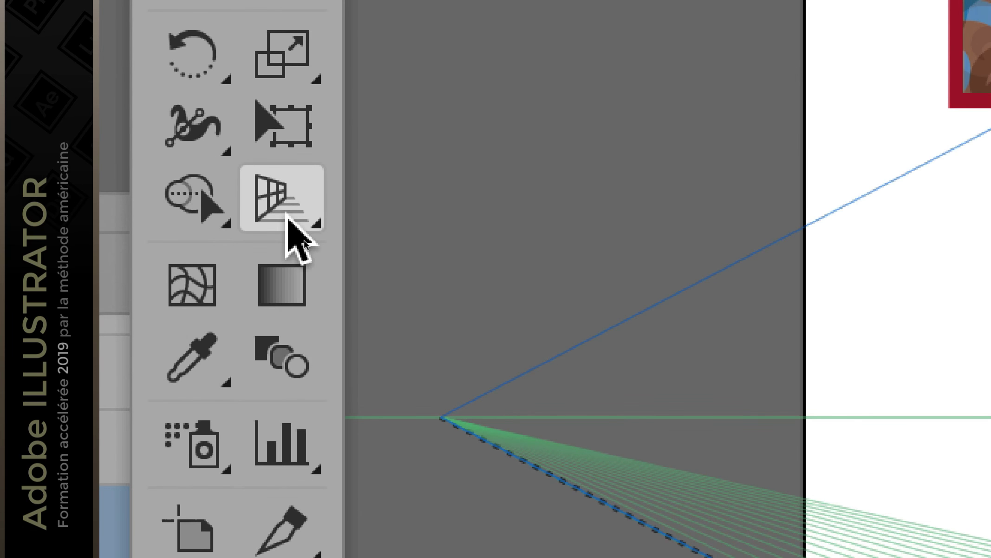
{"action": "left_click", "coordinate": [288, 216]}
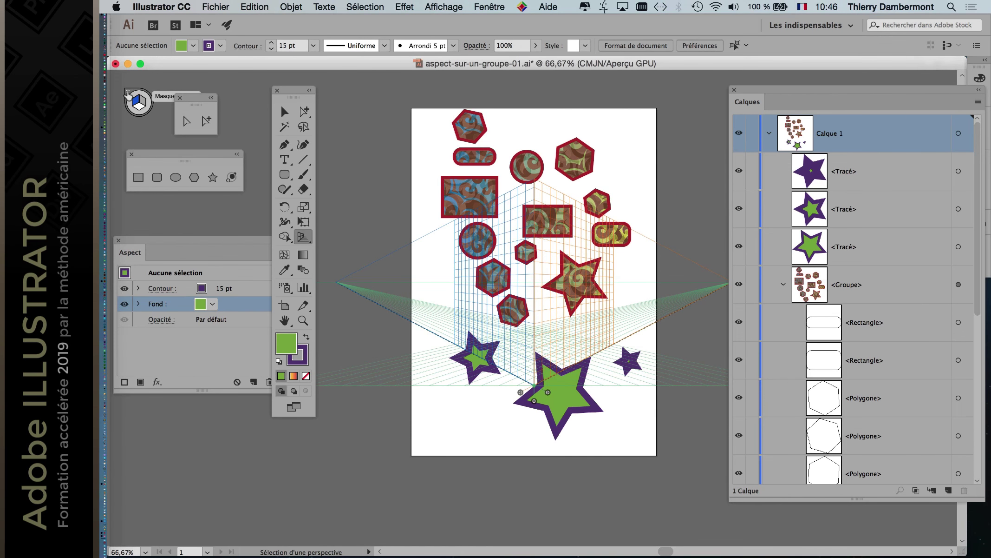
{"action": "key", "text": "shift+p"}
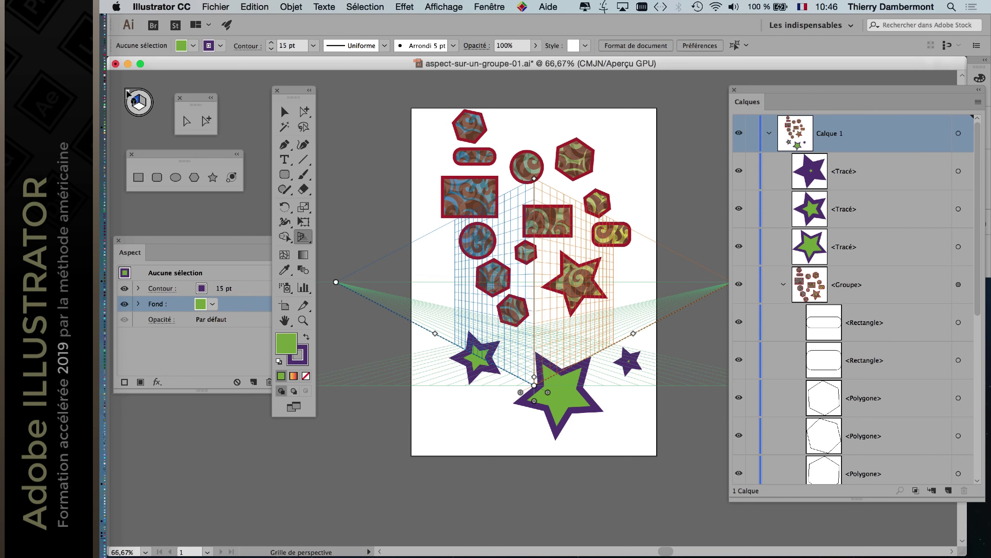
{"action": "left_click", "coordinate": [127, 93]}
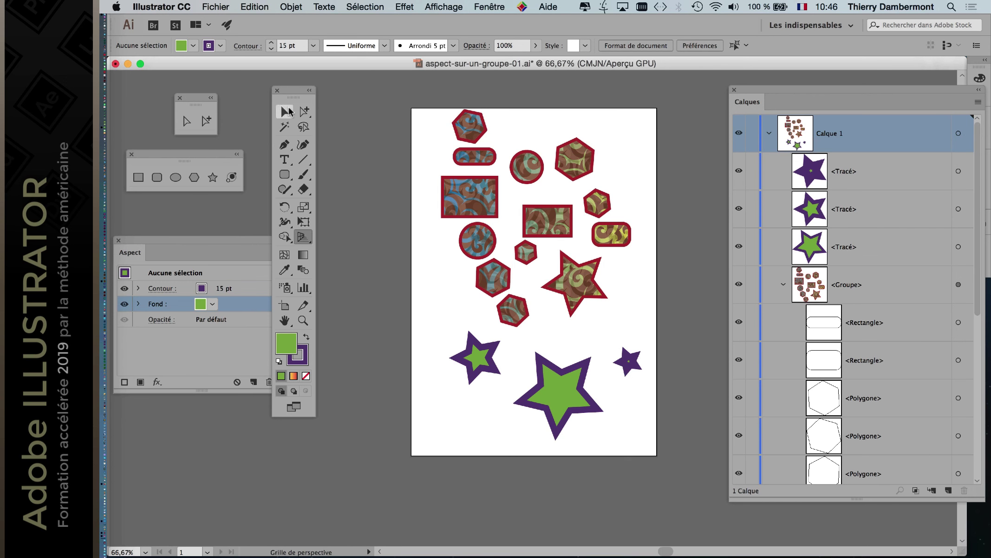
{"action": "left_click", "coordinate": [285, 113]}
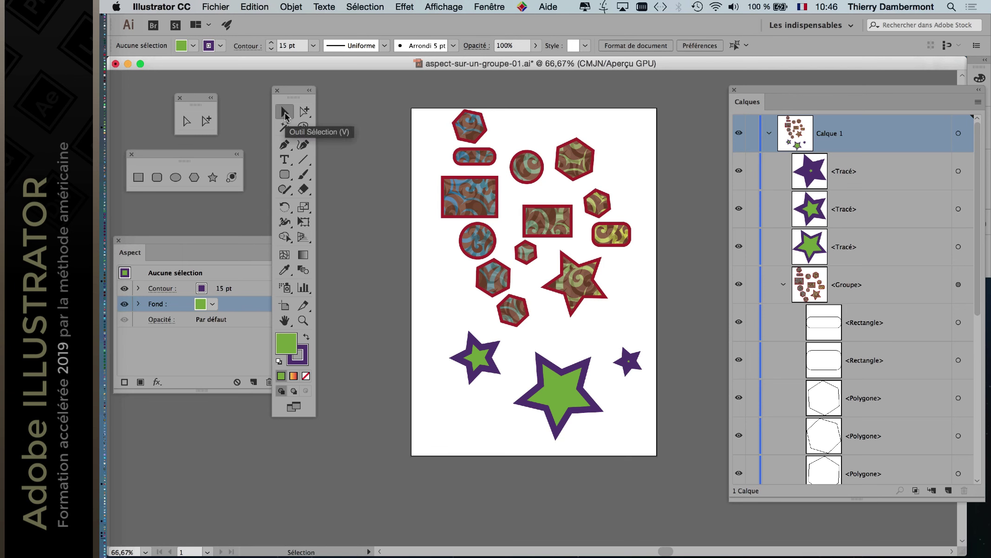